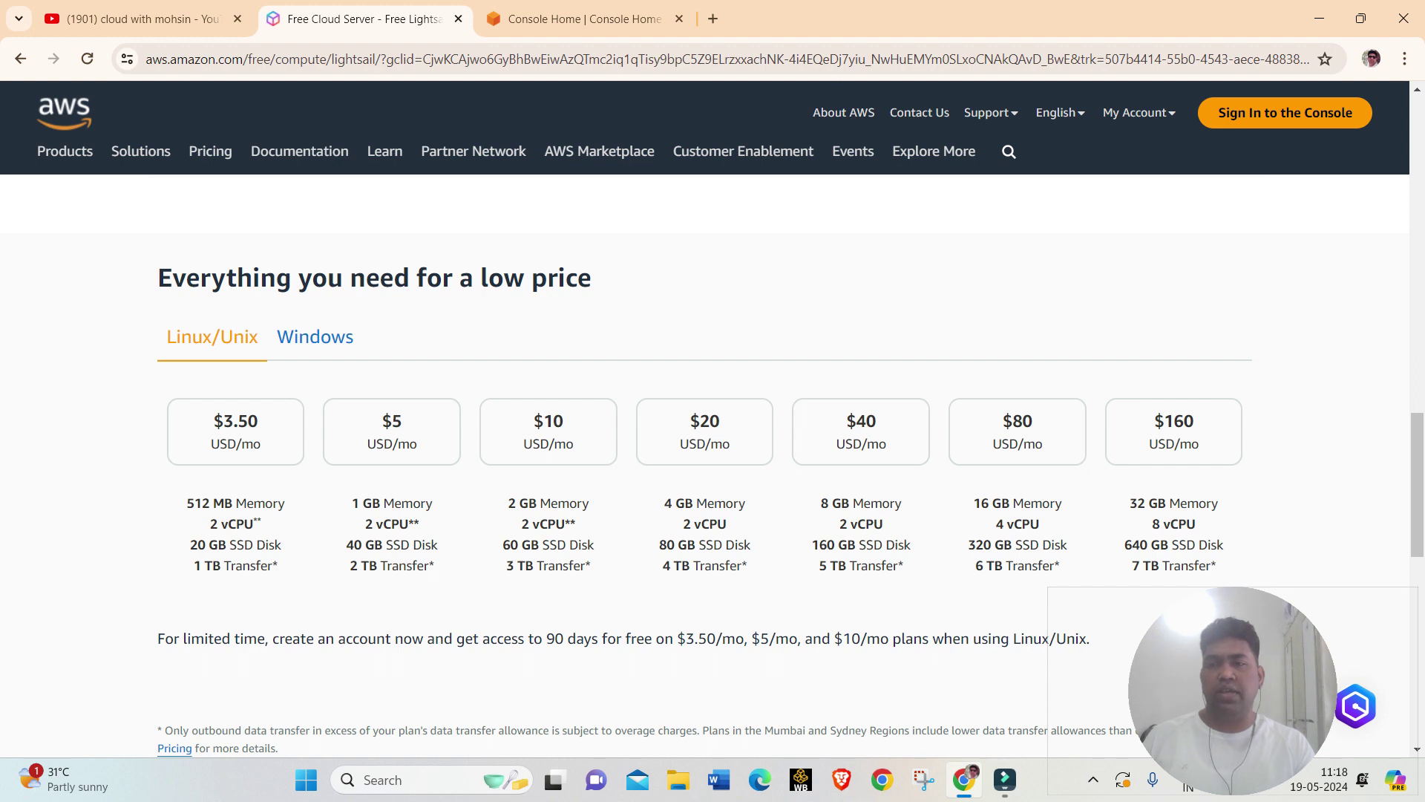
- Compare the memory sizes of the Linux/Unix Lightsail plans, and display the Windows plan pricing
left_click_drag(186, 504, 273, 503)
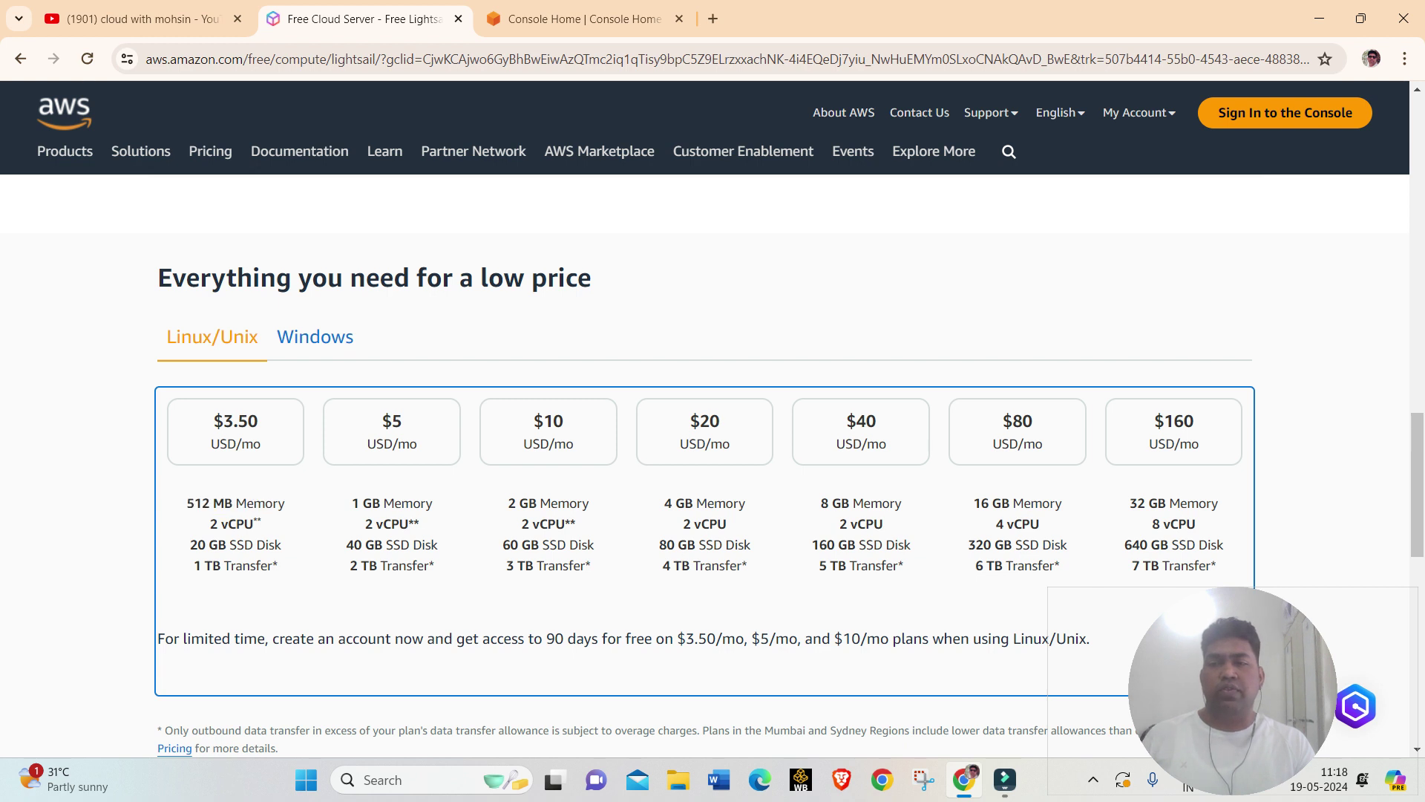
left_click_drag(352, 504, 426, 505)
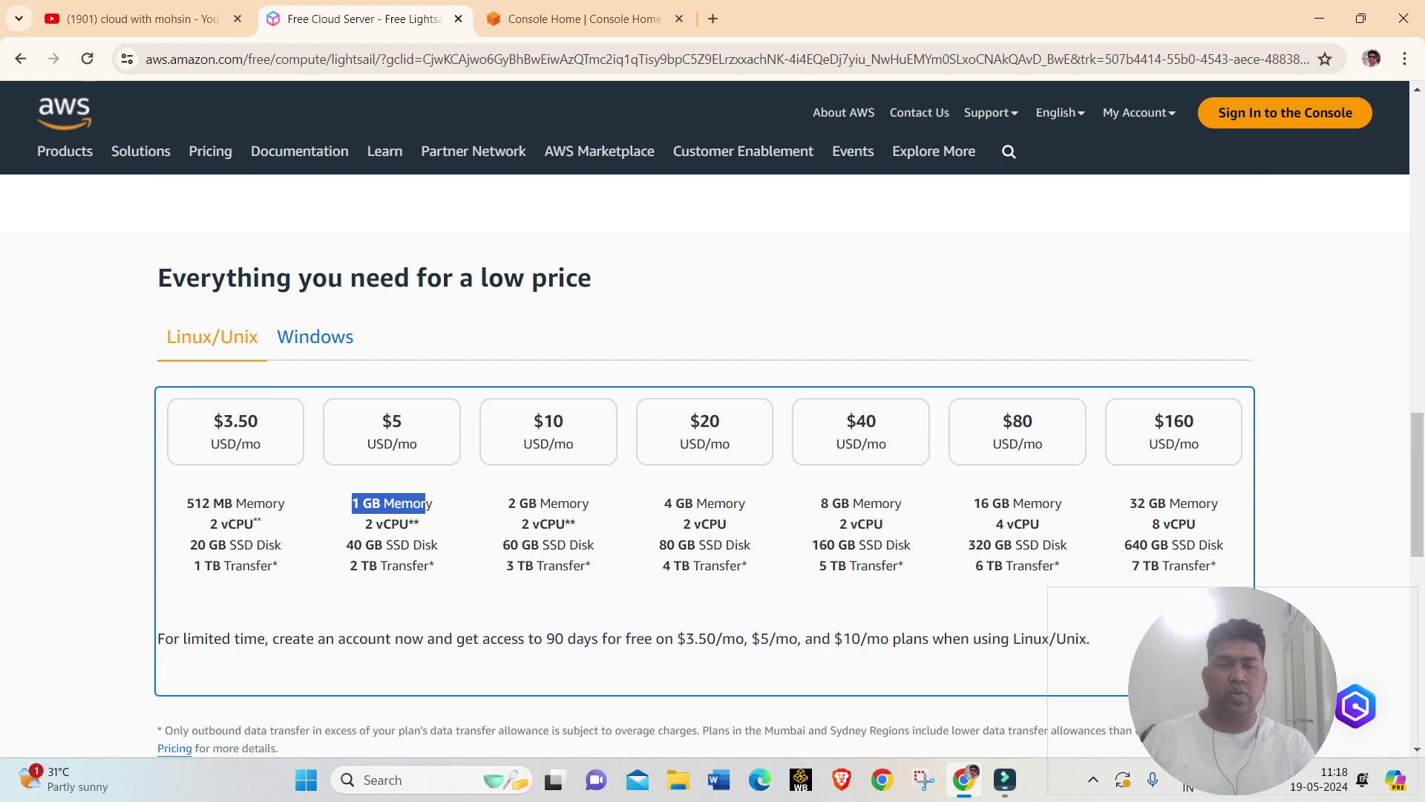
left_click(315, 337)
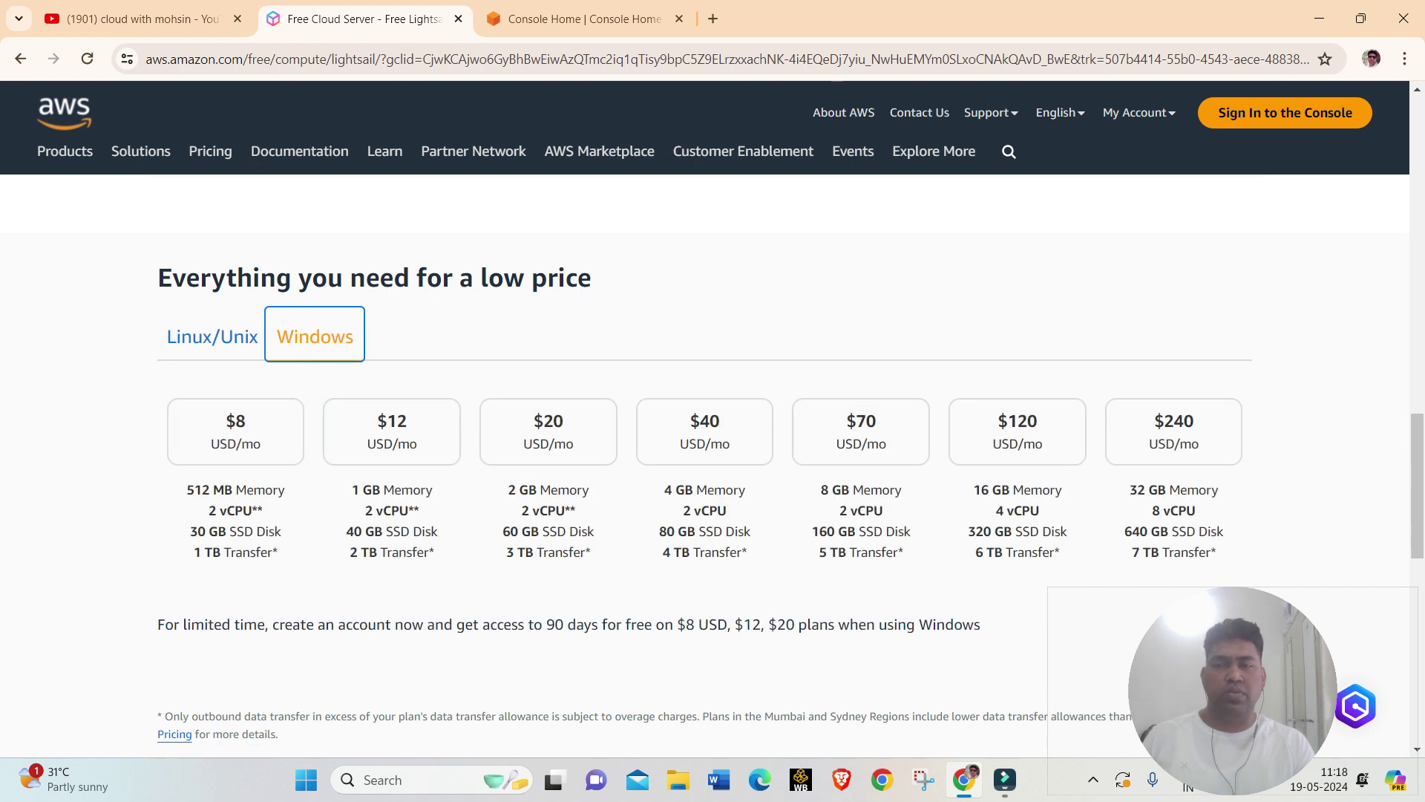
- Open the "Try 3 months of Amazon Lightsail for Free" link in a new browser tab and switch to it
scroll(713, 460, "up", 6)
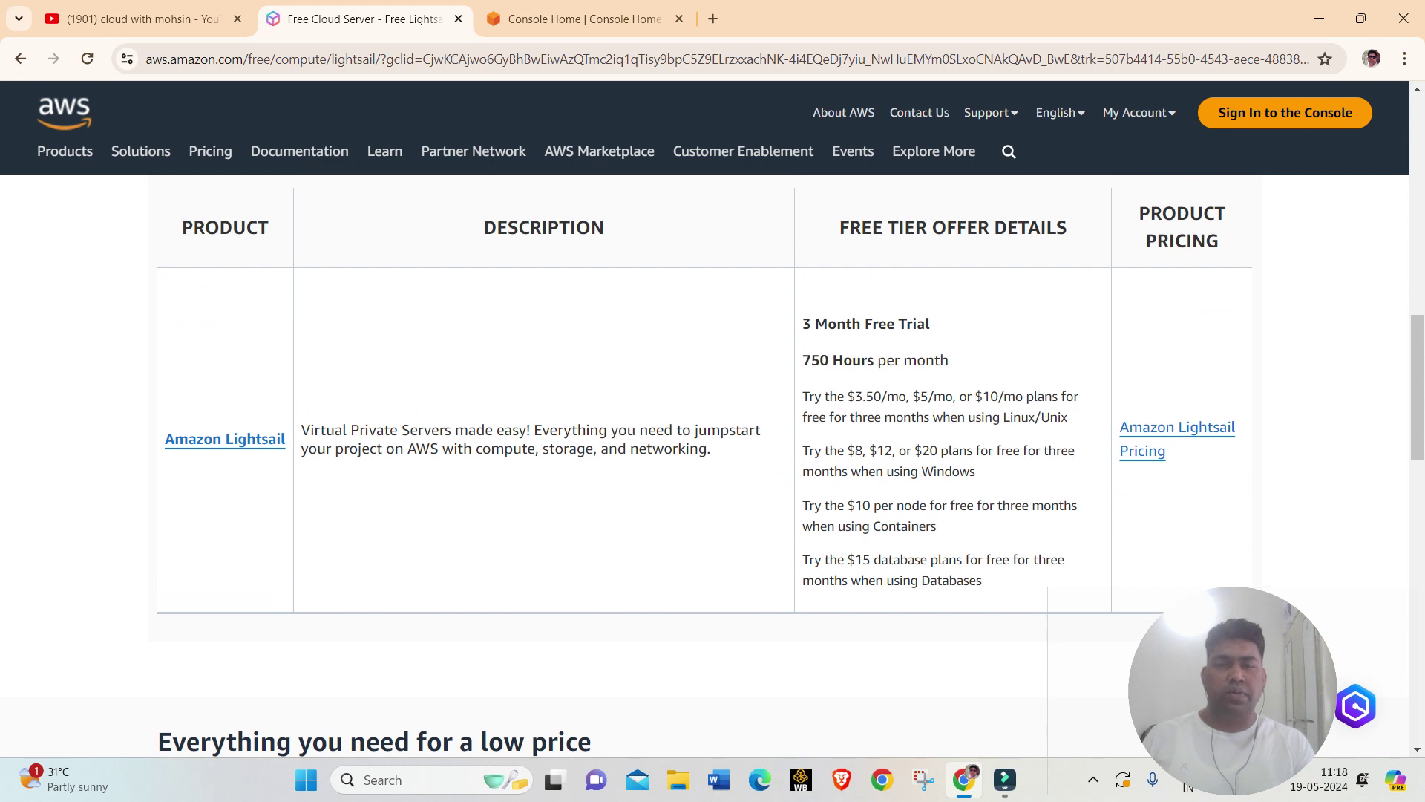
scroll(712, 460, "down", 1)
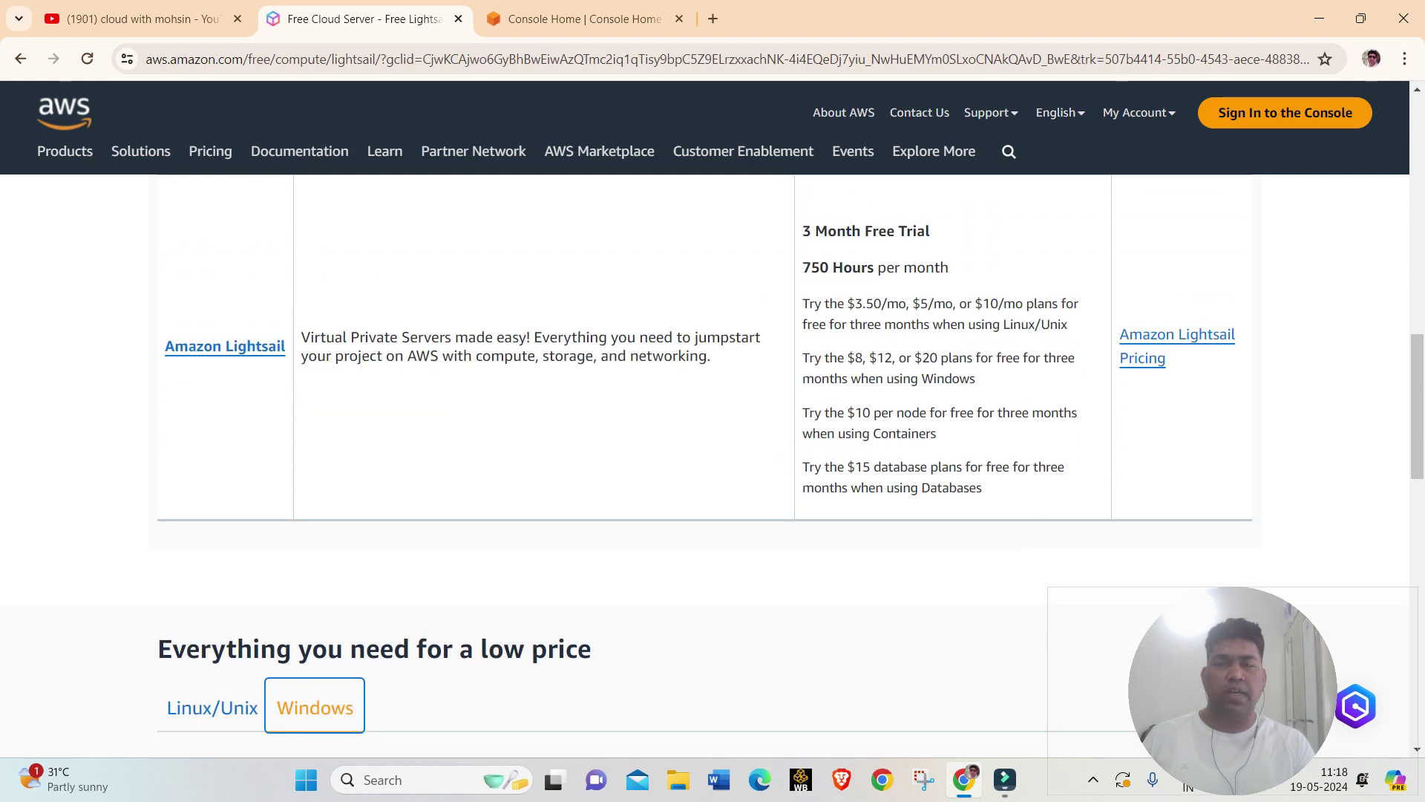
scroll(713, 460, "down", 1)
scroll(712, 460, "up", 4)
scroll(713, 460, "up", 1)
scroll(713, 460, "down", 1)
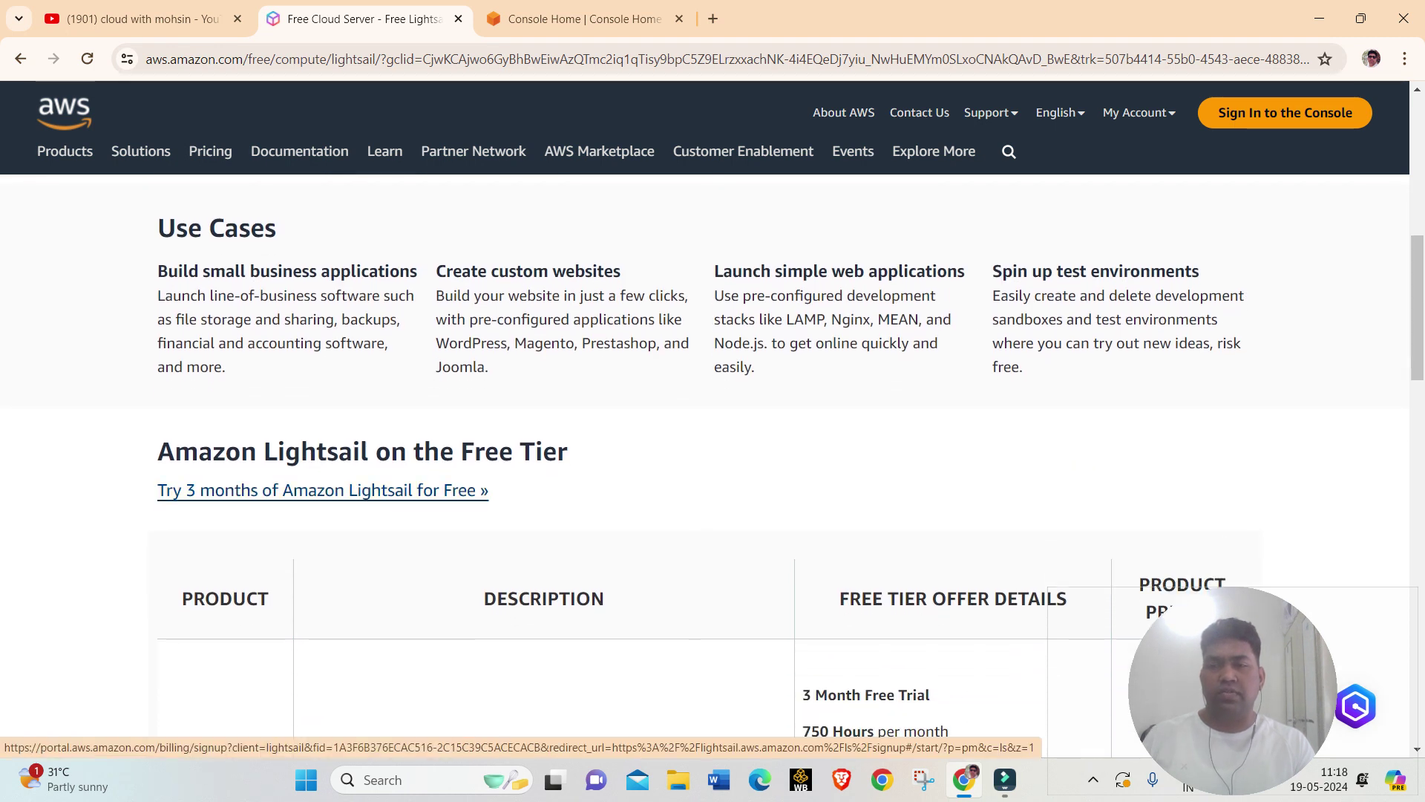
right_click(414, 491)
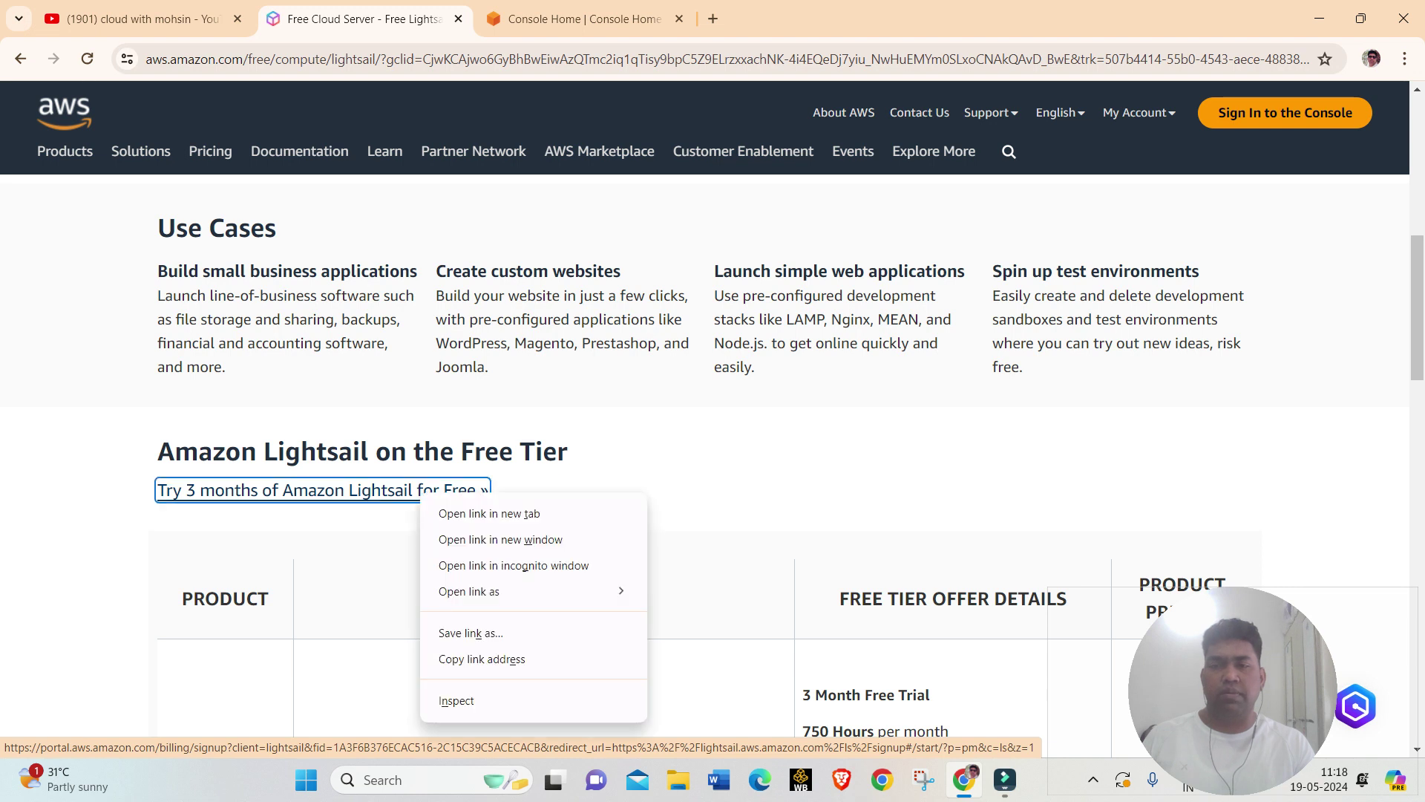
left_click(475, 511)
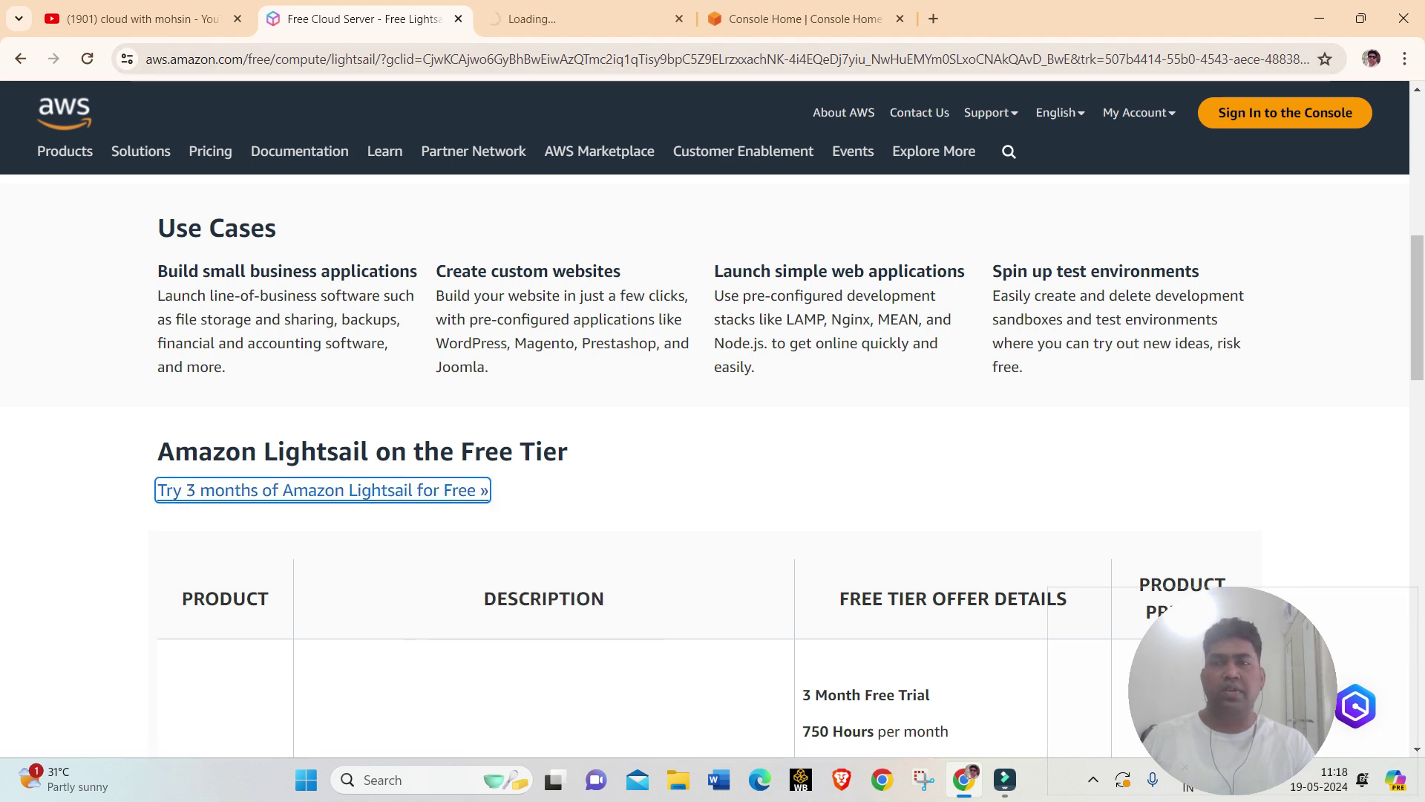
left_click(564, 19)
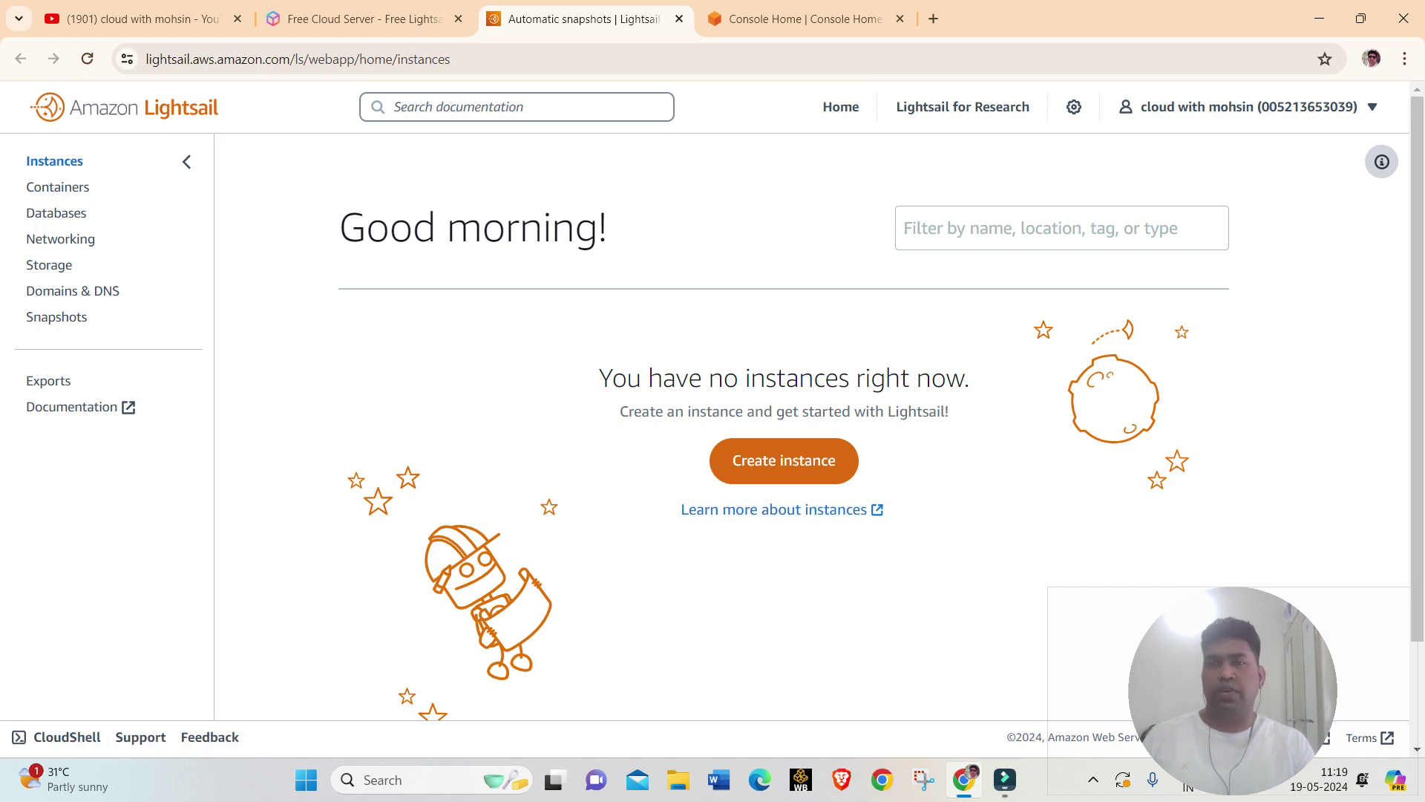
- Switch to the AWS Management Console and look through the Compute services for Lightsail
left_click(805, 19)
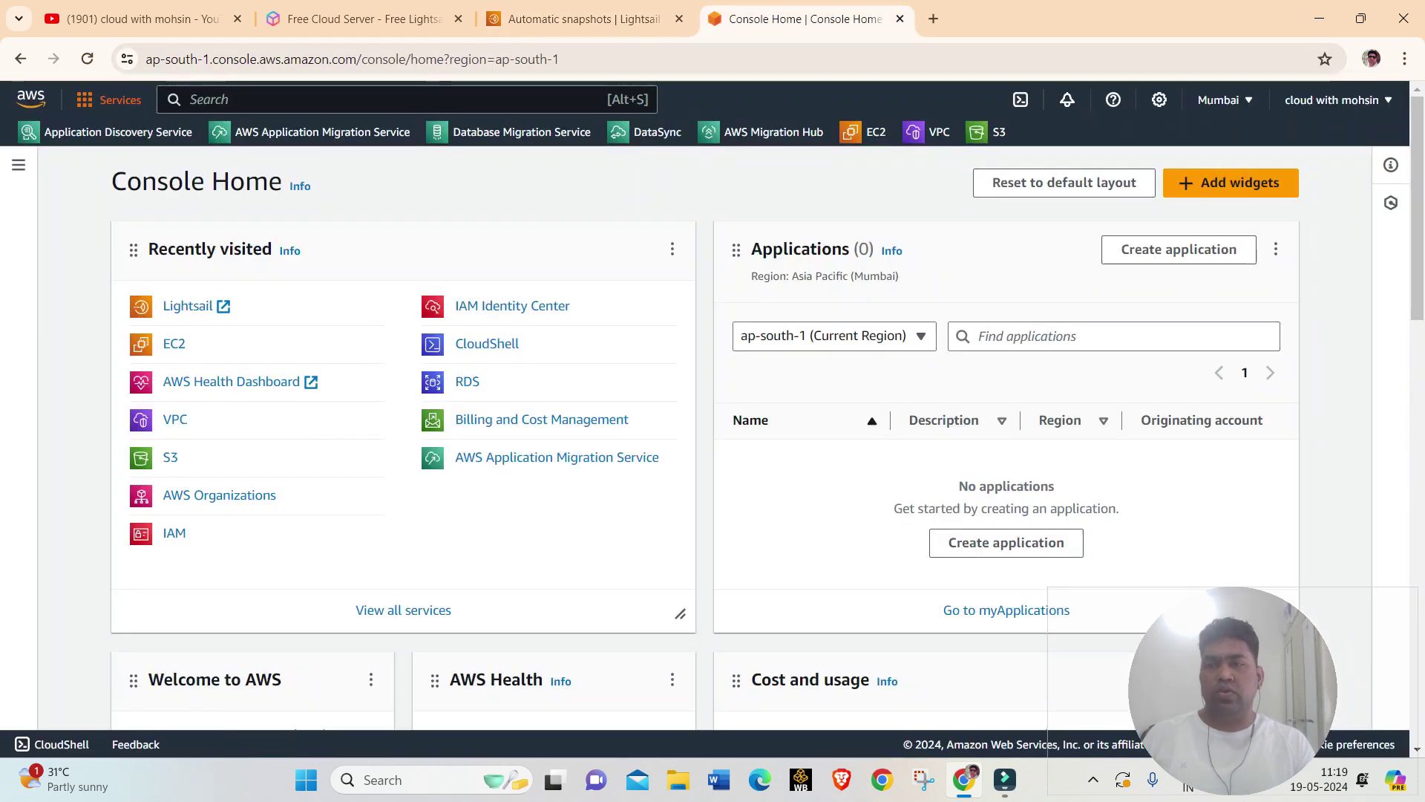
left_click(110, 100)
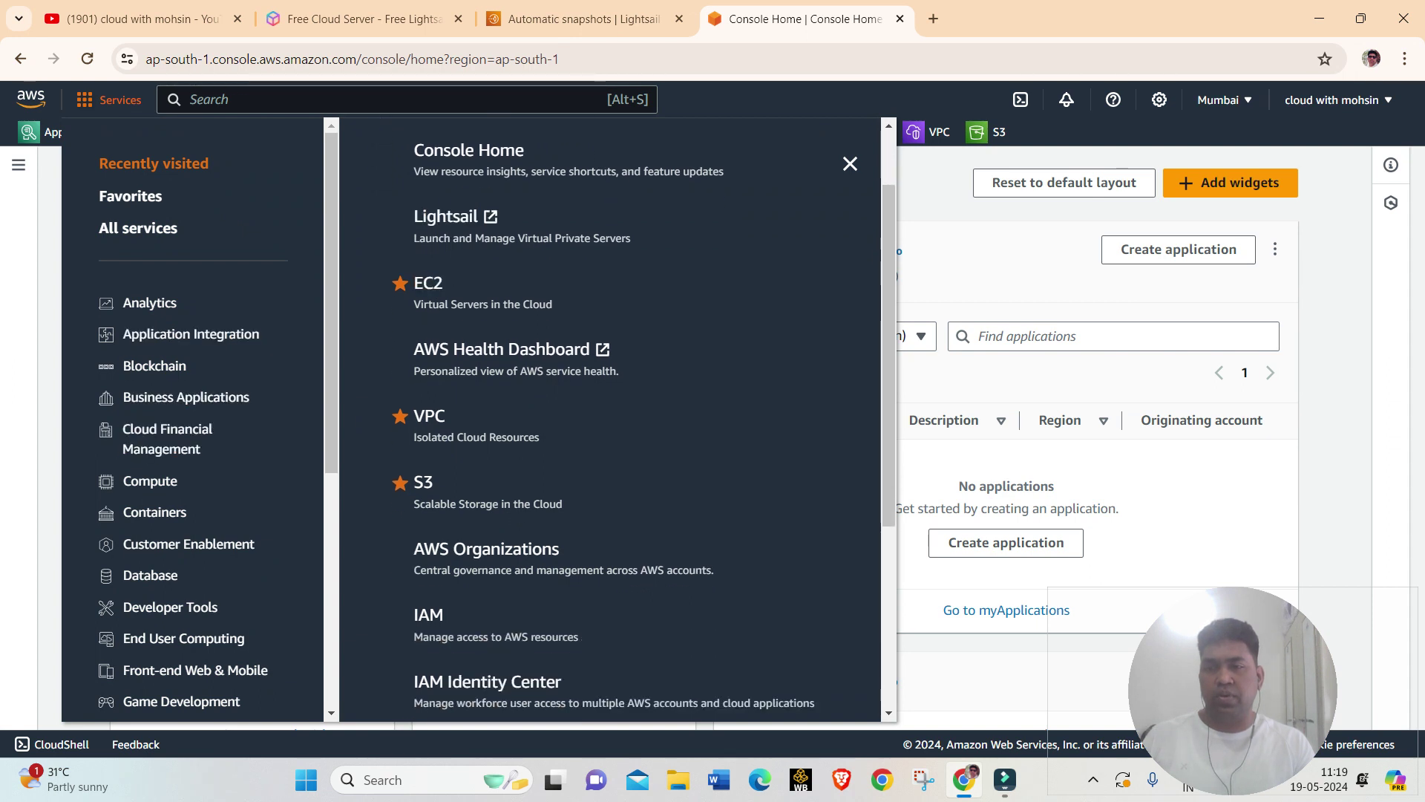
left_click(149, 481)
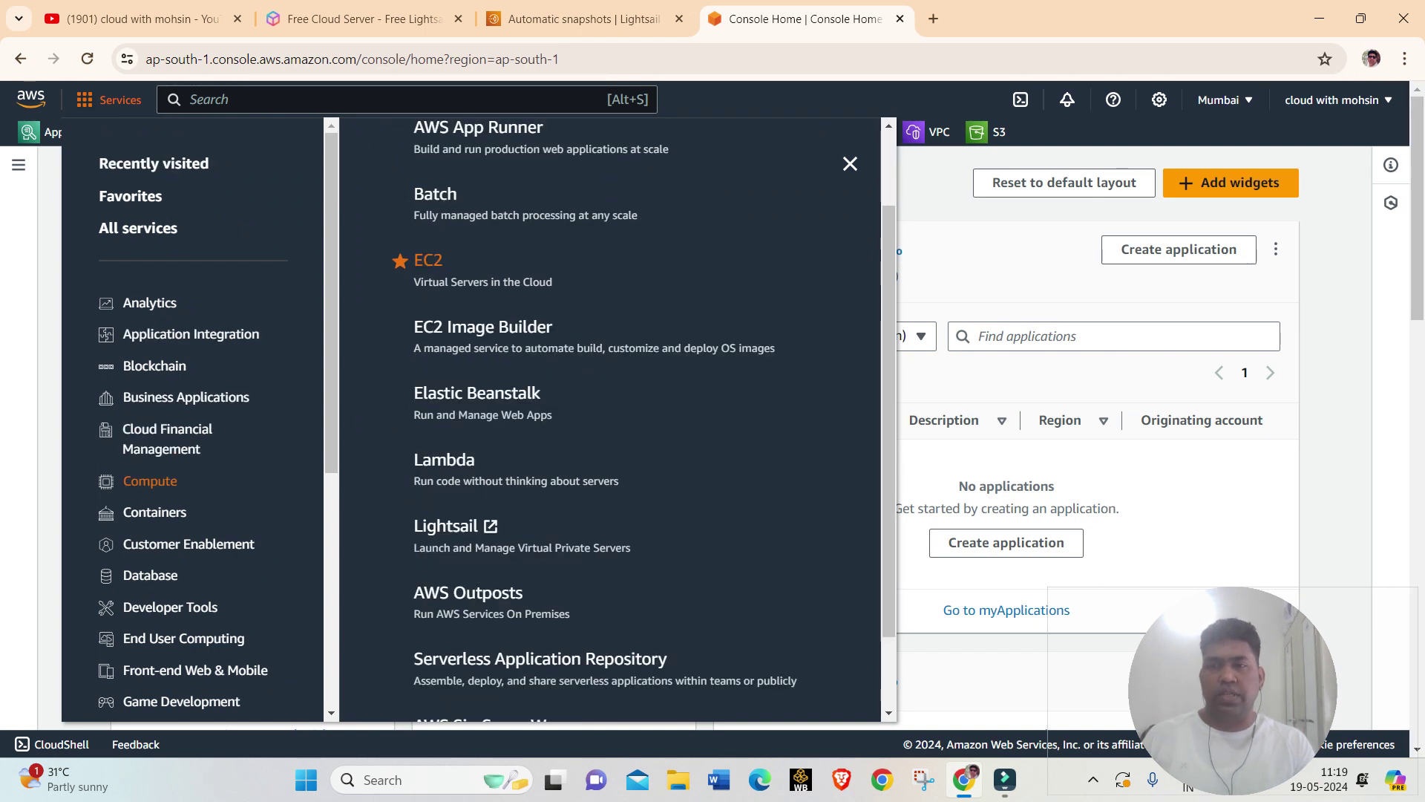
scroll(475, 245, "up", 1)
scroll(475, 415, "down", 3)
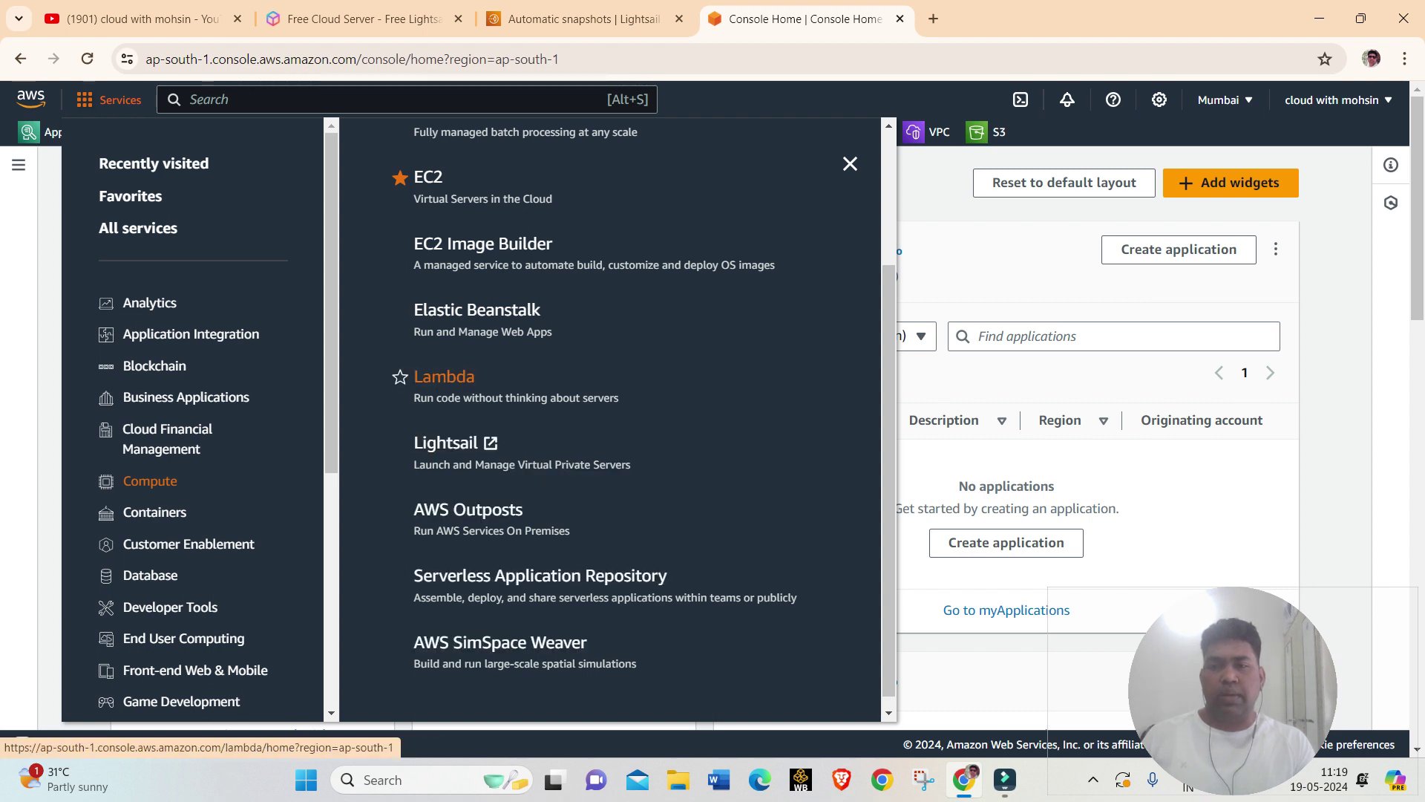
scroll(475, 311, "up", 3)
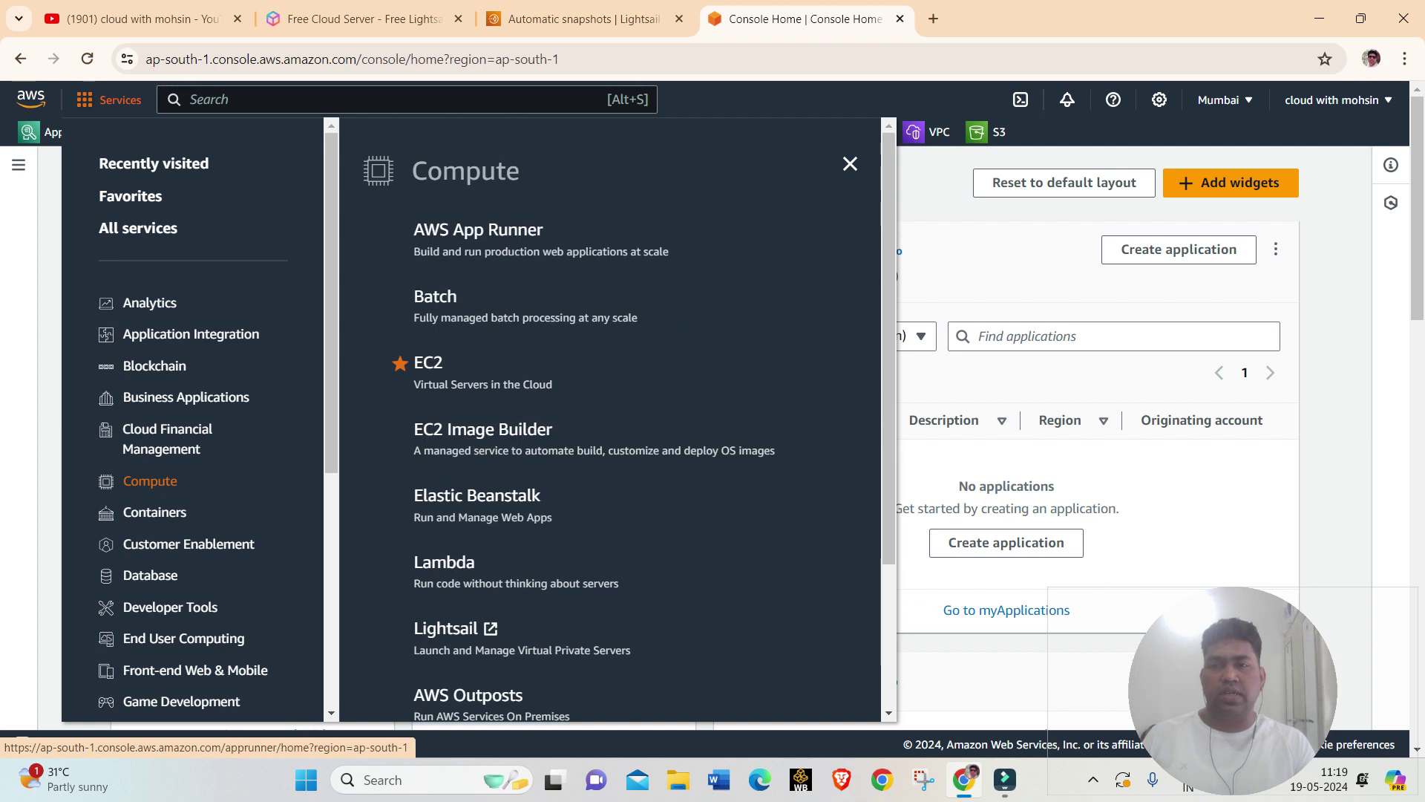
scroll(446, 475, "down", 1)
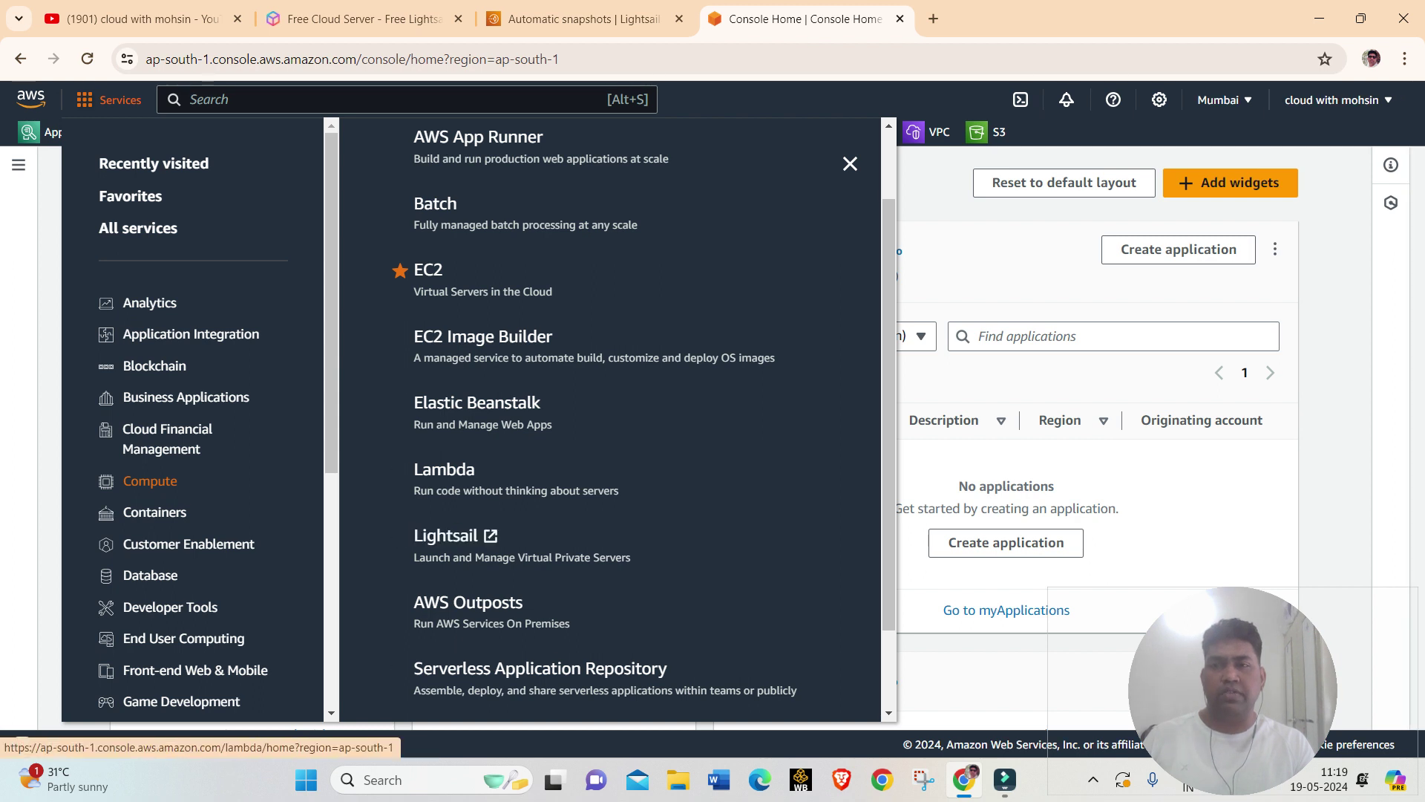
- Return to the Lightsail free tier page and examine the Windows plans' 90-day free offer and memory sizes
left_click(575, 19)
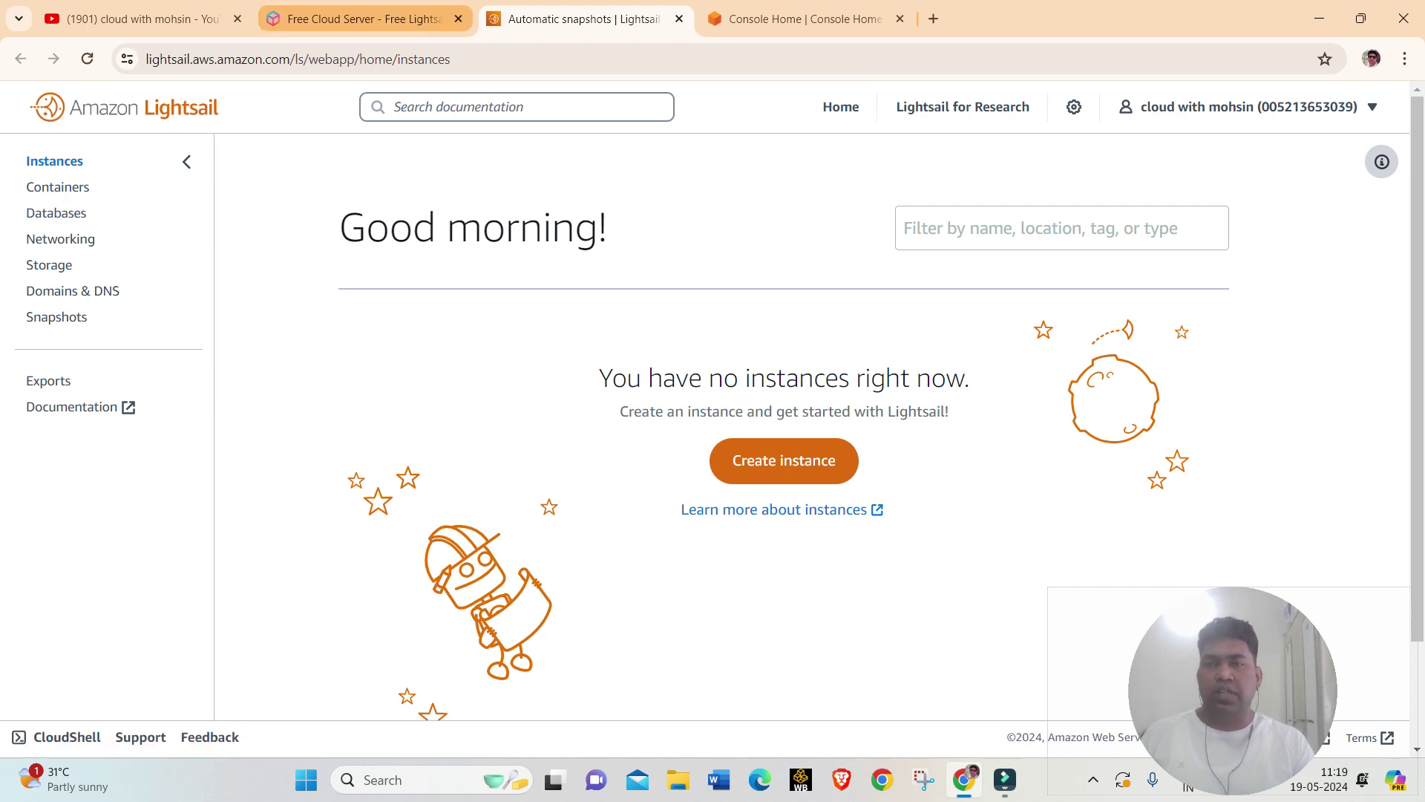
left_click(363, 18)
scroll(705, 408, "down", 5)
scroll(705, 446, "down", 10)
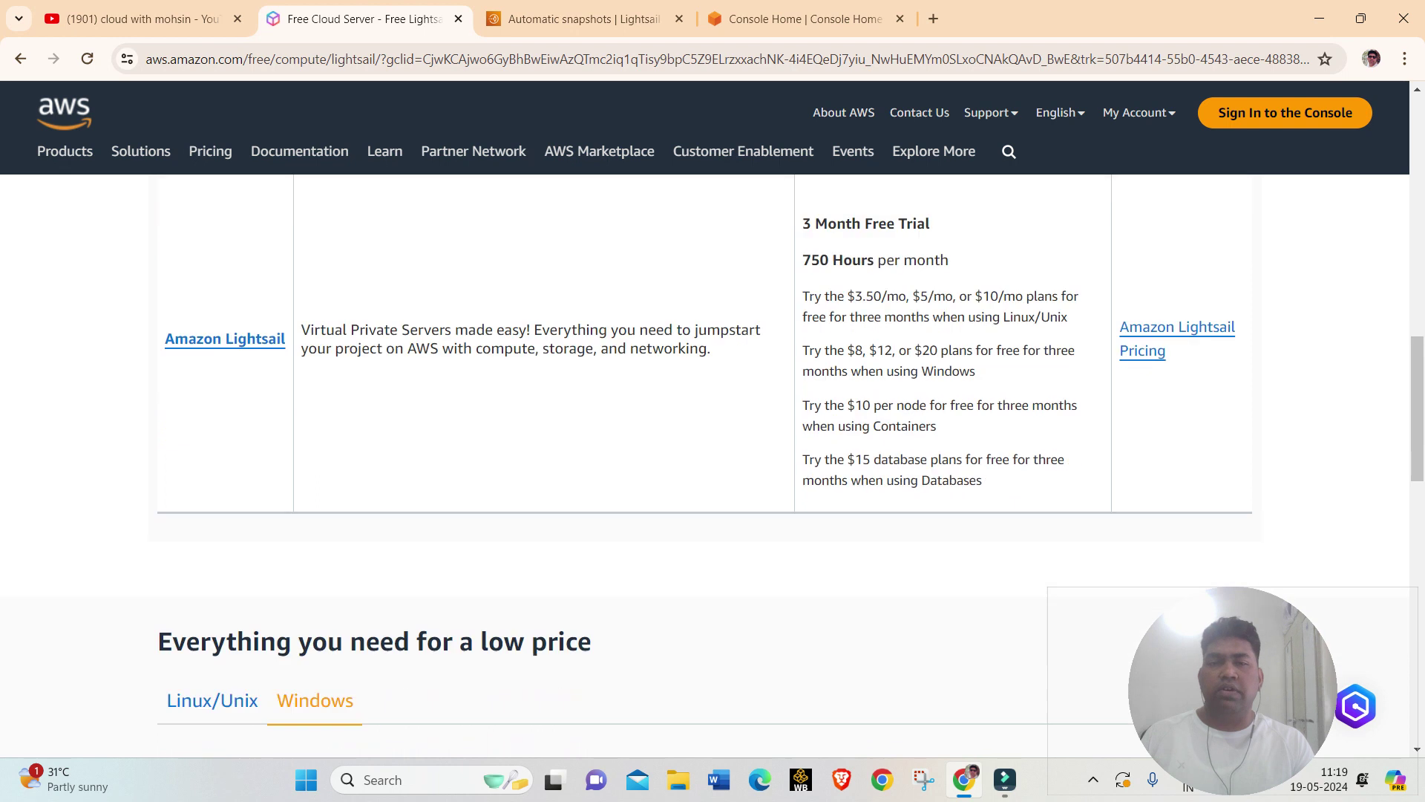
scroll(705, 445, "down", 7)
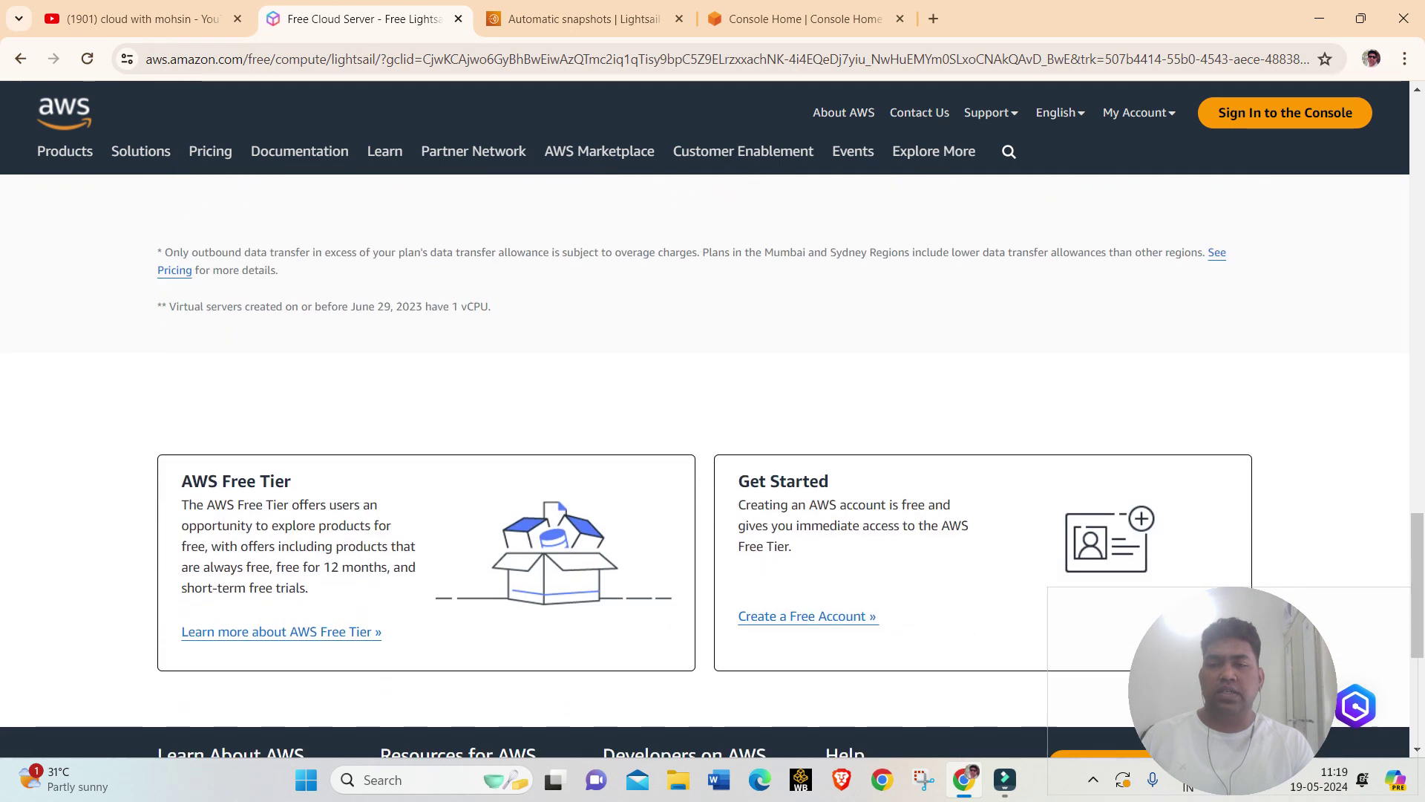
scroll(712, 466, "up", 10)
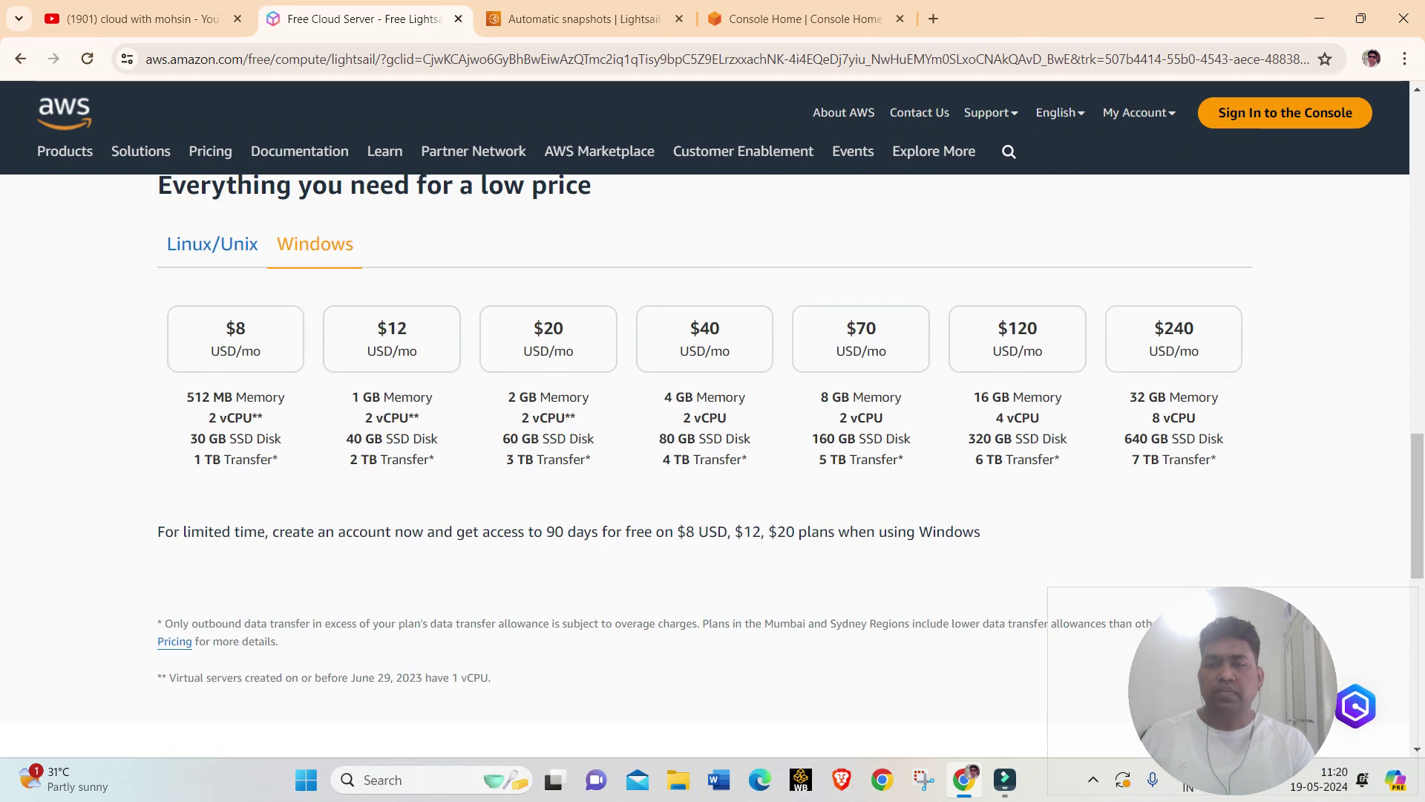
left_click_drag(158, 532, 285, 531)
left_click(285, 532)
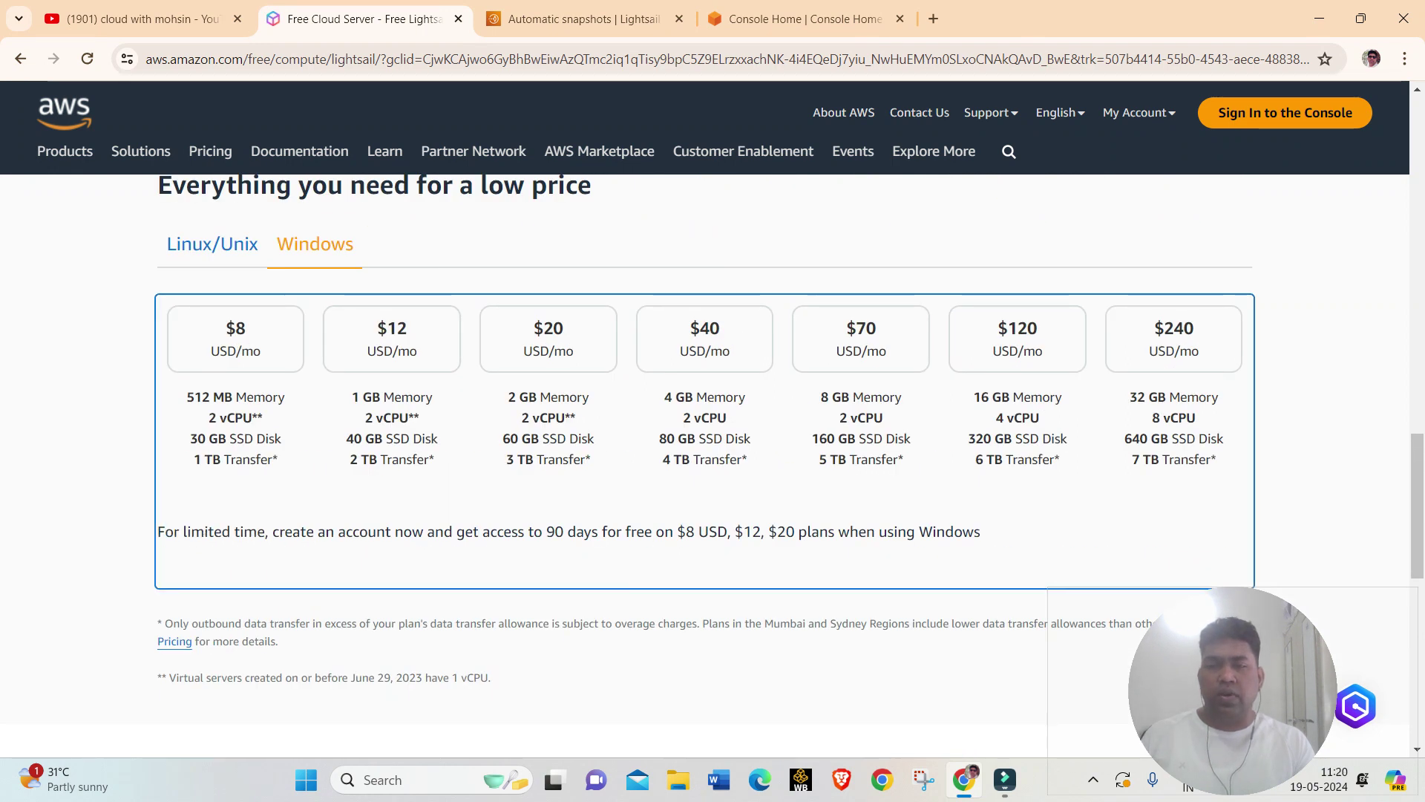
left_click_drag(598, 532, 980, 531)
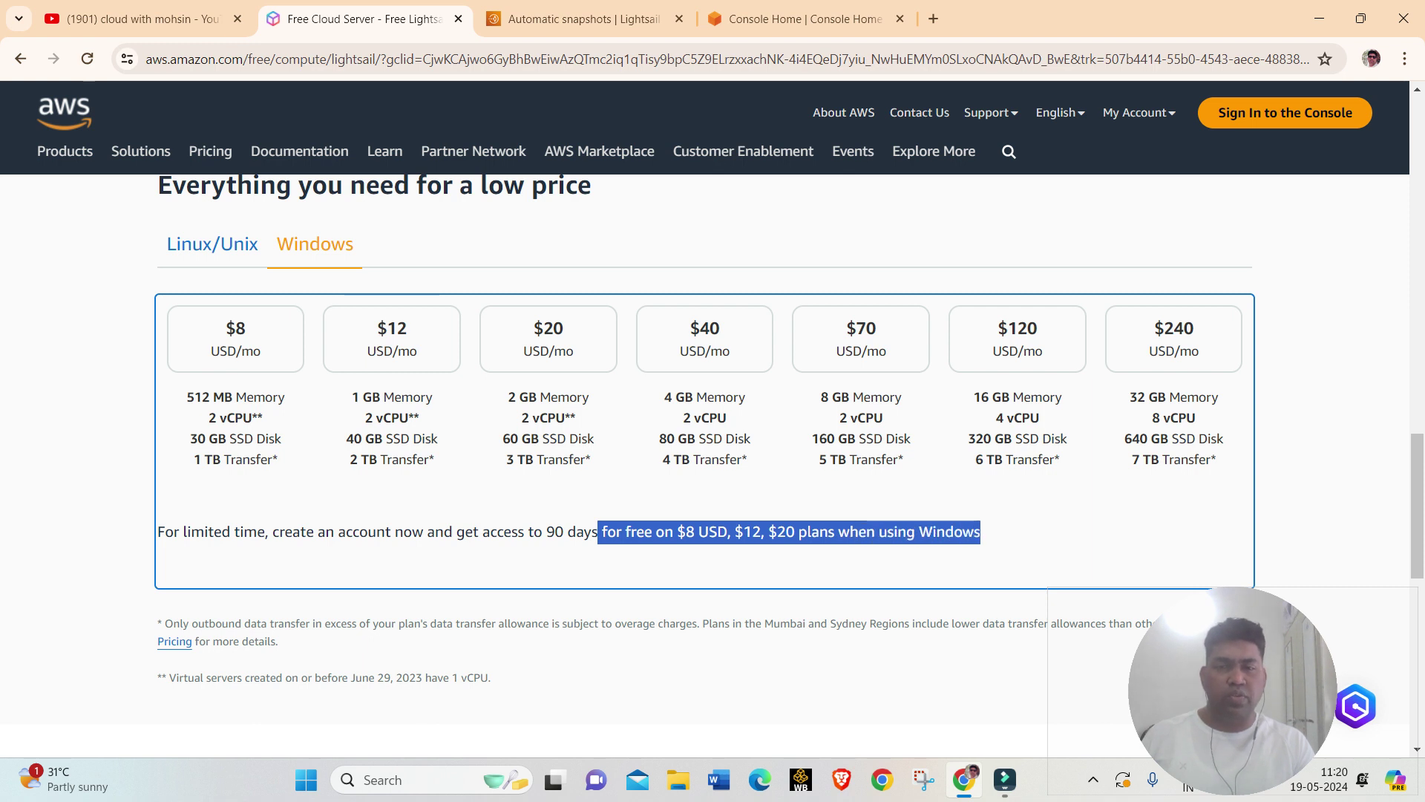
left_click_drag(623, 532, 710, 532)
left_click(710, 531)
left_click_drag(542, 531, 838, 532)
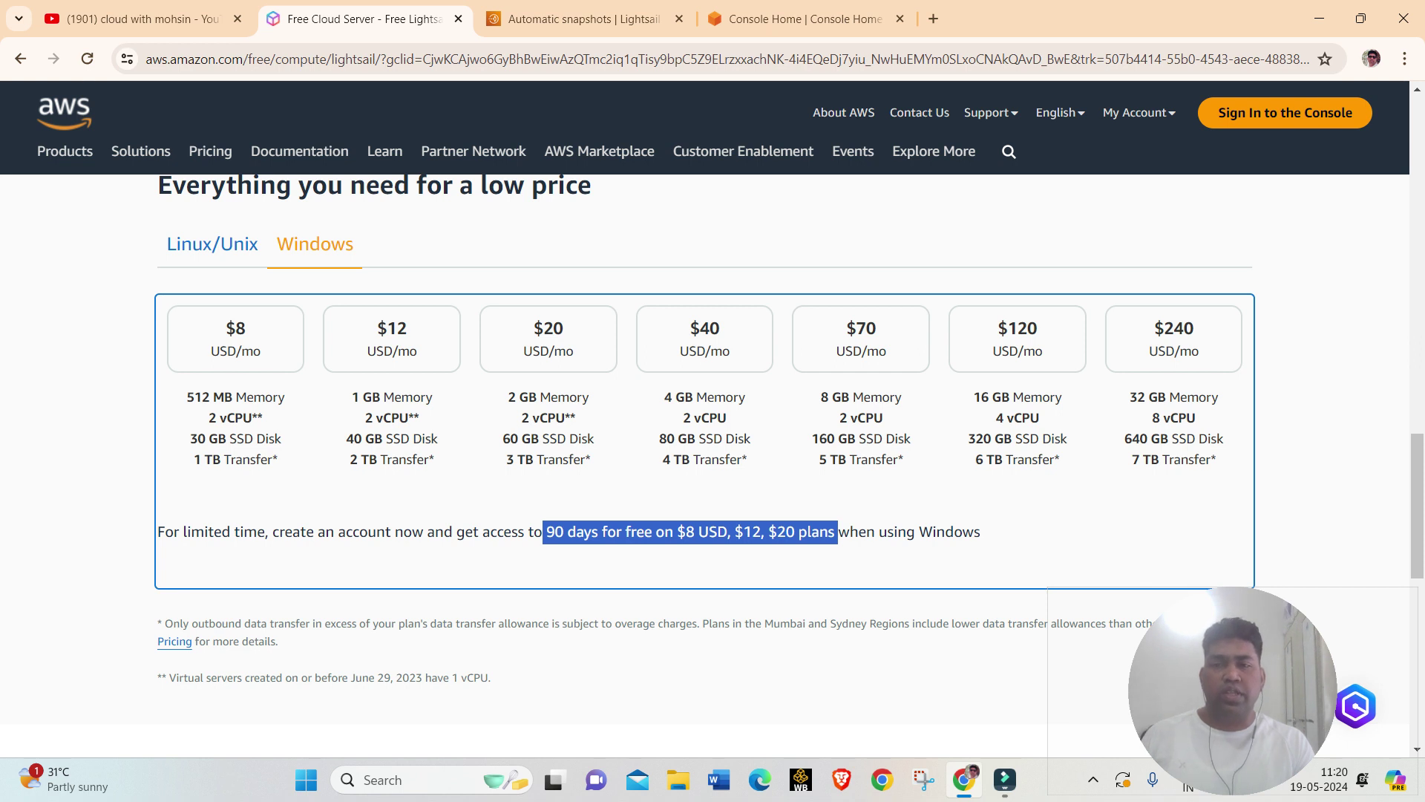
left_click(672, 537)
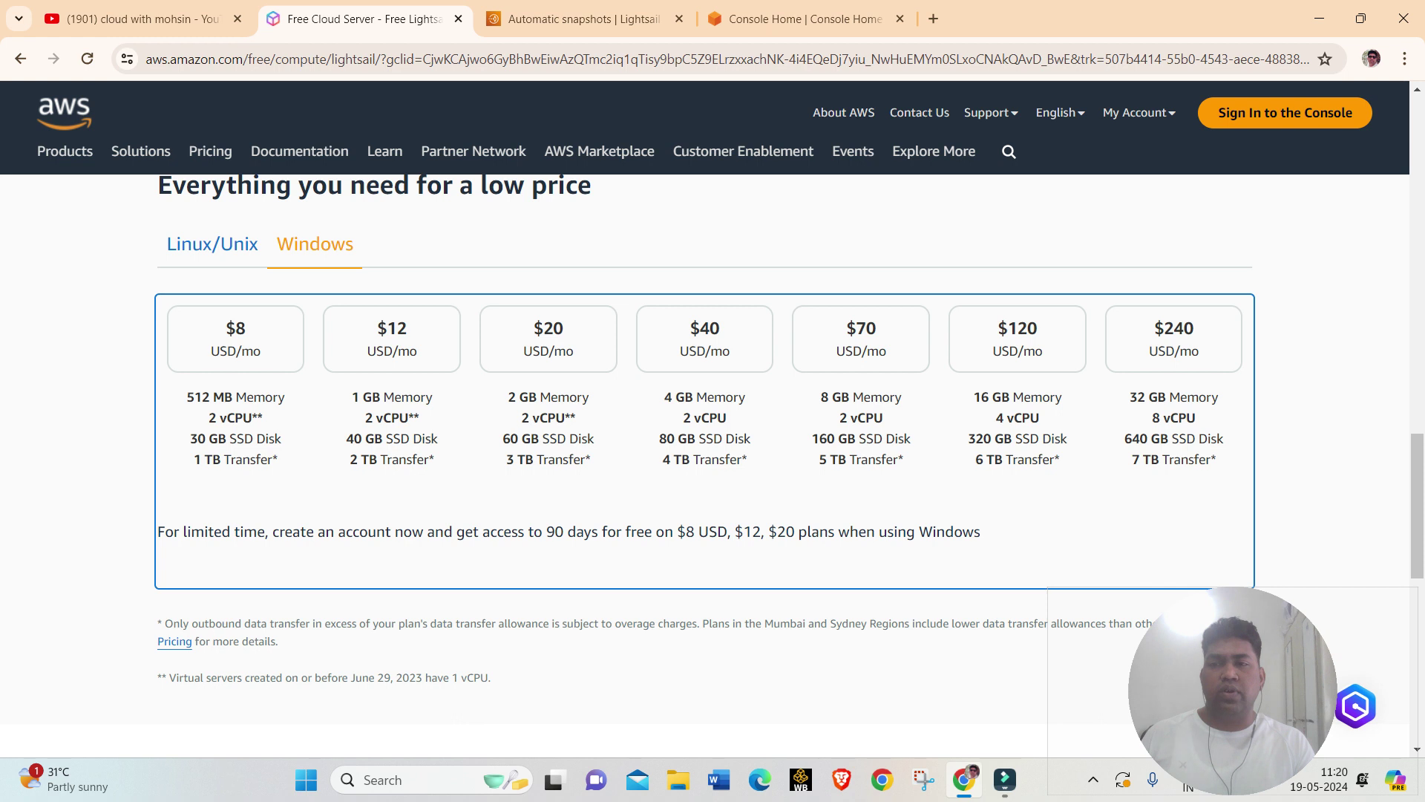
left_click_drag(247, 397, 590, 397)
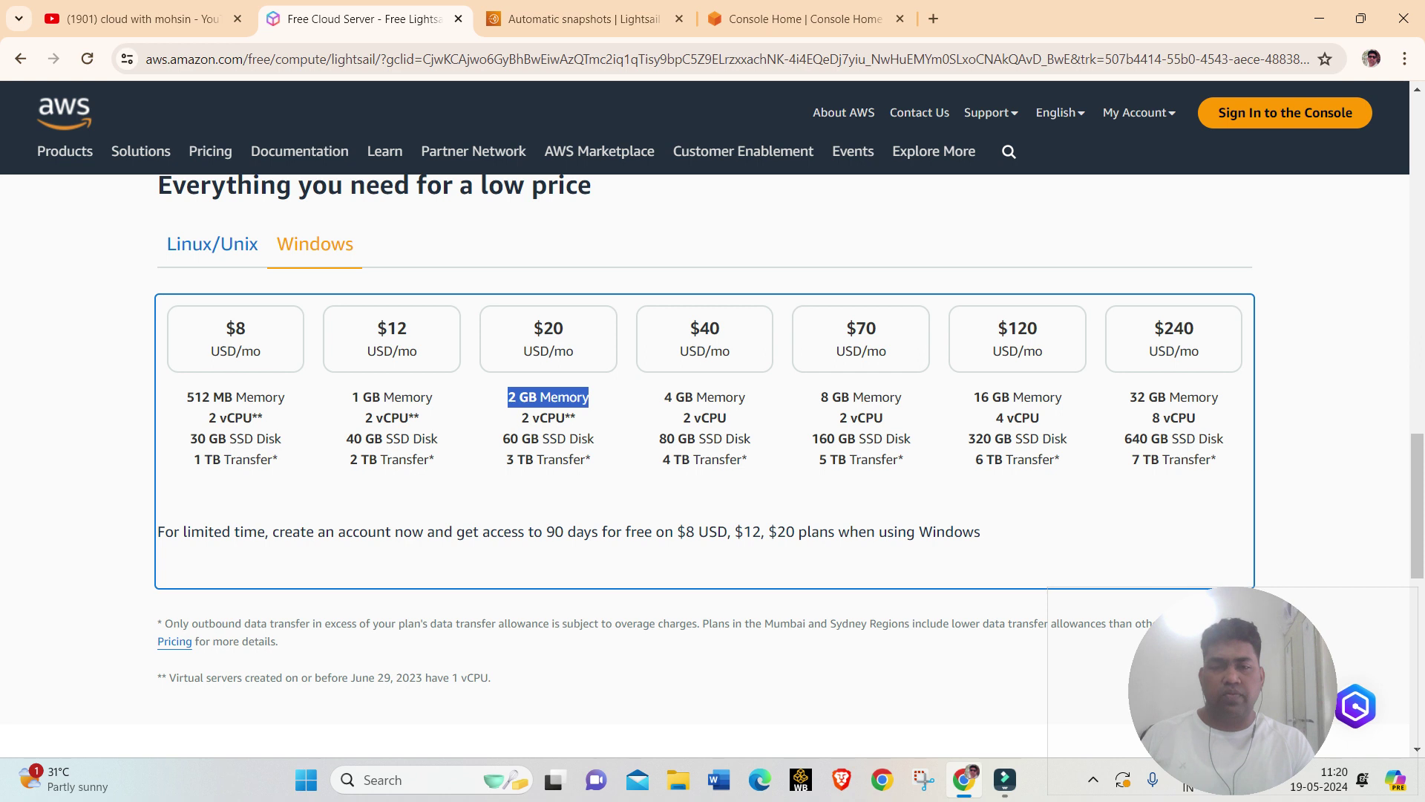
- Display the Linux/Unix plans and examine which ones are free for 90 days and their memory sizes
left_click(212, 244)
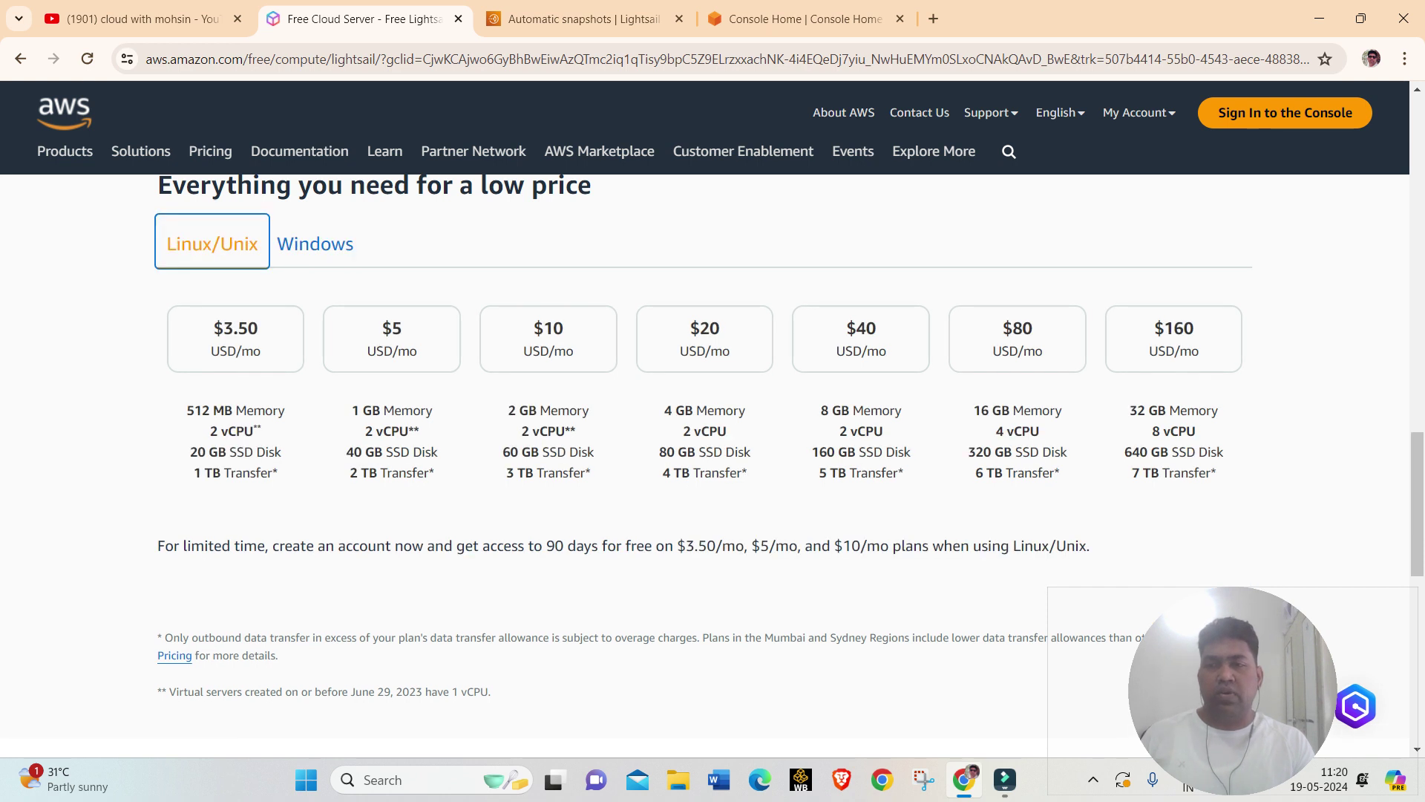
scroll(712, 445, "down", 1)
key("Tab")
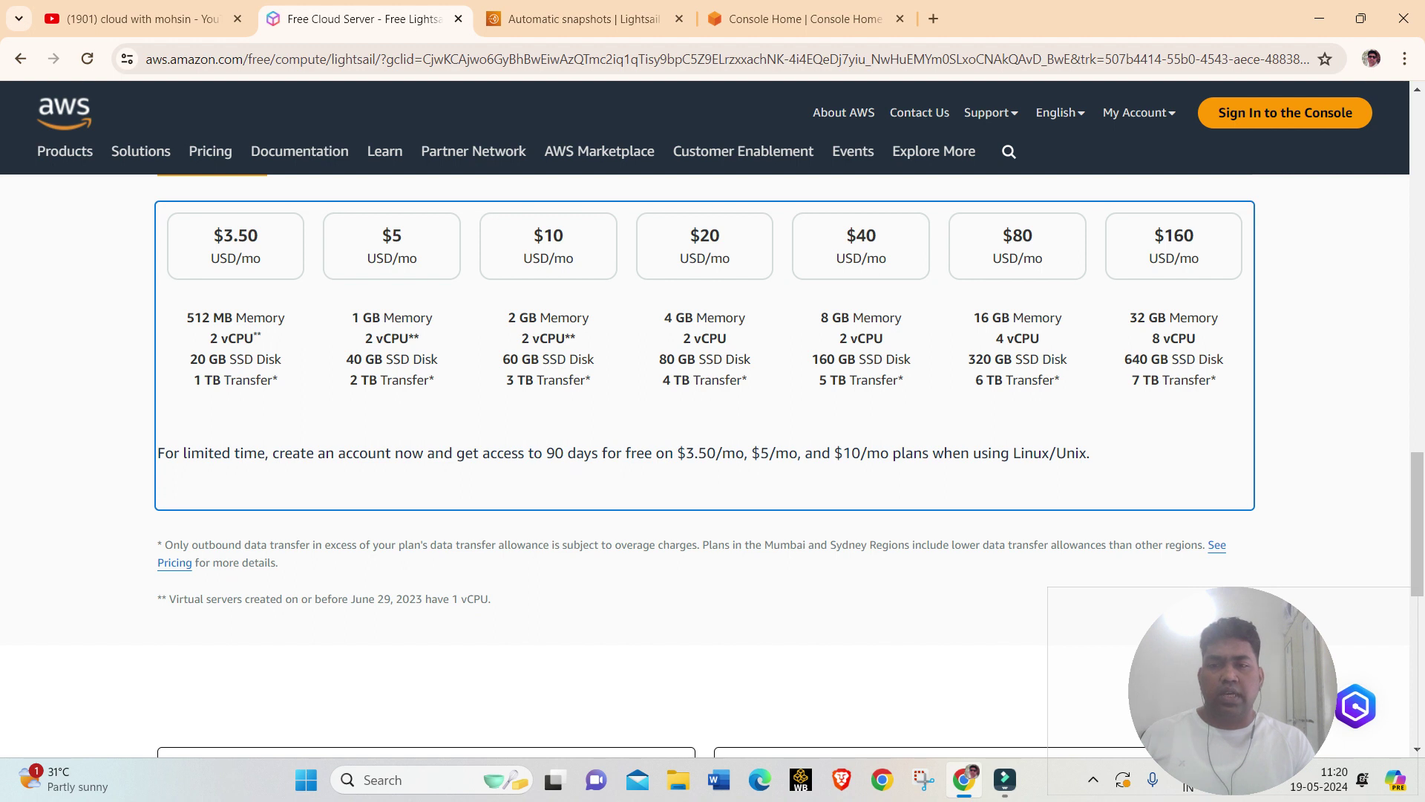
left_click_drag(664, 453, 735, 453)
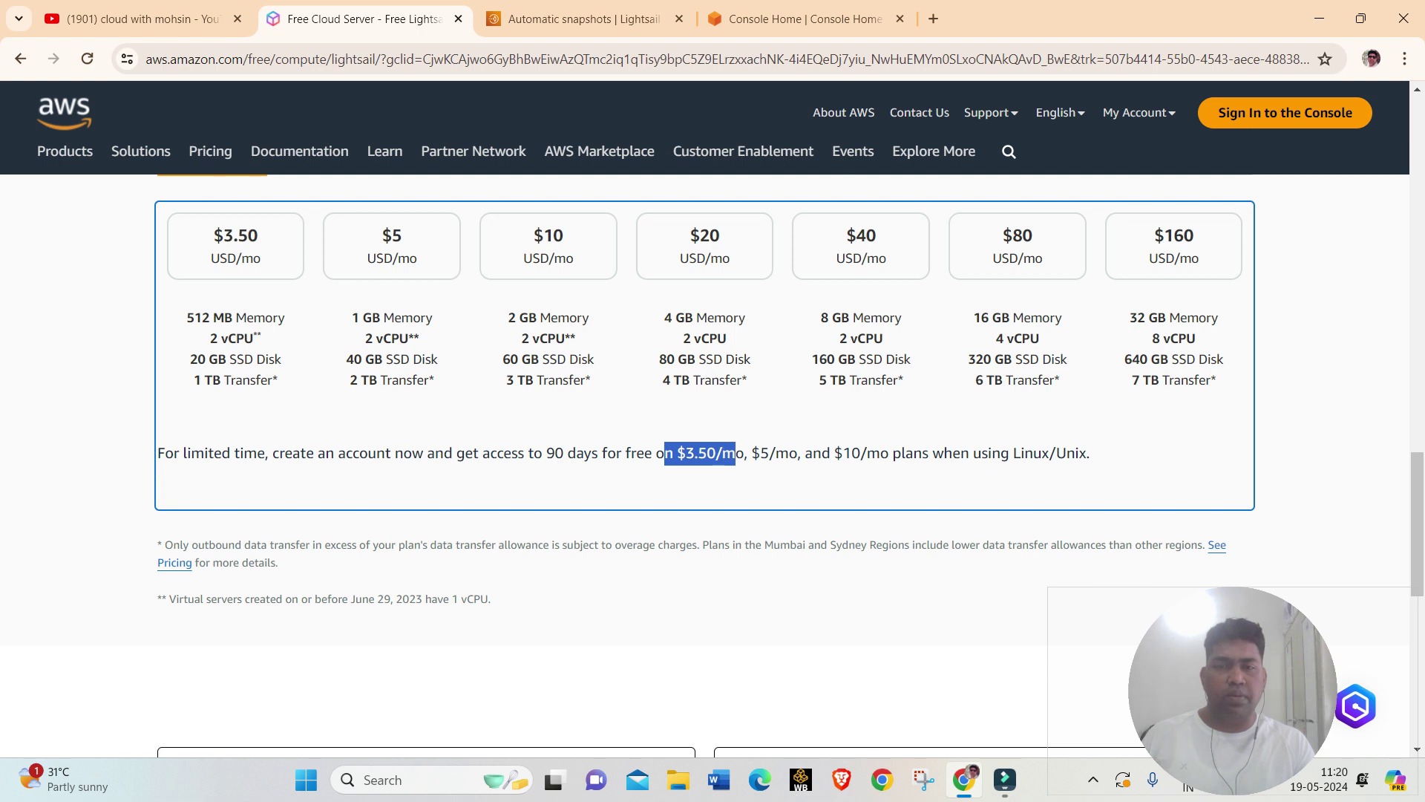
left_click_drag(805, 453, 922, 452)
scroll(789, 484, "up", 1)
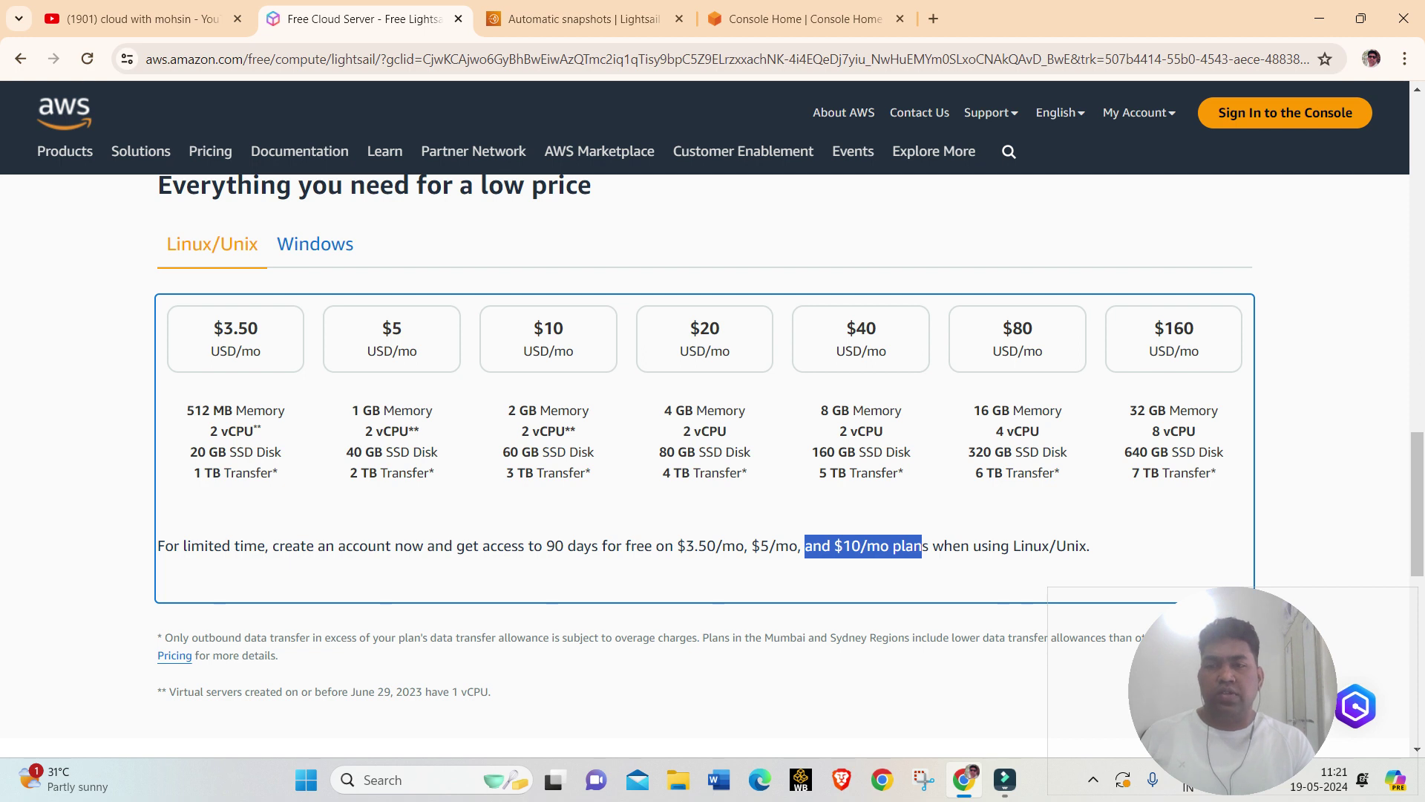
left_click_drag(187, 410, 285, 411)
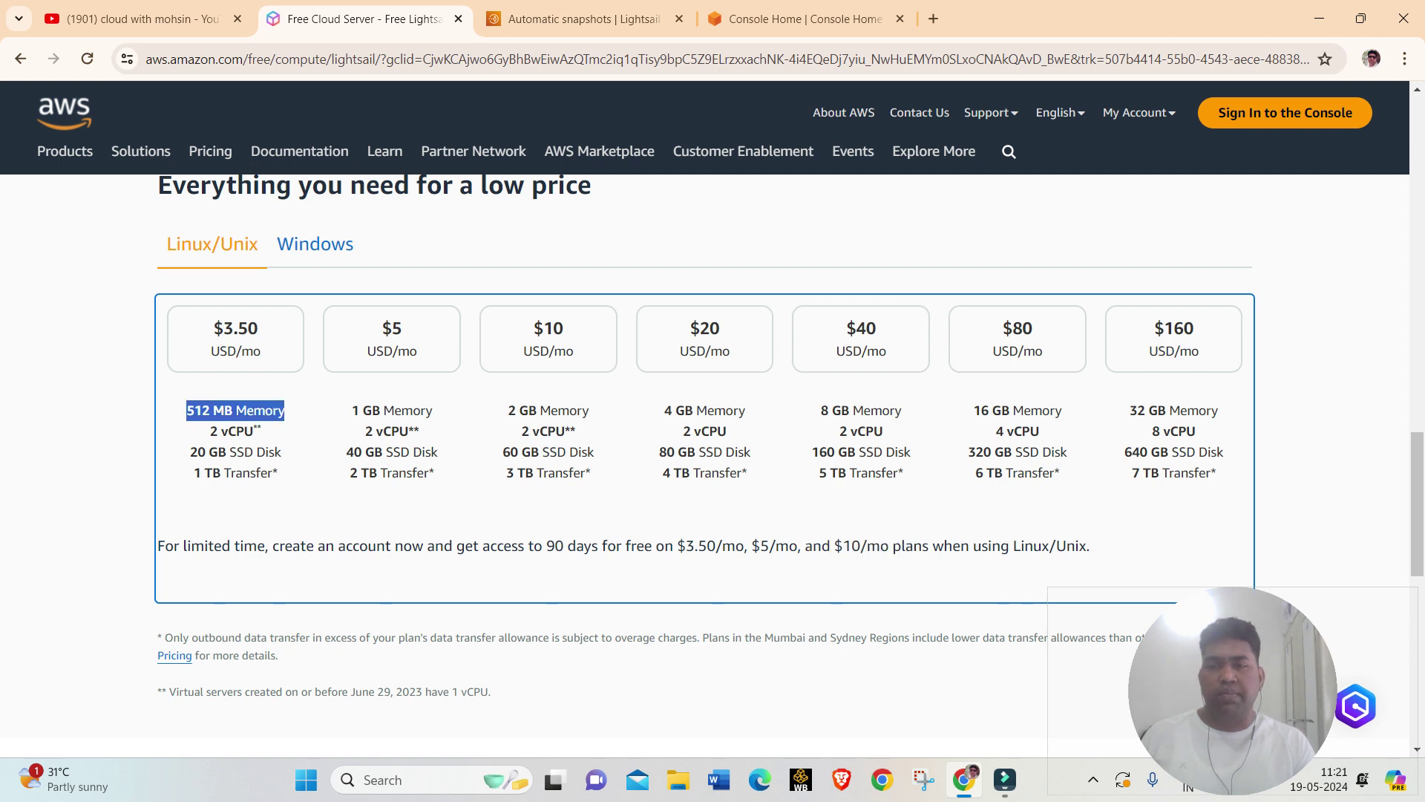
left_click_drag(519, 411, 570, 410)
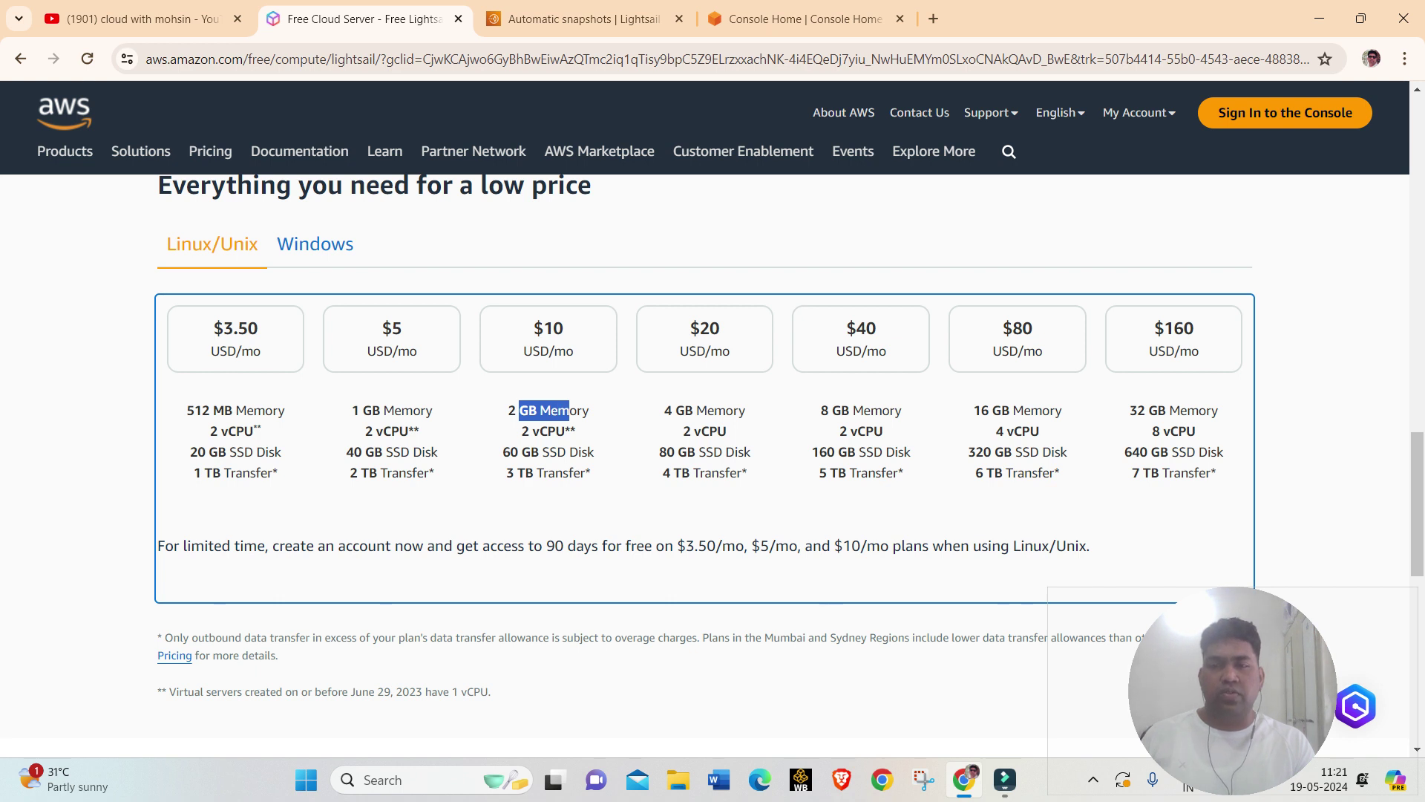
- Review the free tier offer details once more, and go back to the Lightsail console's instances page
scroll(712, 468, "down", 3)
scroll(712, 468, "up", 4)
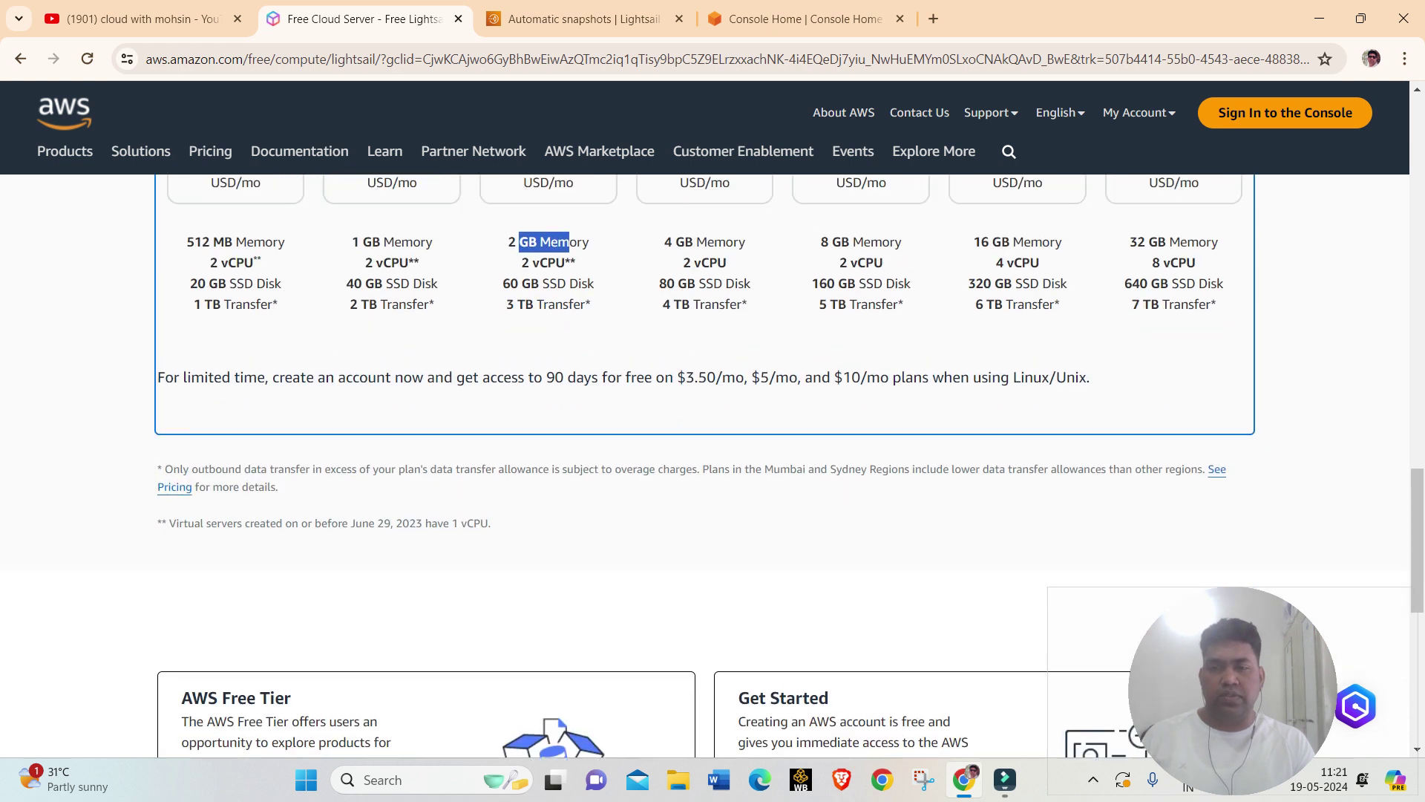
scroll(713, 468, "up", 10)
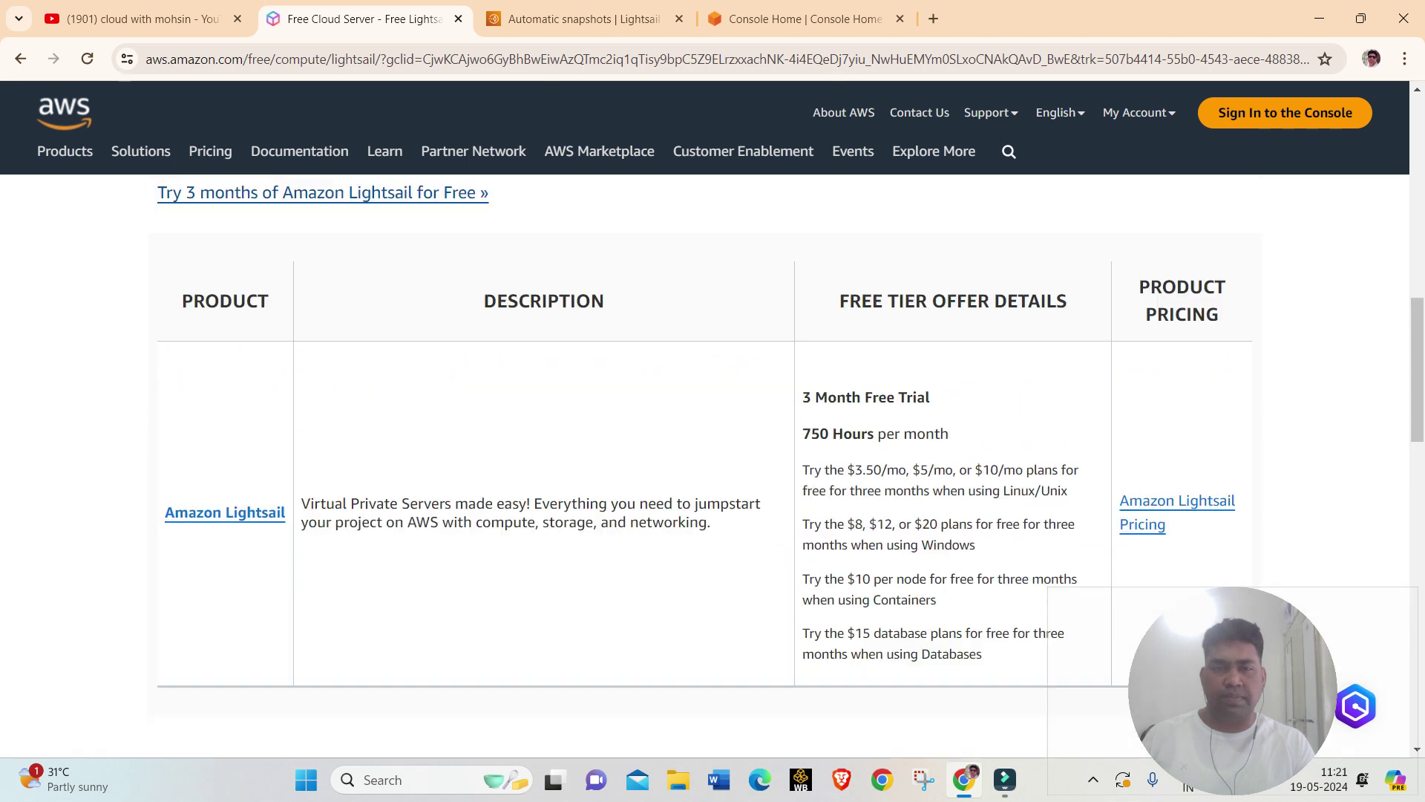
scroll(712, 445, "up", 1)
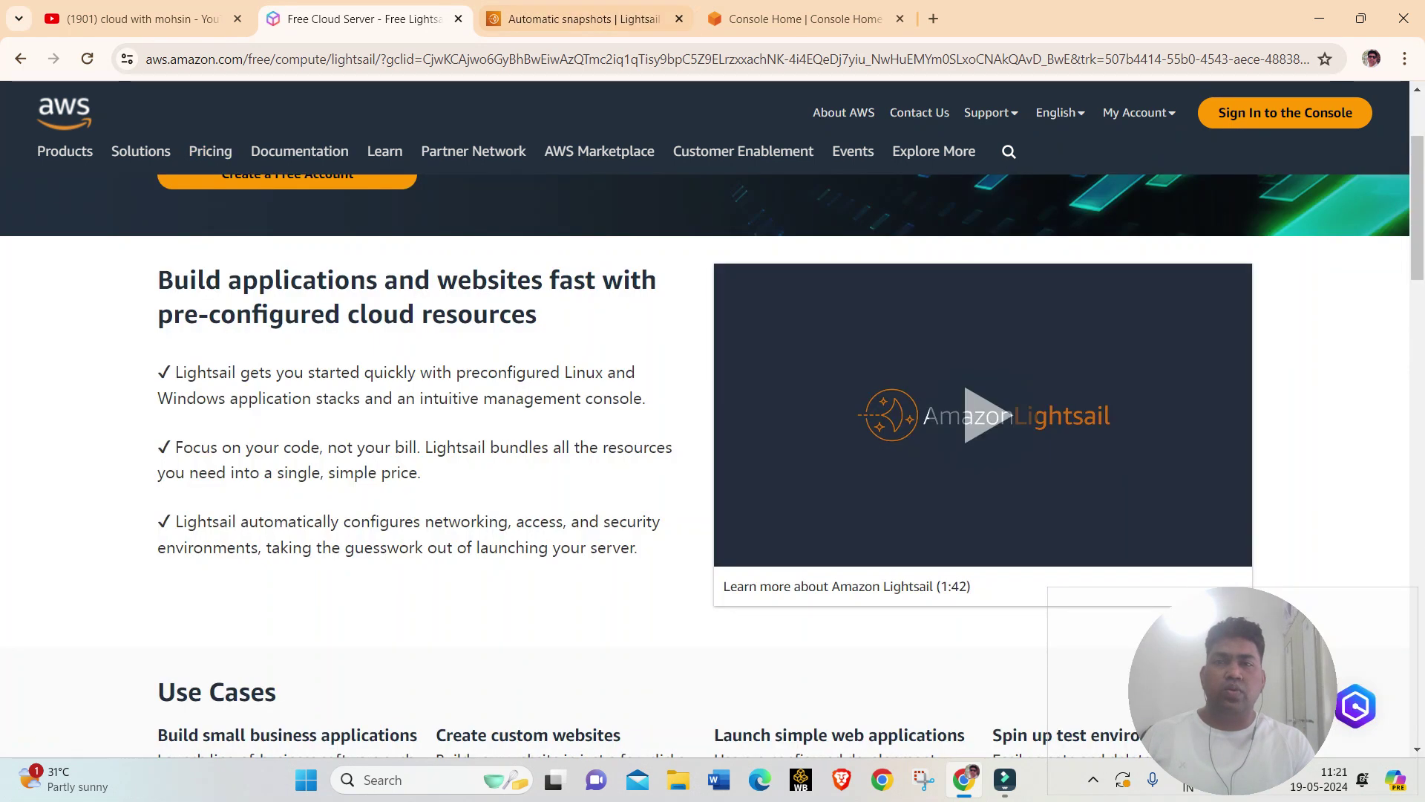
left_click(584, 19)
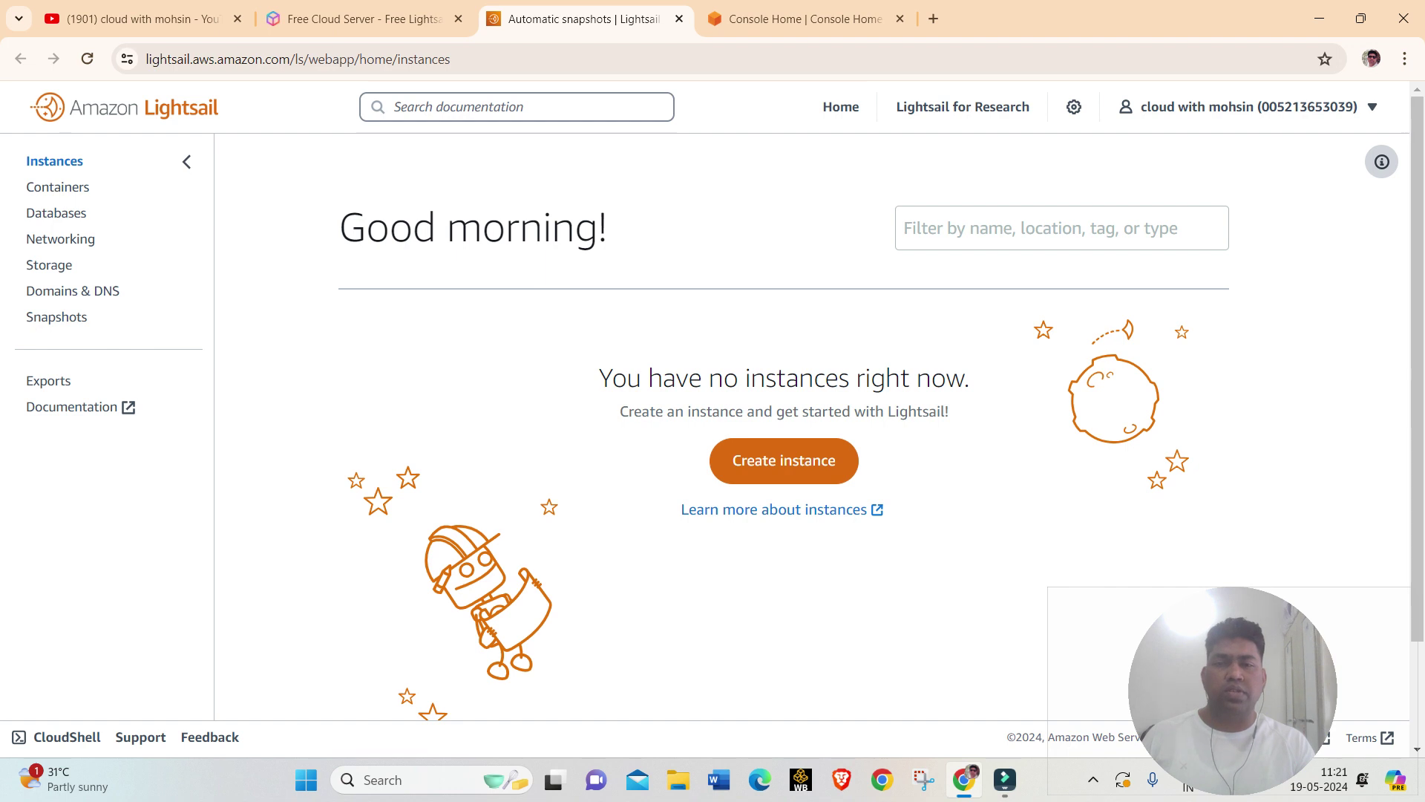
scroll(817, 416, "down", 2)
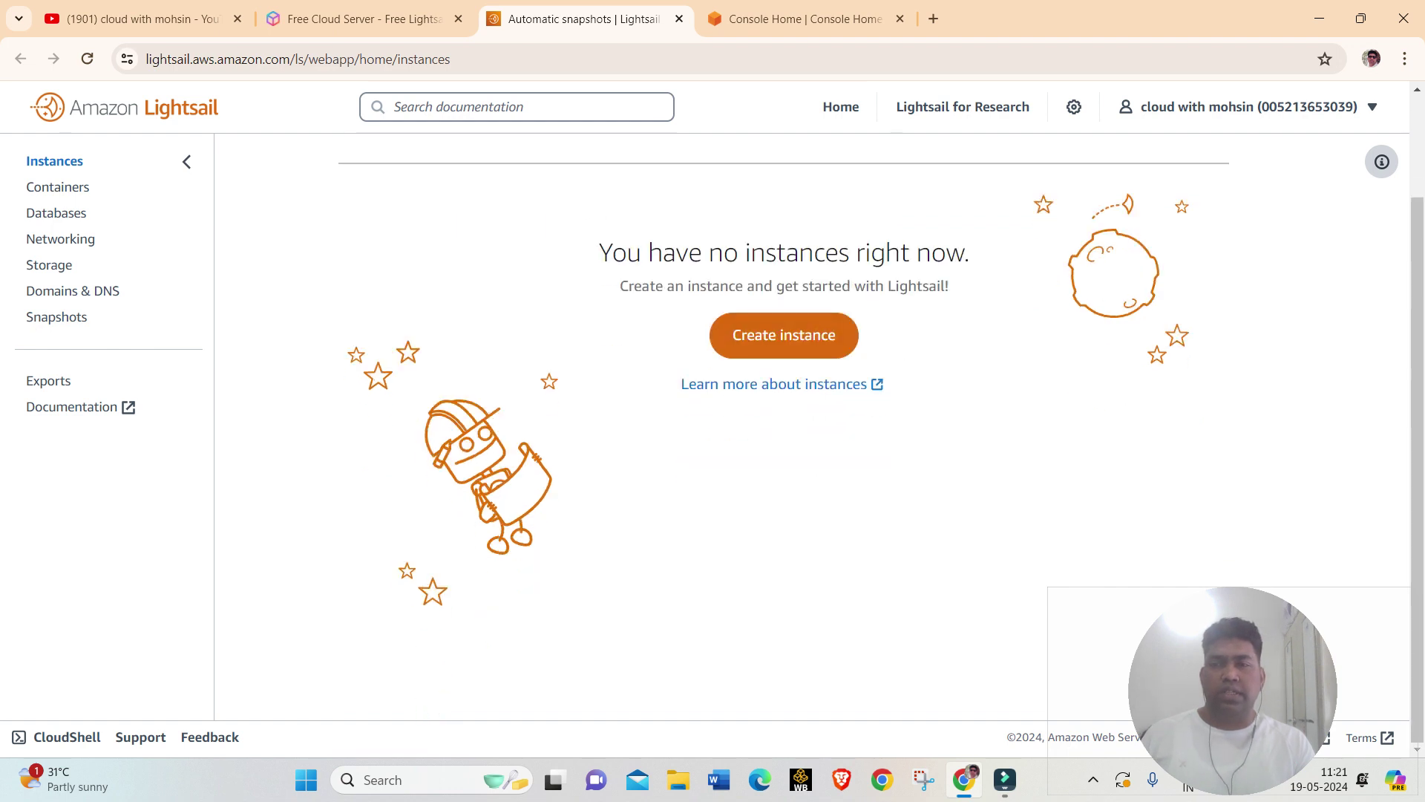
- Start creating a new Lightsail instance and look over its location, platform and blueprint options
scroll(816, 416, "up", 2)
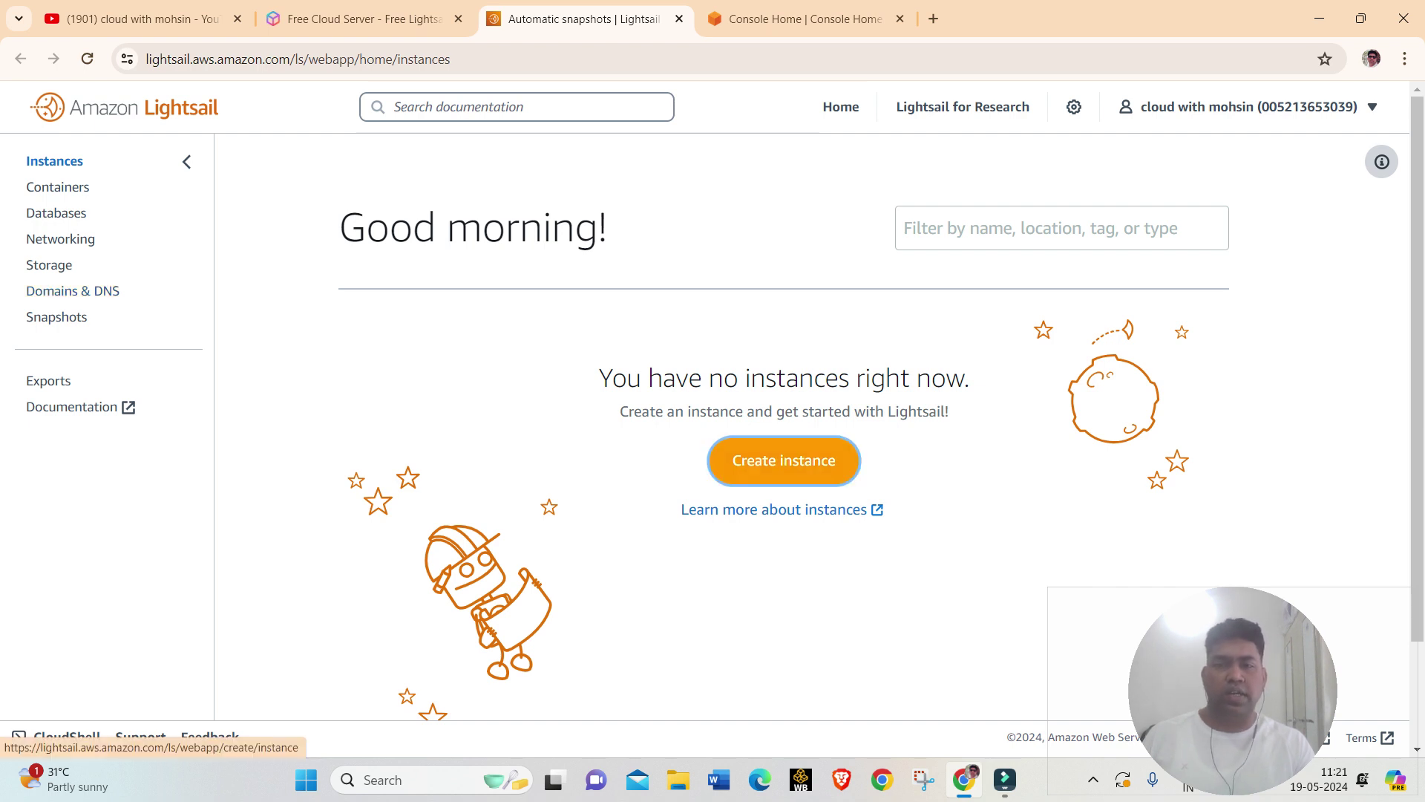
left_click(783, 460)
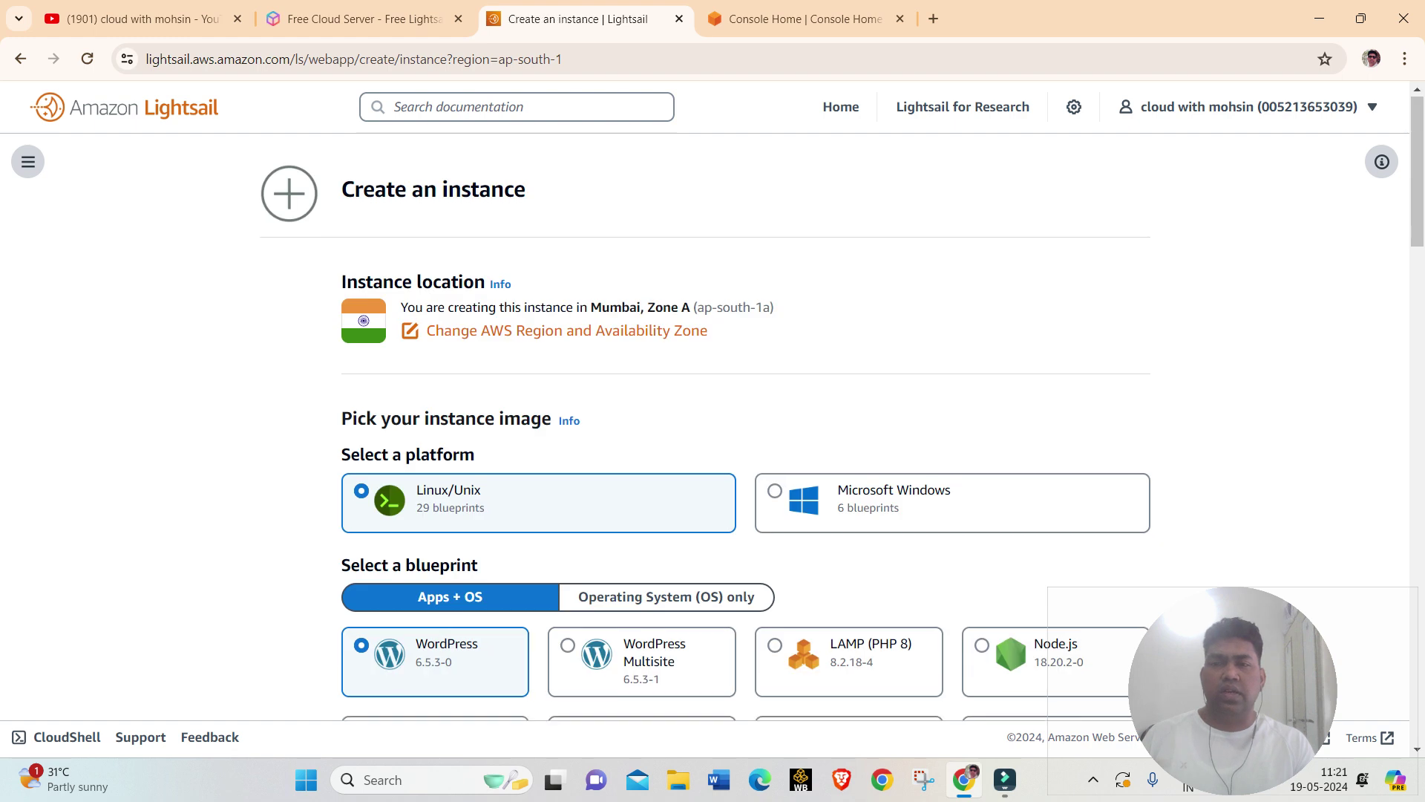
scroll(843, 408, "down", 1)
scroll(843, 408, "up", 1)
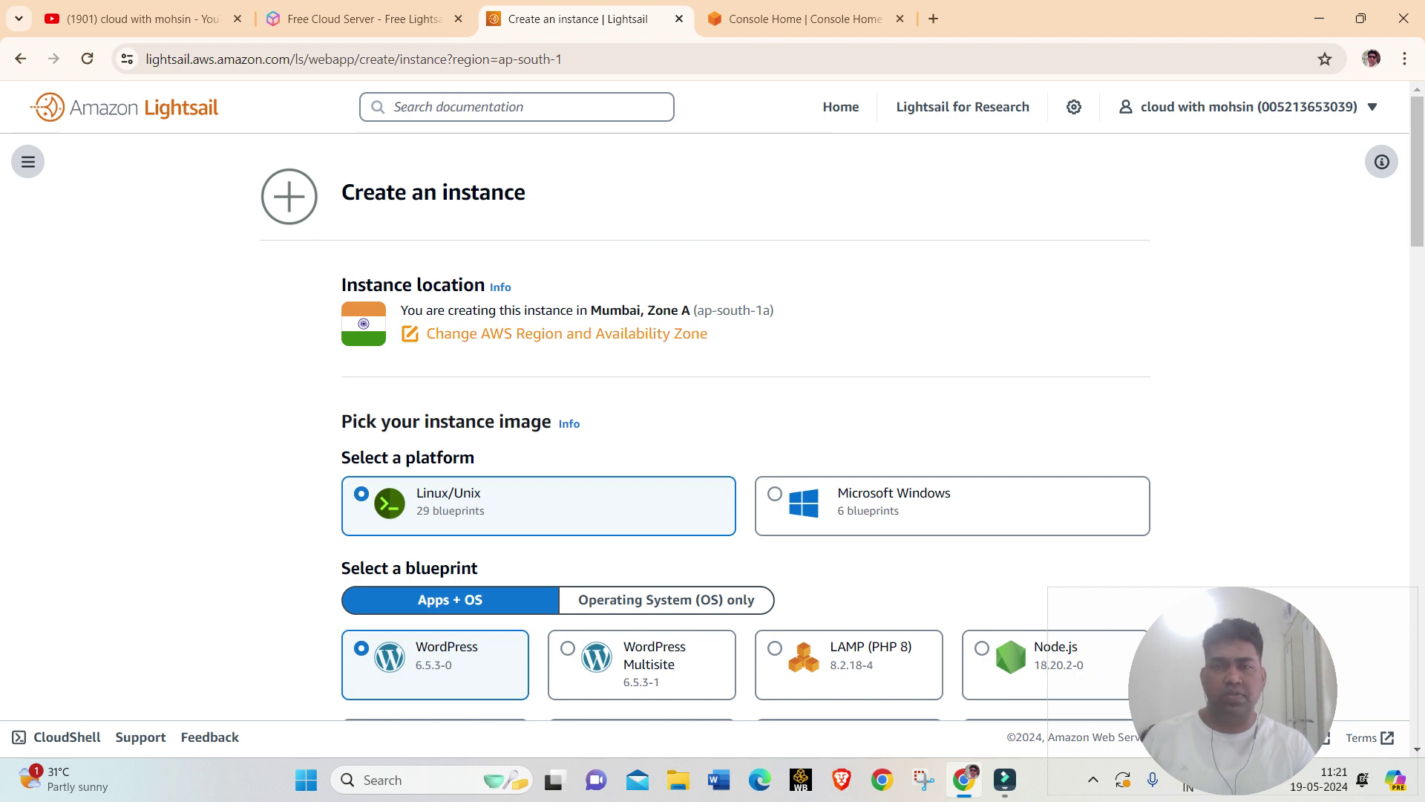
scroll(843, 408, "down", 1)
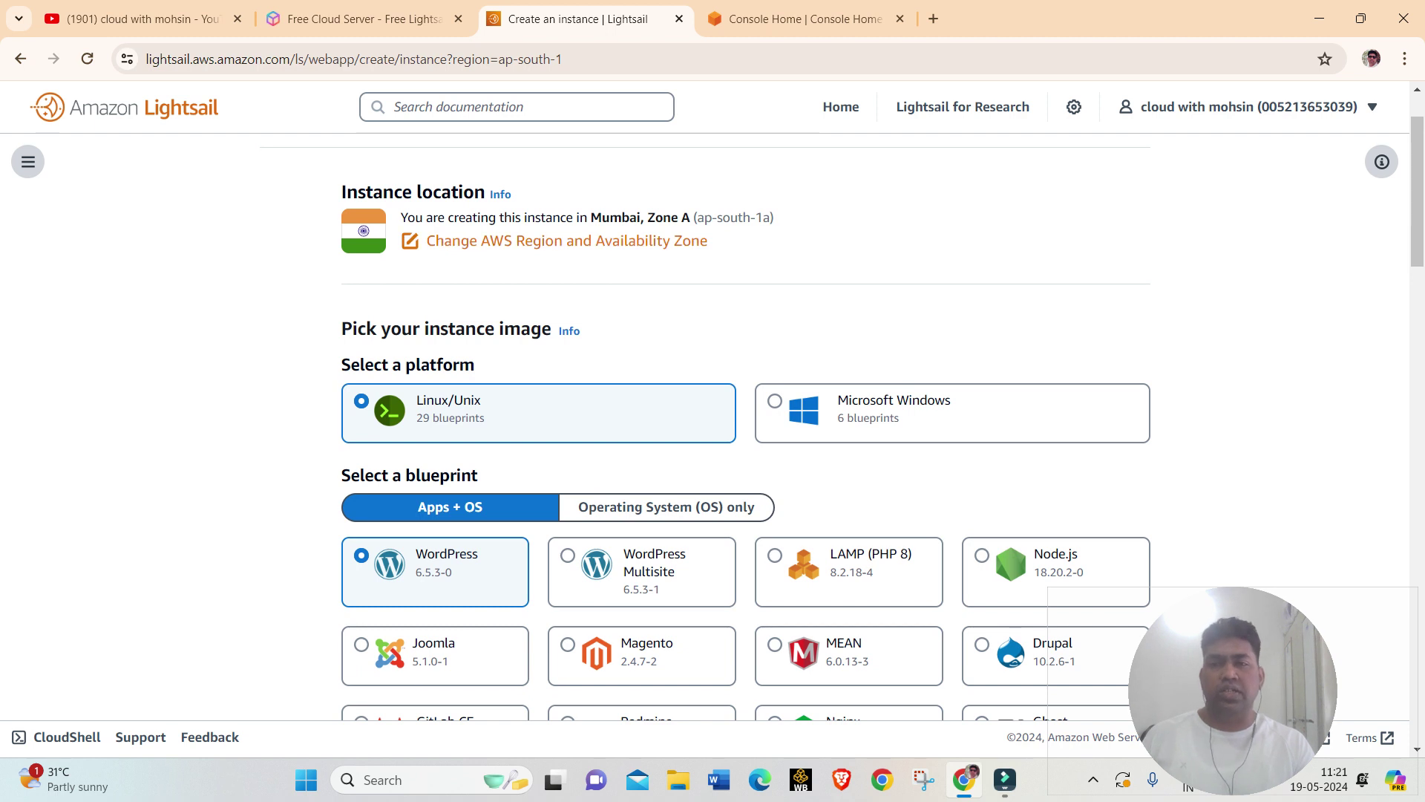
scroll(842, 427, "down", 1)
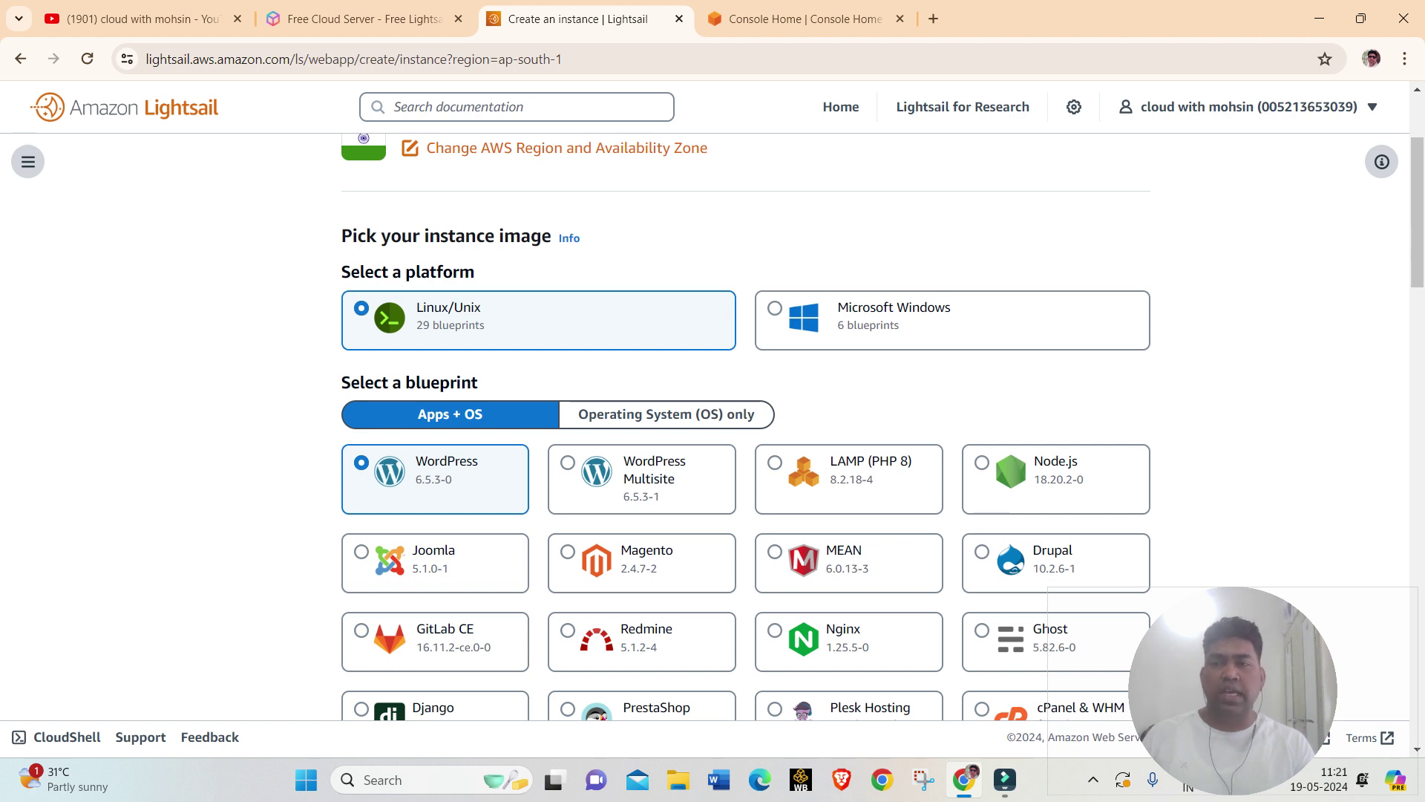
- Compare the Linux/Unix and Microsoft Windows platform options, ending with Linux/Unix selected
left_click_drag(423, 325, 484, 325)
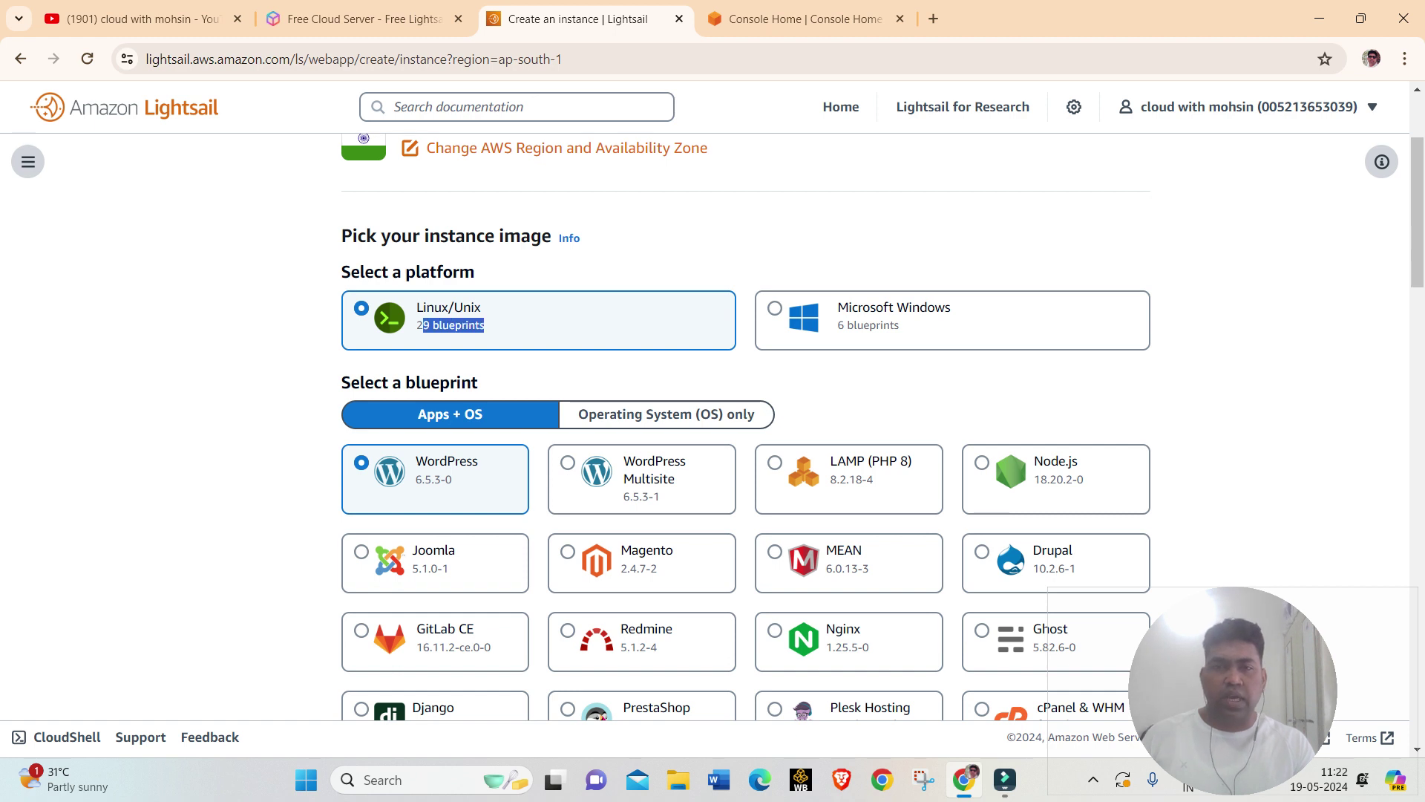
left_click_drag(837, 325, 900, 325)
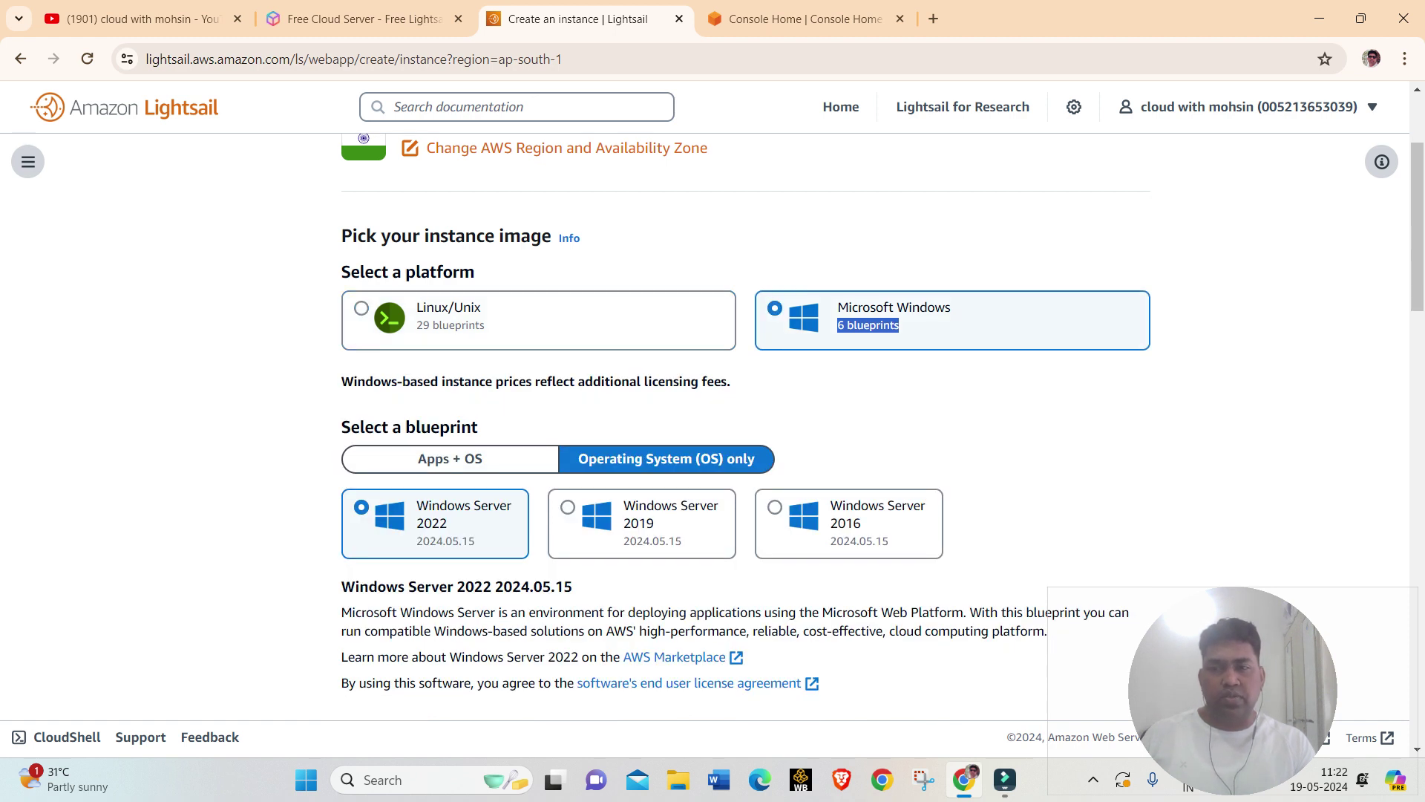
left_click(361, 308)
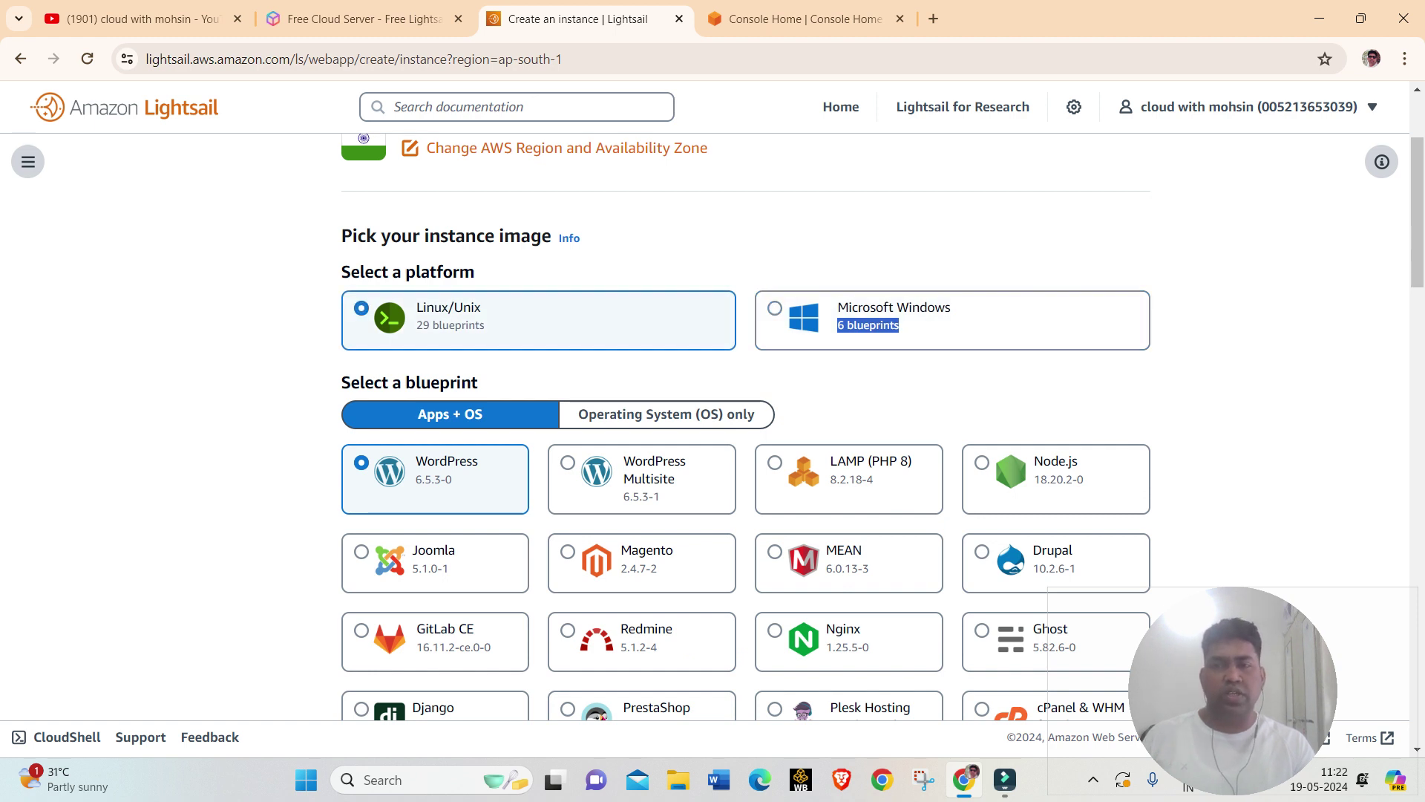
- View the operating-system-only blueprints for Linux/Unix, and return to the Apps + OS blueprints
scroll(742, 427, "down", 1)
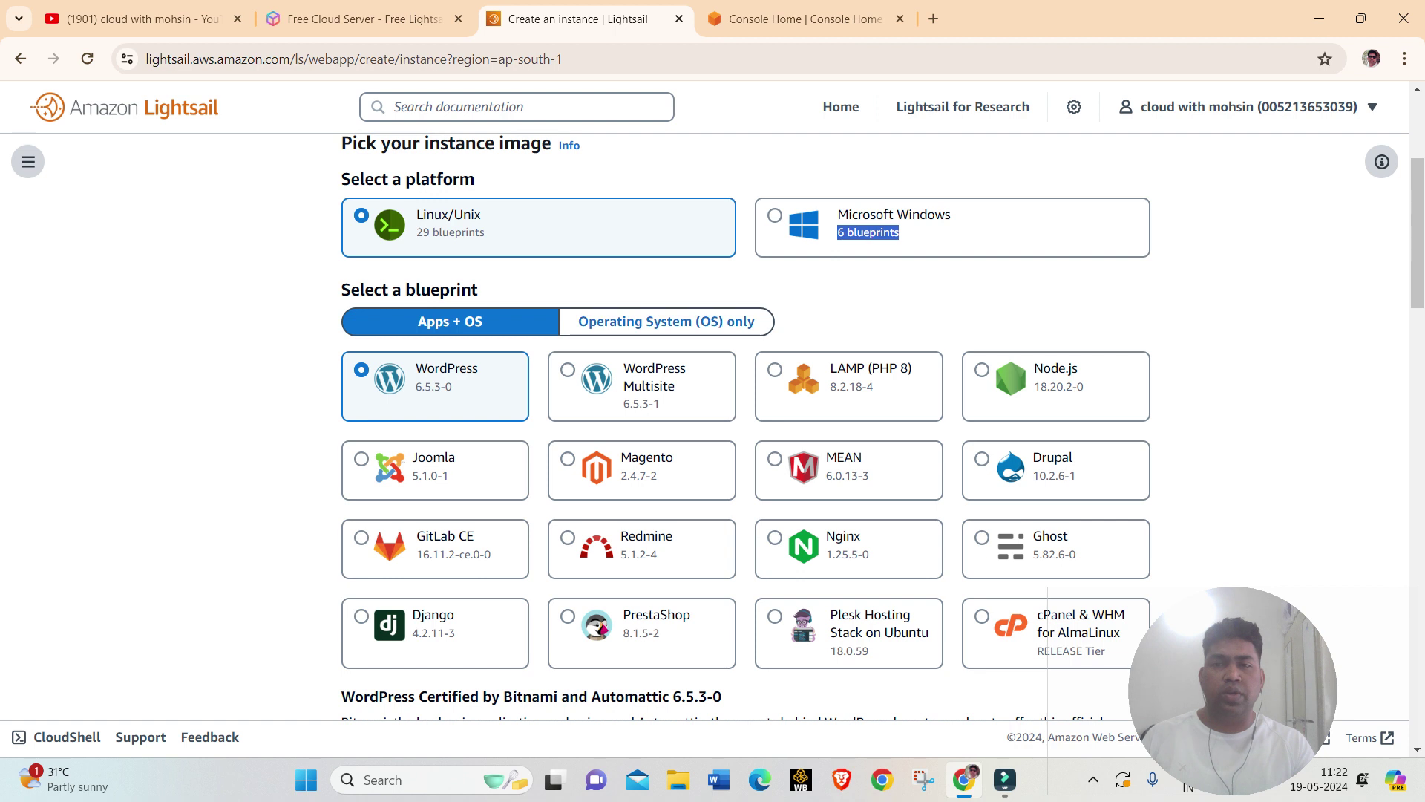
left_click(666, 321)
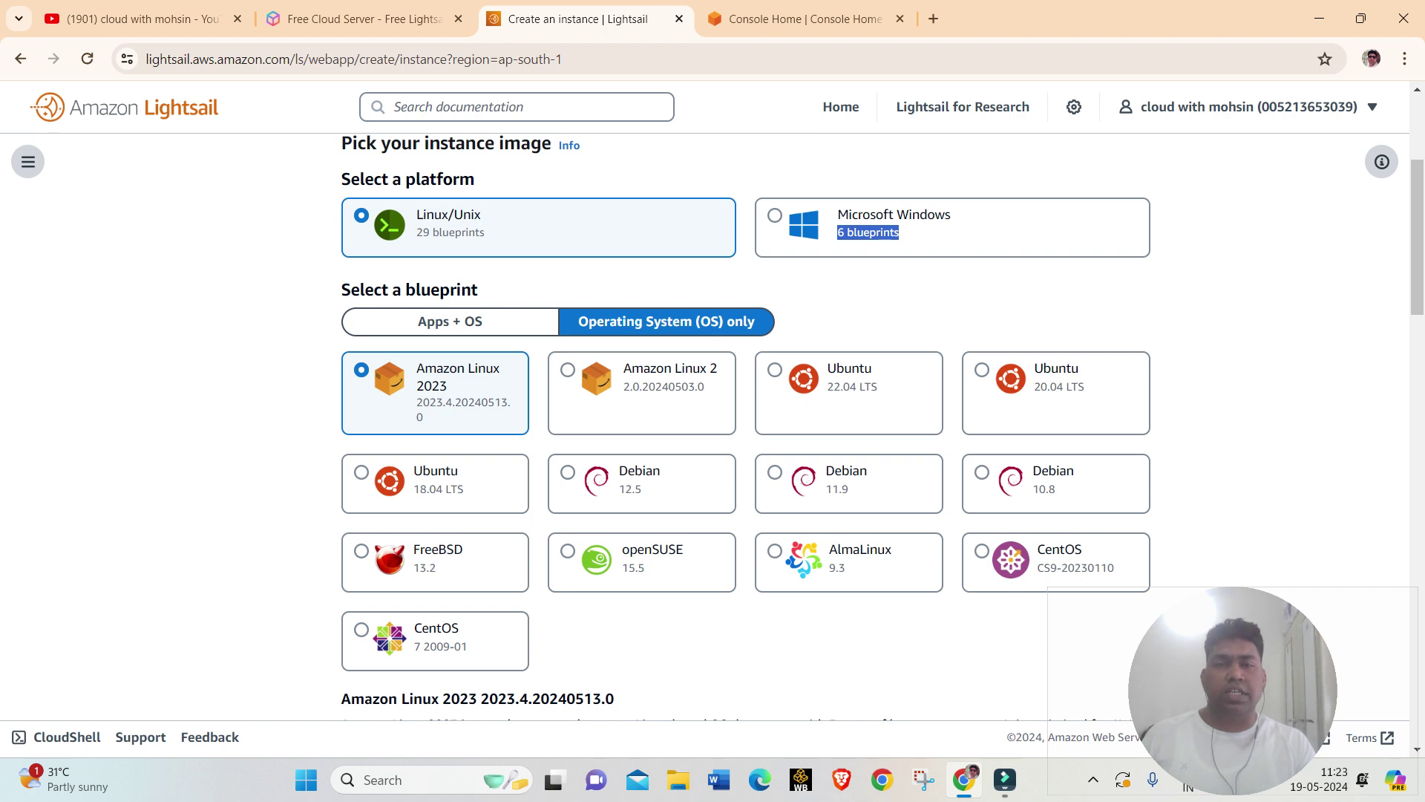
left_click(450, 321)
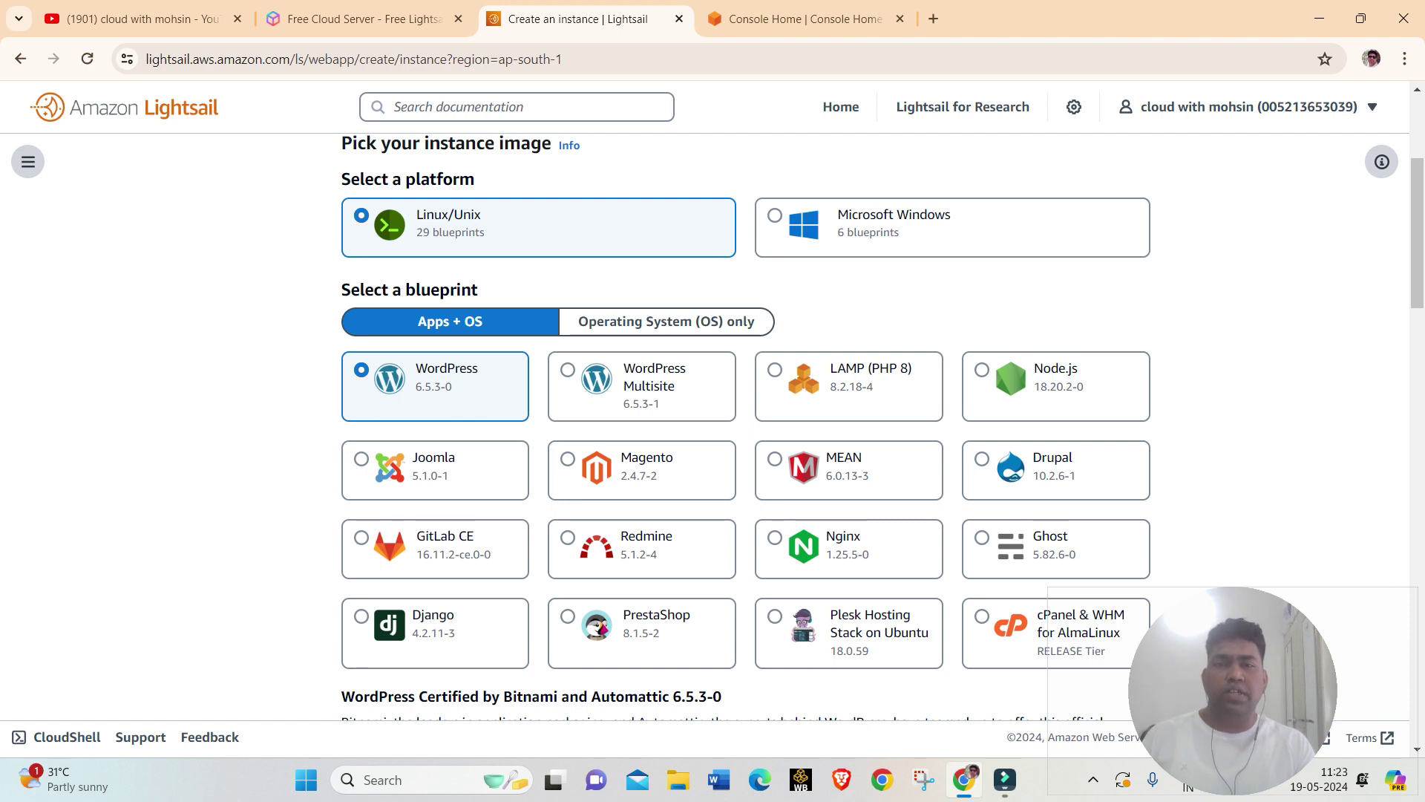
- Examine the Microsoft Windows blueprints both with apps and as operating system only, and switch the platform back to Linux/Unix
left_click(774, 215)
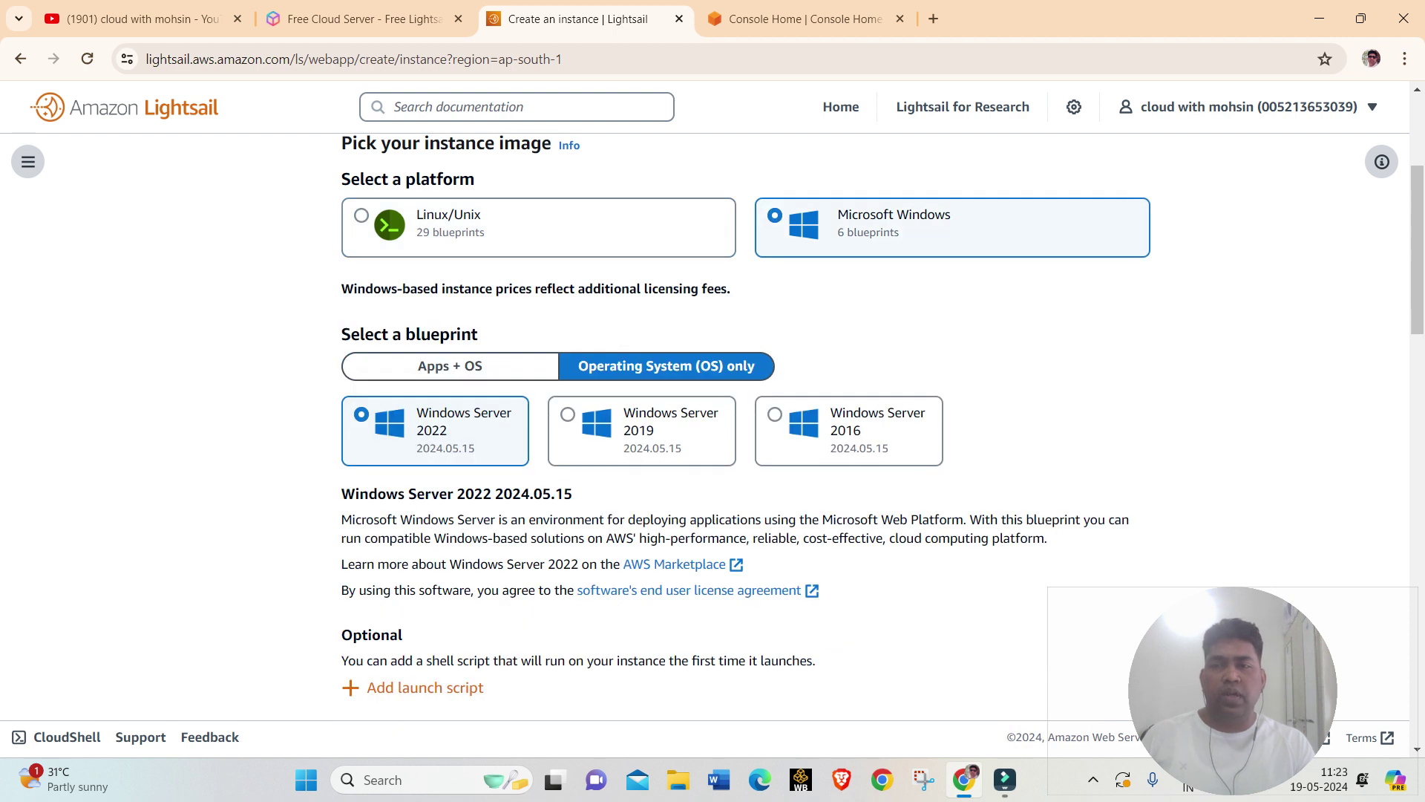
left_click(473, 365)
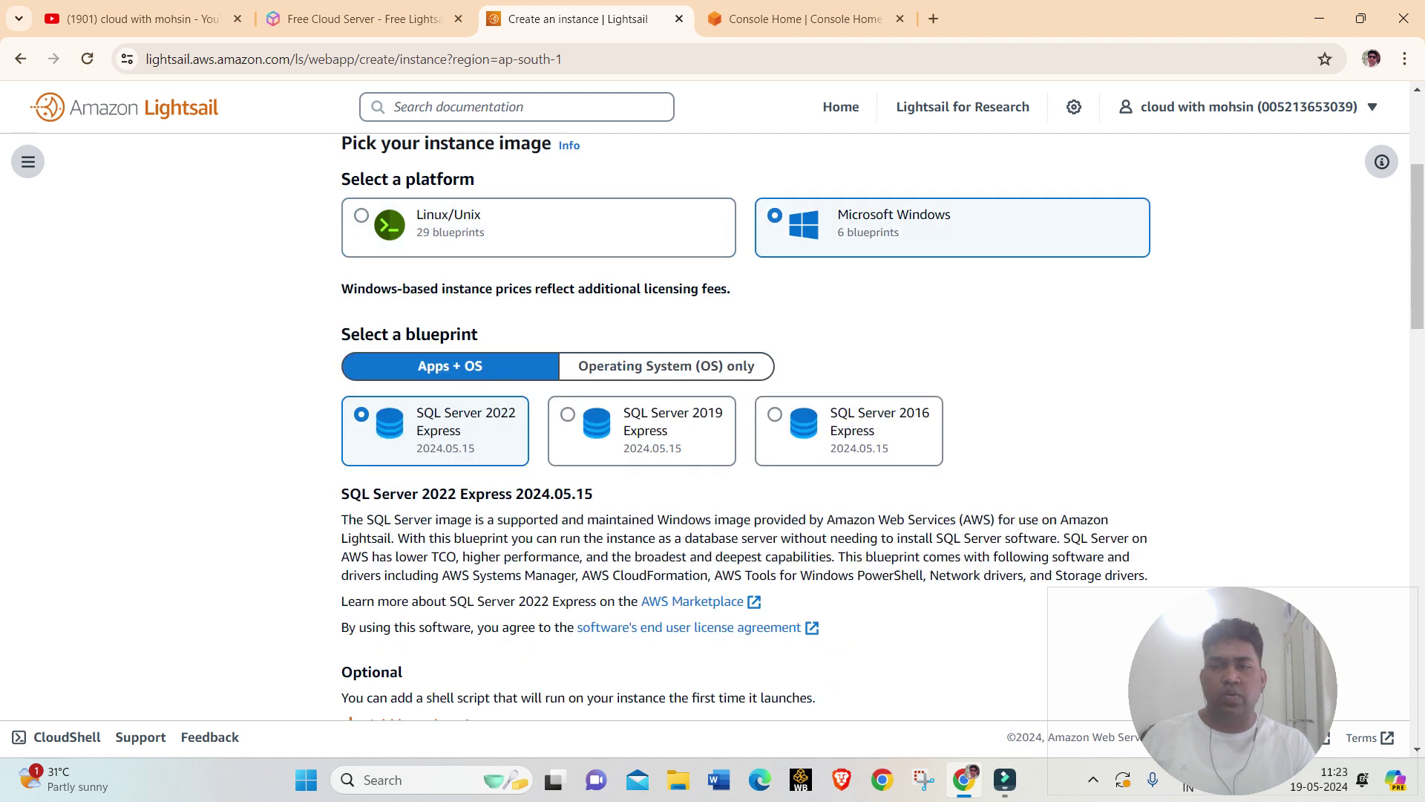
left_click(708, 366)
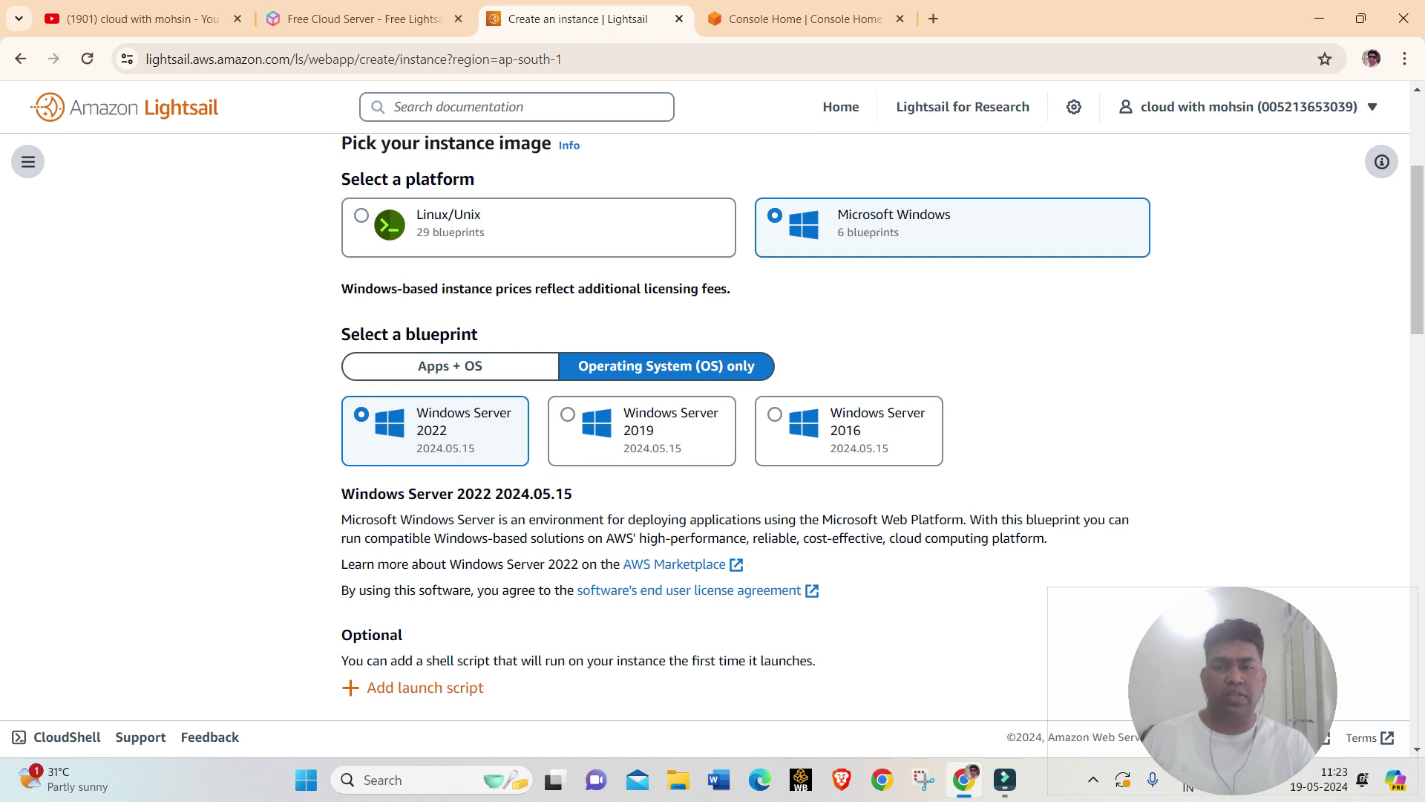
left_click(450, 365)
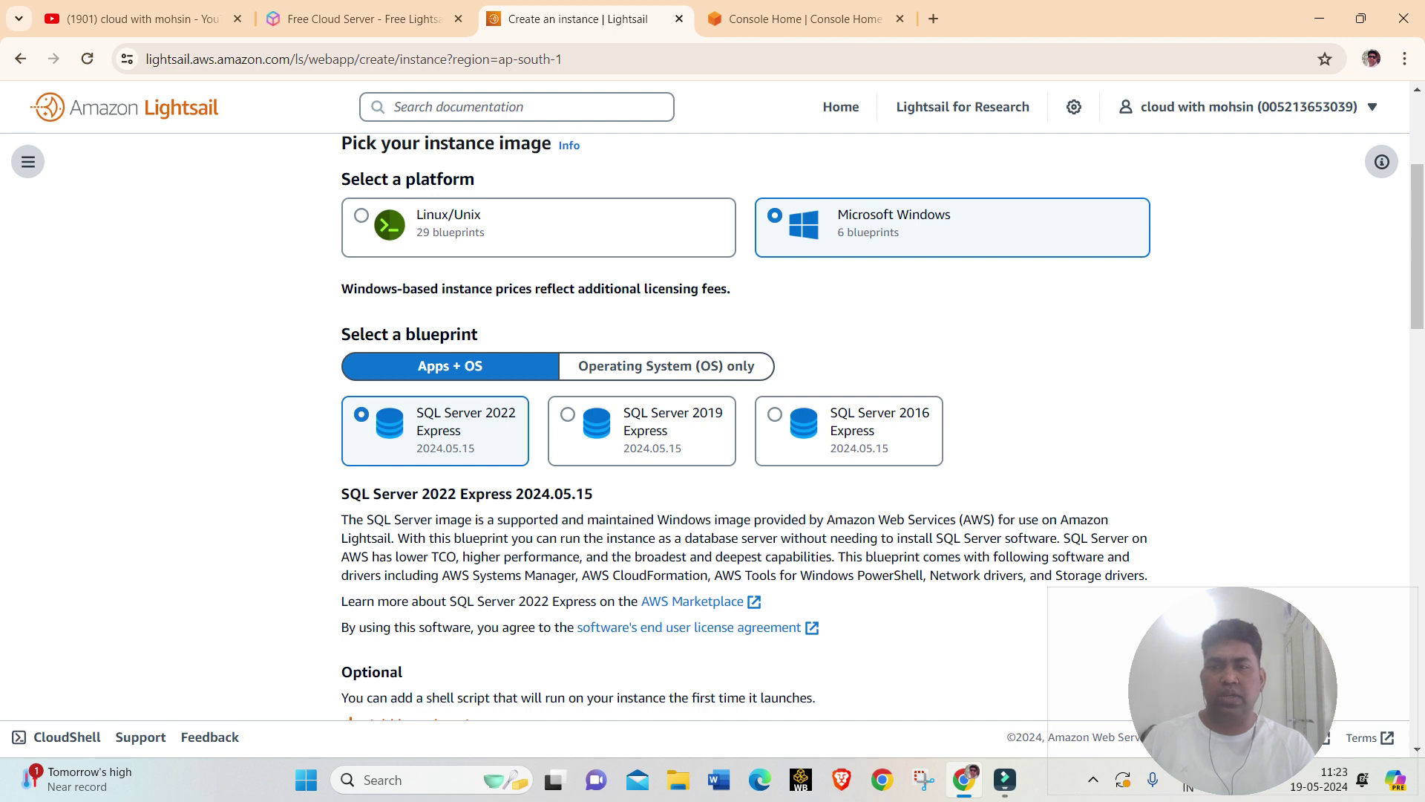
left_click(361, 215)
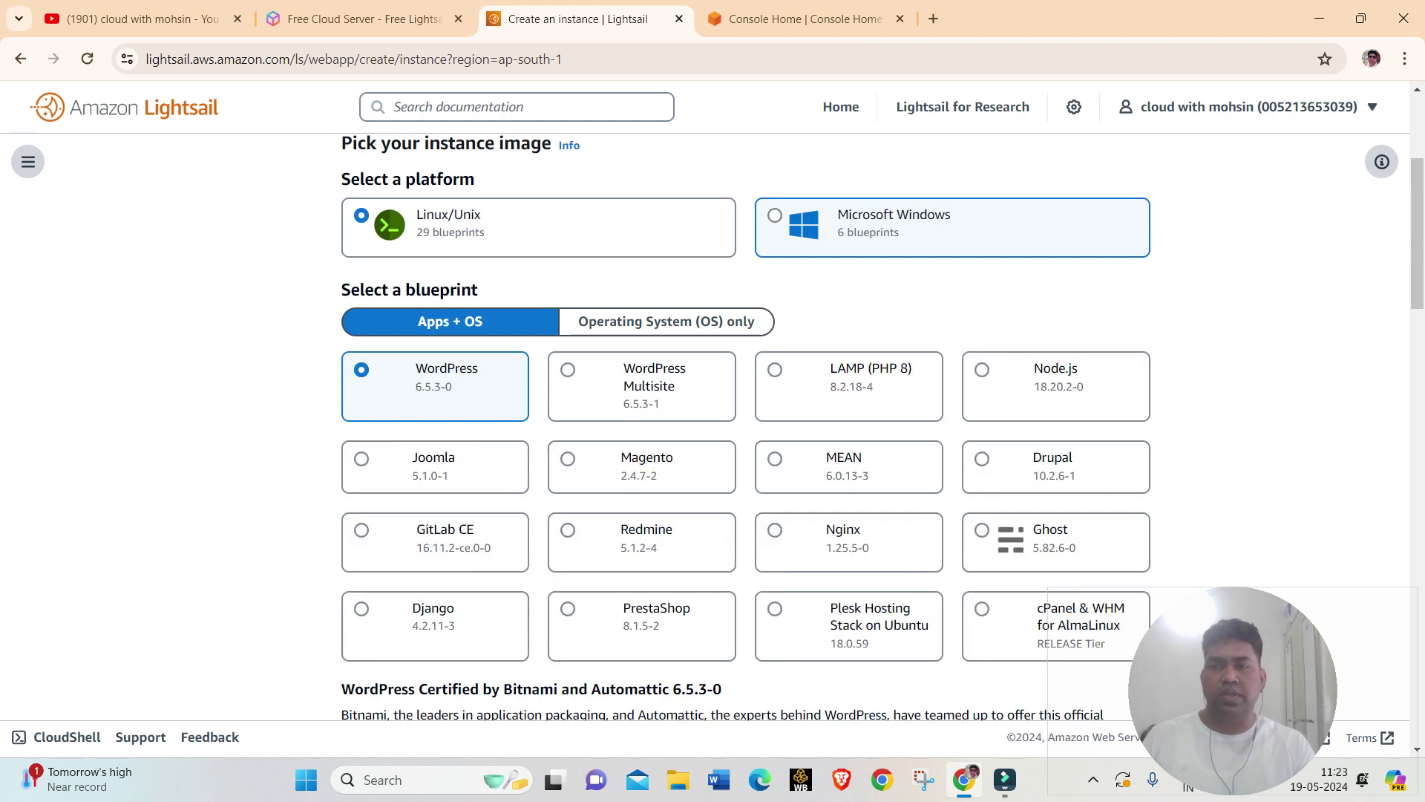
- Choose the Nginx blueprint for the Linux/Unix instance
scroll(742, 428, "down", 2)
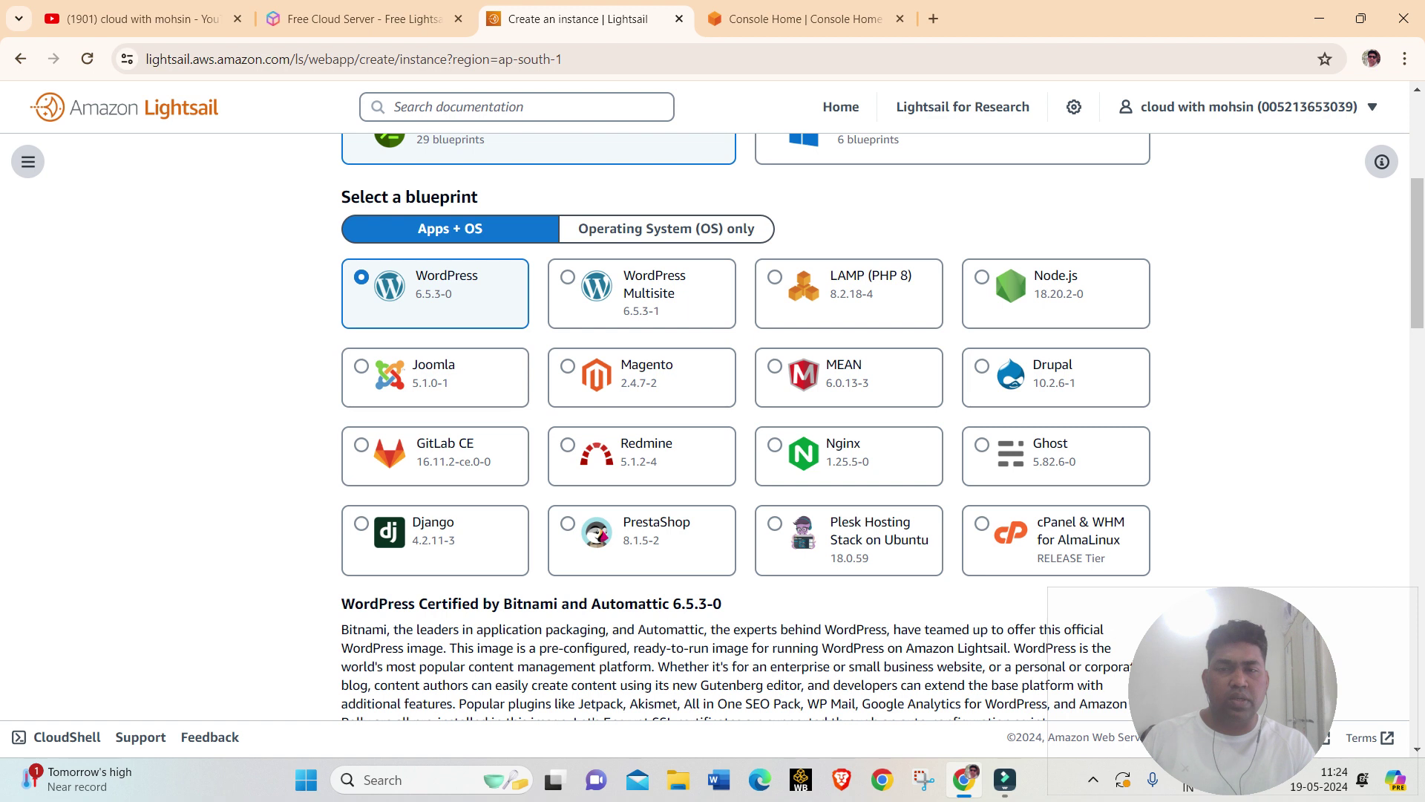
left_click(849, 455)
scroll(742, 445, "down", 1)
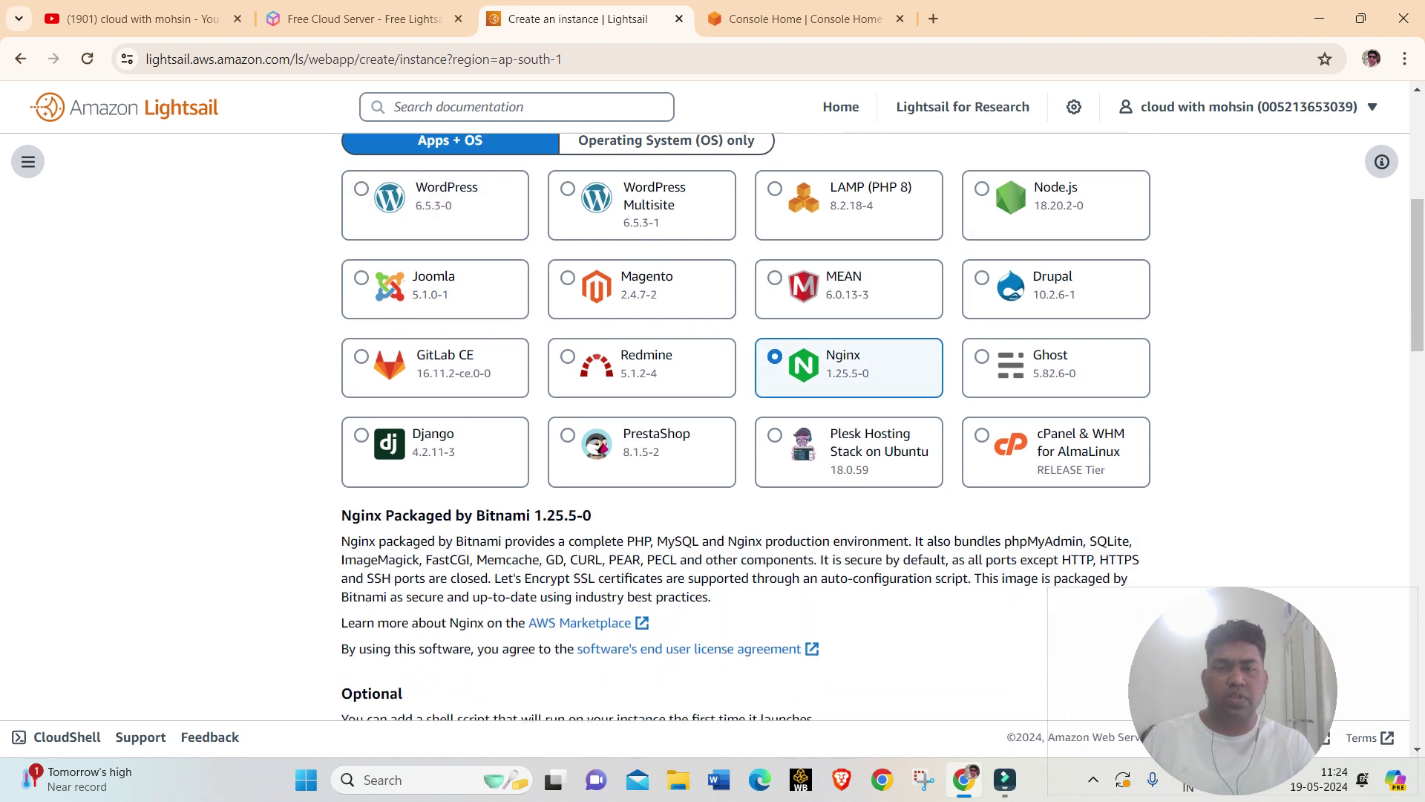
- Read the Nginx blueprint description for its bundled components, open ports and SSL certificate support
scroll(742, 427, "down", 2)
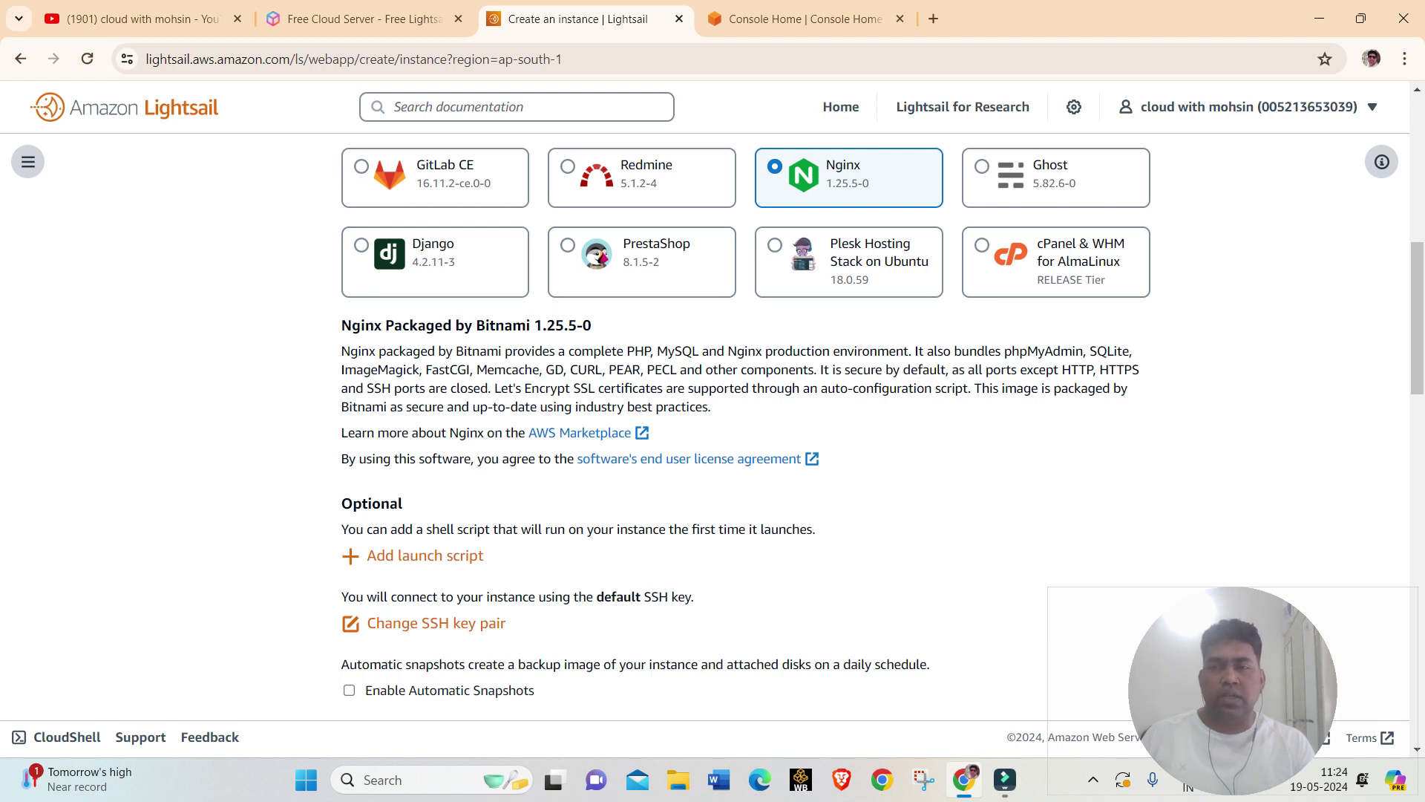
mouse_move(341, 325)
left_mouse_down()
mouse_move(591, 325)
mouse_move(341, 325)
left_mouse_up()
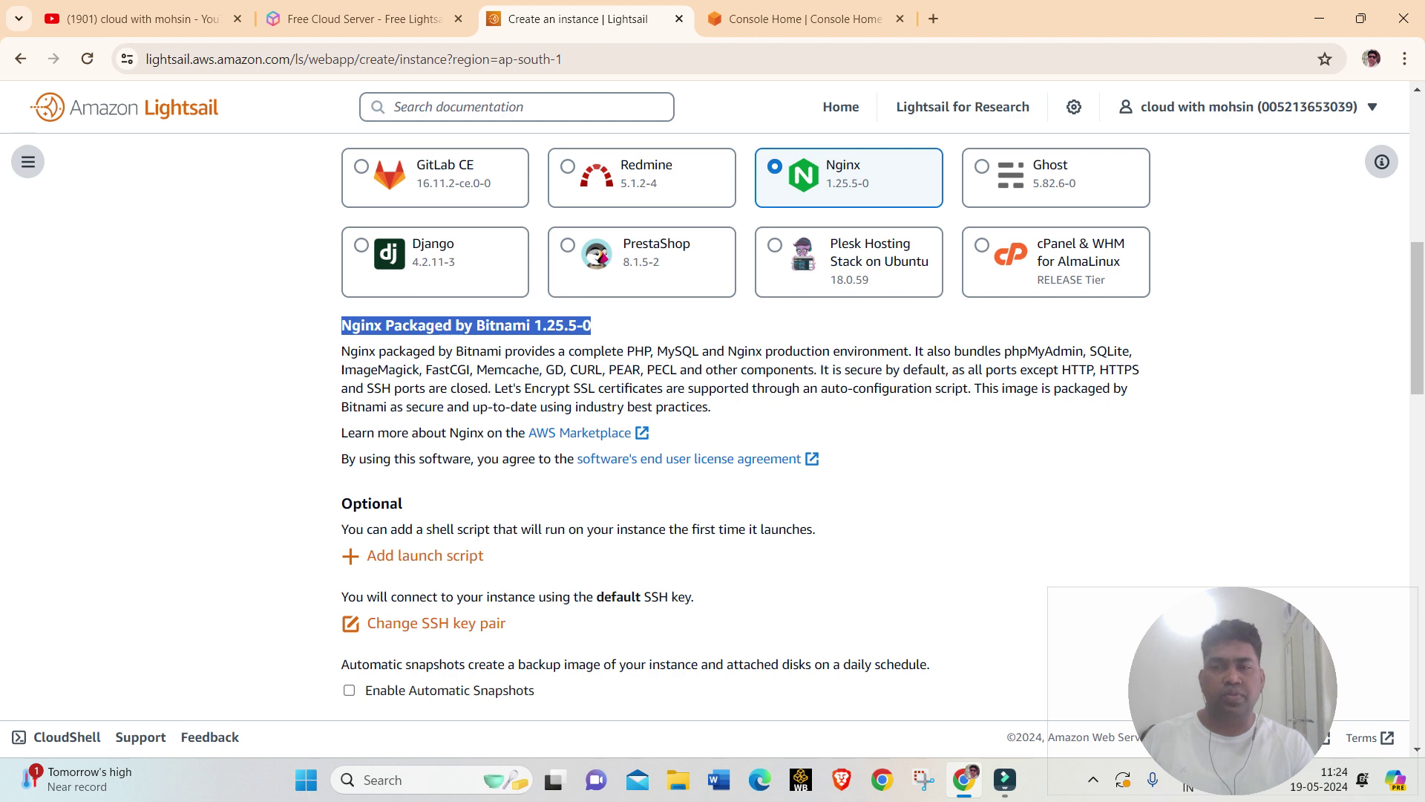
left_click(342, 325)
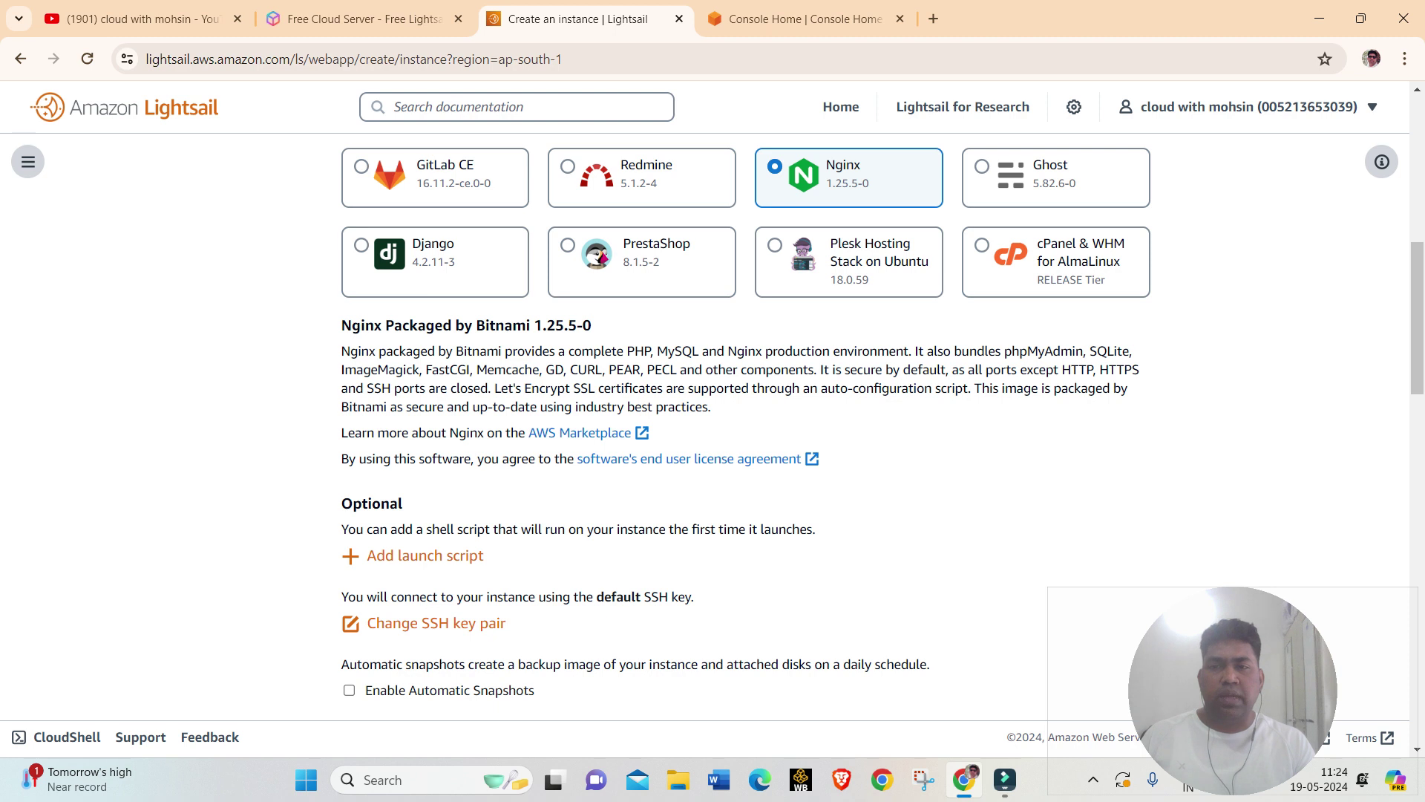
left_click_drag(572, 350, 1127, 388)
left_click(1127, 389)
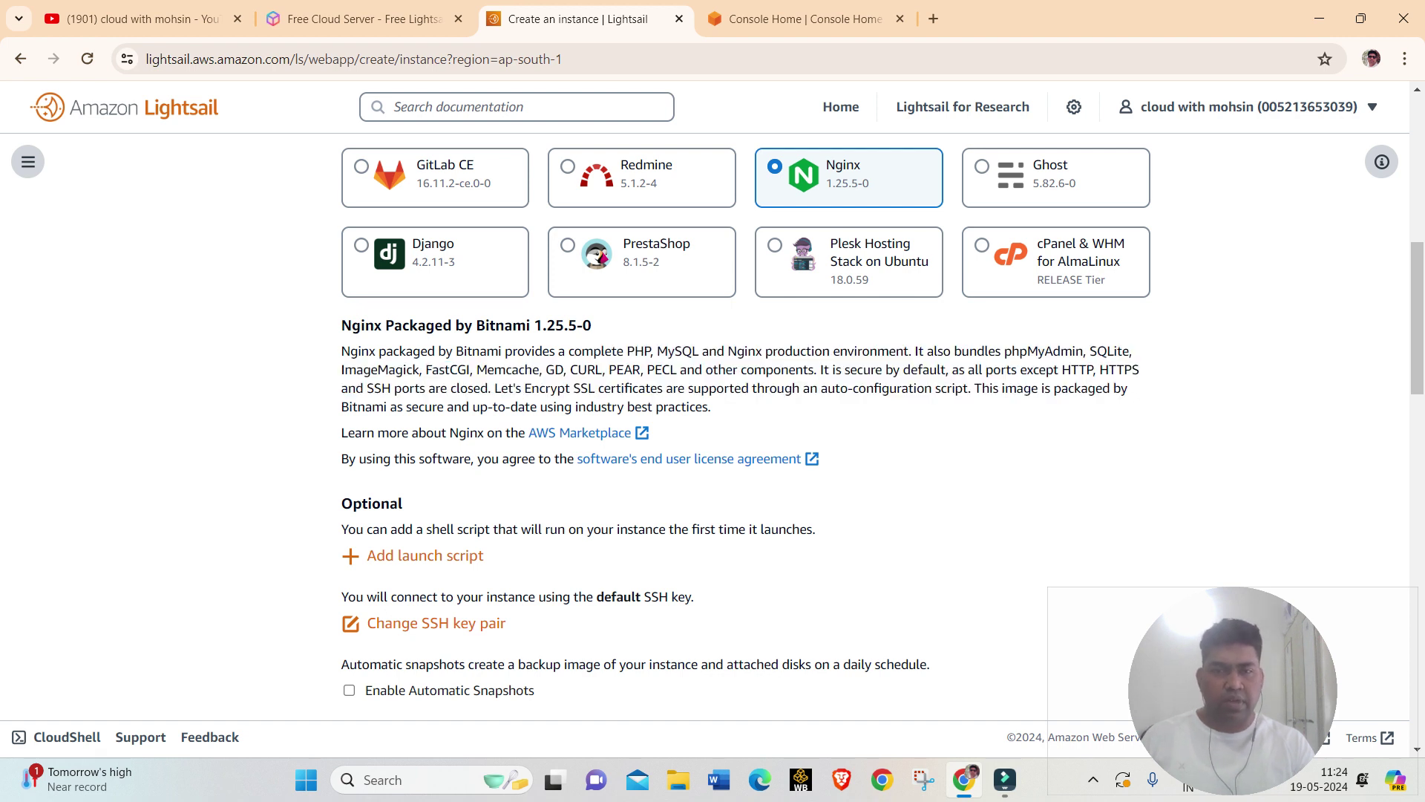
left_click_drag(820, 369, 951, 369)
left_click(951, 369)
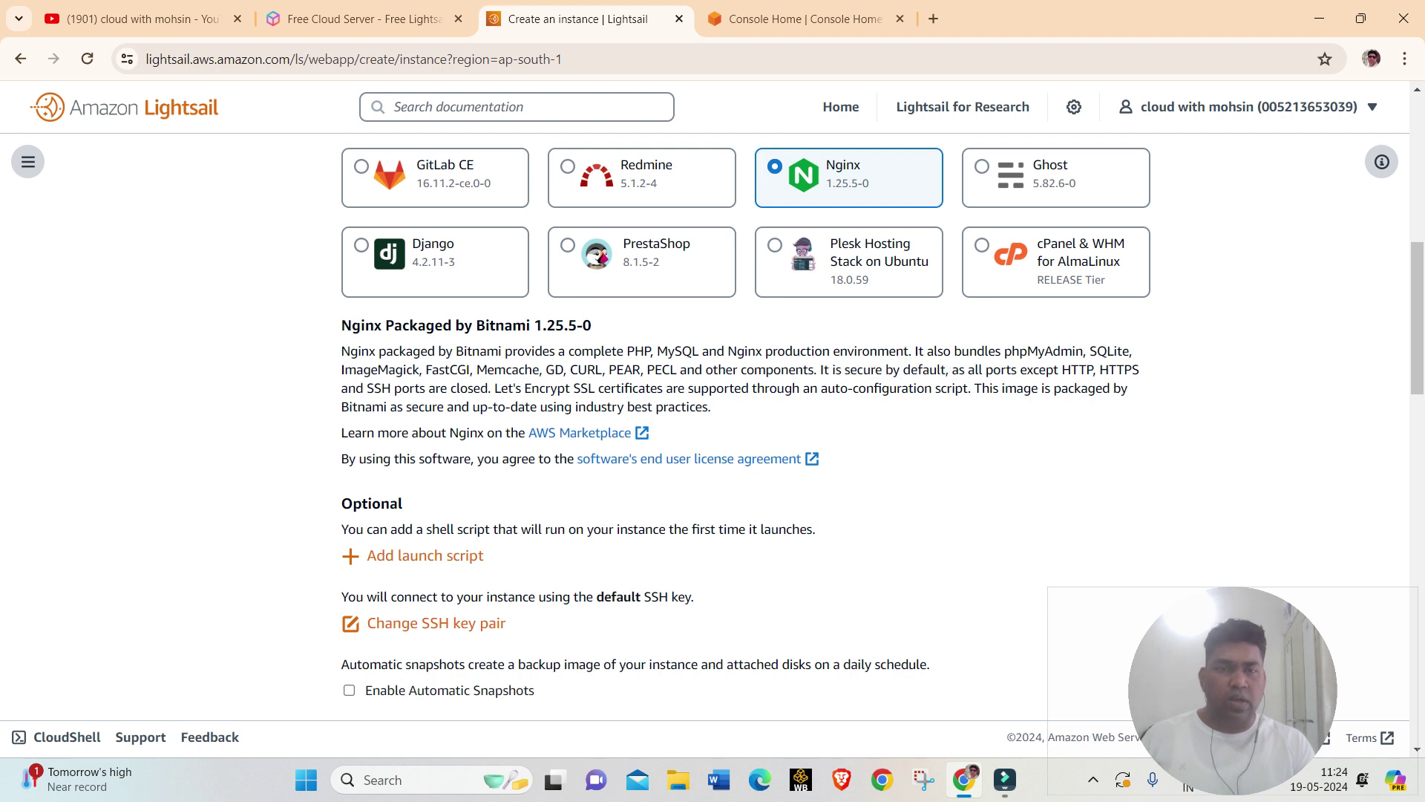
left_click_drag(1059, 368, 711, 407)
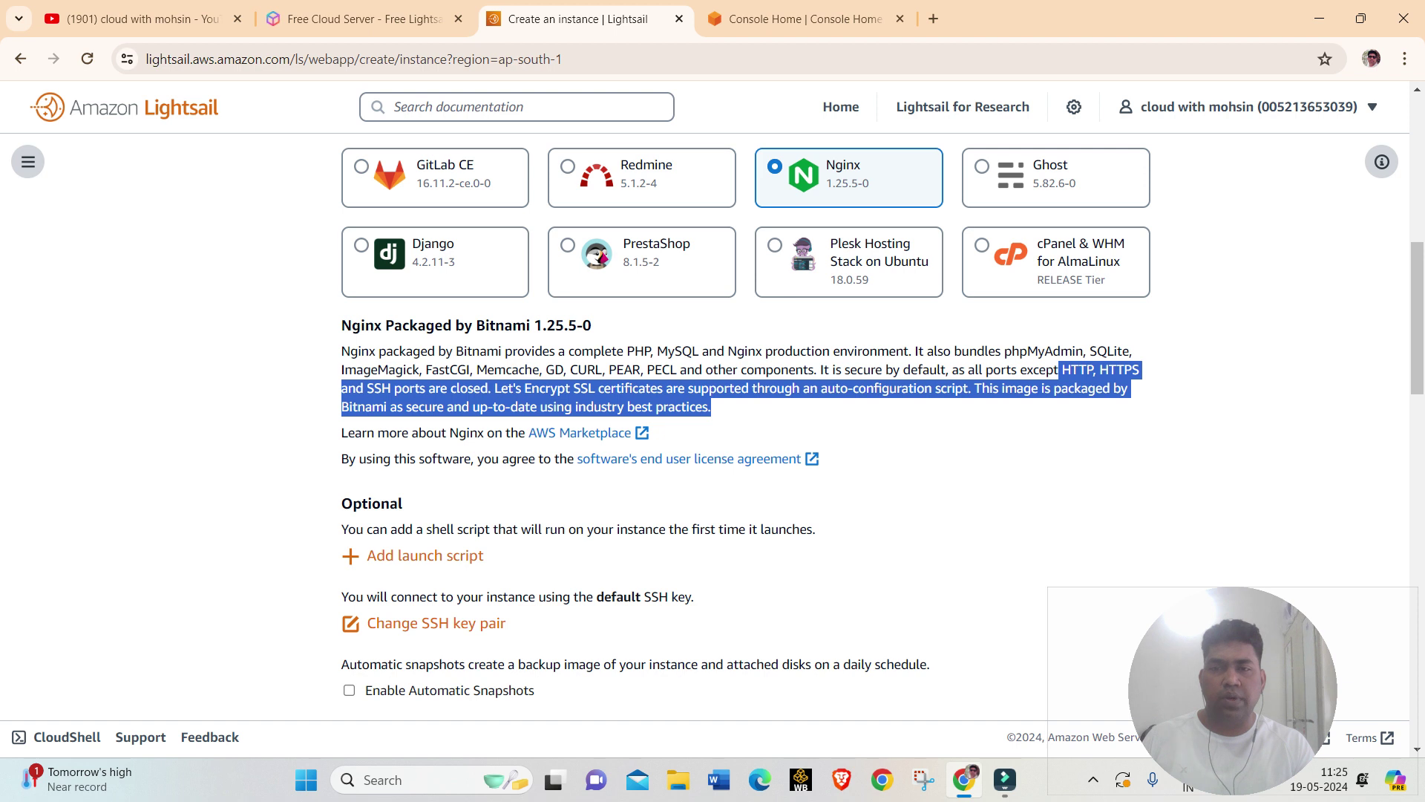
left_click(711, 407)
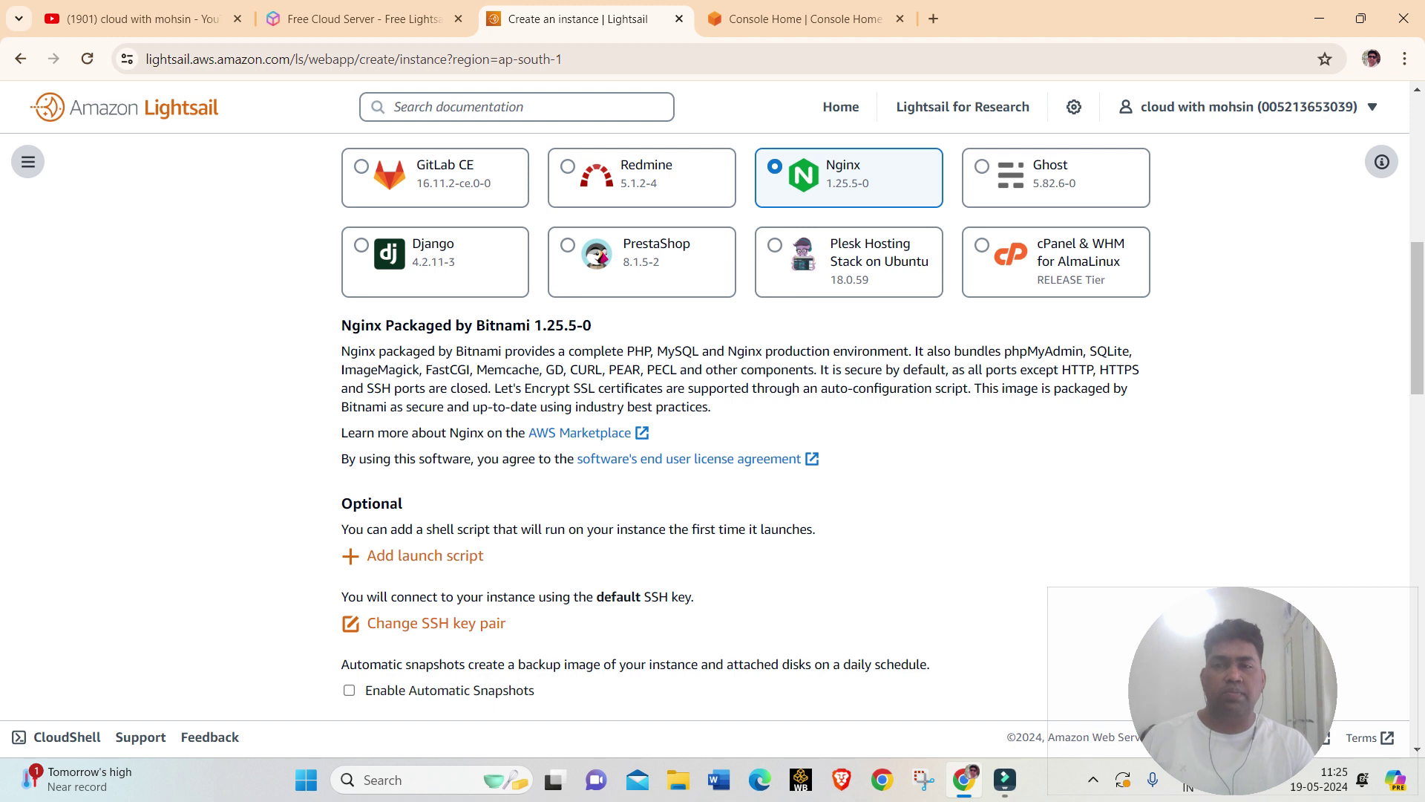
- Open the optional launch script field for entering the instance's setup code
scroll(742, 423, "down", 3)
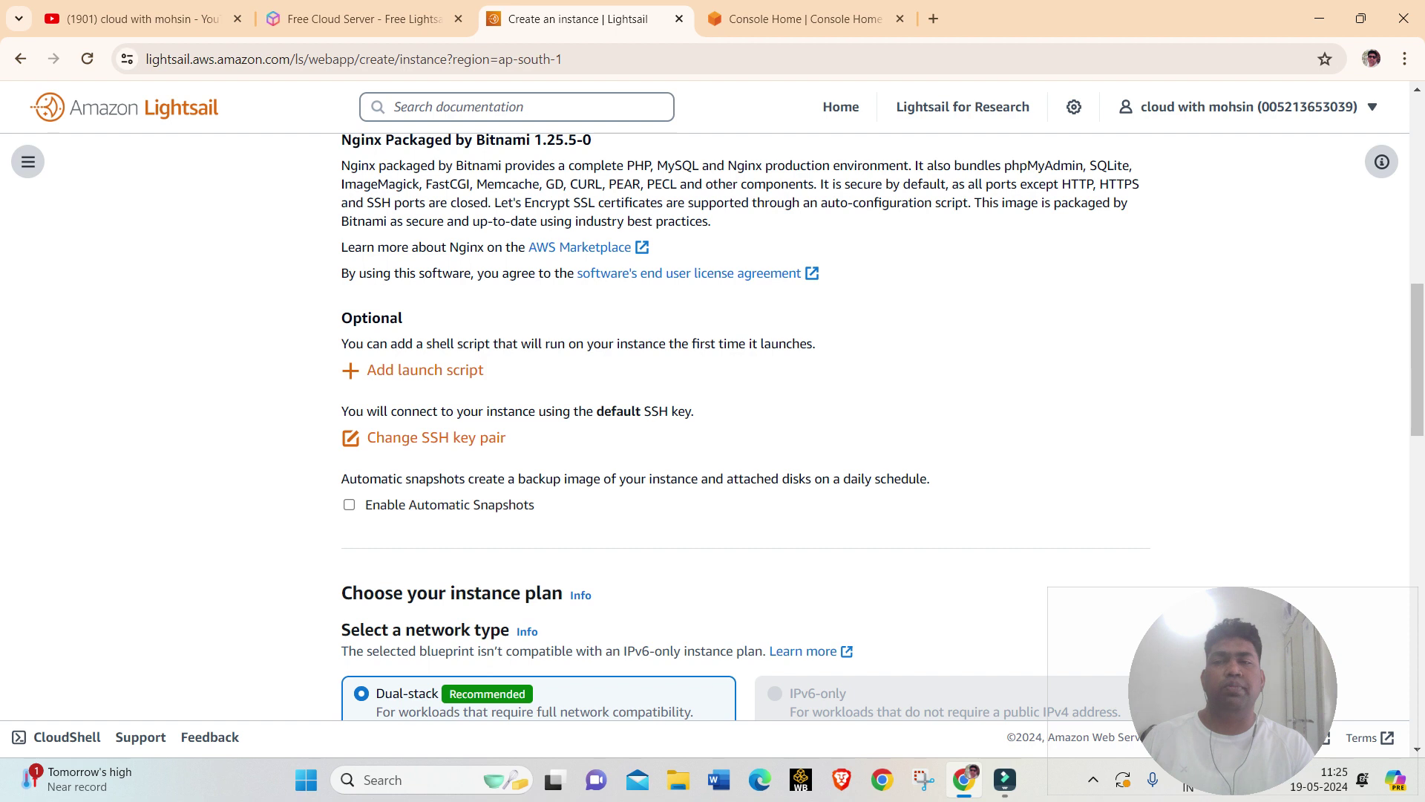
left_click(425, 370)
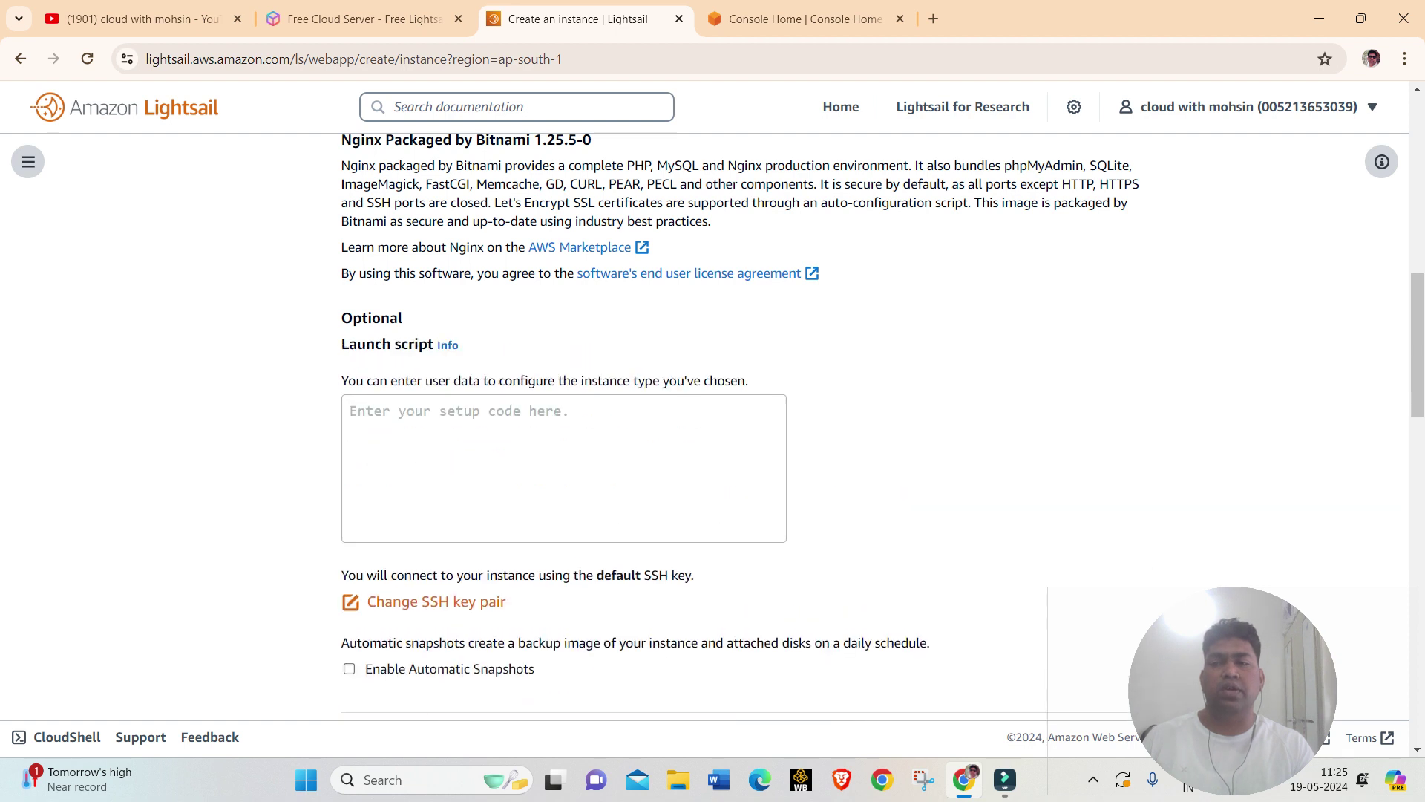
left_click(350, 410)
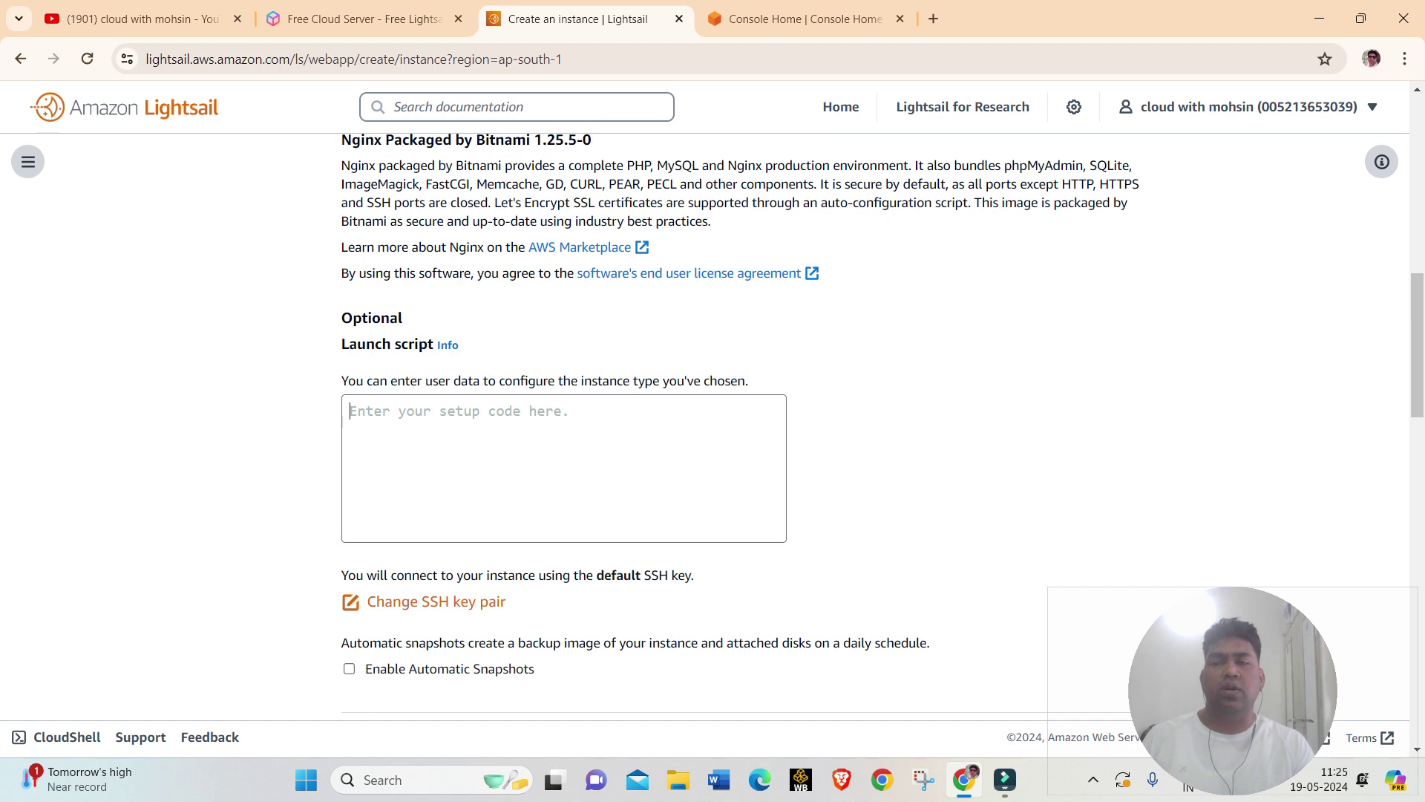
- Read the notes on the default SSH key and automatic snapshots, and bring up the instance plan options
scroll(876, 427, "down", 1)
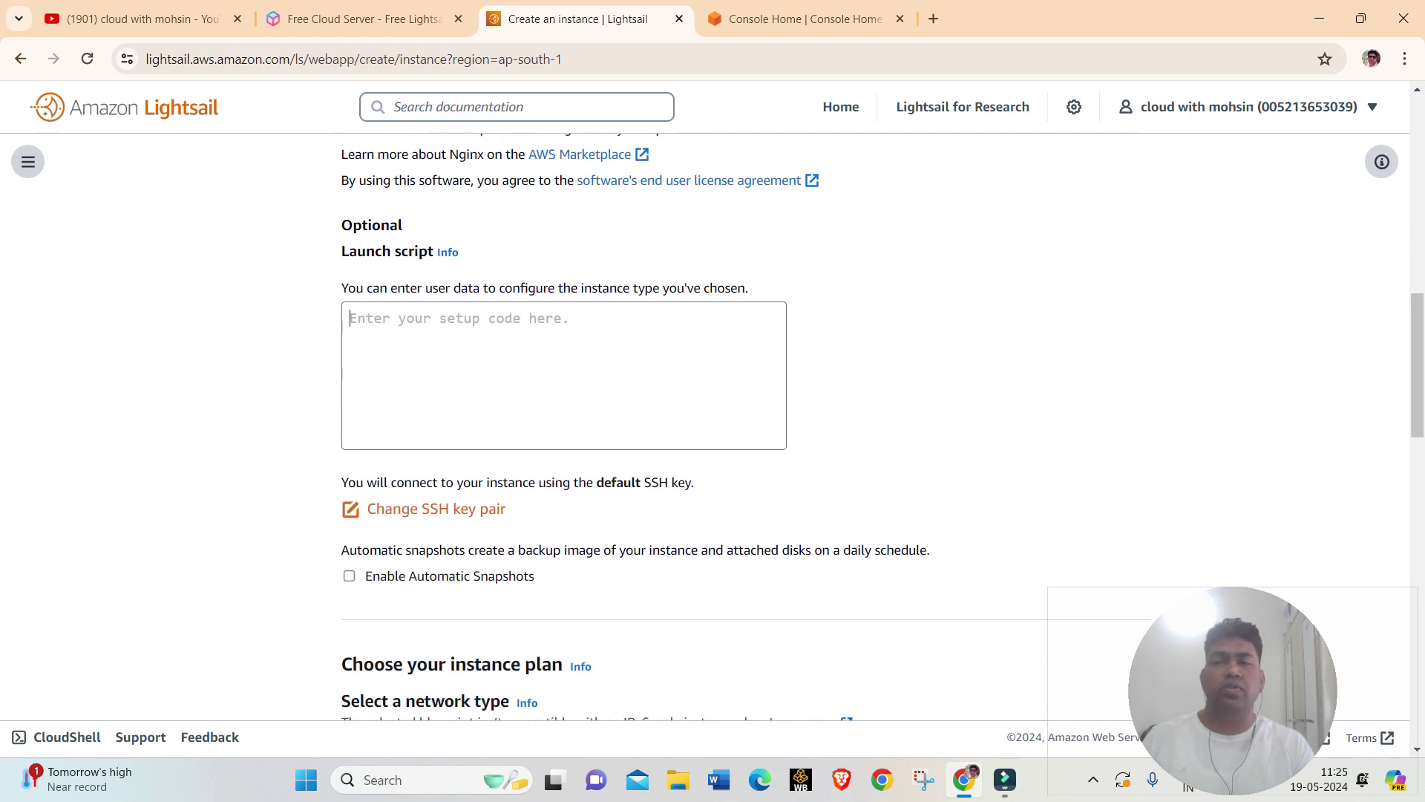
scroll(875, 428, "down", 1)
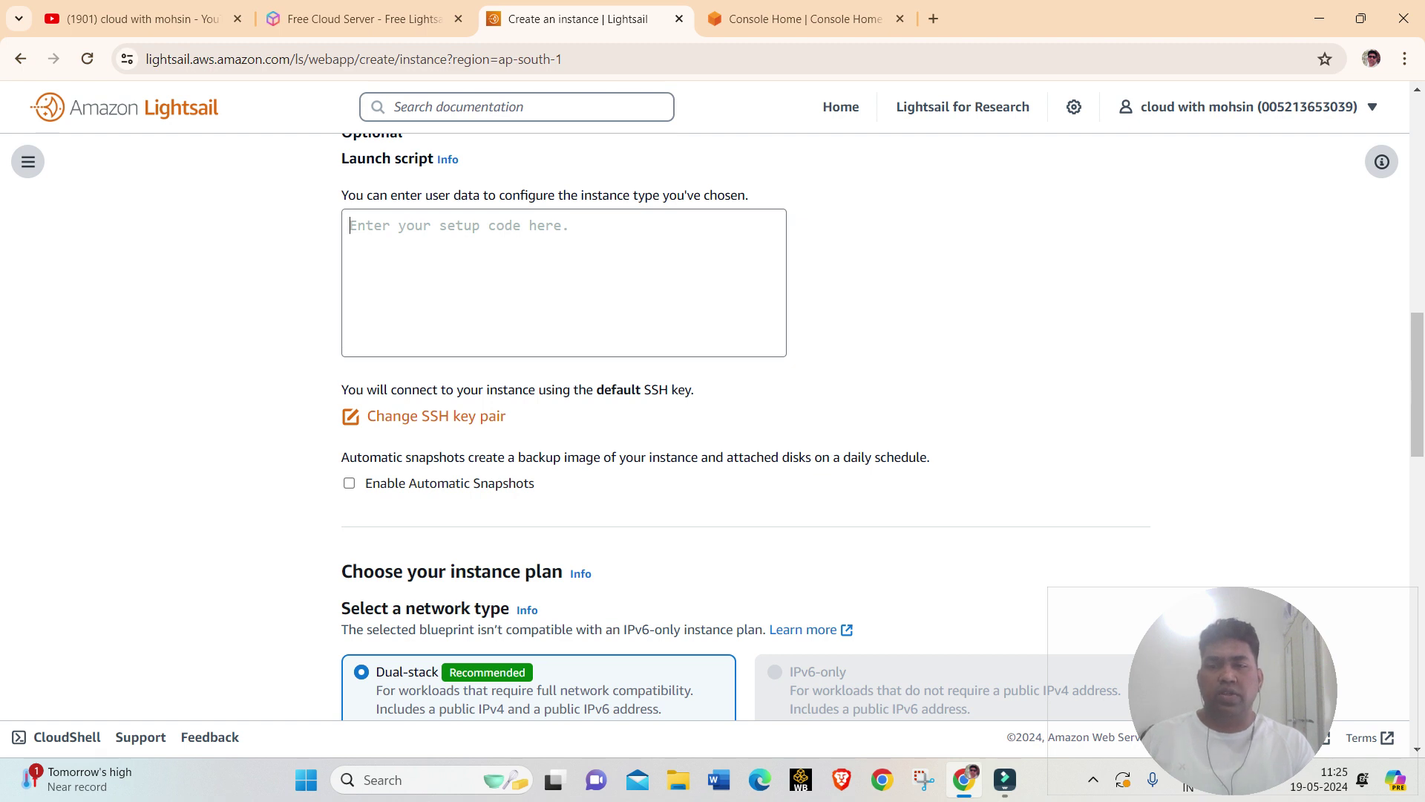
left_click_drag(694, 389, 342, 389)
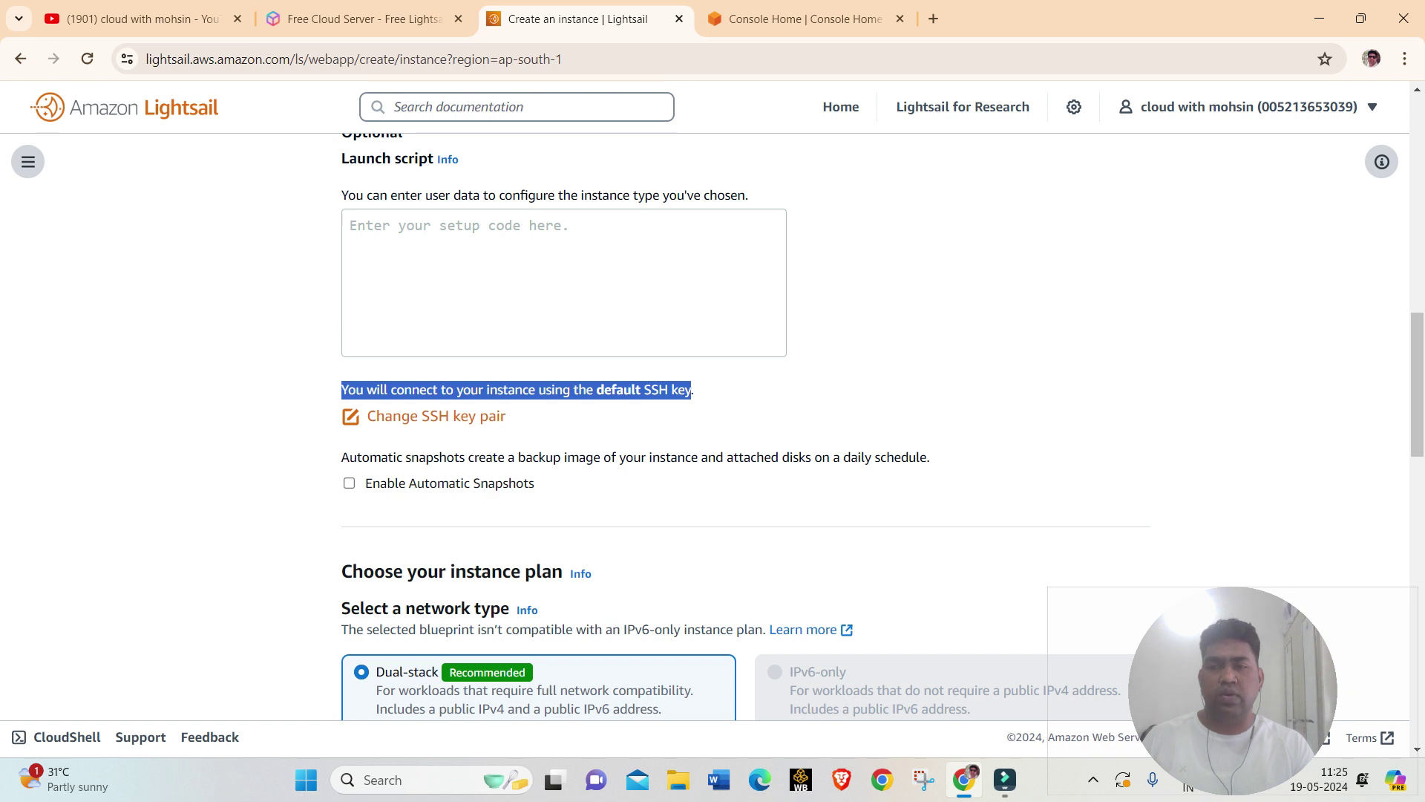
left_click(341, 389)
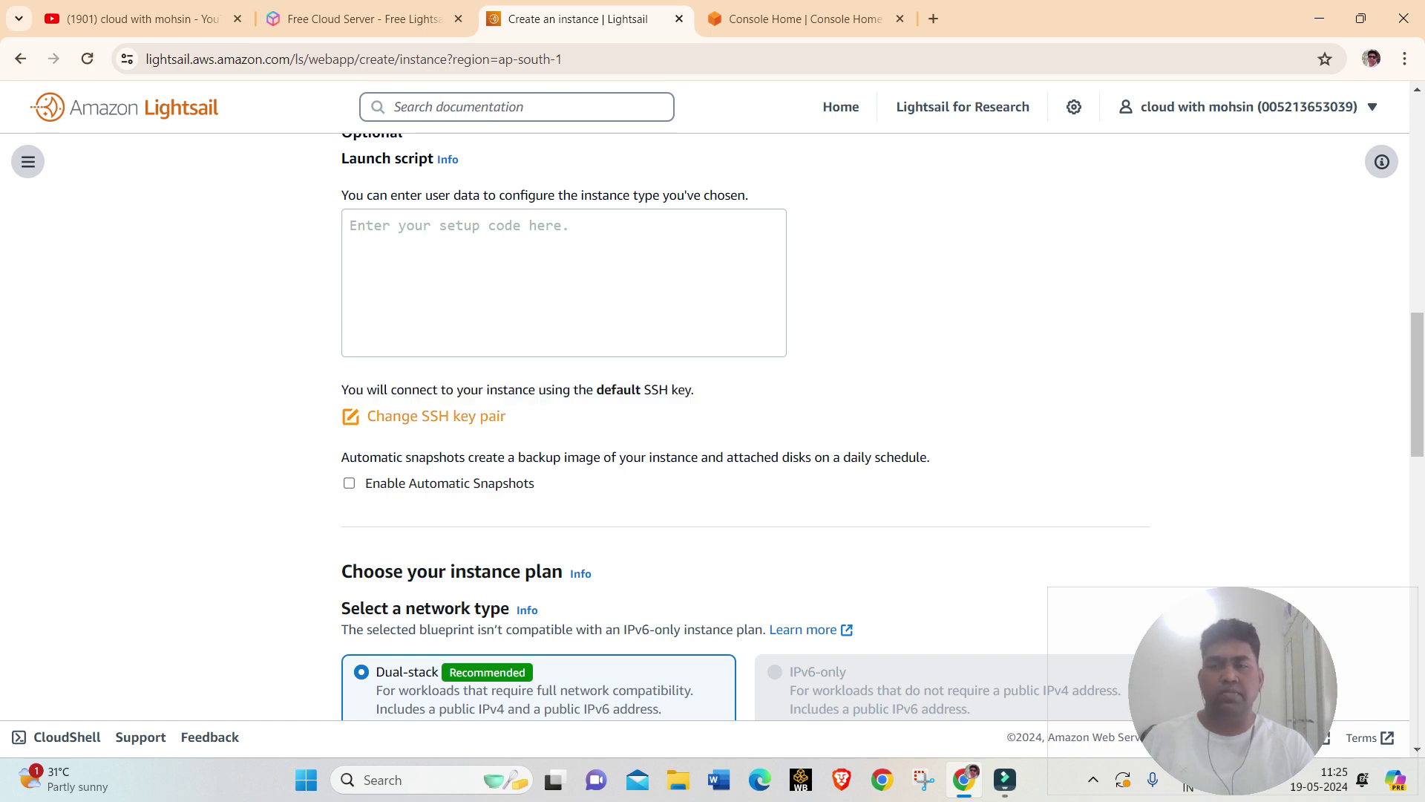
scroll(712, 427, "down", 1)
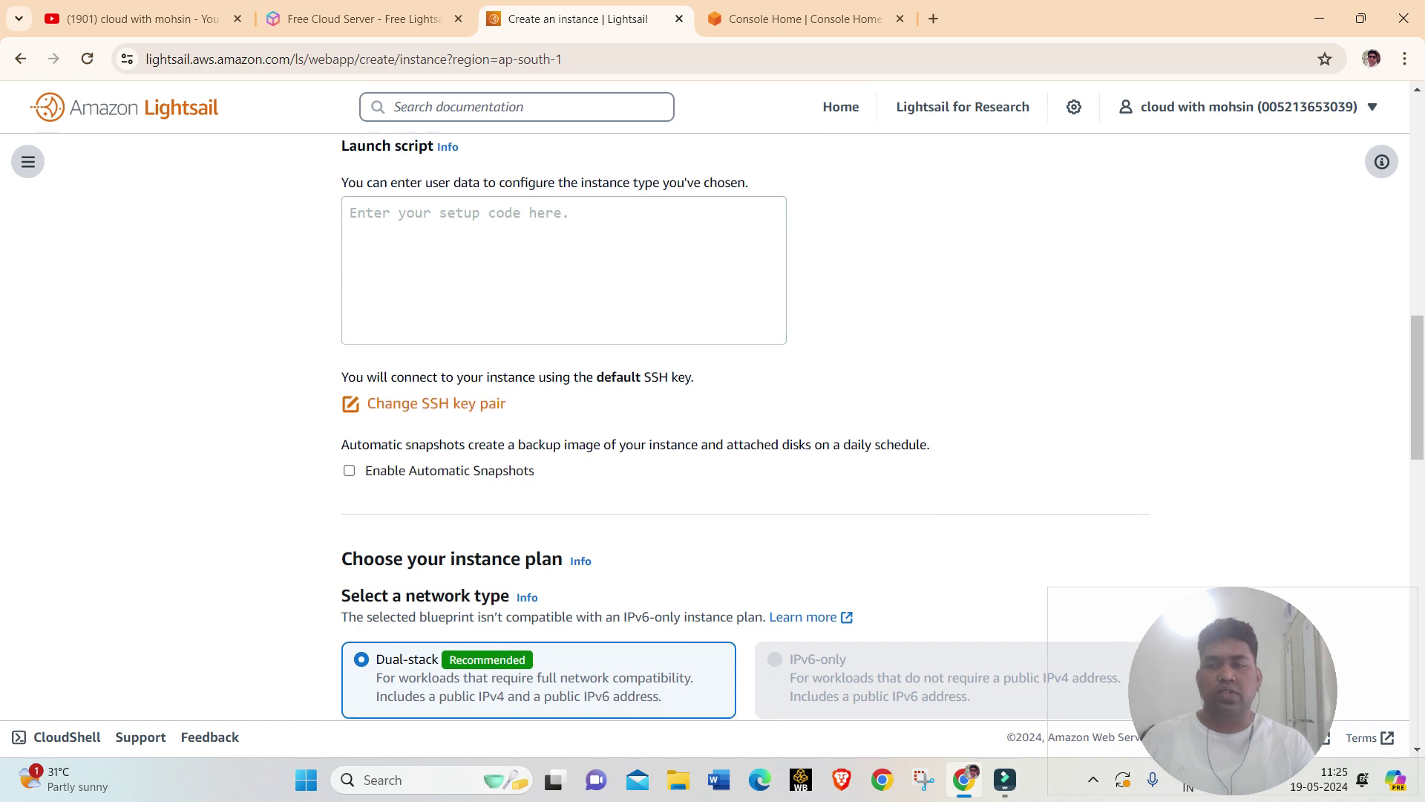
left_click_drag(410, 364, 930, 364)
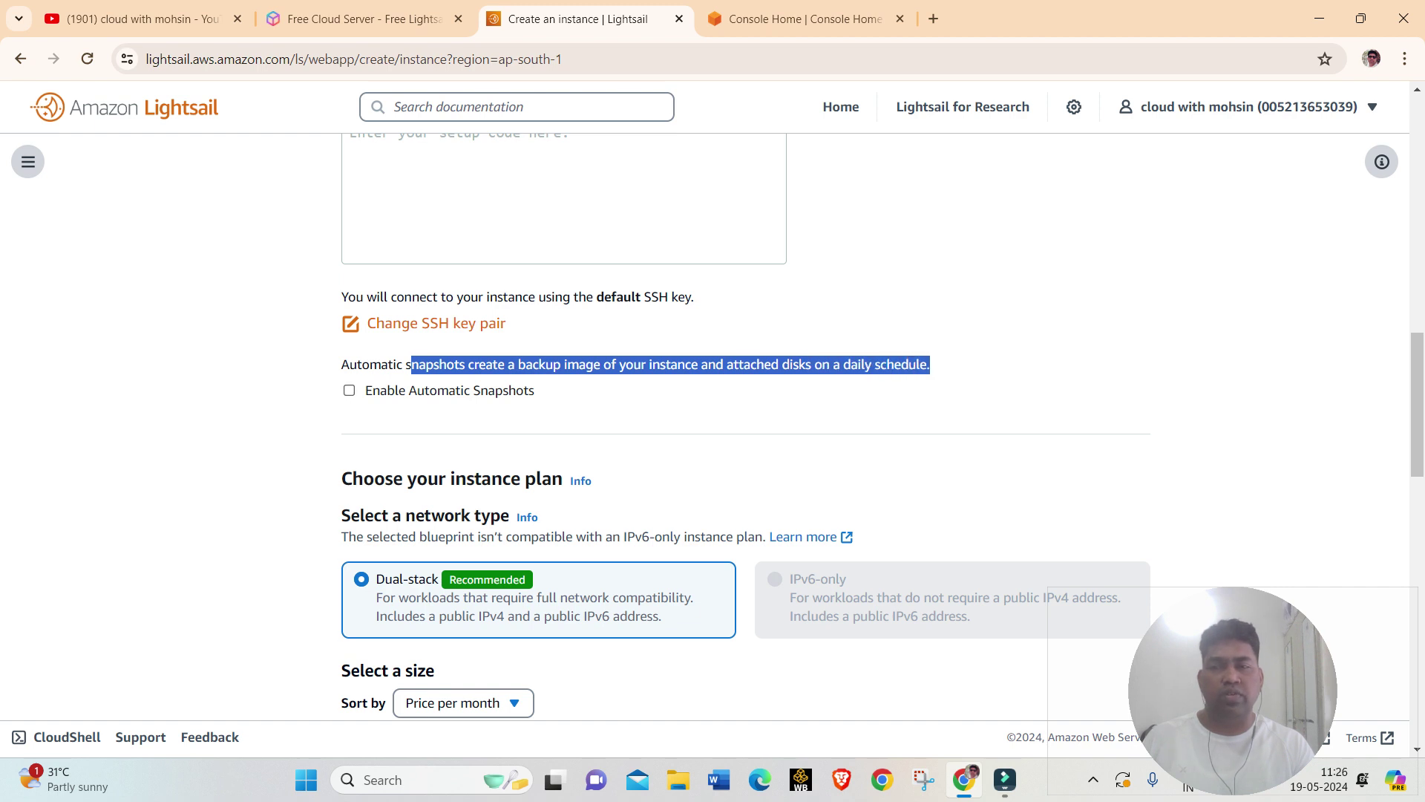
left_click(930, 364)
scroll(712, 427, "down", 1)
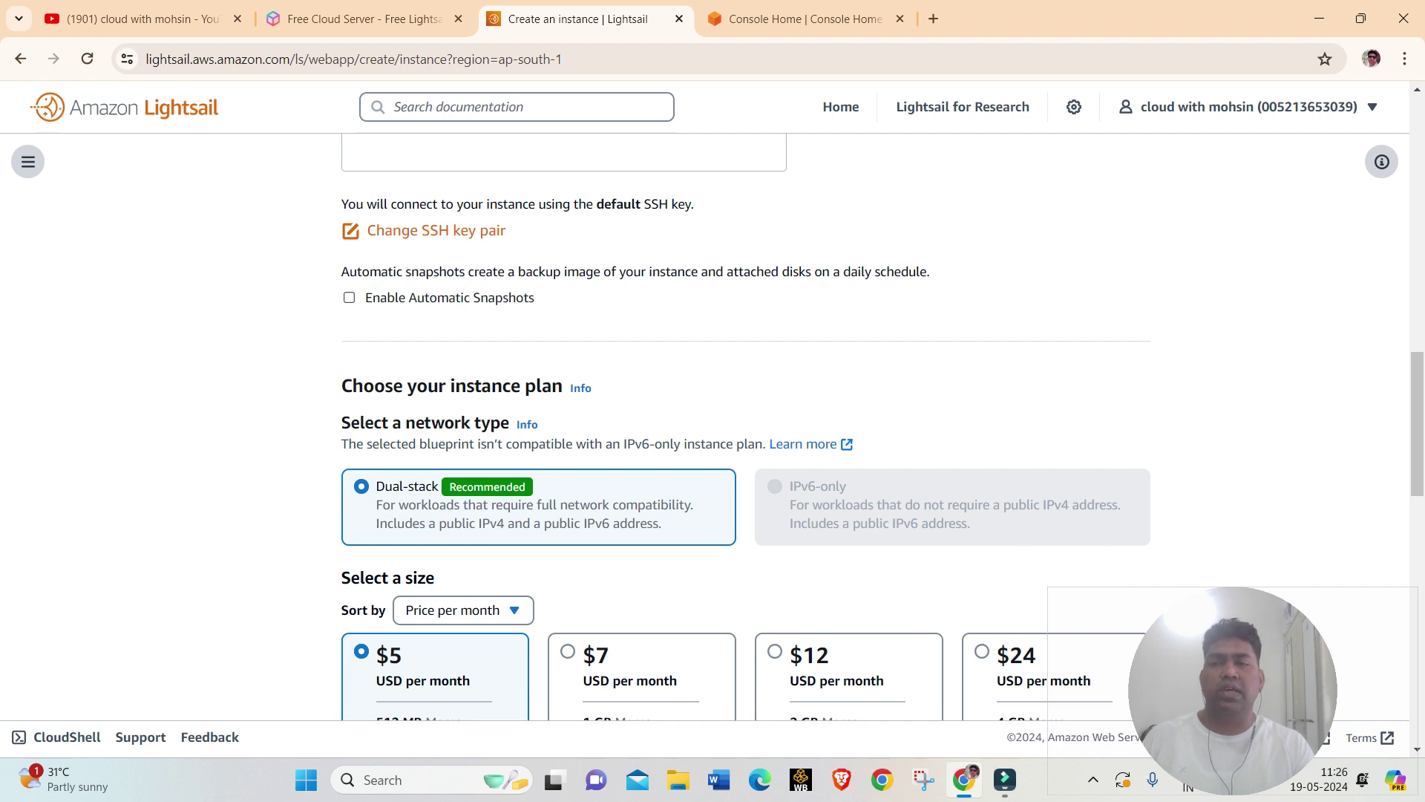
- Try enabling automatic snapshots to view the snapshot time choices, and disable them again
left_click(349, 297)
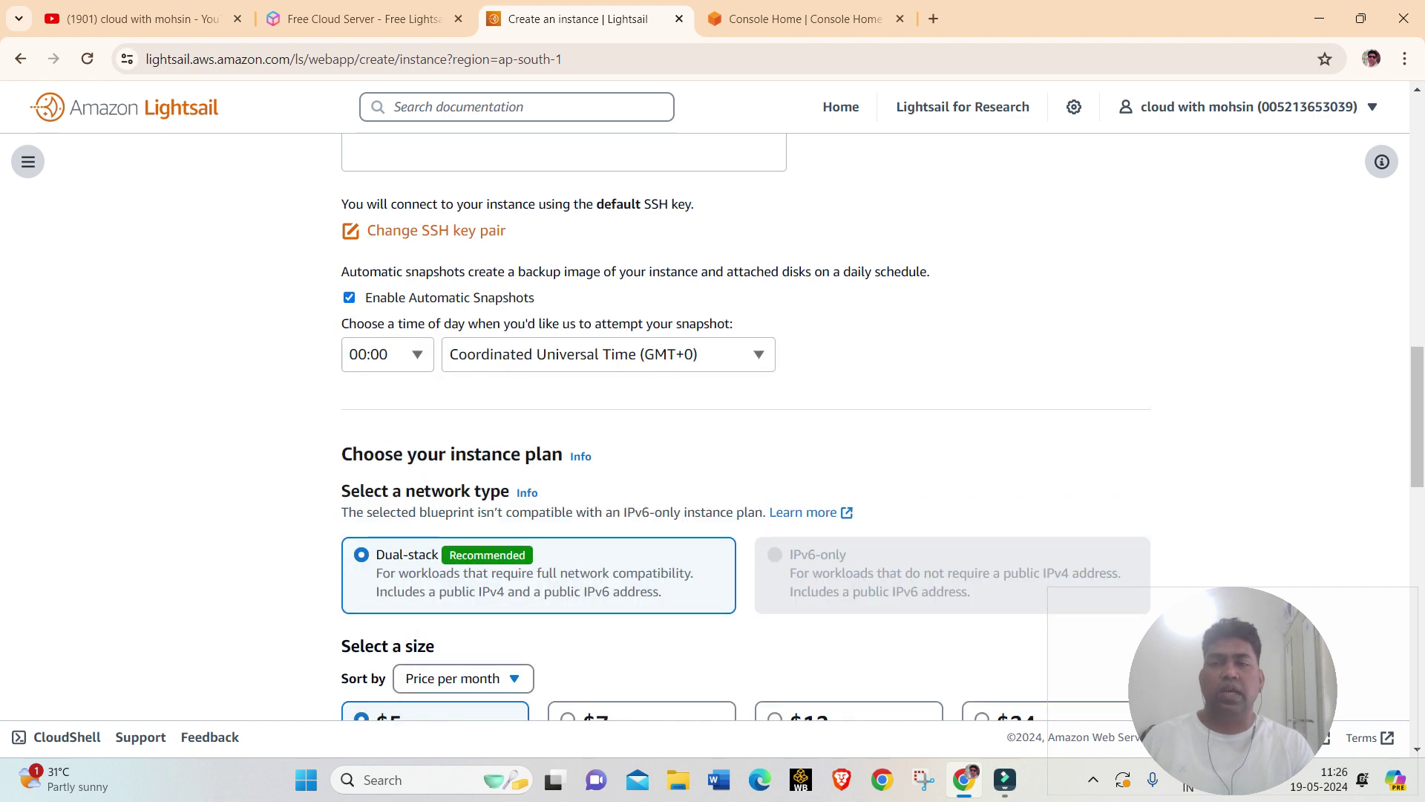
left_click(387, 354)
left_click(368, 385)
left_click(348, 297)
- Review the network type options, including the recommended Dual-stack choice, against the selected blueprint, and bring up the instance sizes
scroll(743, 446, "down", 2)
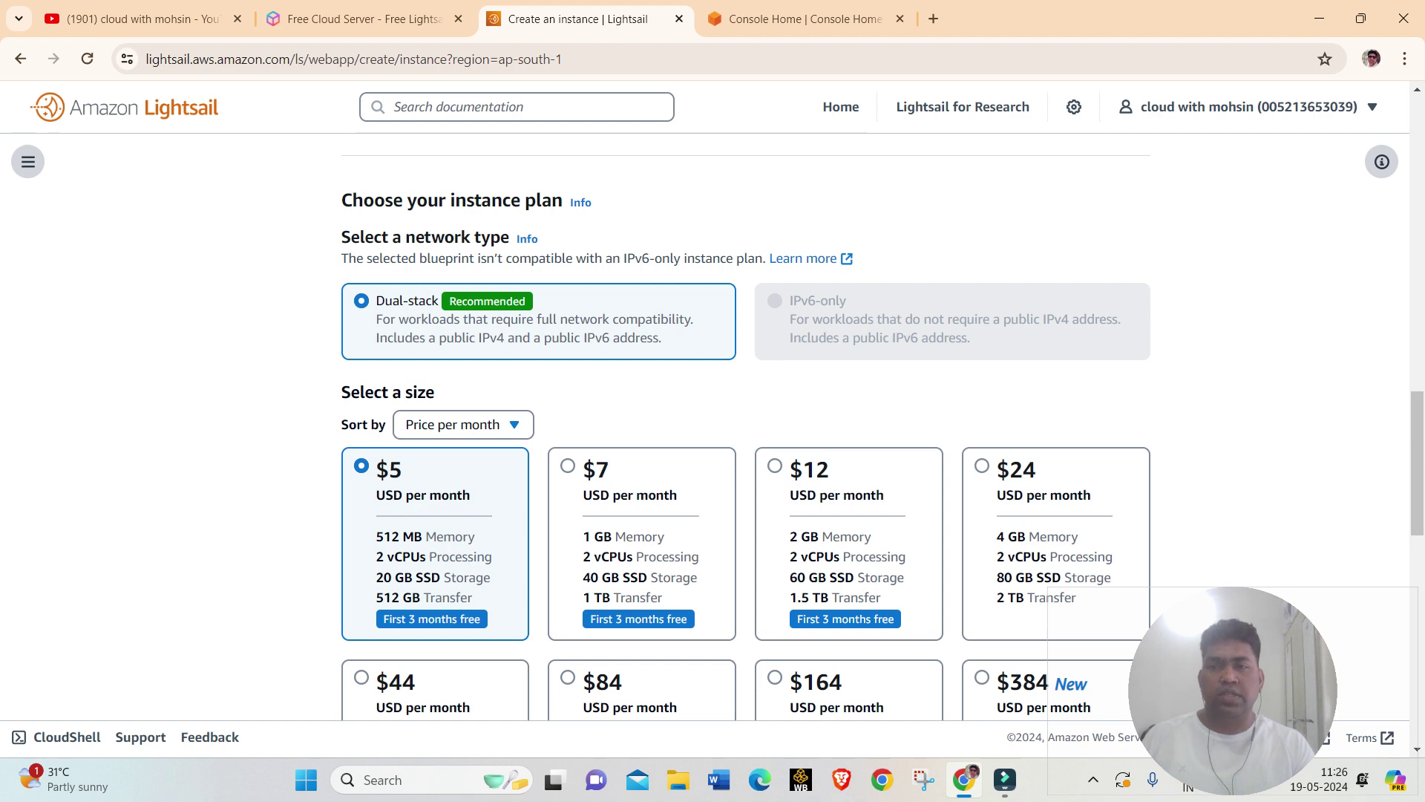
left_click_drag(342, 237, 510, 237)
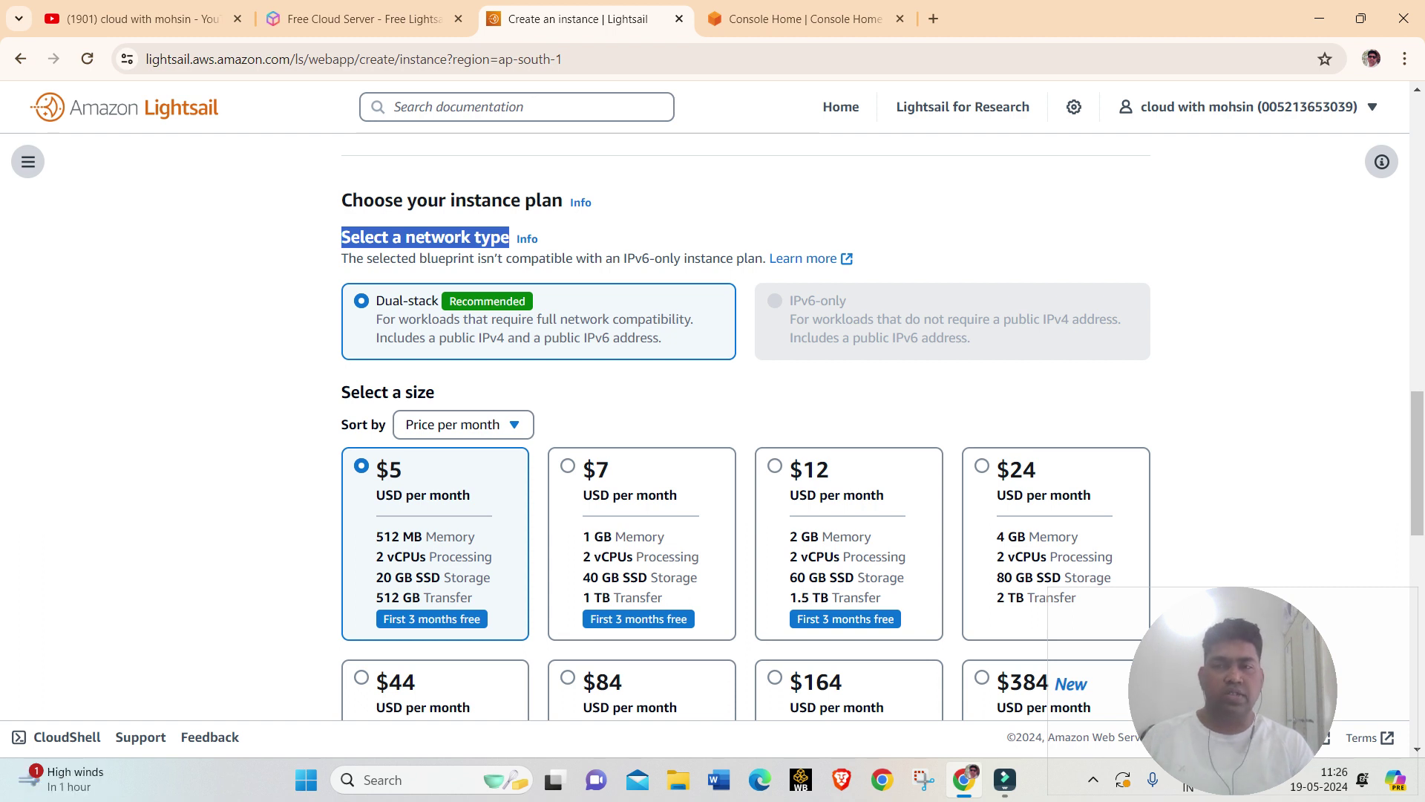
left_click_drag(466, 300, 525, 301)
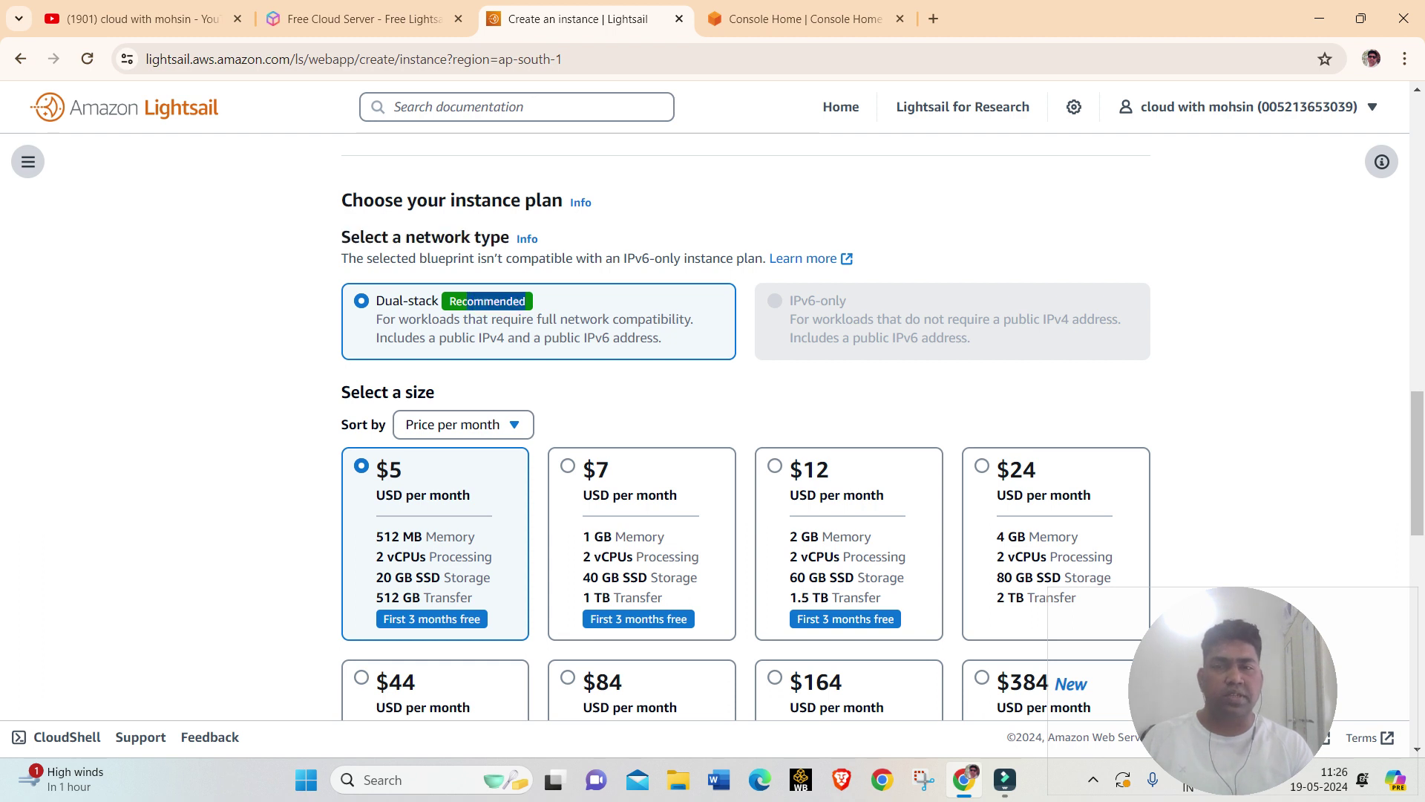
left_click(525, 301)
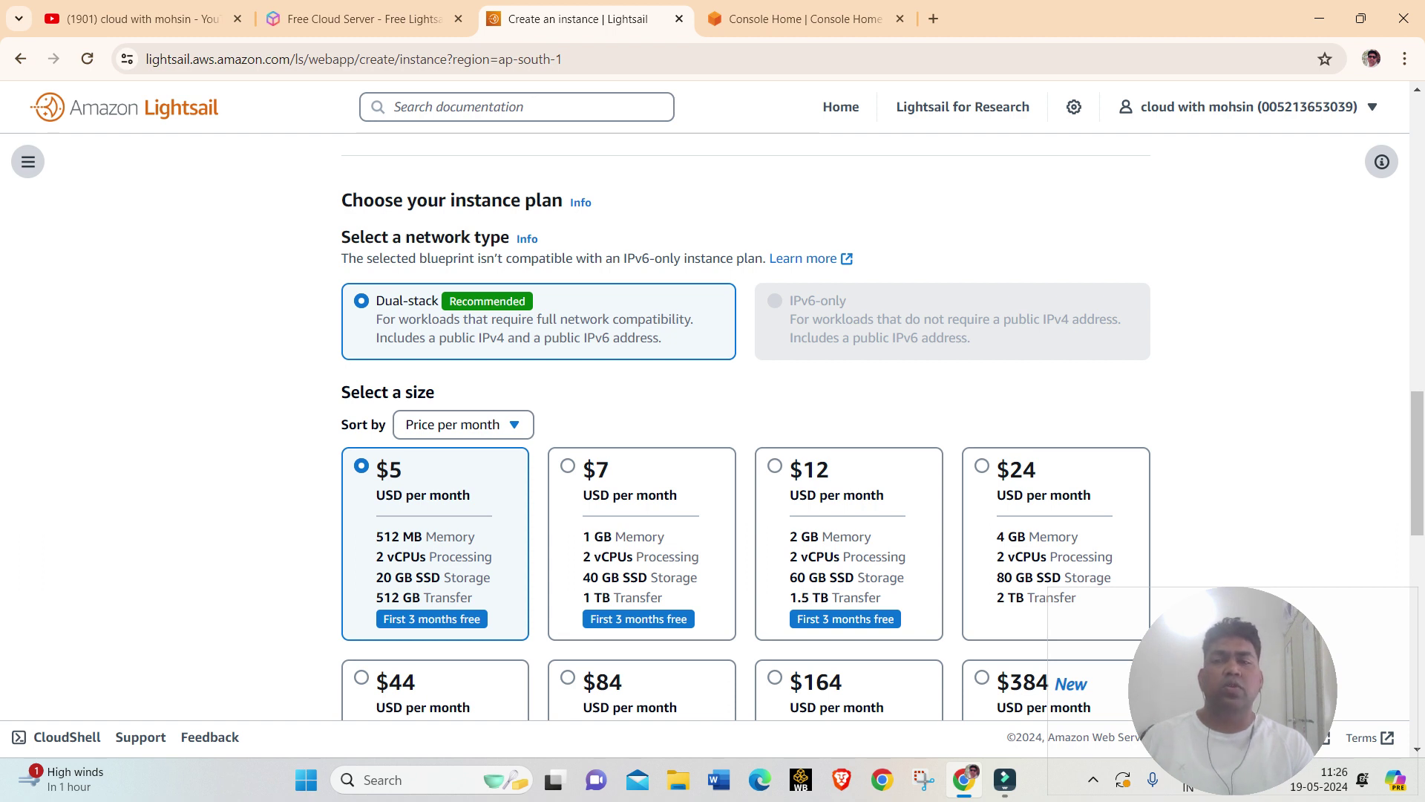
scroll(742, 431, "up", 15)
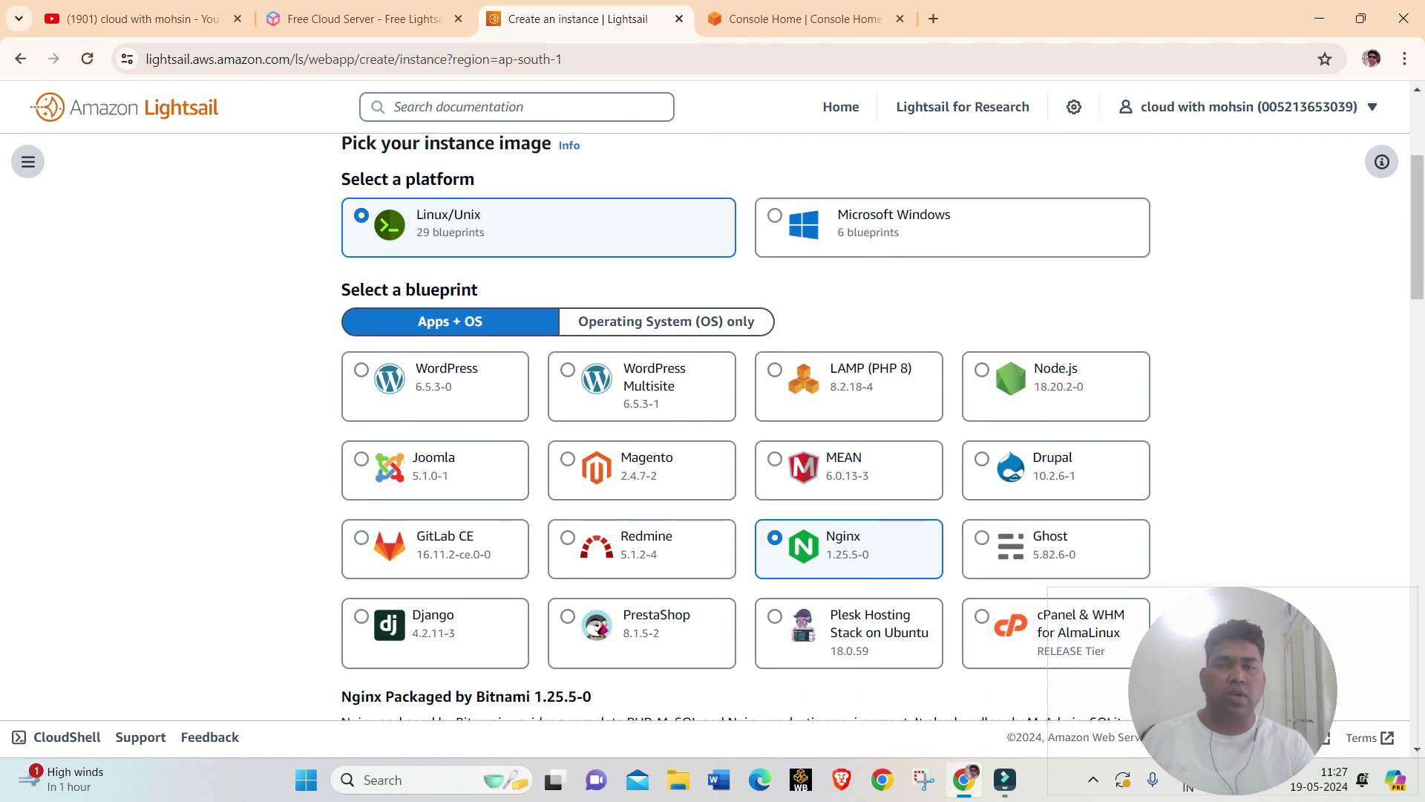
scroll(742, 431, "down", 15)
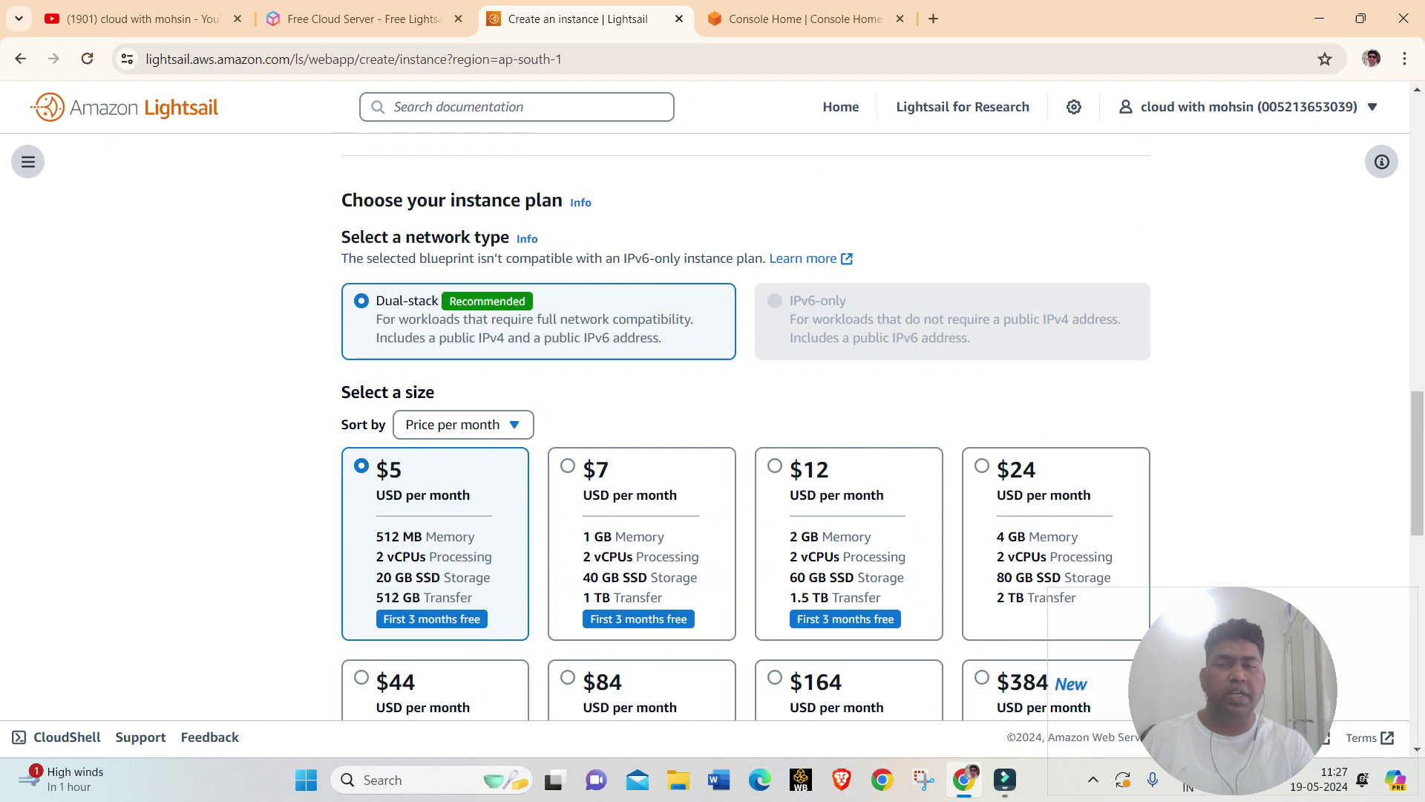
scroll(742, 431, "down", 2)
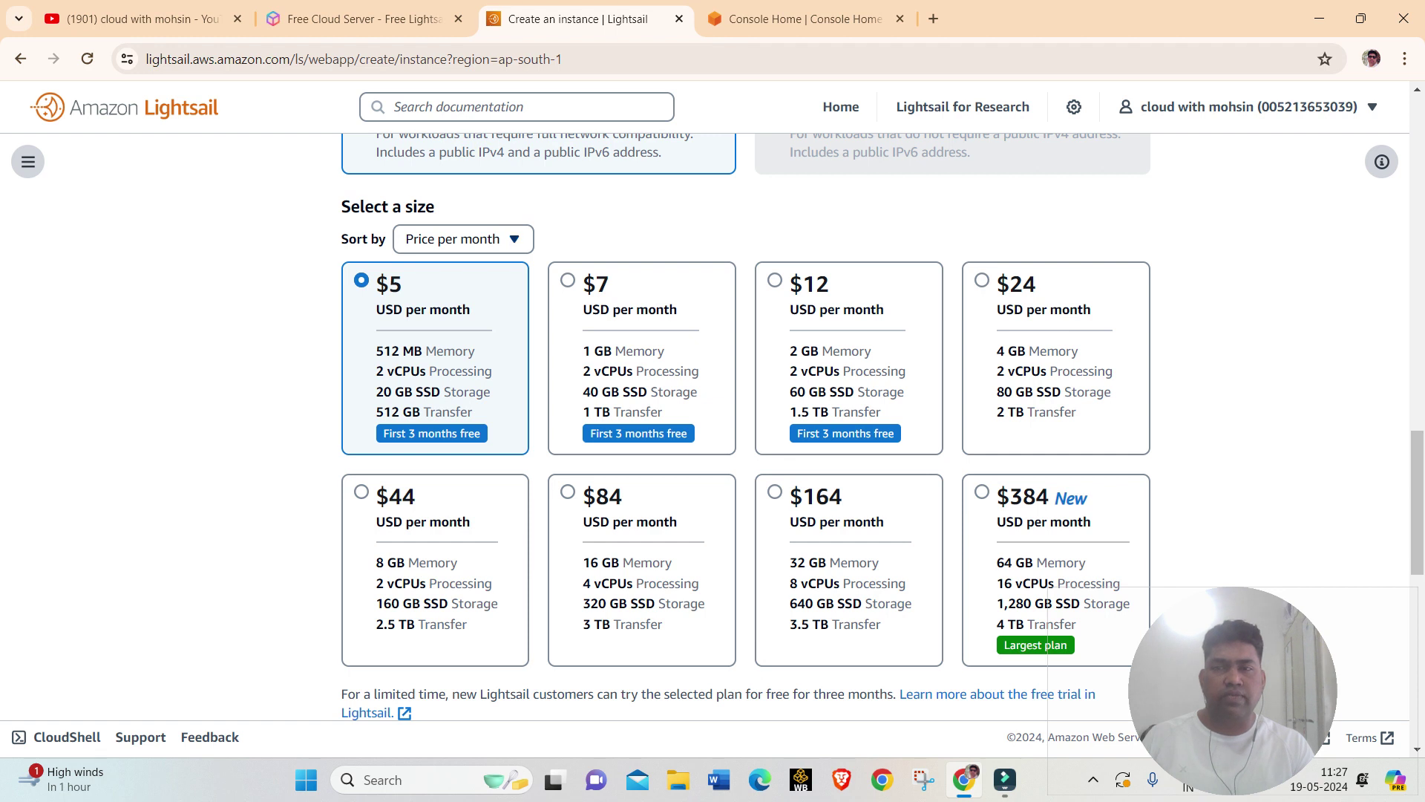
- Check the size sorting criteria and the plans marked first 3 months free, and select the $12 per month plan
left_click(463, 239)
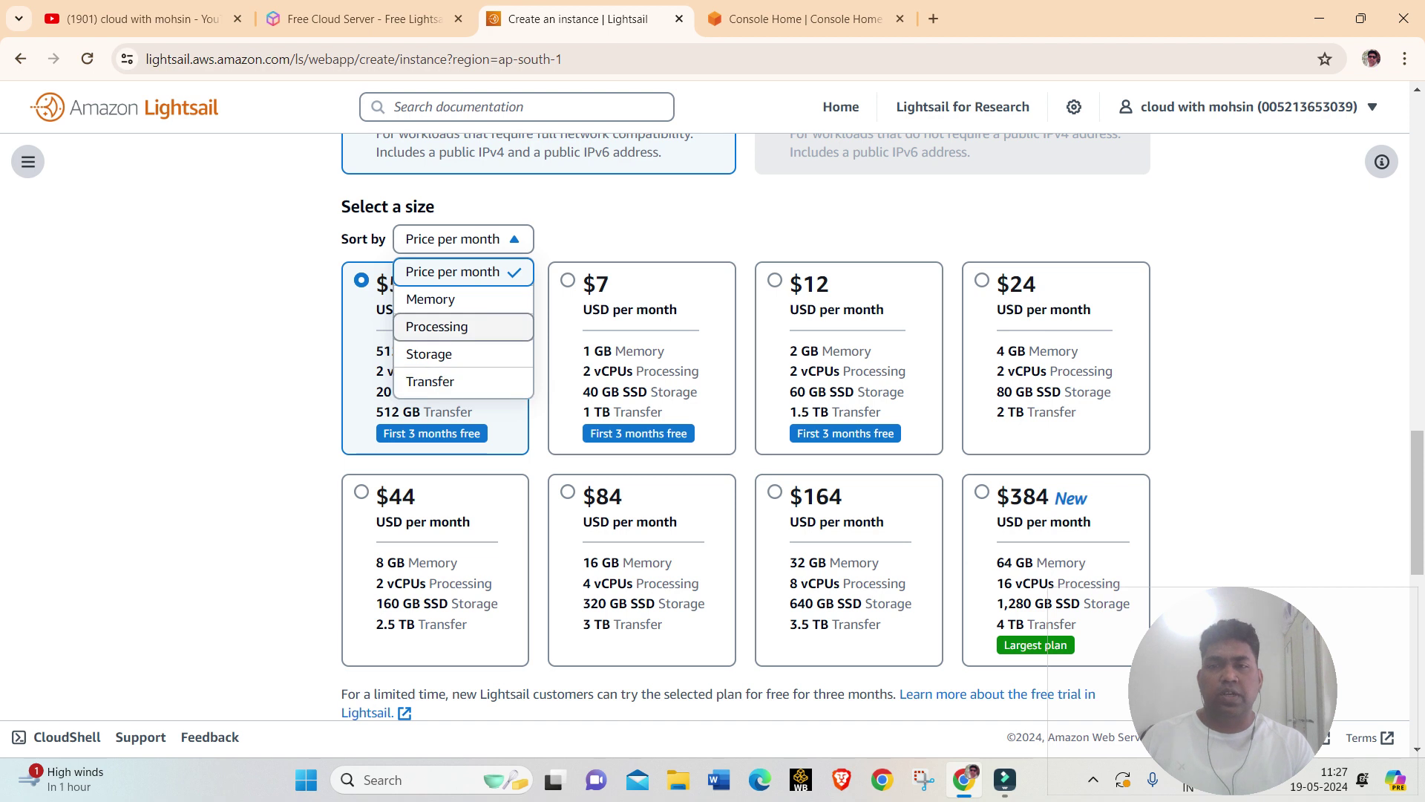
key("Escape")
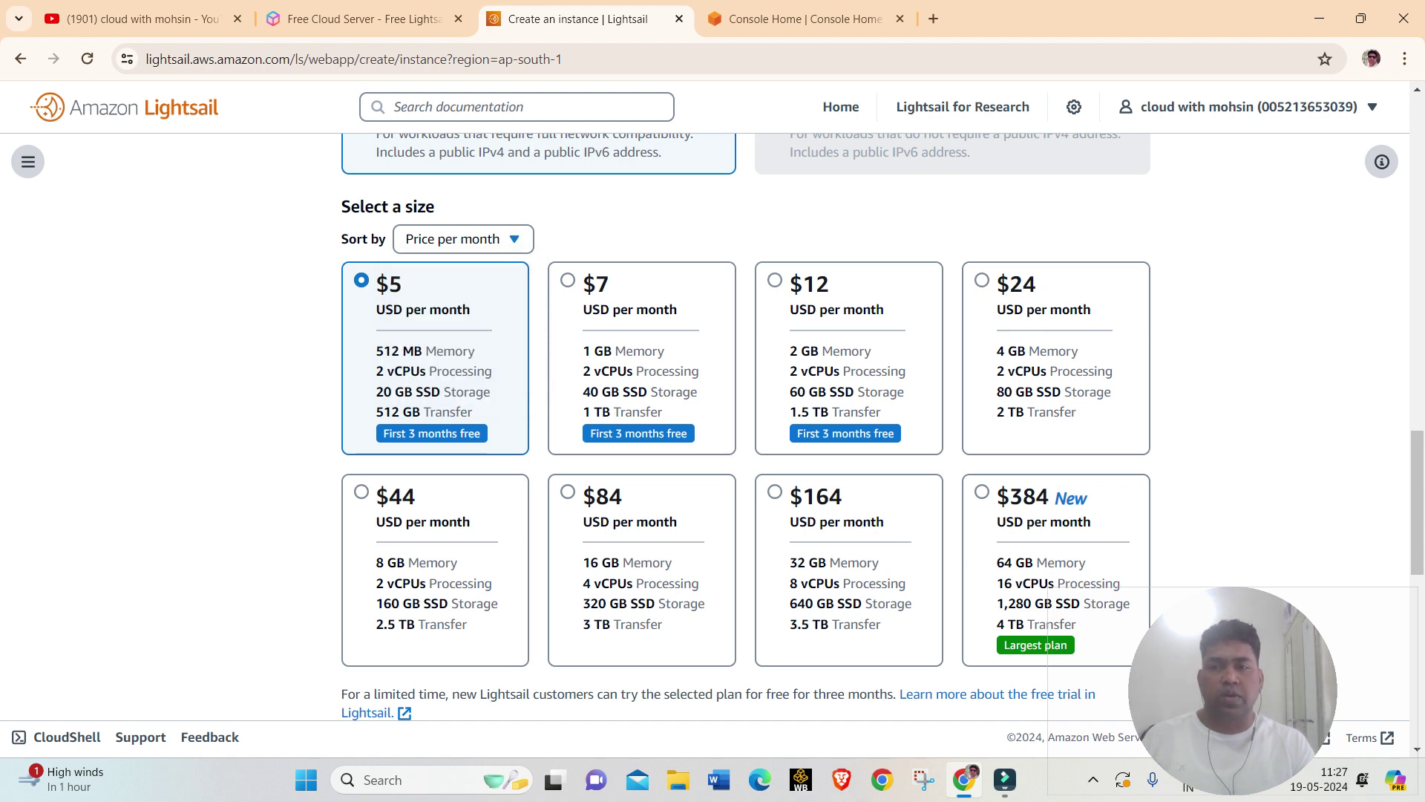
left_click_drag(383, 435, 842, 434)
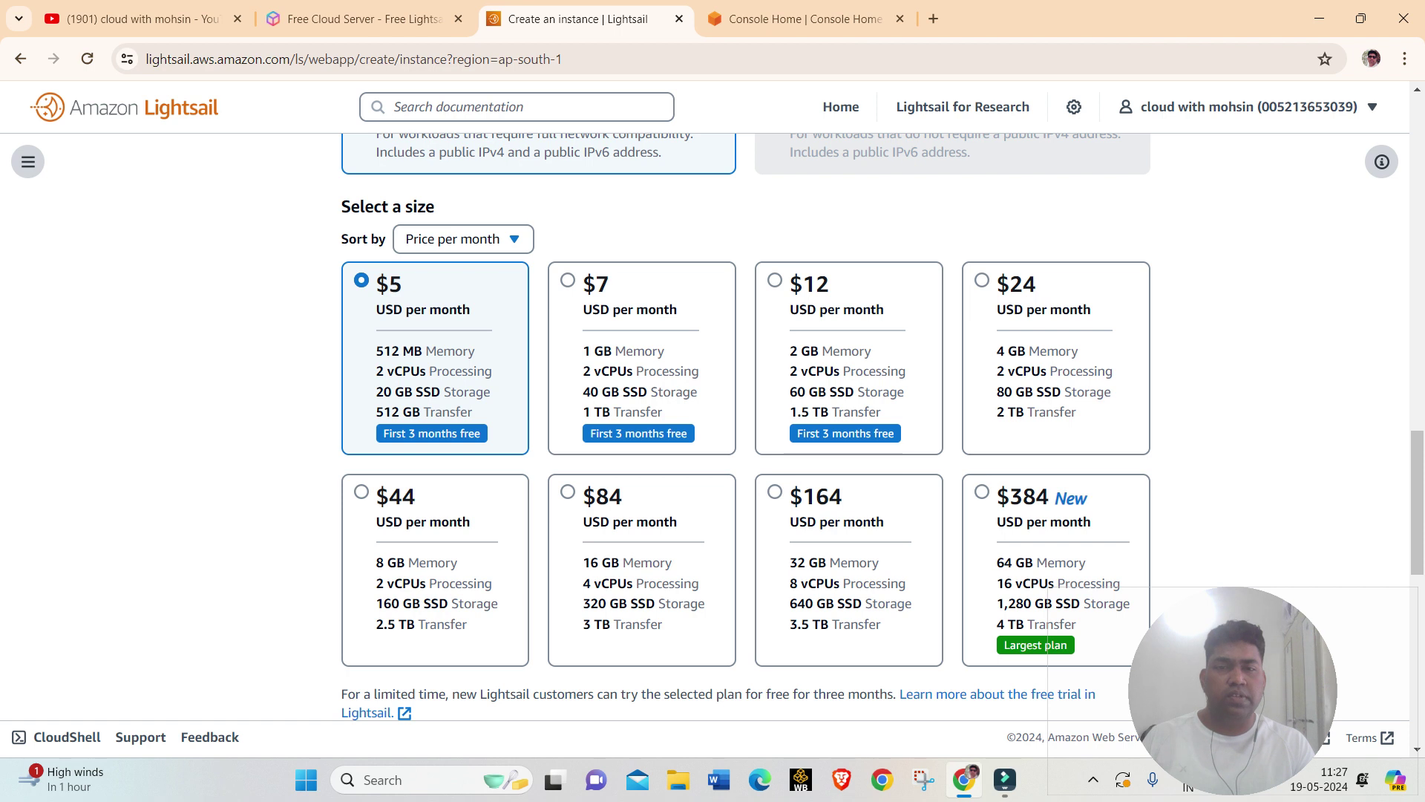
left_click_drag(830, 433, 895, 434)
left_click(895, 433)
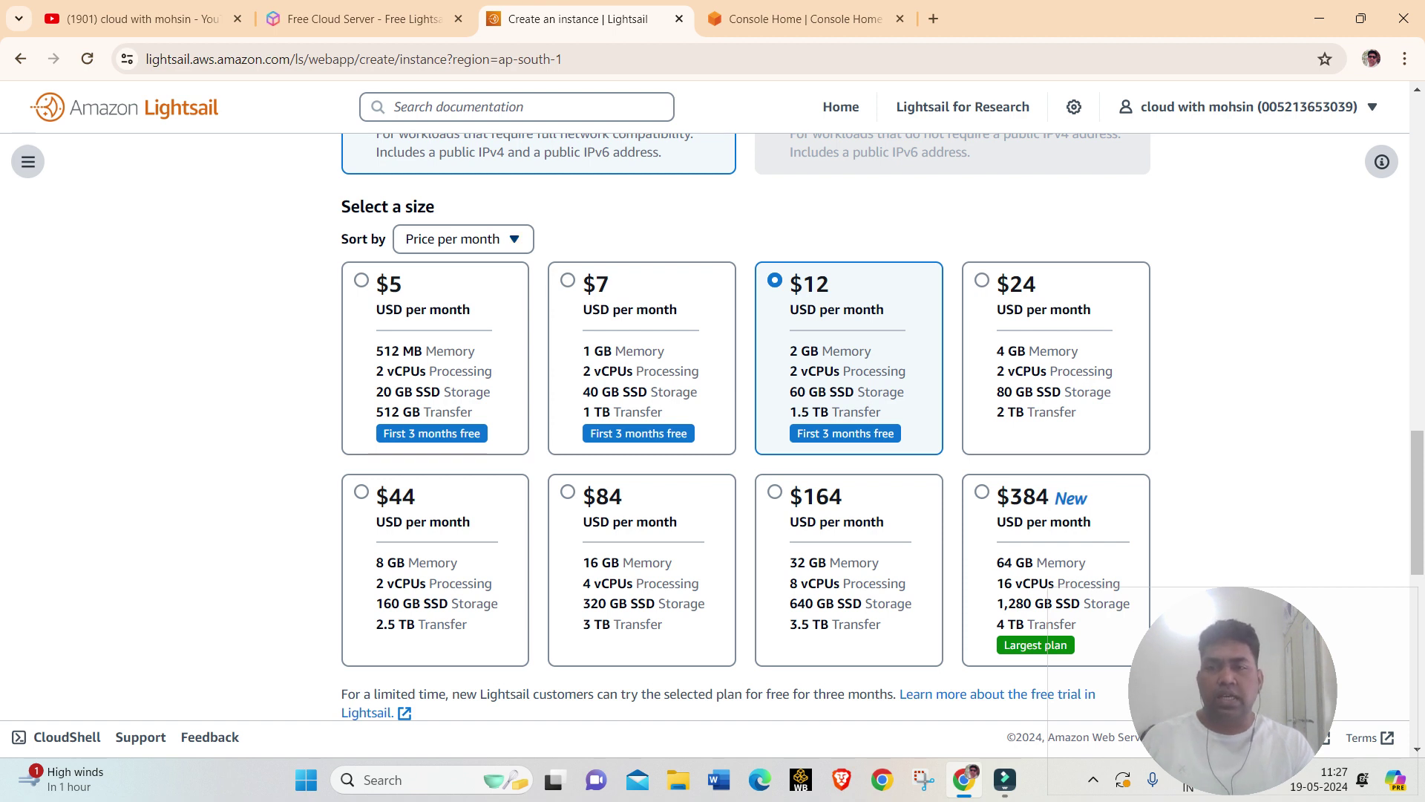
- Compare the instance sizes sorted by memory, processing, storage and transfer, and return the sorting to price per month
left_click(463, 239)
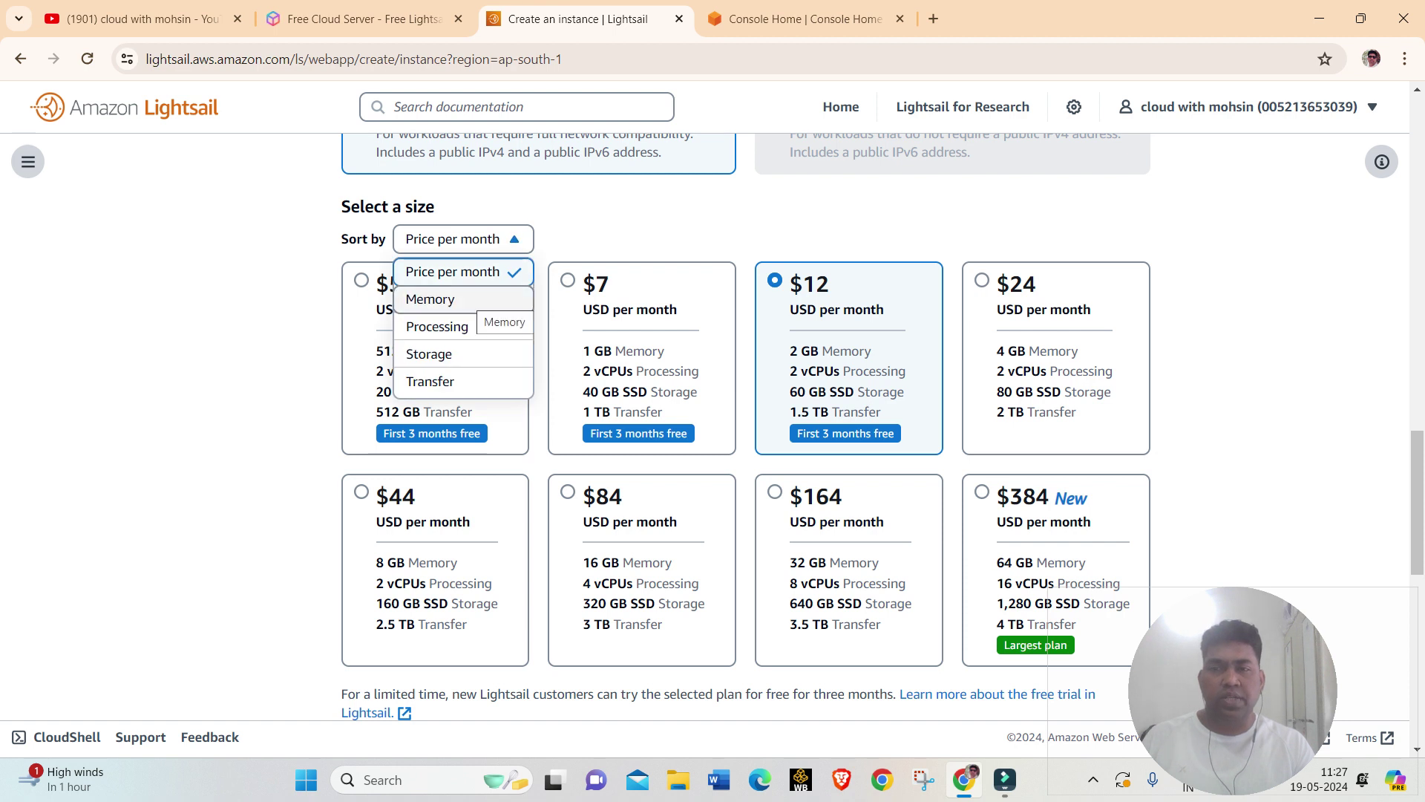
left_click(445, 299)
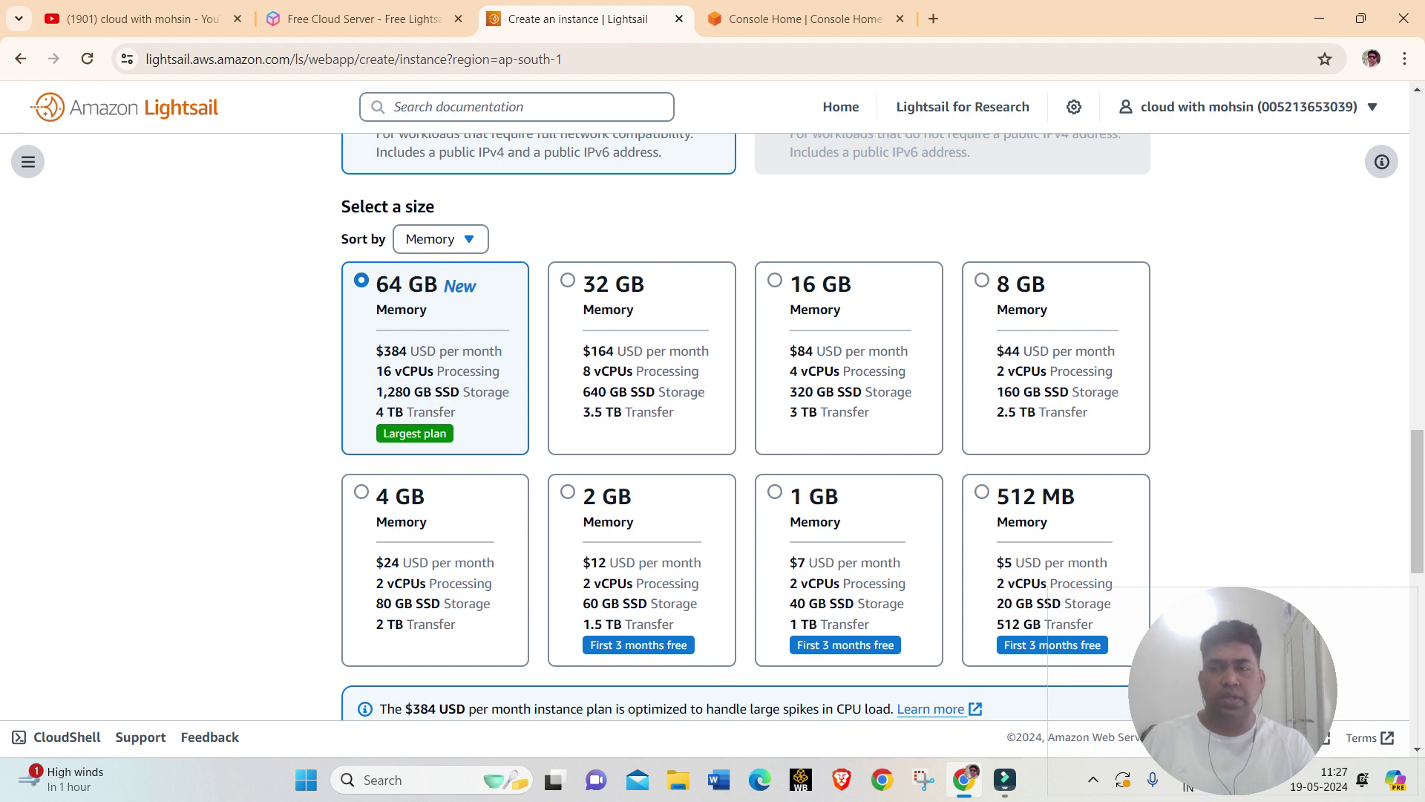
key("space")
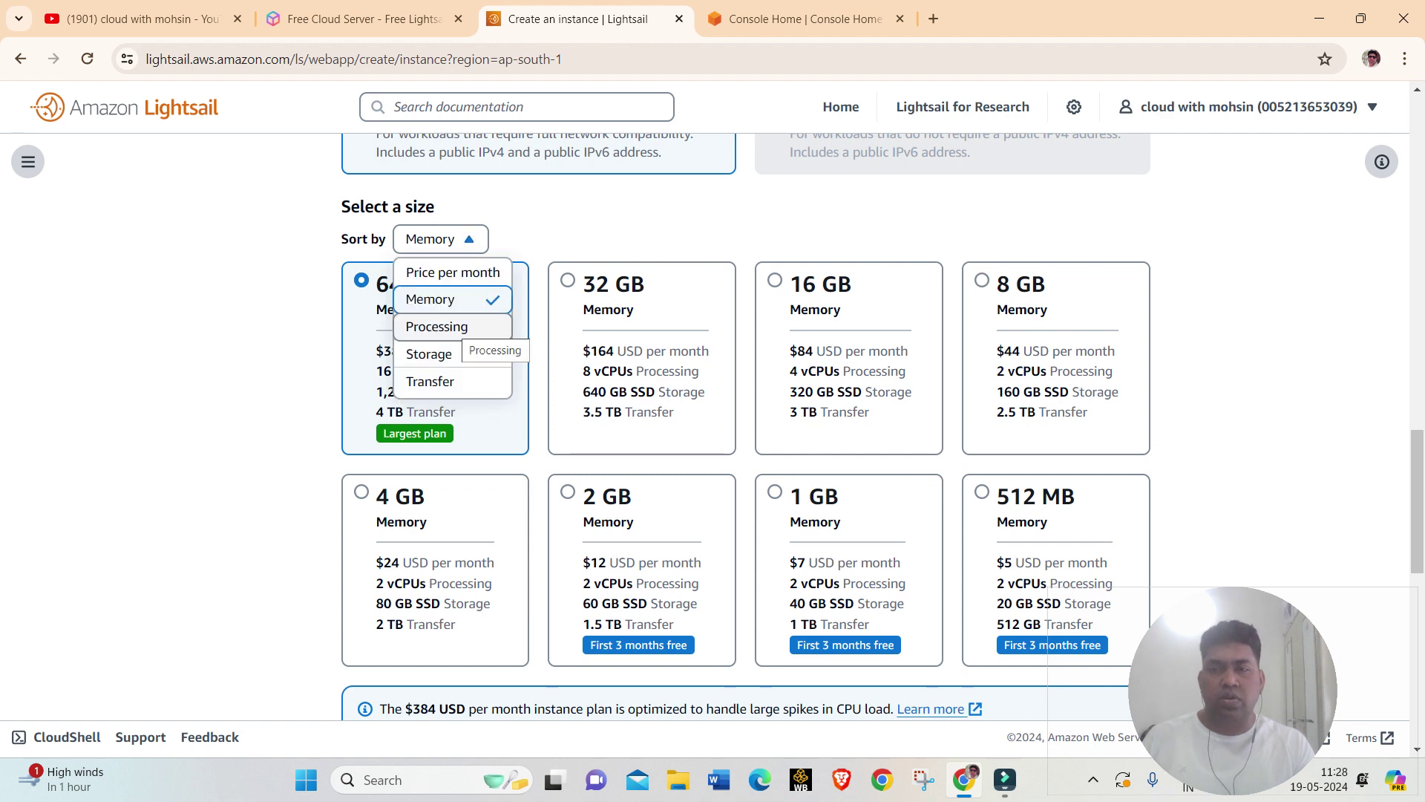
left_click(460, 327)
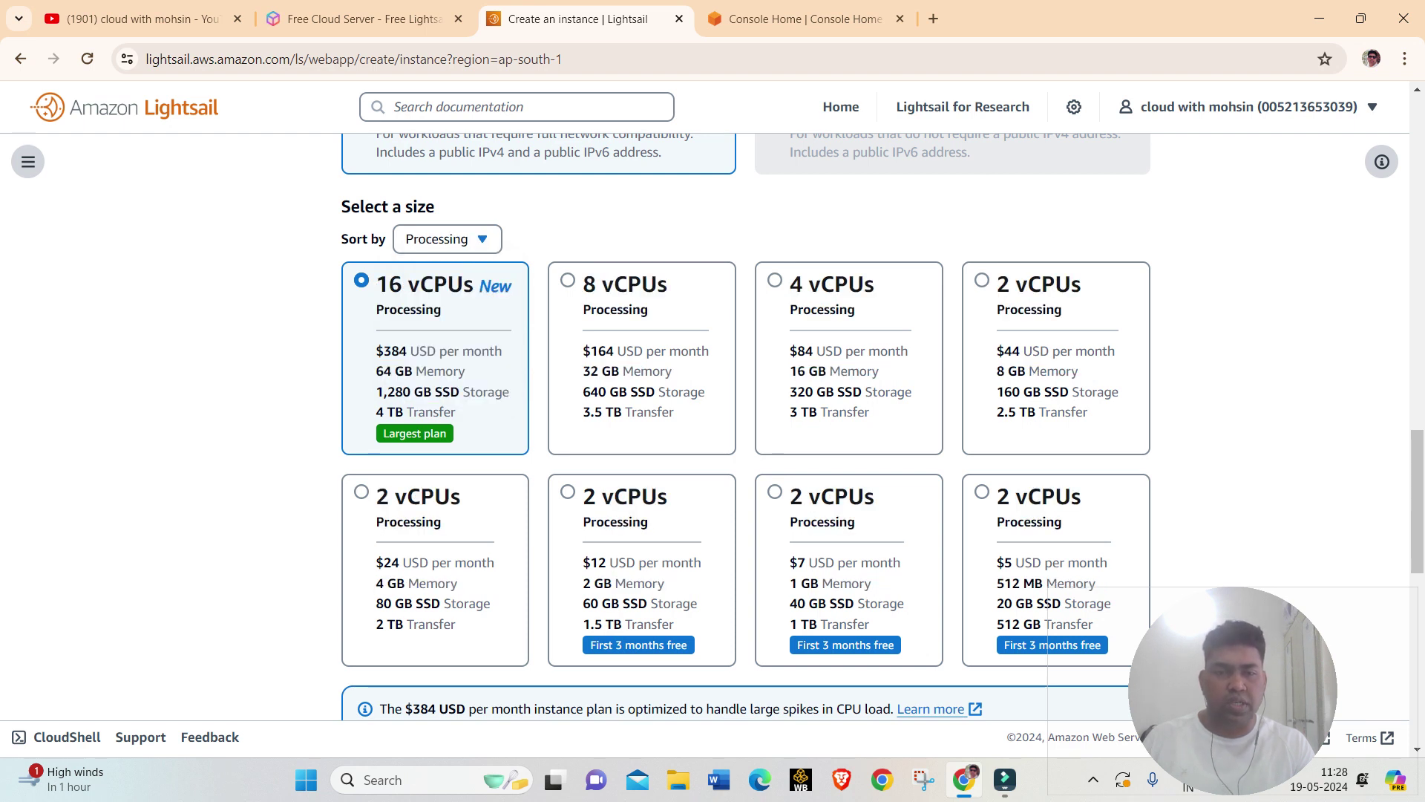
key("space")
key("Down")
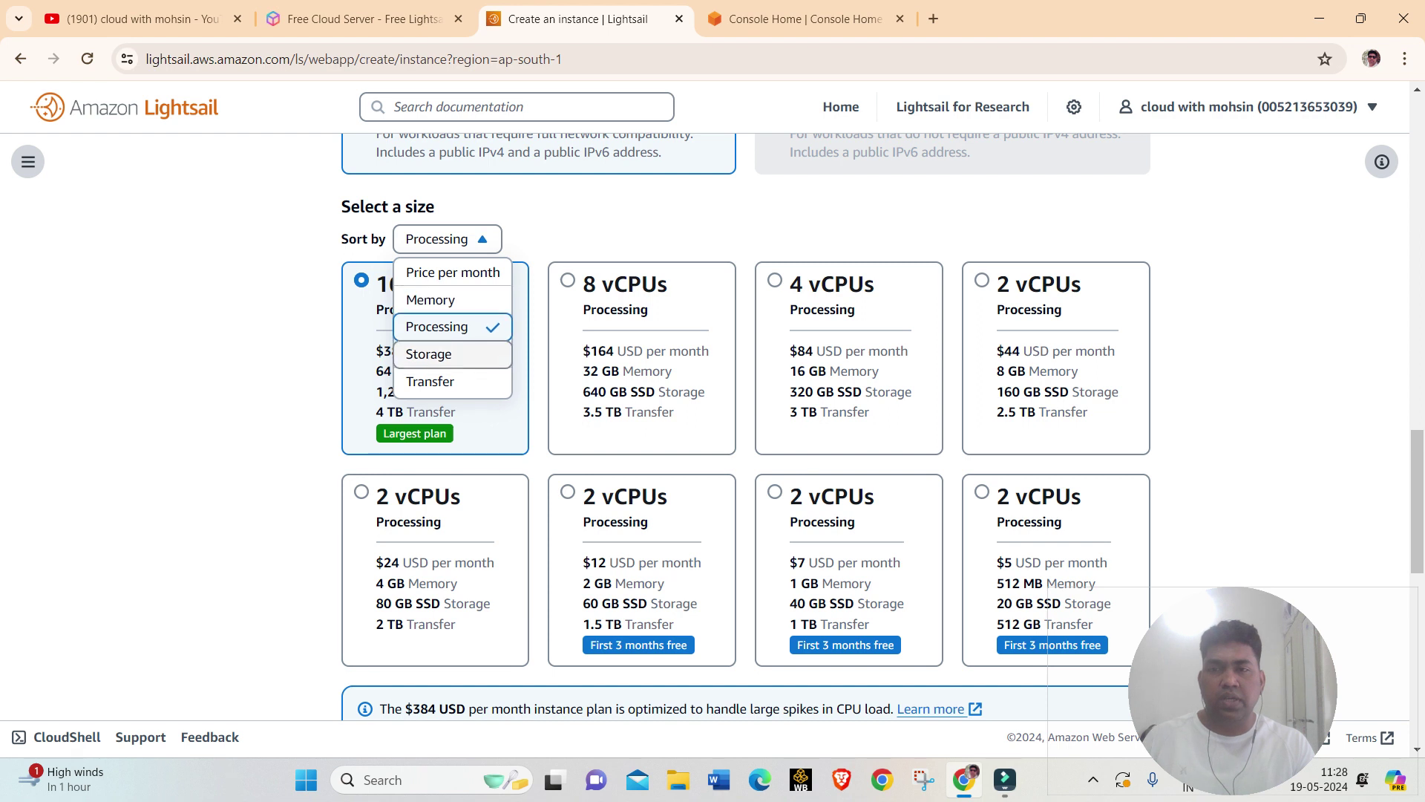
key("Return")
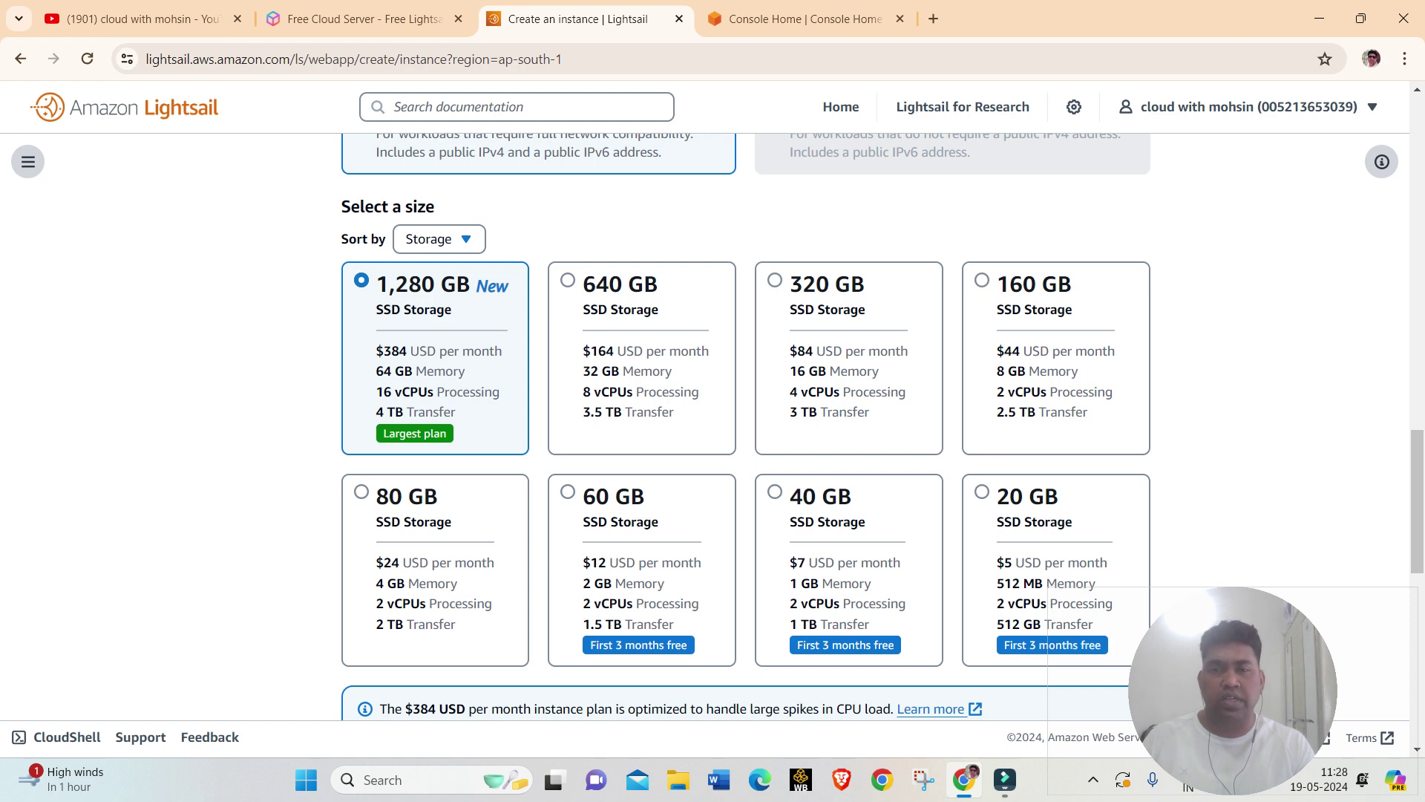
left_click(439, 238)
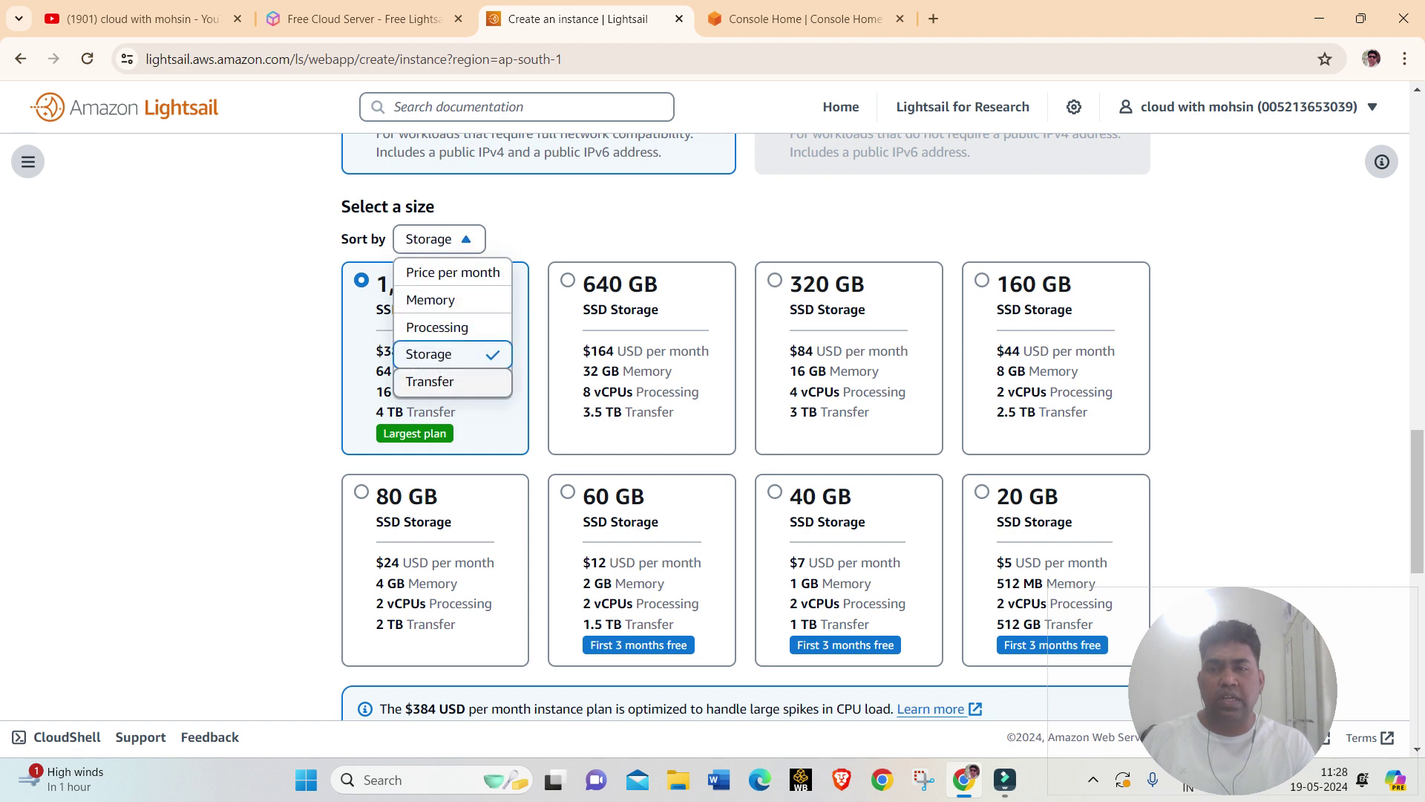
left_click(434, 380)
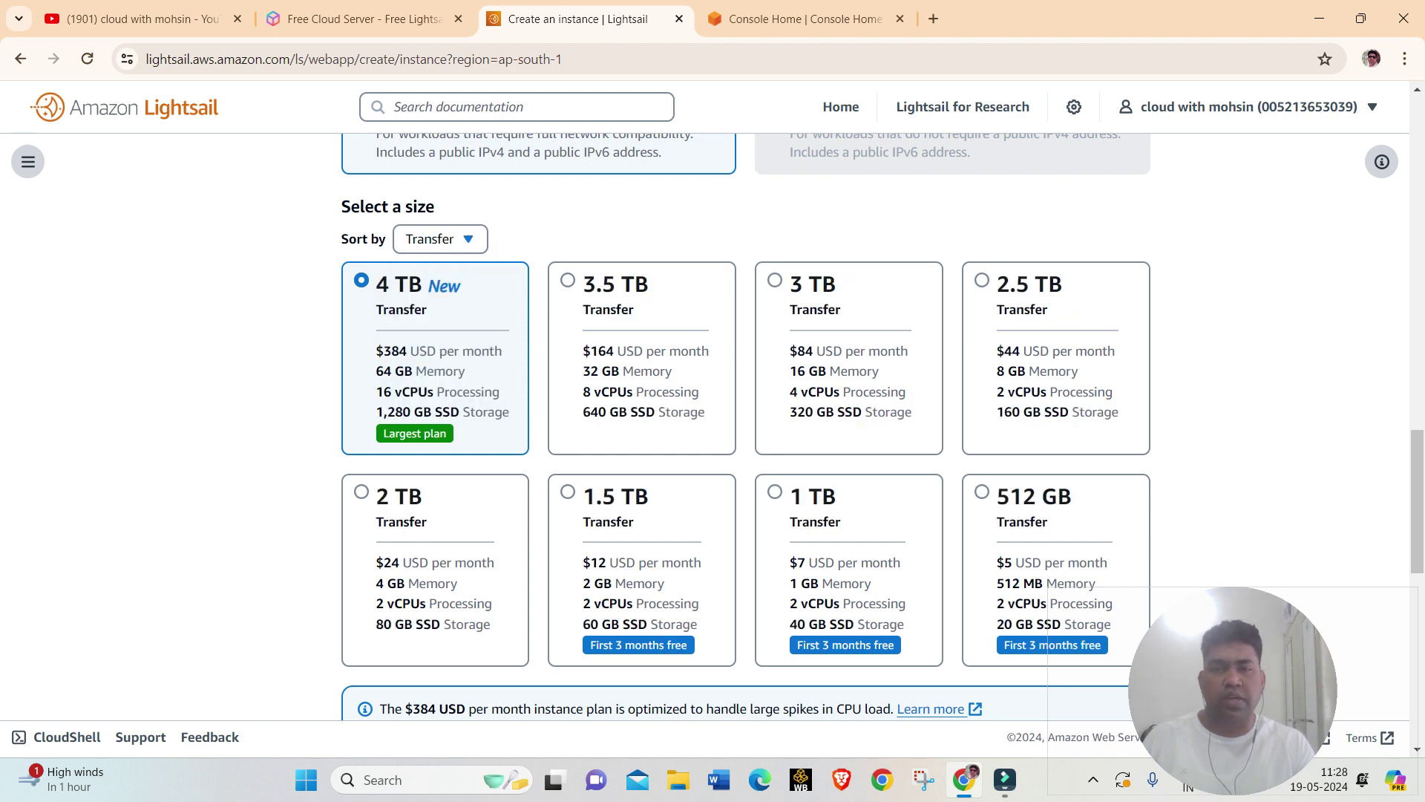
left_click(439, 238)
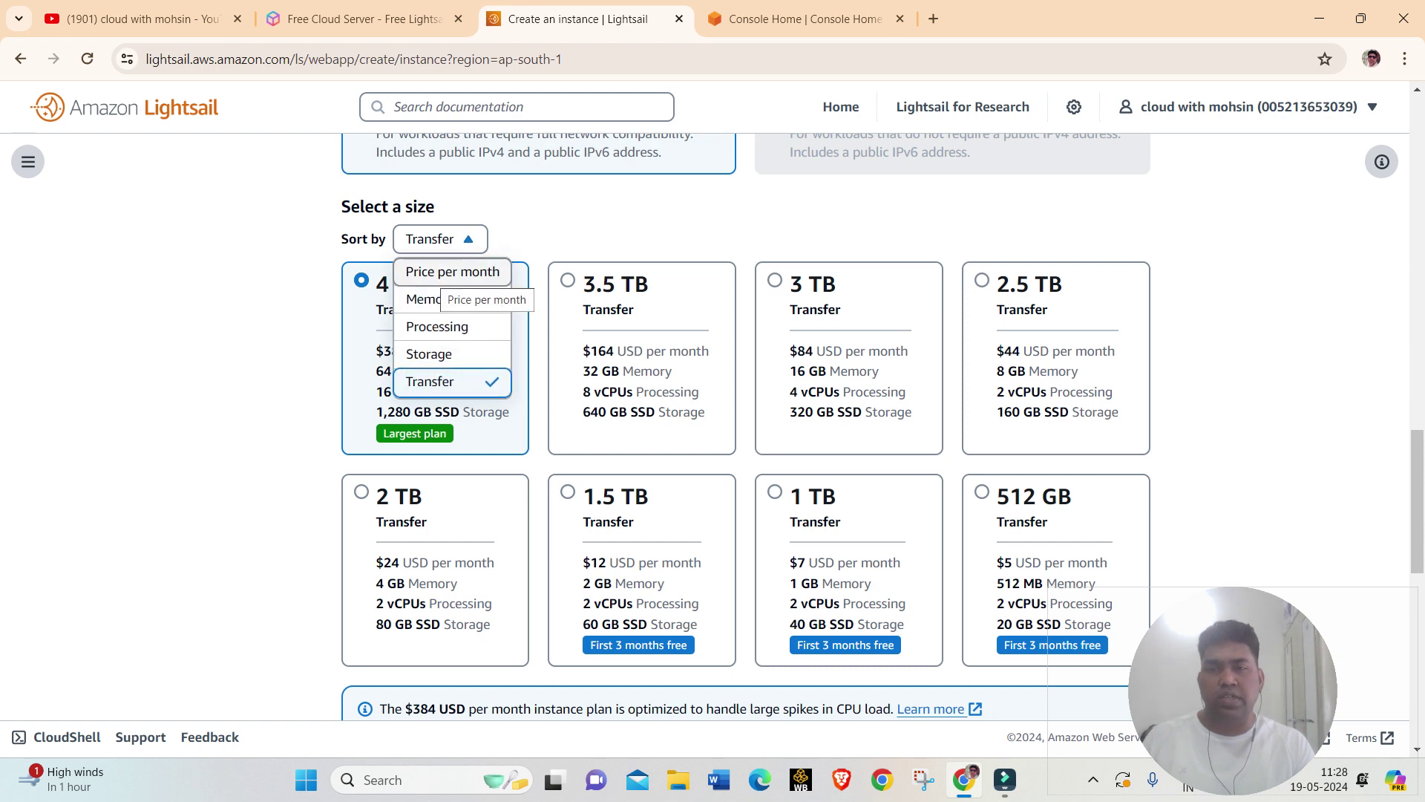
left_click(449, 273)
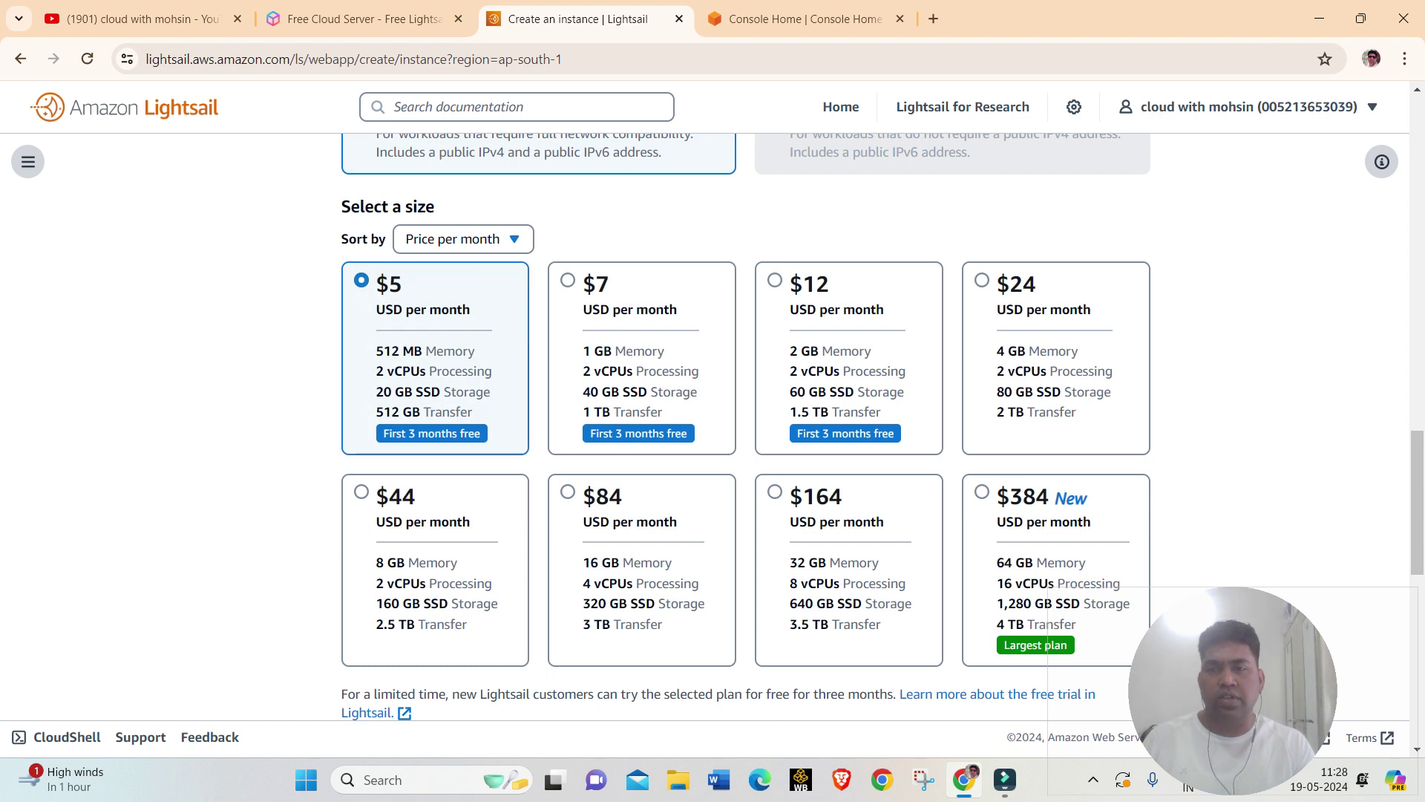
- Review the instance name, quantity and tagging options, and create one instance named Nginx-1 on the $5 per month plan
scroll(742, 445, "down", 7)
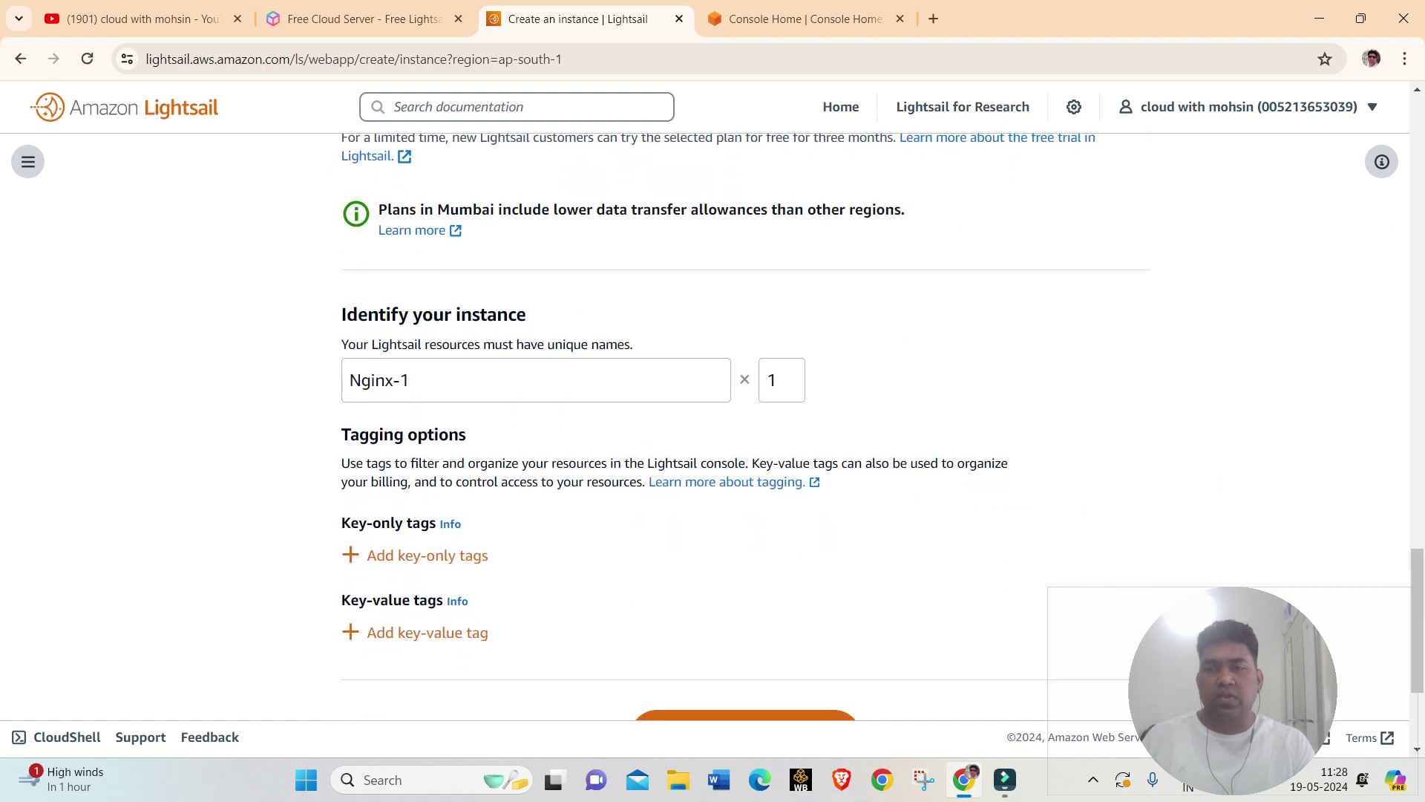
scroll(742, 445, "down", 1)
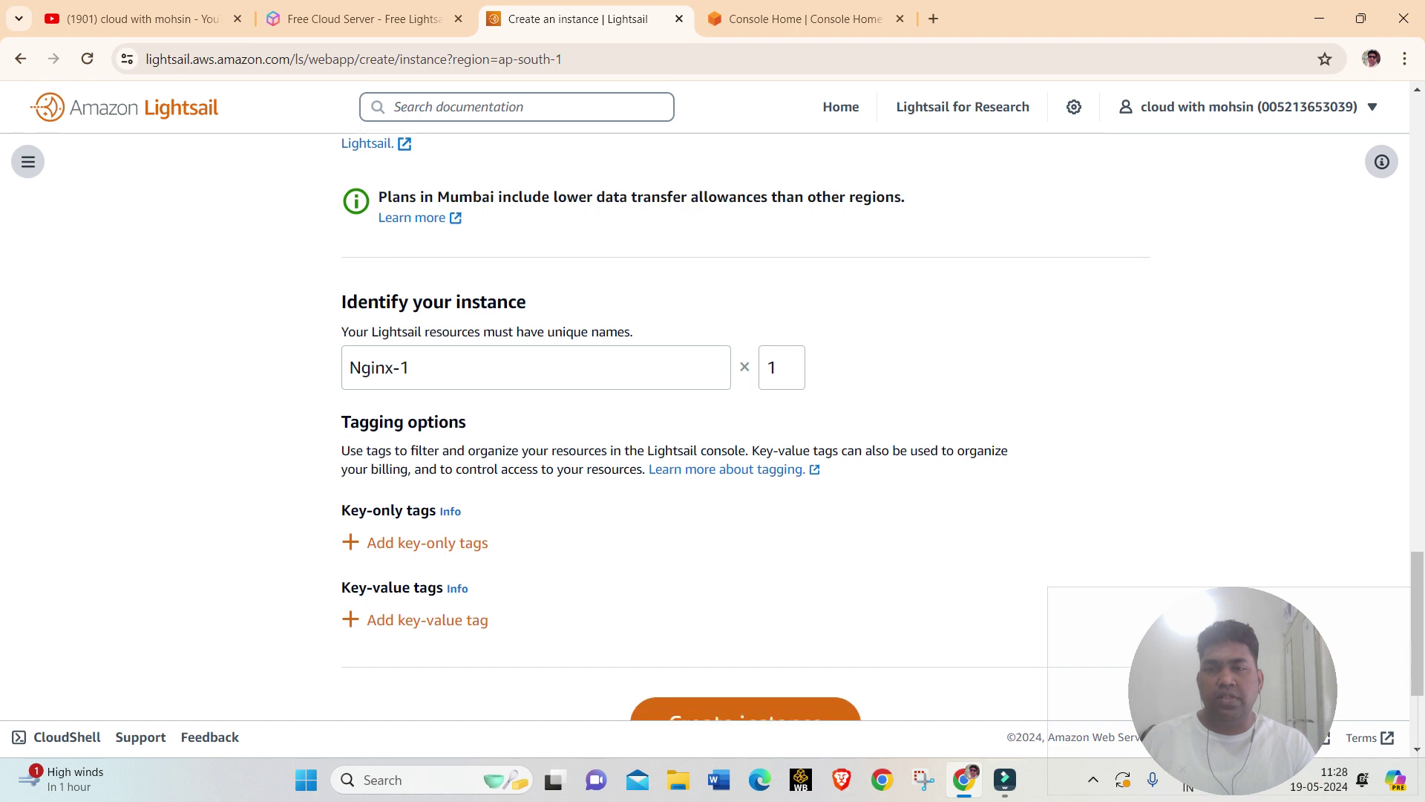
triple_click(379, 288)
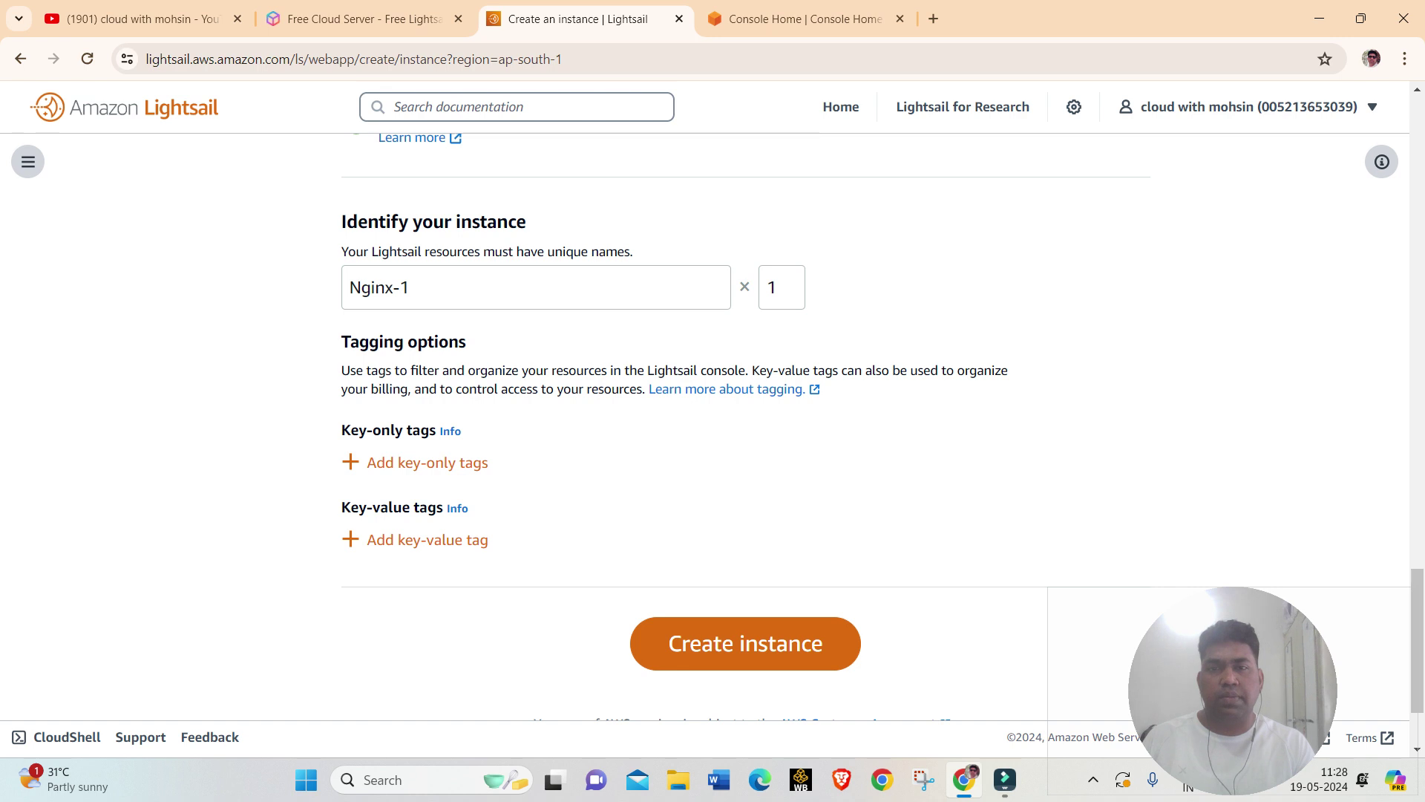
double_click(771, 287)
scroll(743, 427, "up", 10)
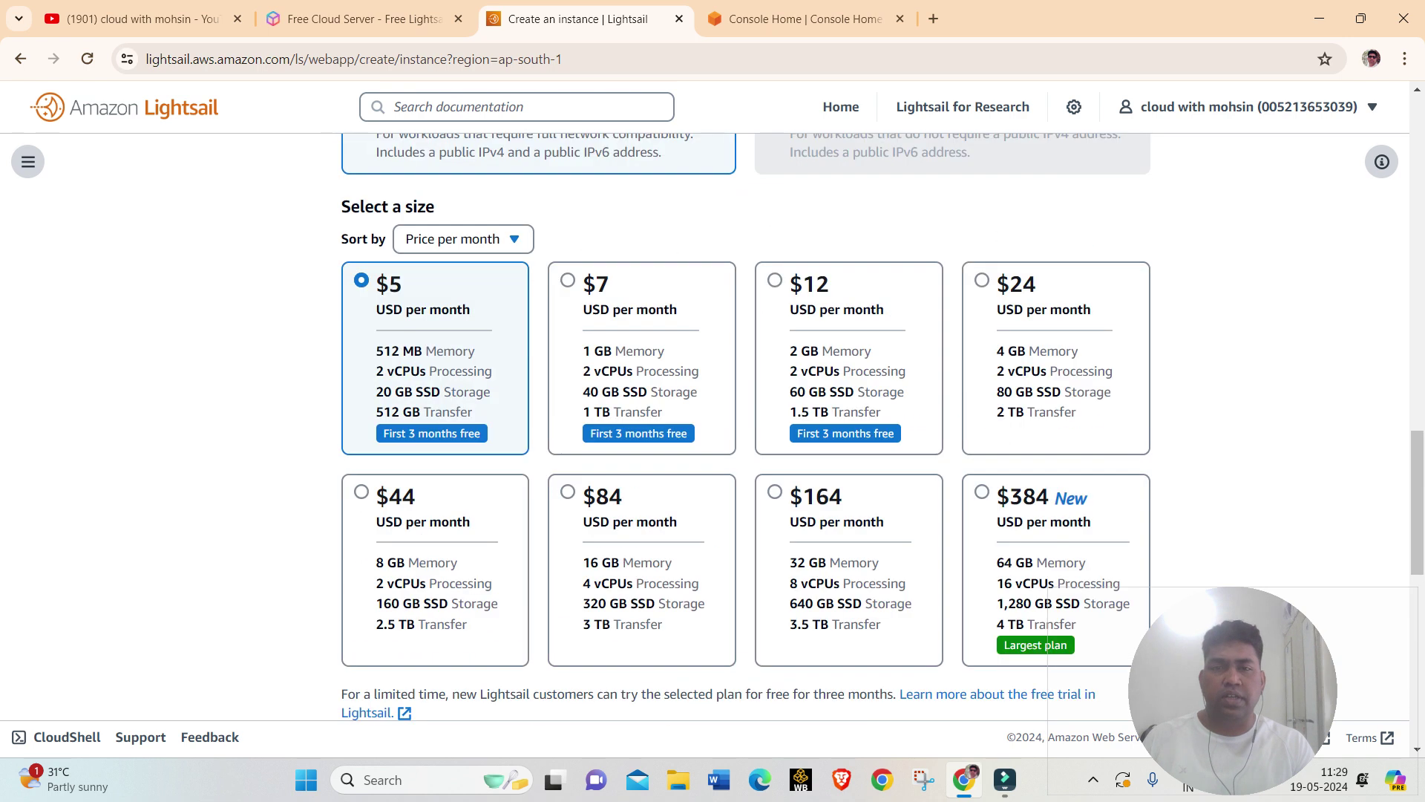
scroll(742, 427, "up", 5)
scroll(742, 426, "down", 15)
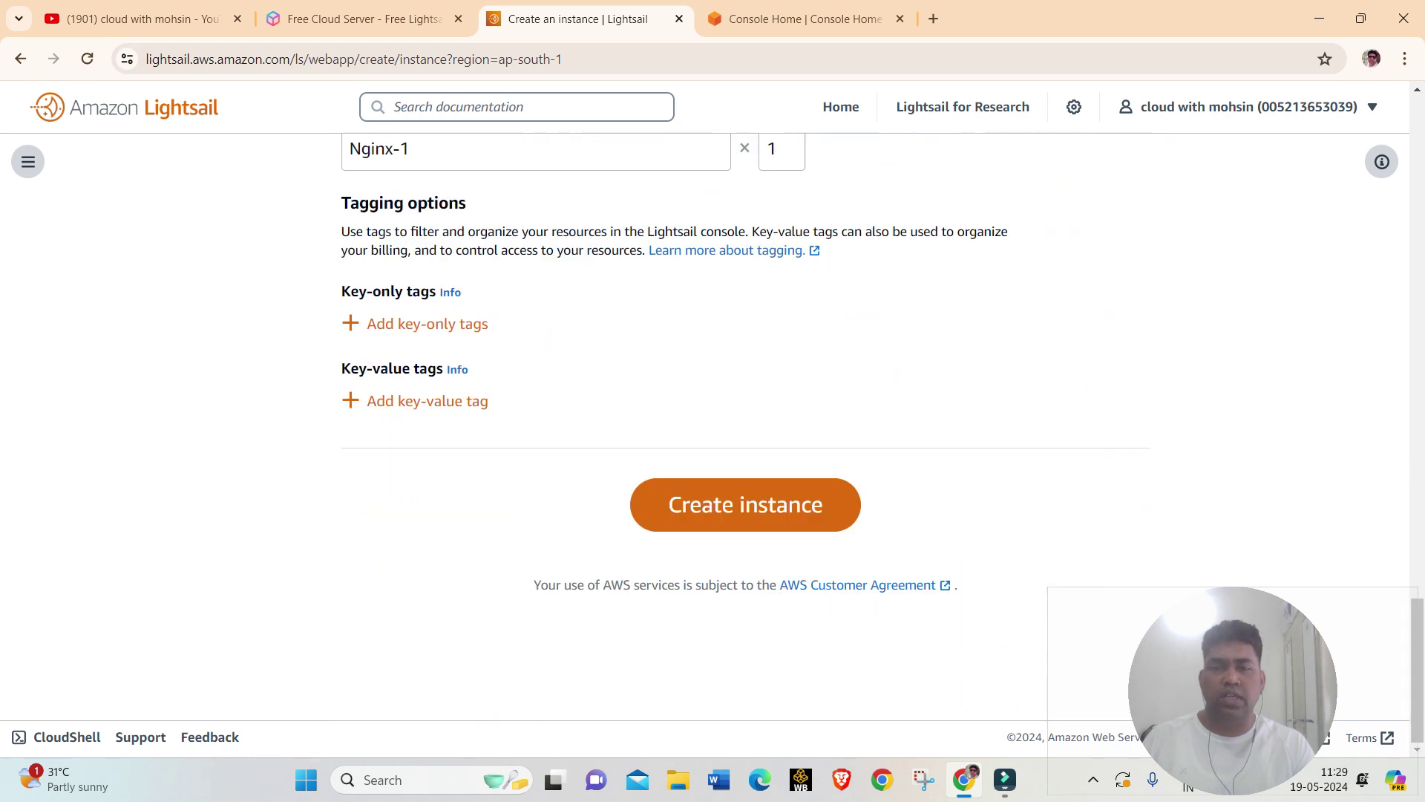
left_click(745, 505)
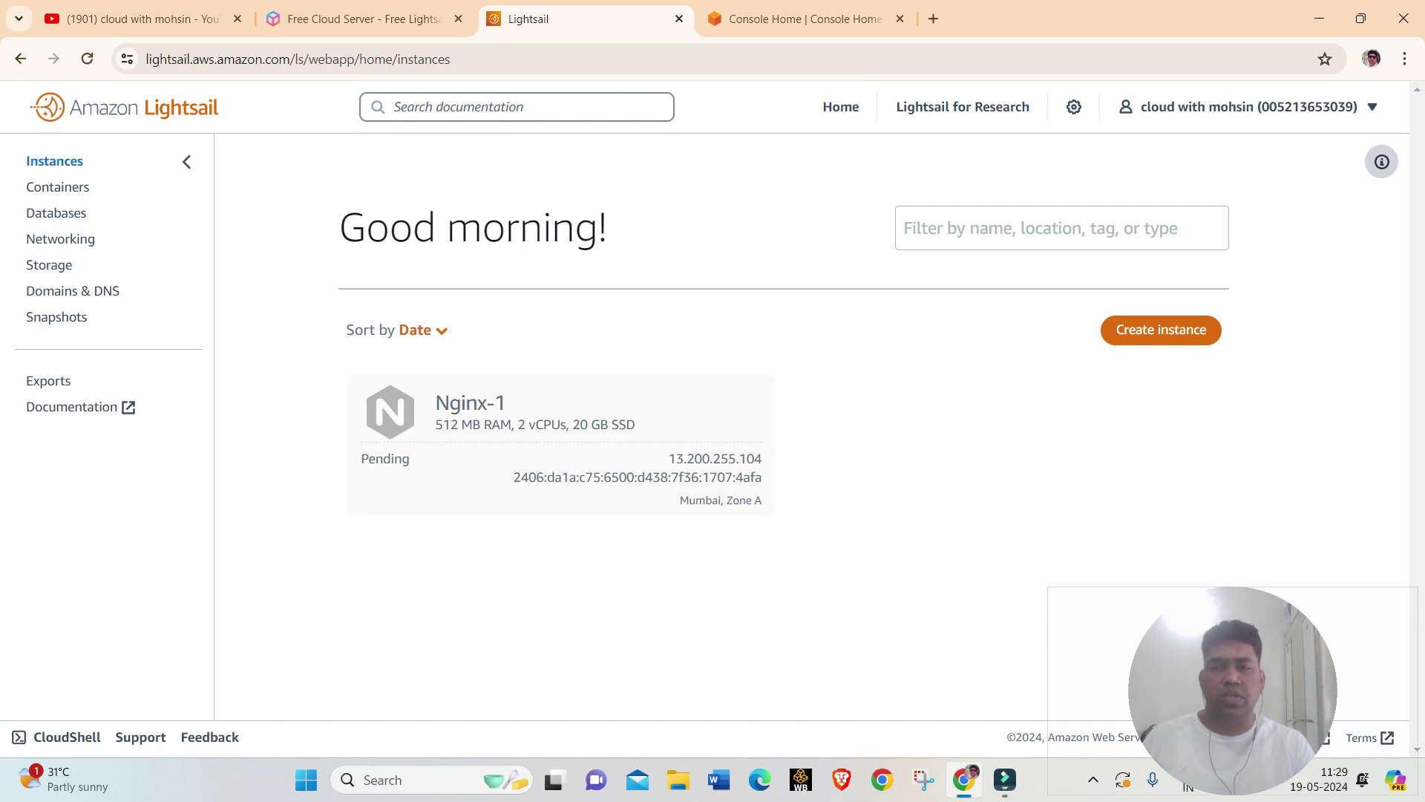
- Refresh the instance list and check the Nginx-1 instance's status and available management actions
key("F5")
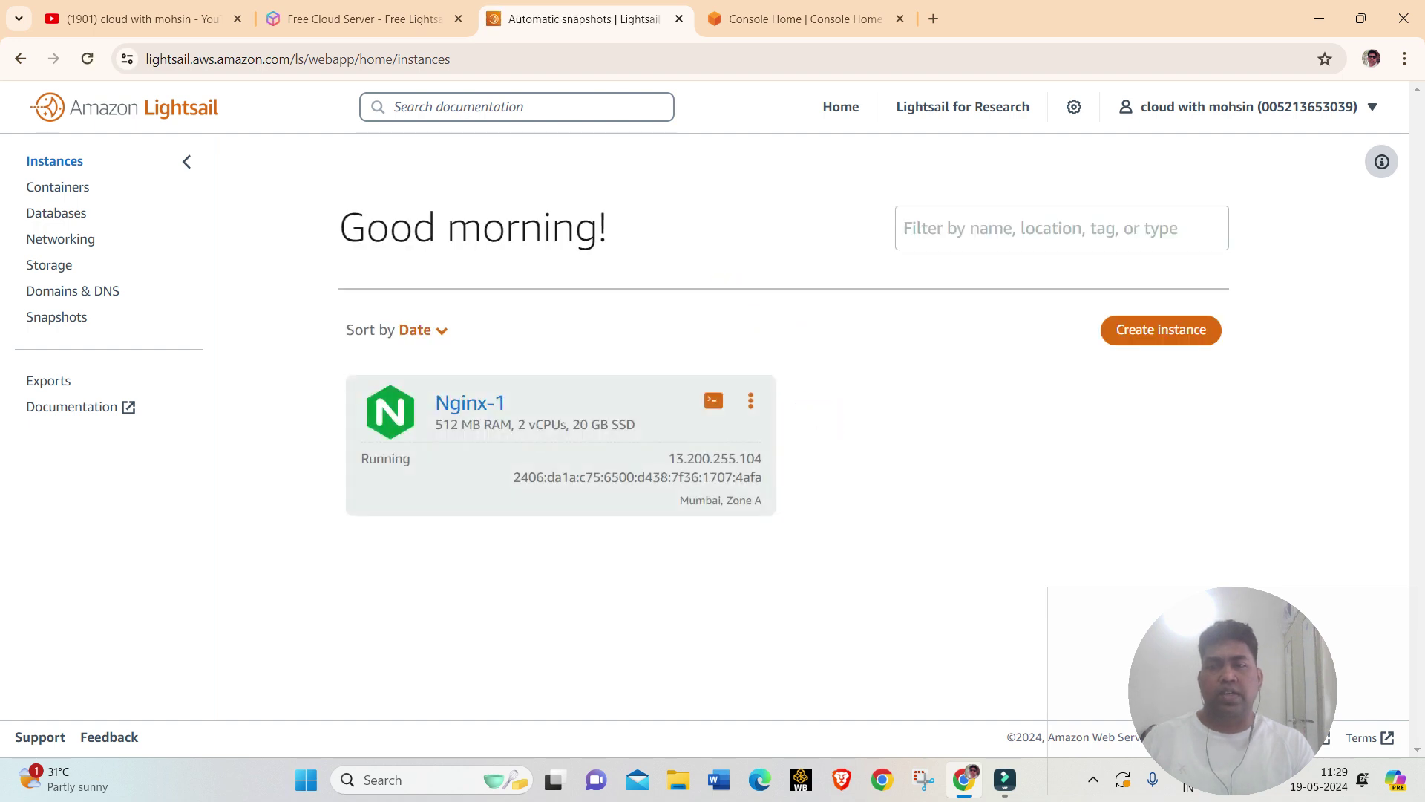
left_click_drag(362, 459, 410, 459)
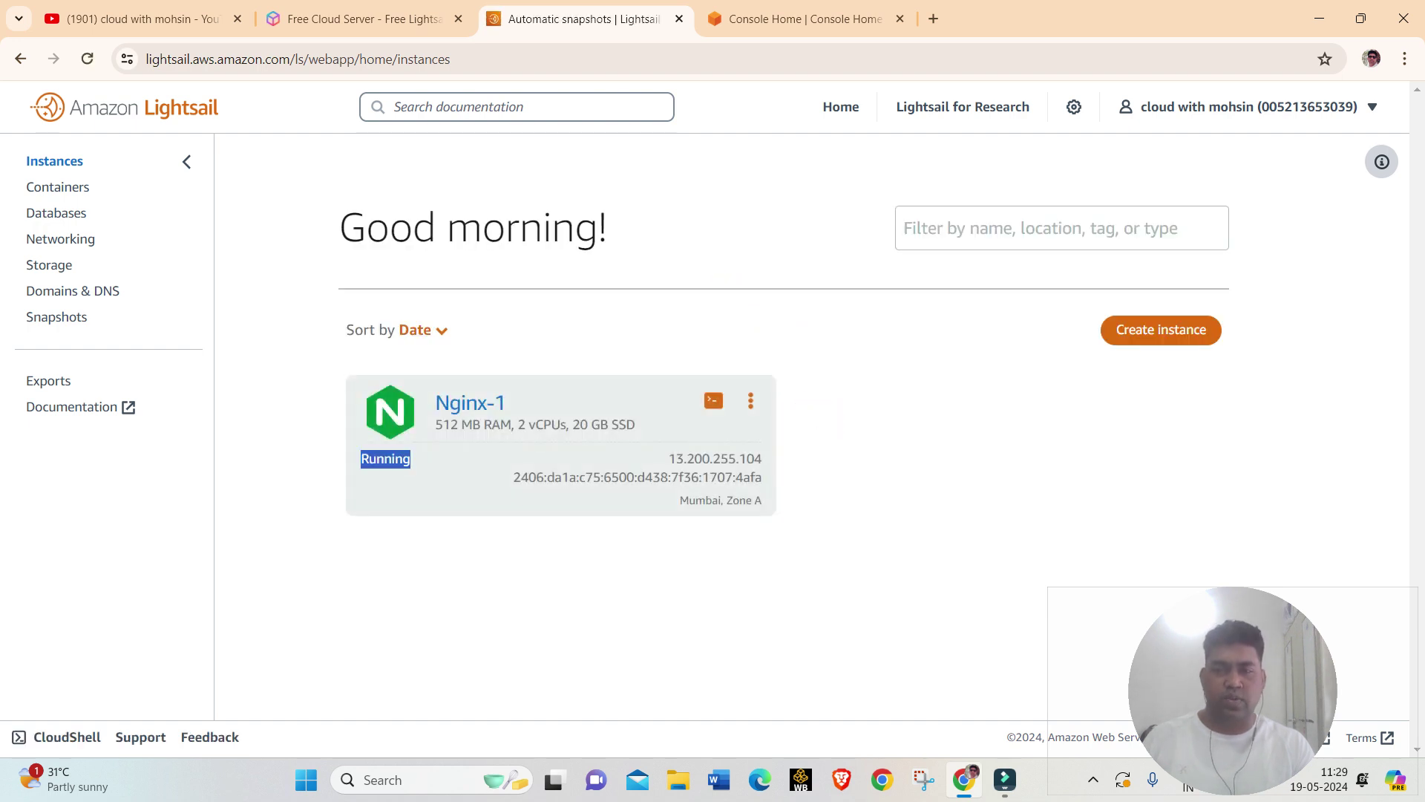
left_click(411, 459)
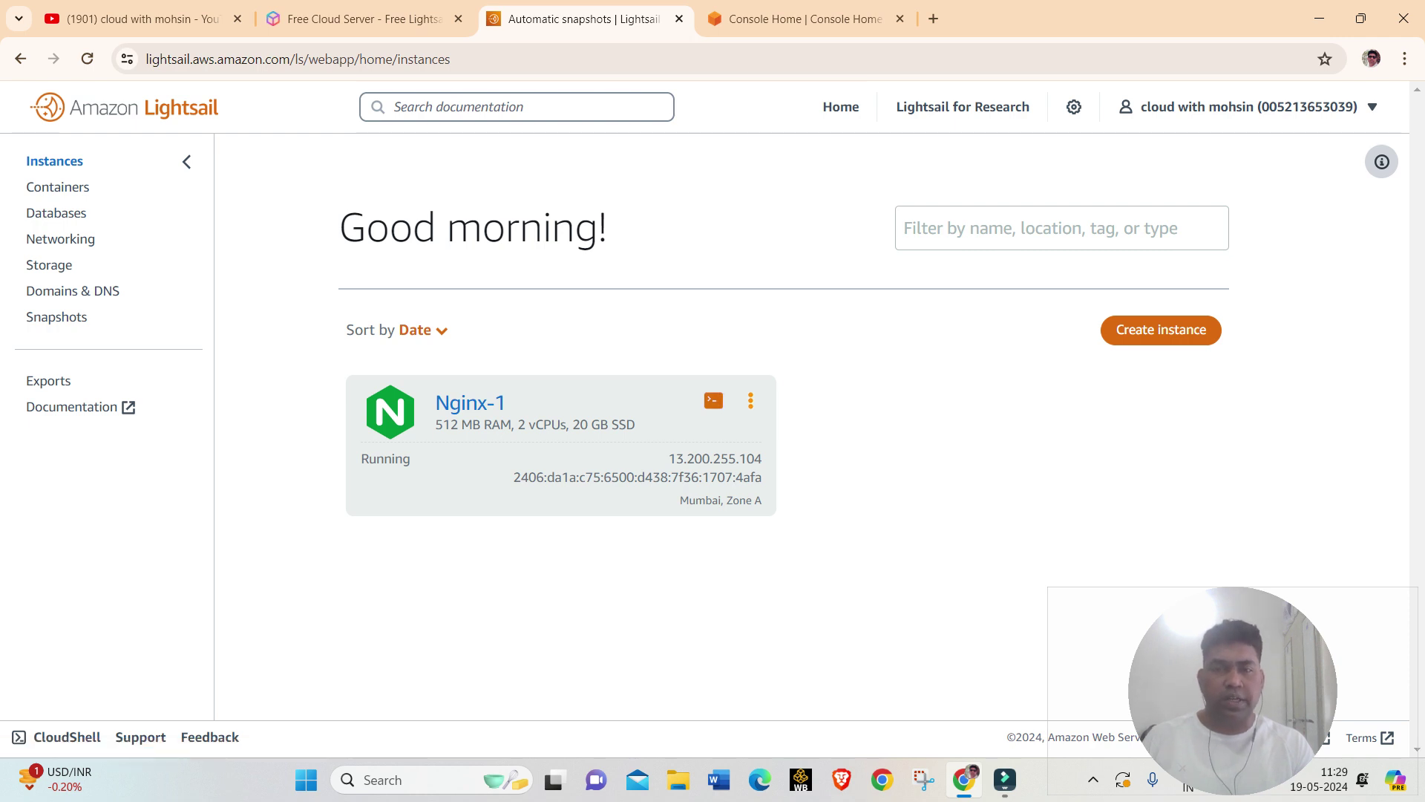
left_click(751, 401)
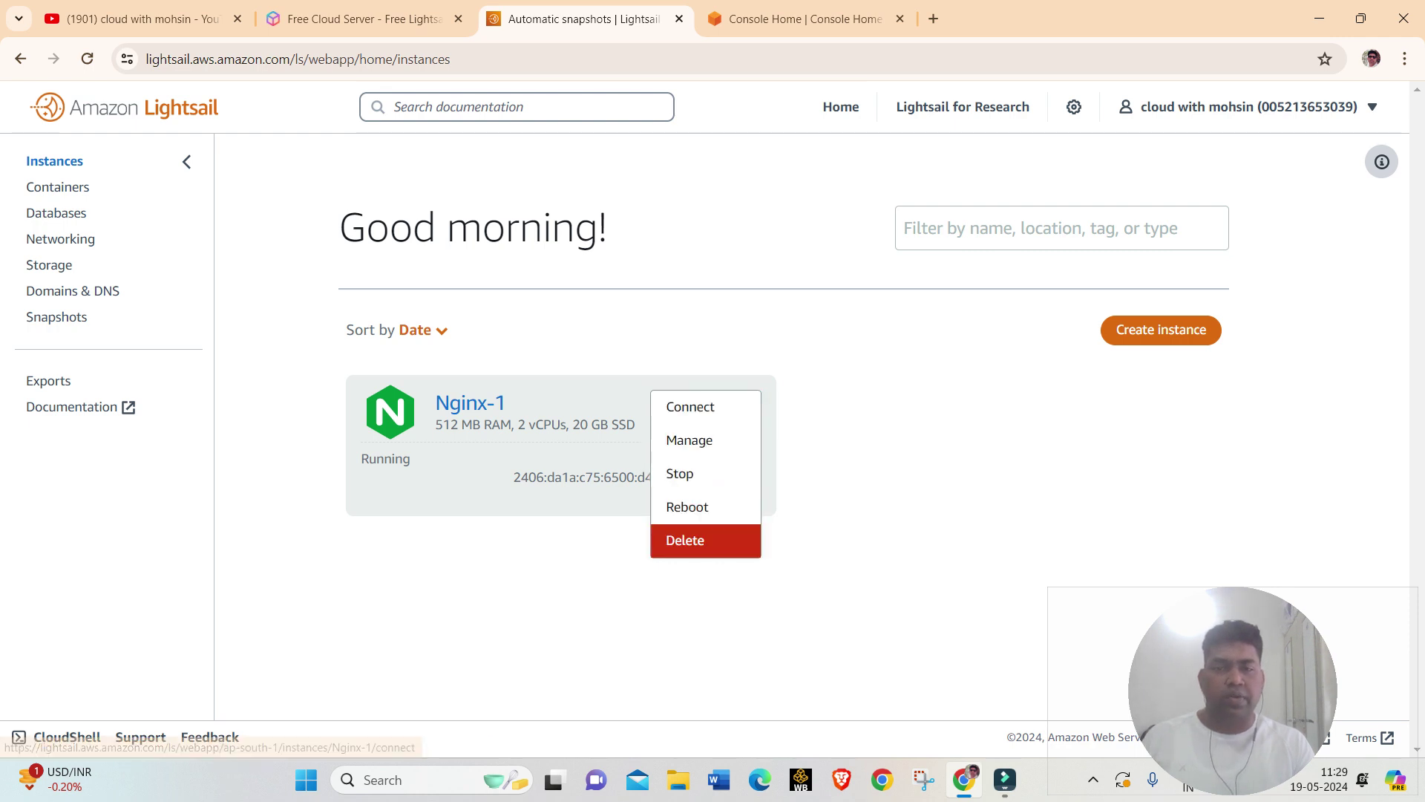
key("Escape")
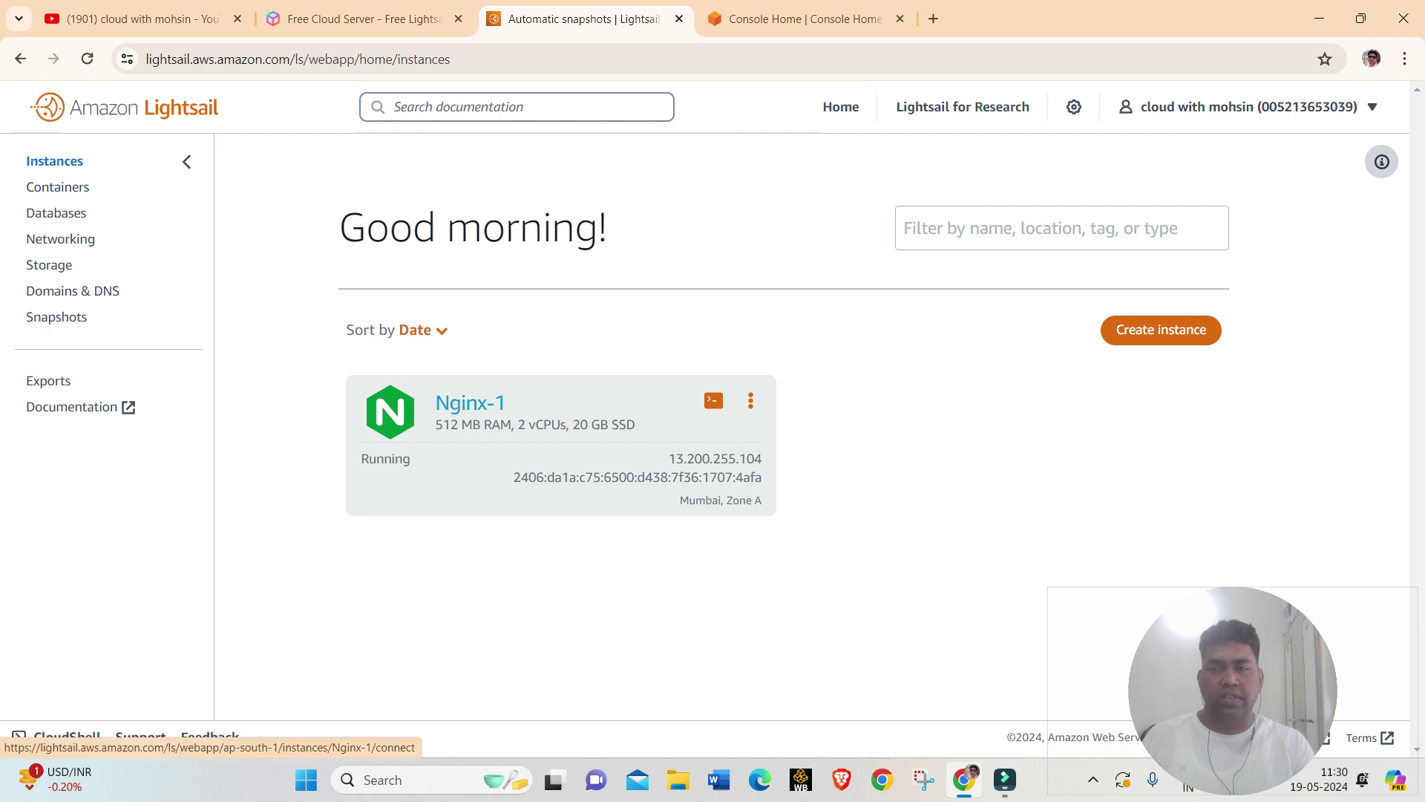
- Open the Nginx-1 instance's details and bring up its connection options
left_click(470, 402)
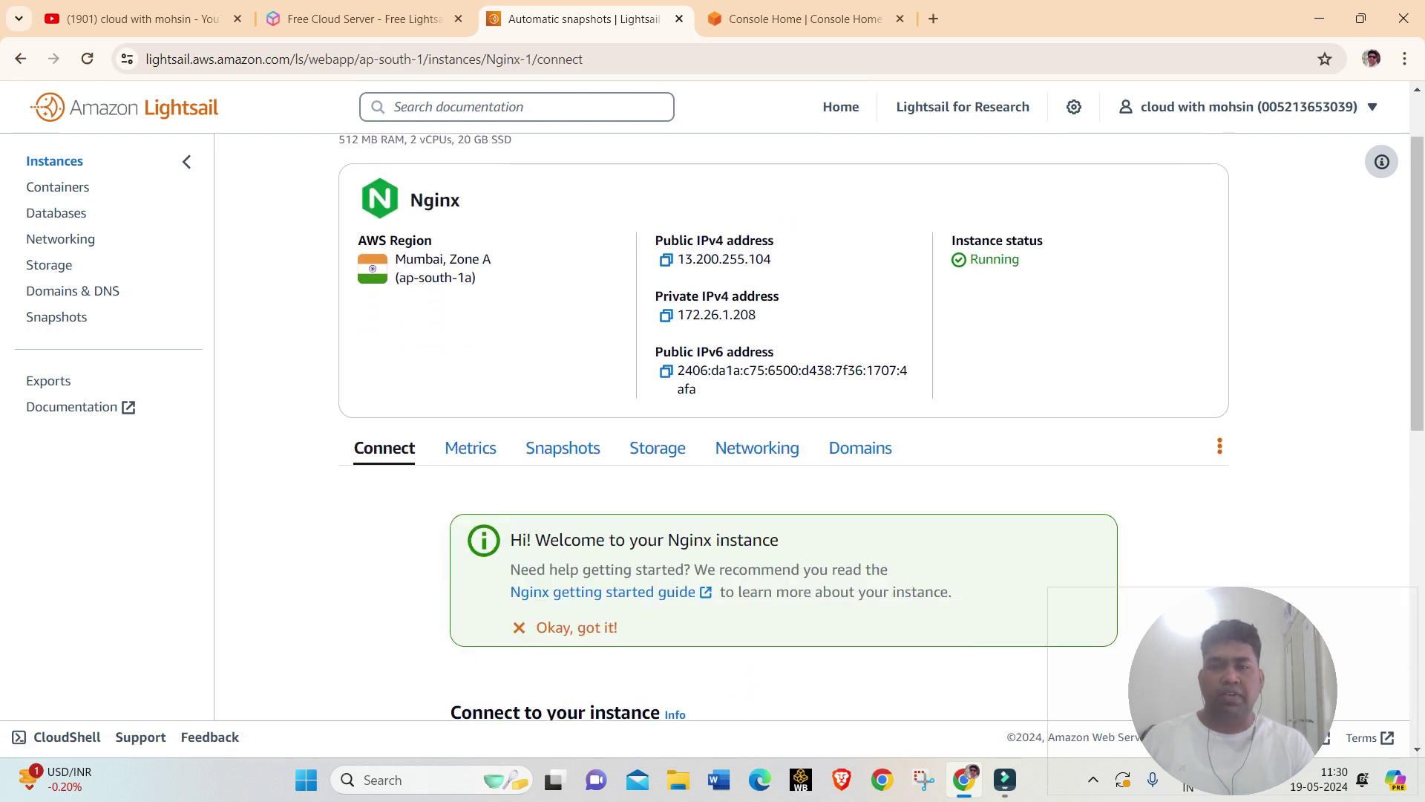
scroll(817, 427, "down", 3)
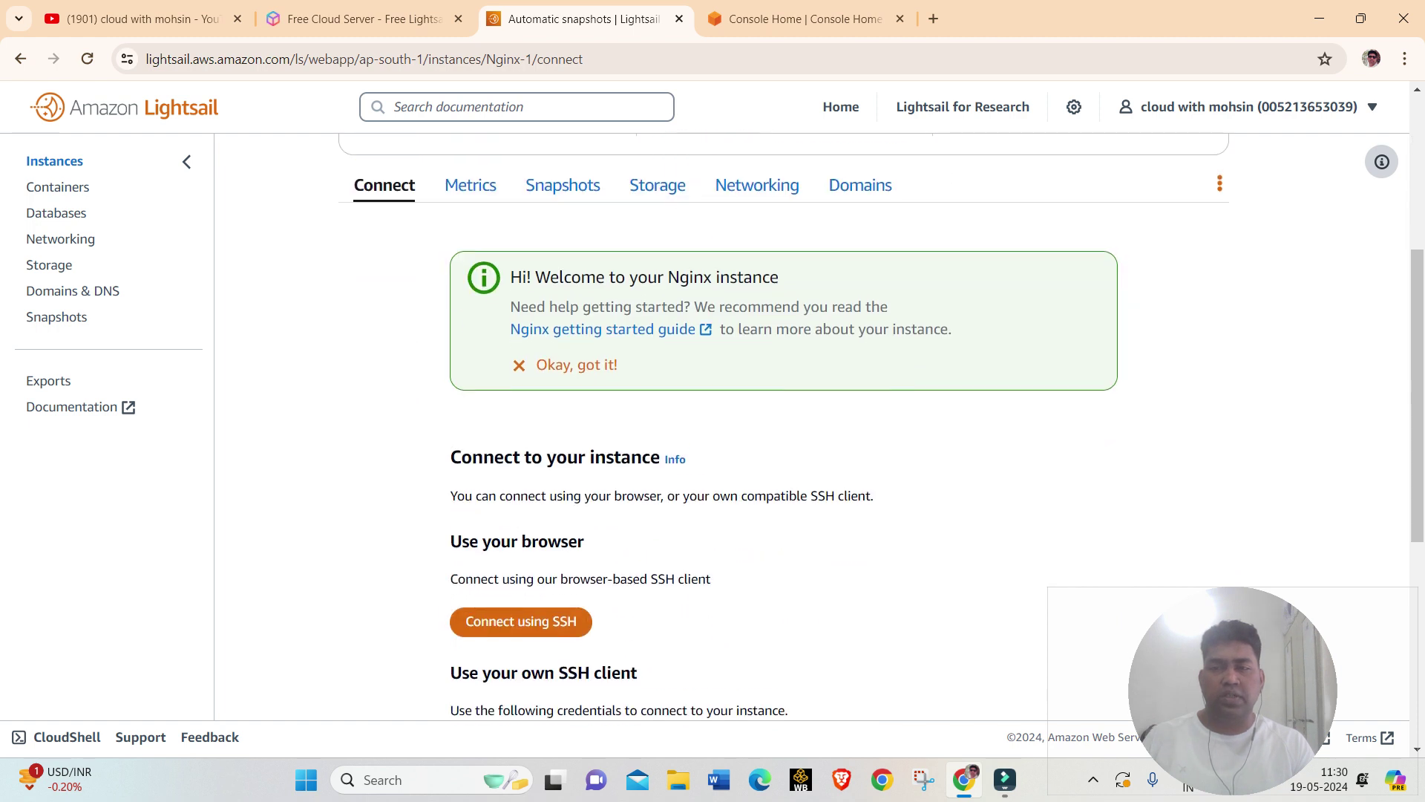
- Review the browser-based and SSH client connection options for Nginx-1 and download the region's default SSH key
scroll(817, 427, "down", 2)
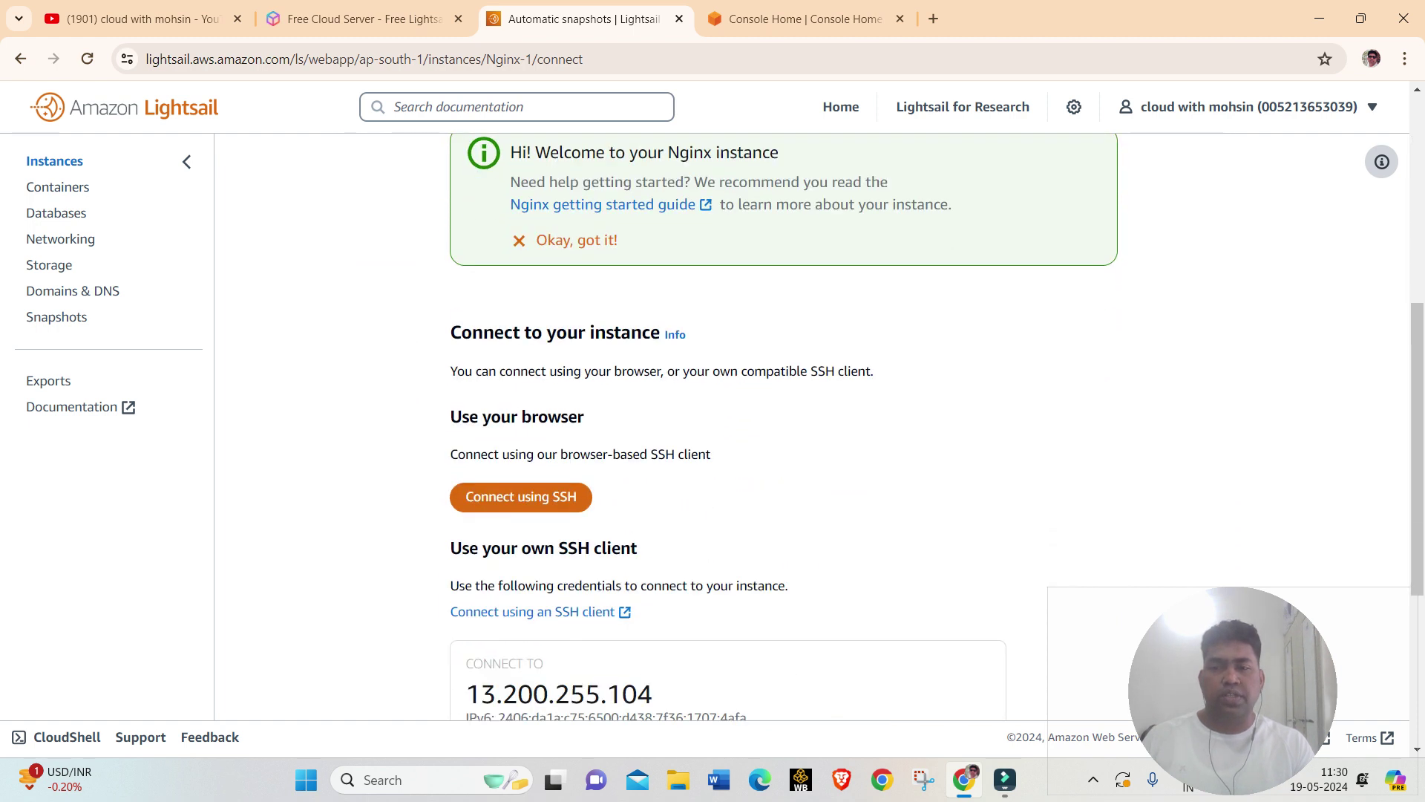
scroll(816, 427, "down", 3)
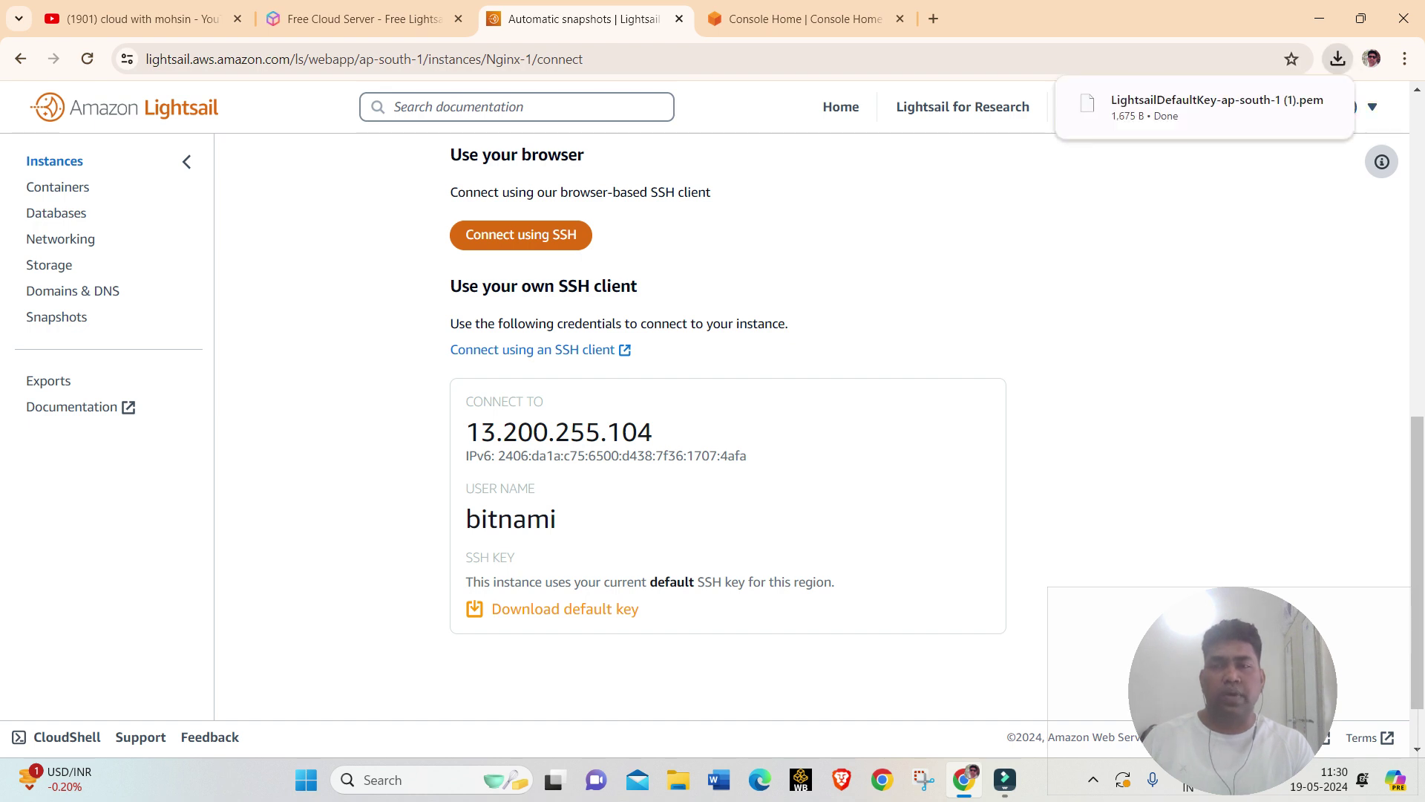
scroll(938, 421, "up", 1)
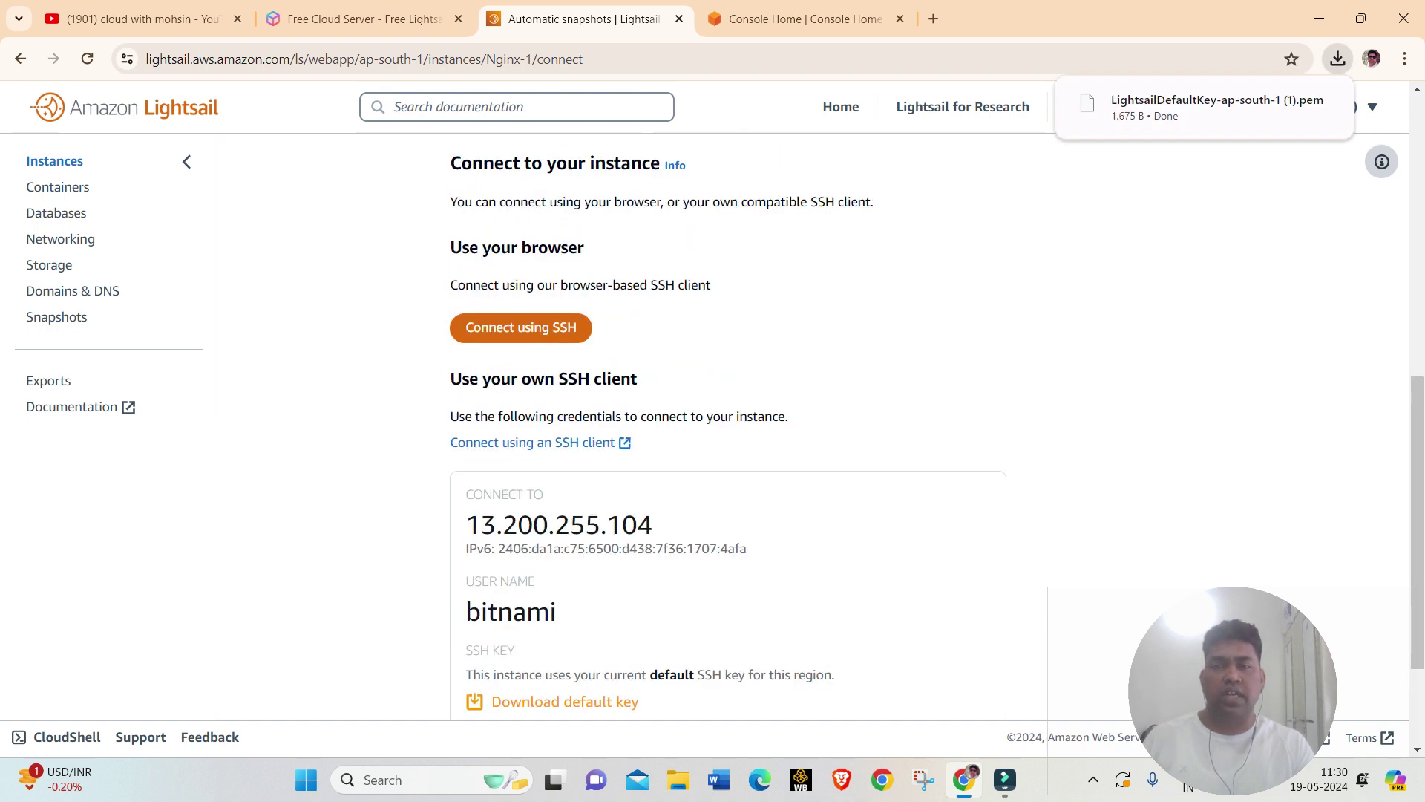
- Examine the Nginx-1 instance's metrics, including the CPU overview graphs, time range choices and alarm options
scroll(816, 427, "up", 5)
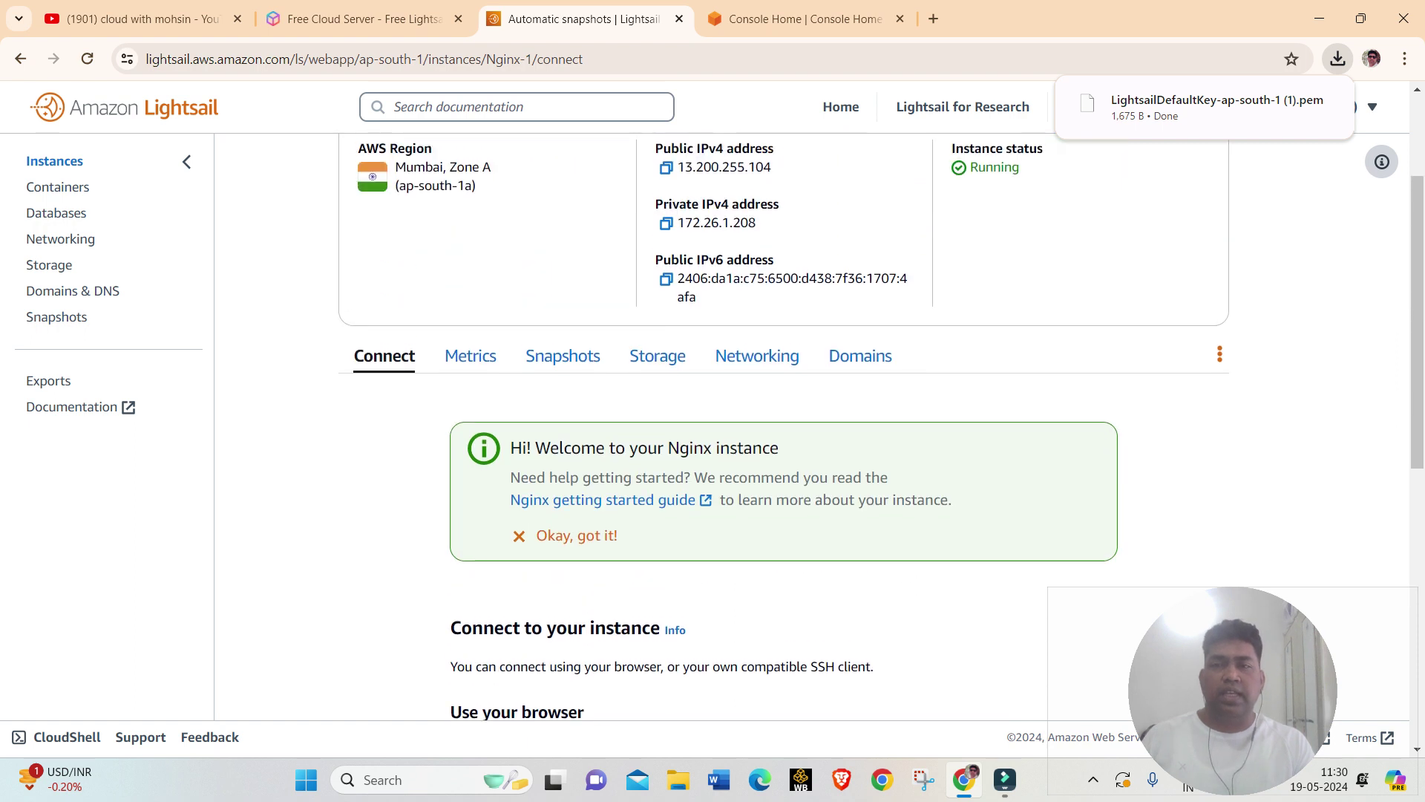
scroll(783, 426, "up", 2)
left_click(471, 541)
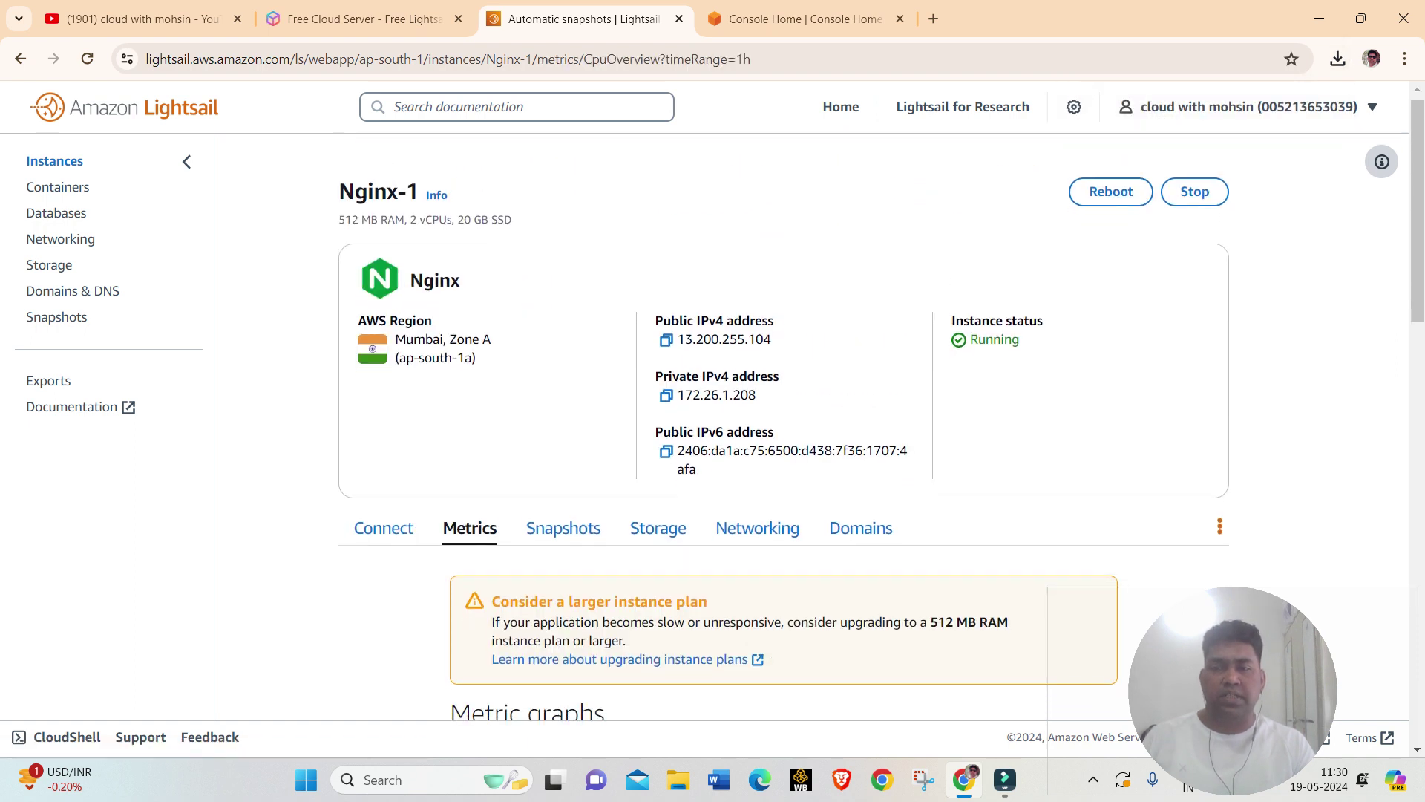
scroll(784, 427, "down", 9)
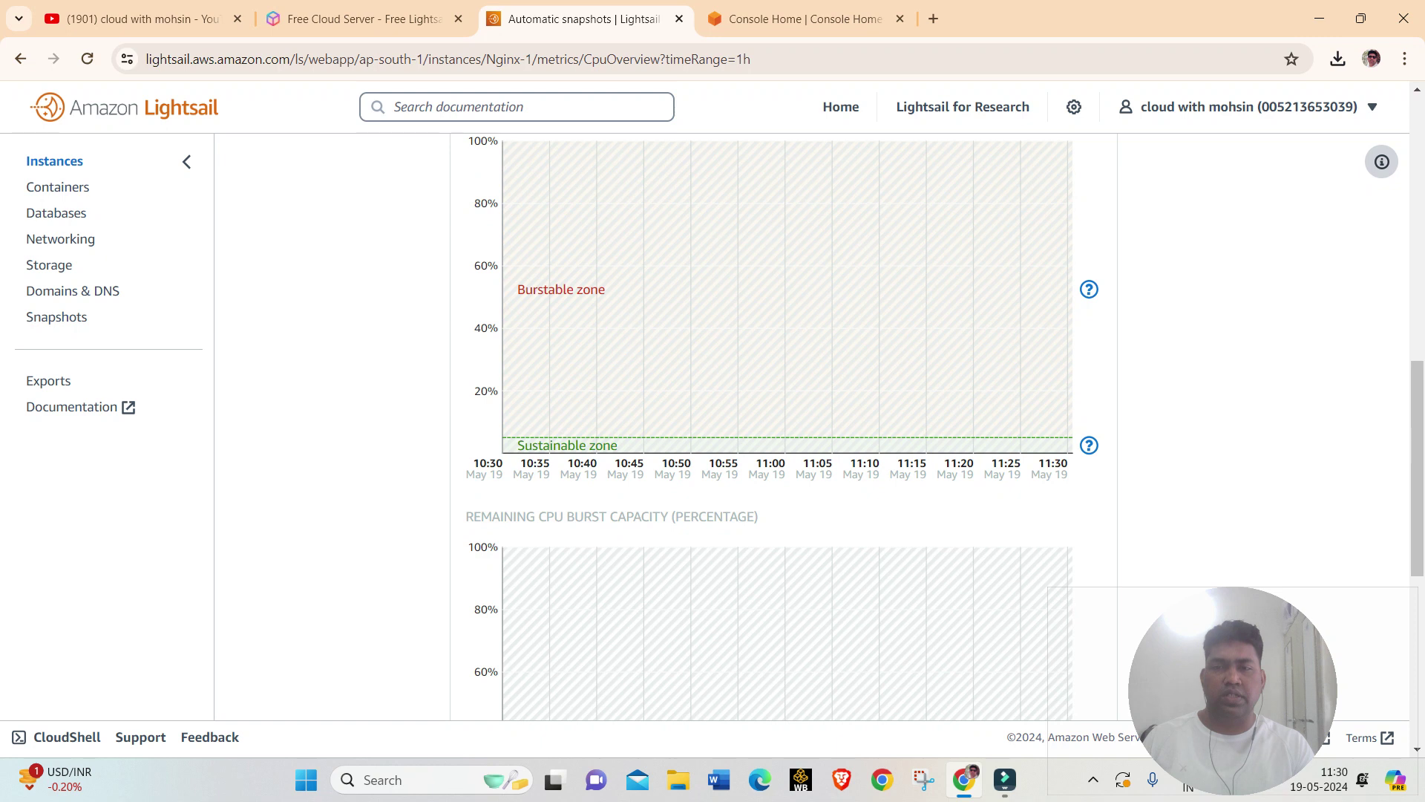
scroll(784, 427, "down", 5)
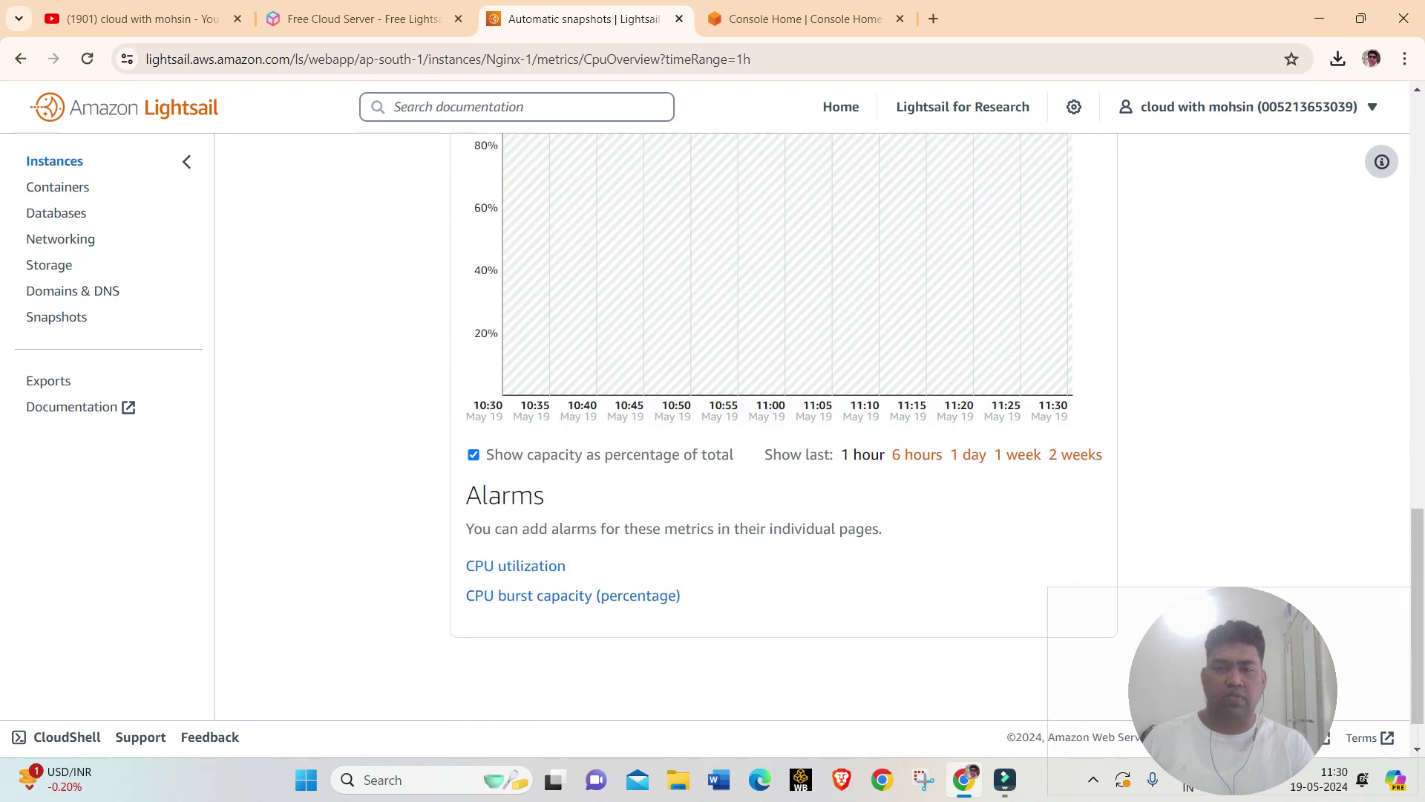
scroll(784, 427, "up", 10)
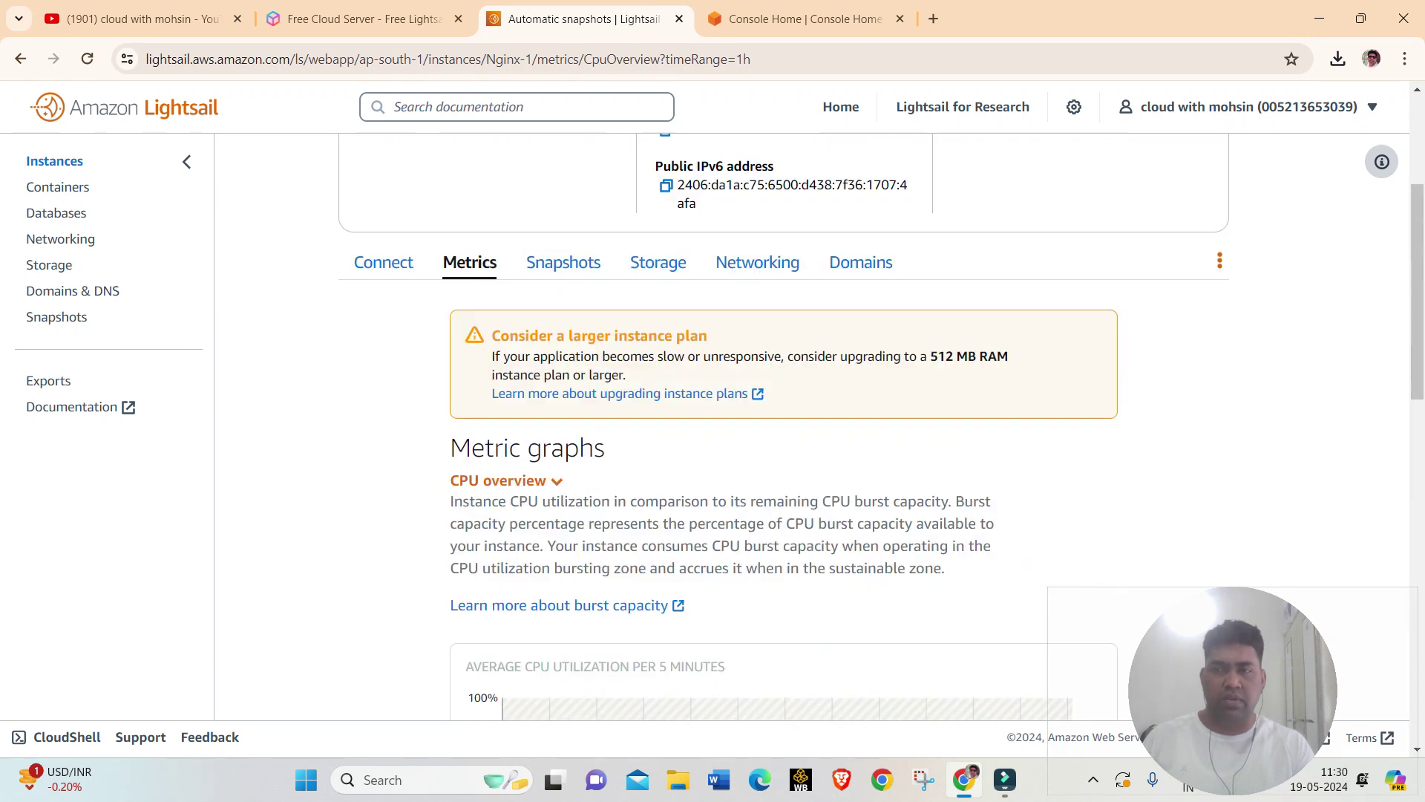
- Review the manual and automatic snapshot options for backing up the Nginx-1 instance
left_click(582, 264)
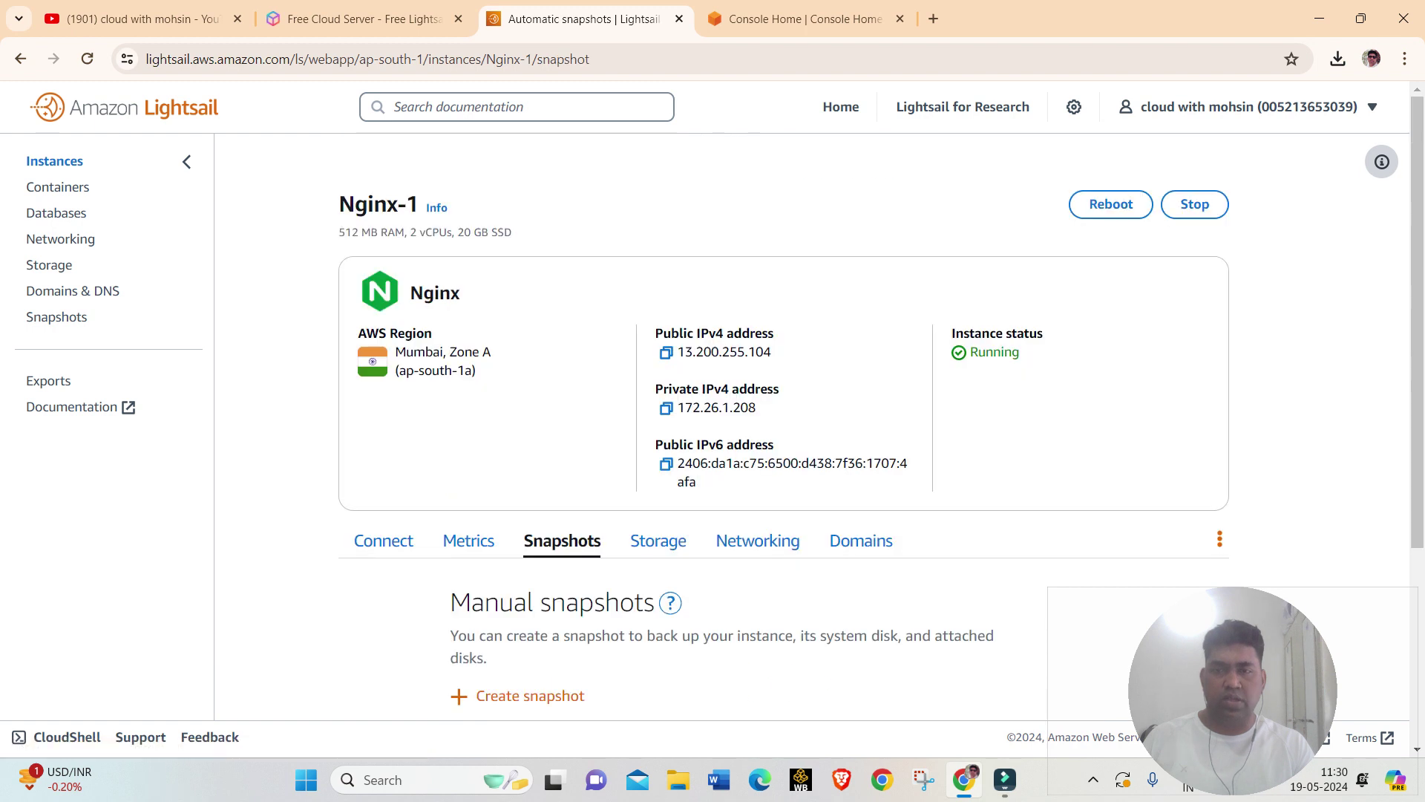
scroll(583, 264, "down", 2)
scroll(784, 426, "down", 2)
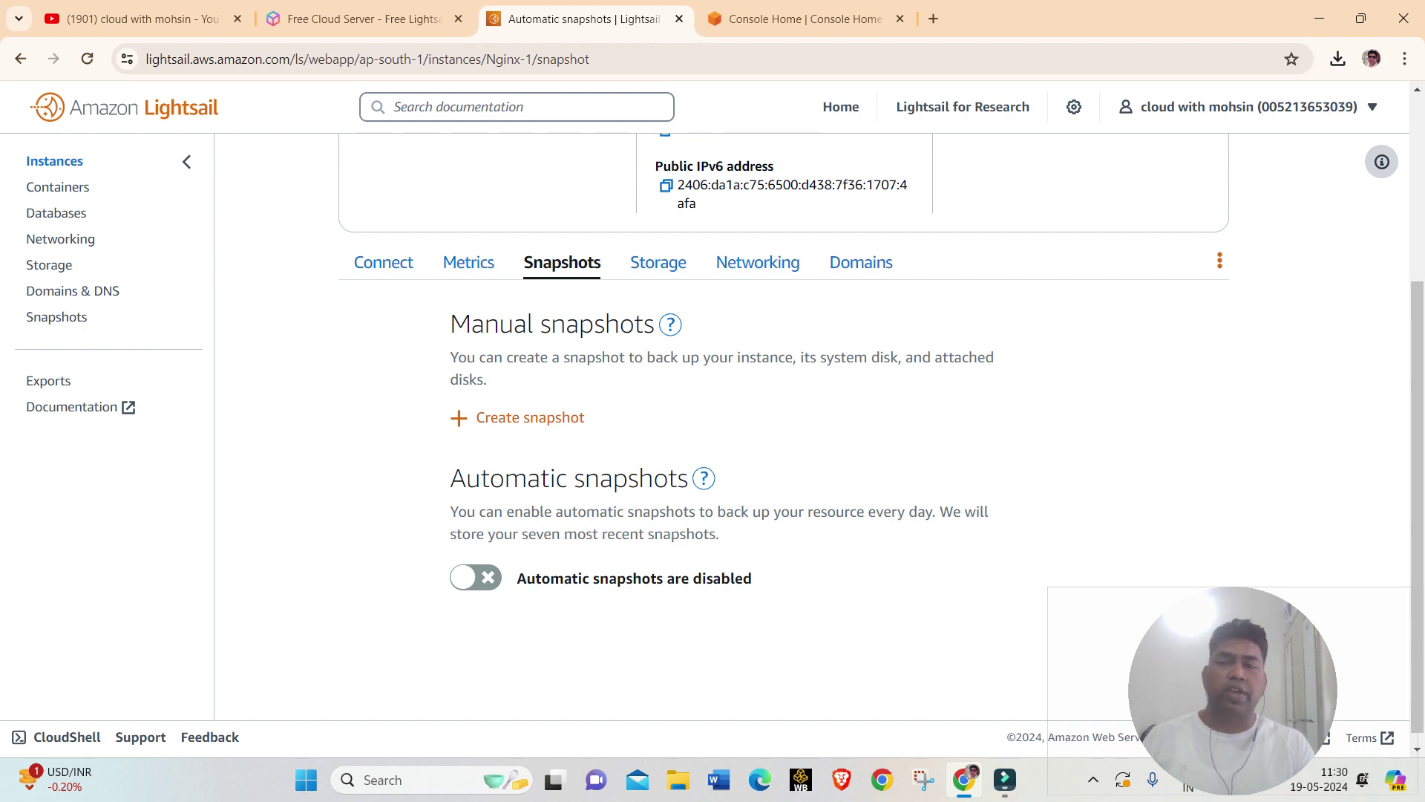
left_click_drag(451, 324, 635, 324)
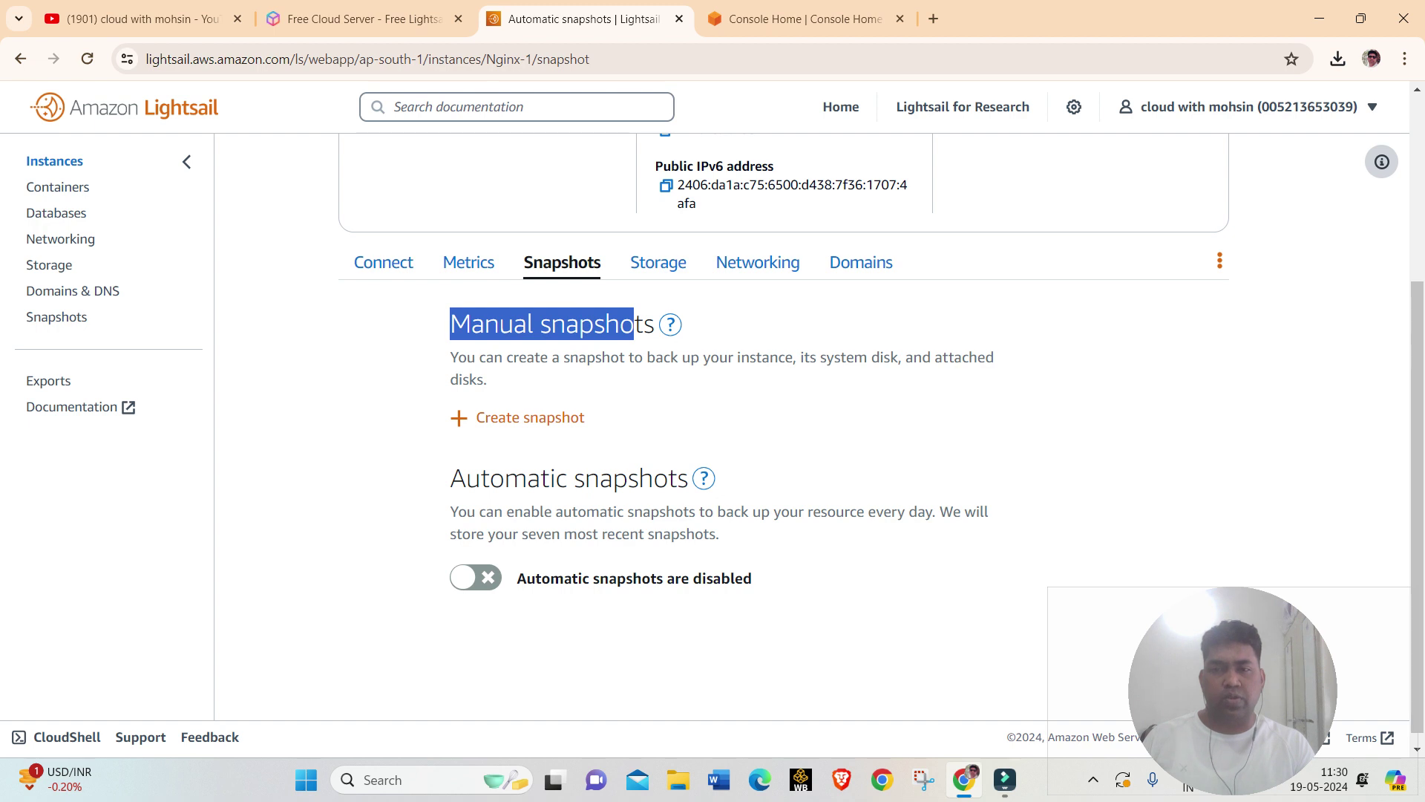
left_click(634, 324)
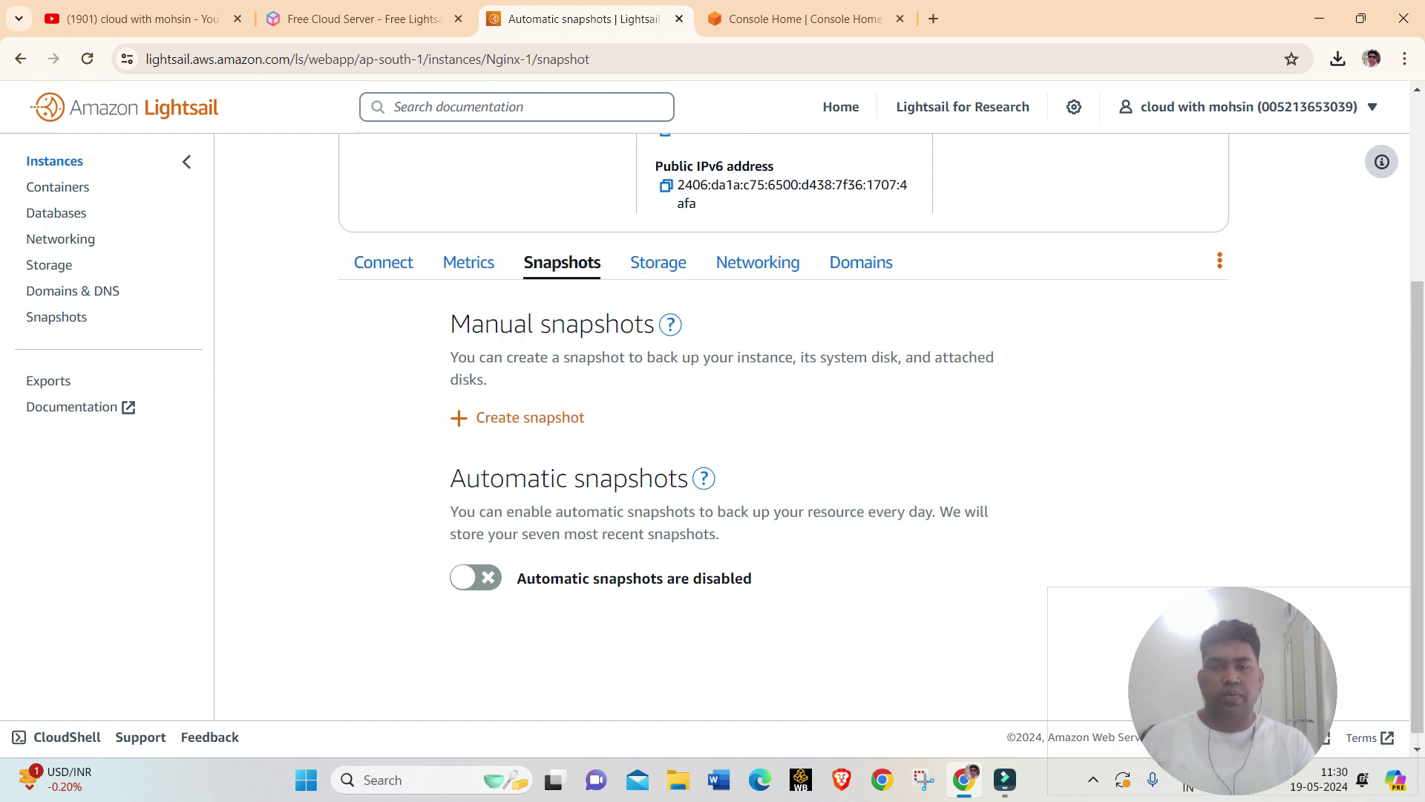
left_click_drag(699, 357, 487, 380)
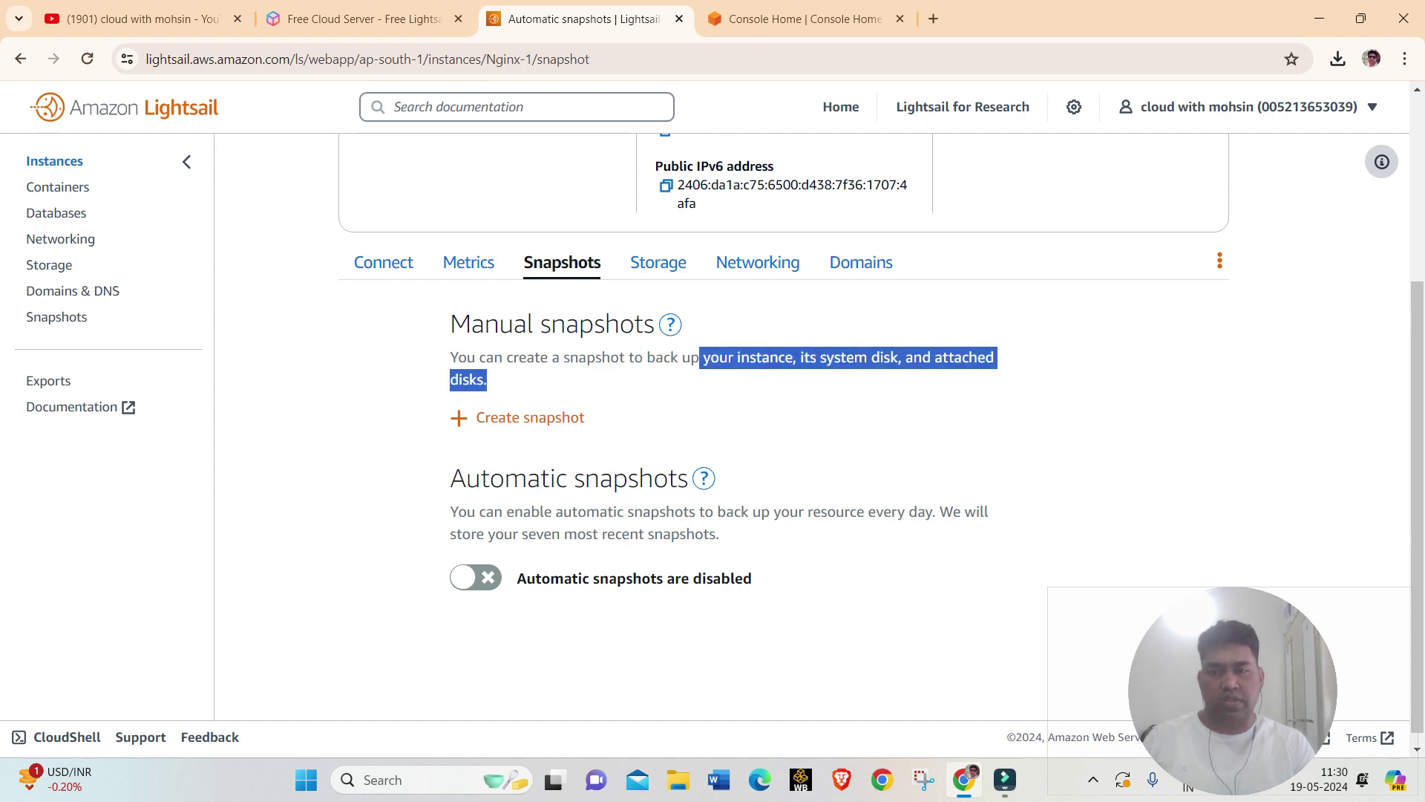
left_click(486, 380)
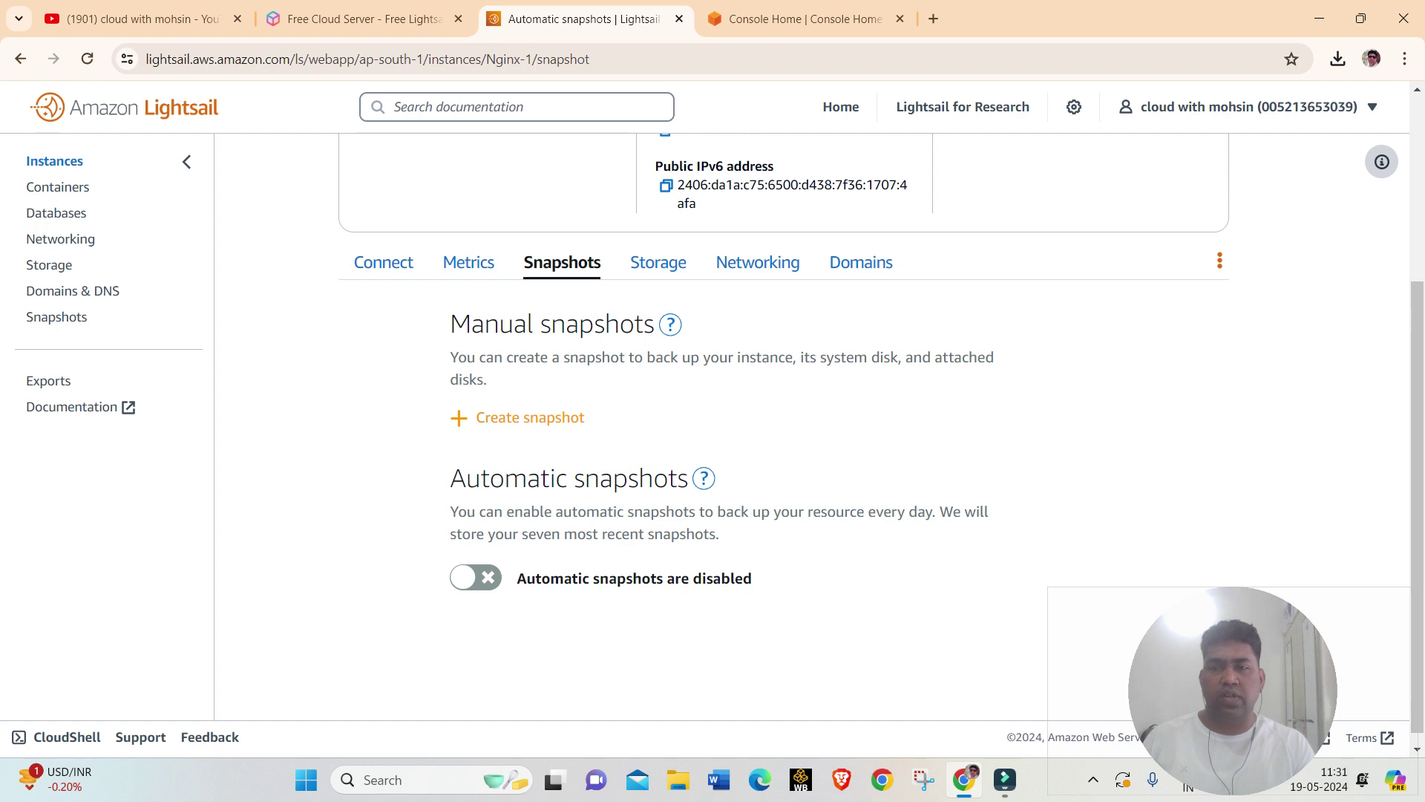
- Open the manual snapshot creation form, check its naming field, and cancel it without creating a snapshot
left_click(530, 417)
scroll(882, 433, "down", 1)
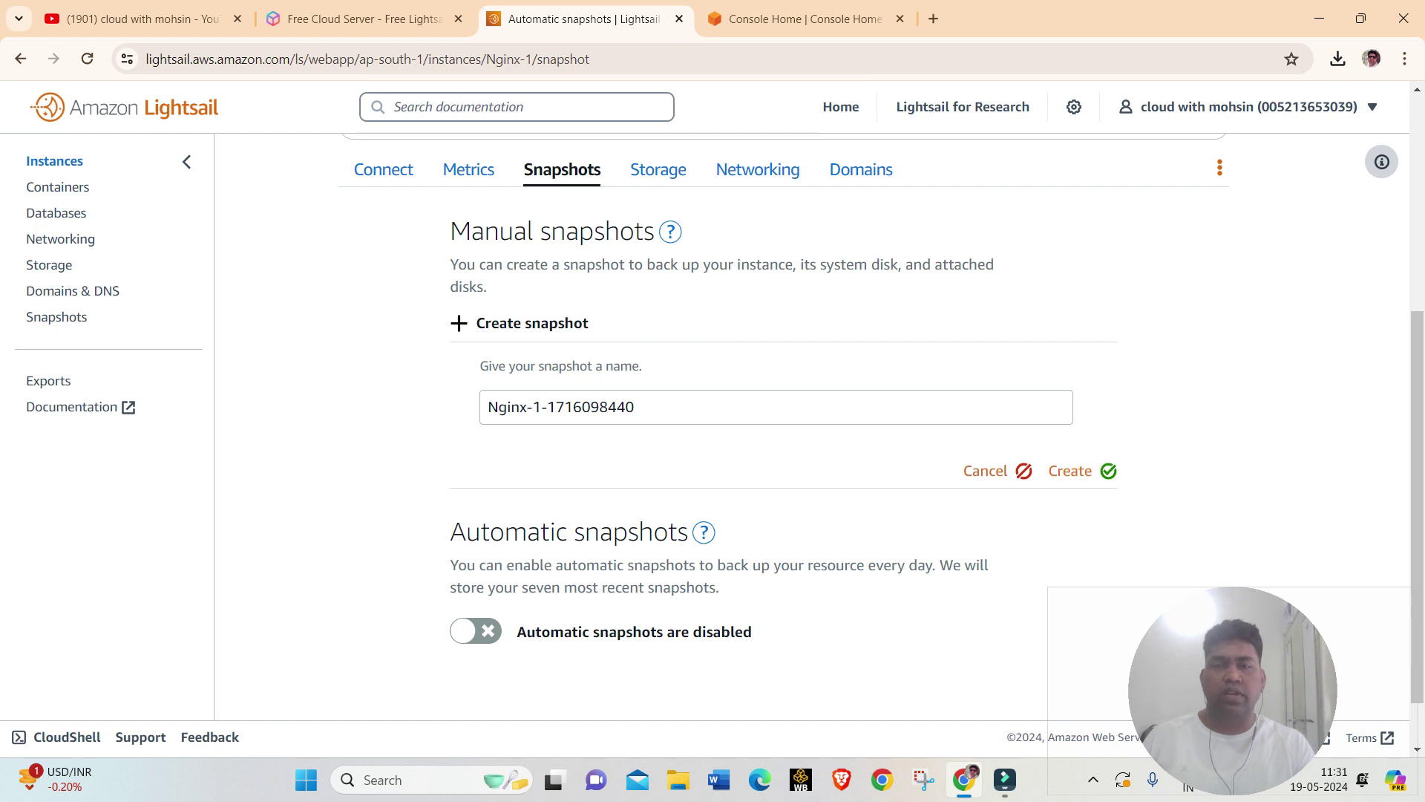
scroll(784, 433, "down", 1)
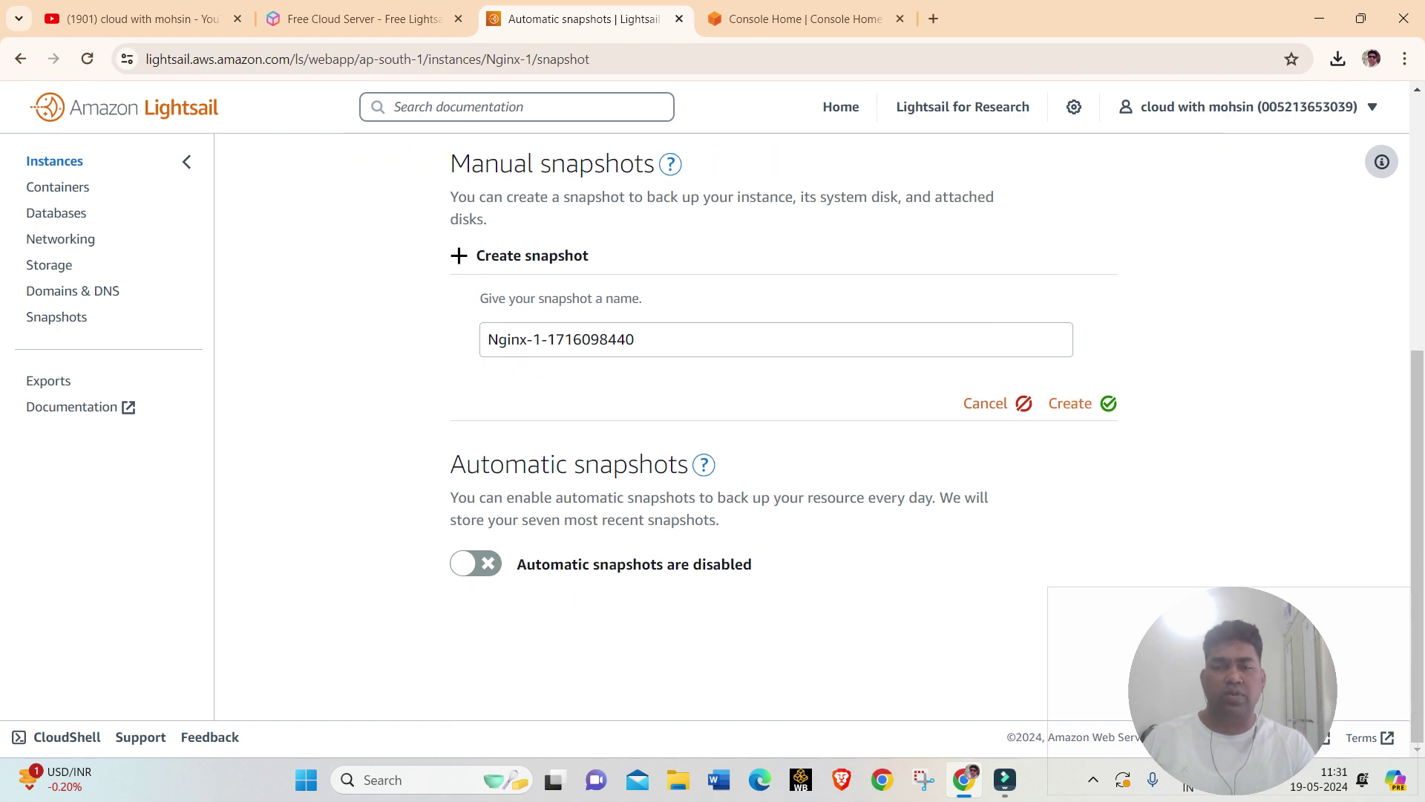
scroll(783, 432, "up", 5)
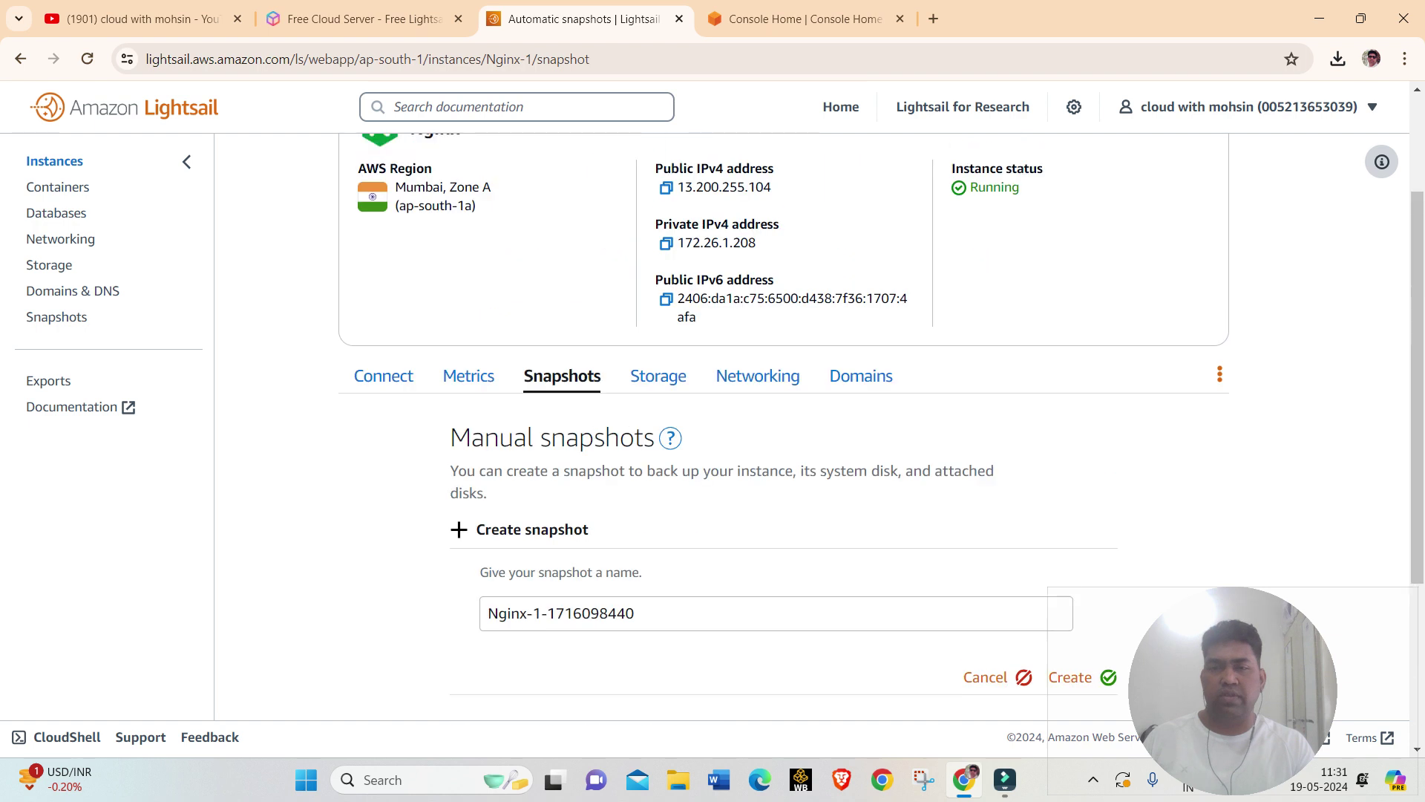
scroll(784, 433, "down", 4)
key("Escape")
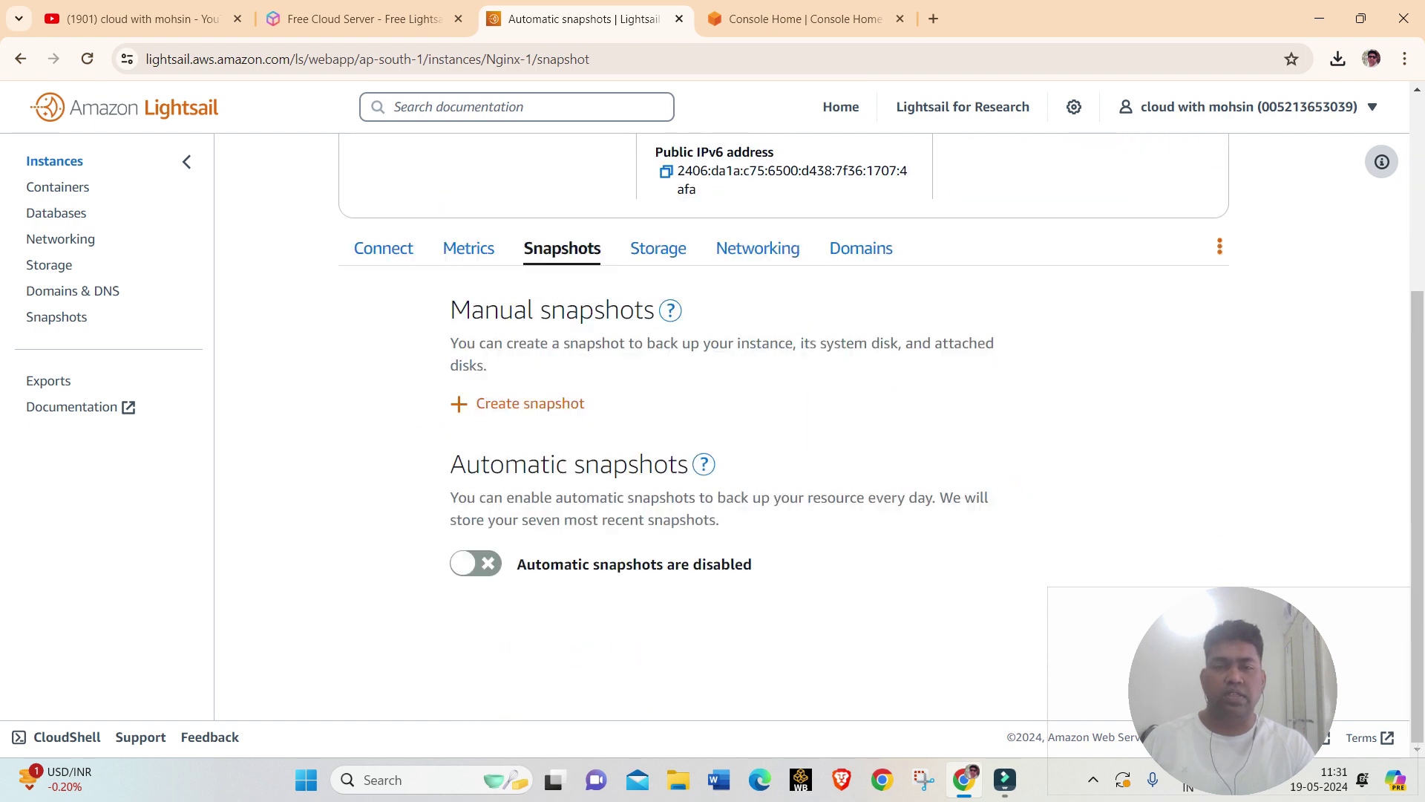
- Review the instance's storage and the location, size, pricing and tagging options for an additional disk, and return without creating one
left_click(658, 248)
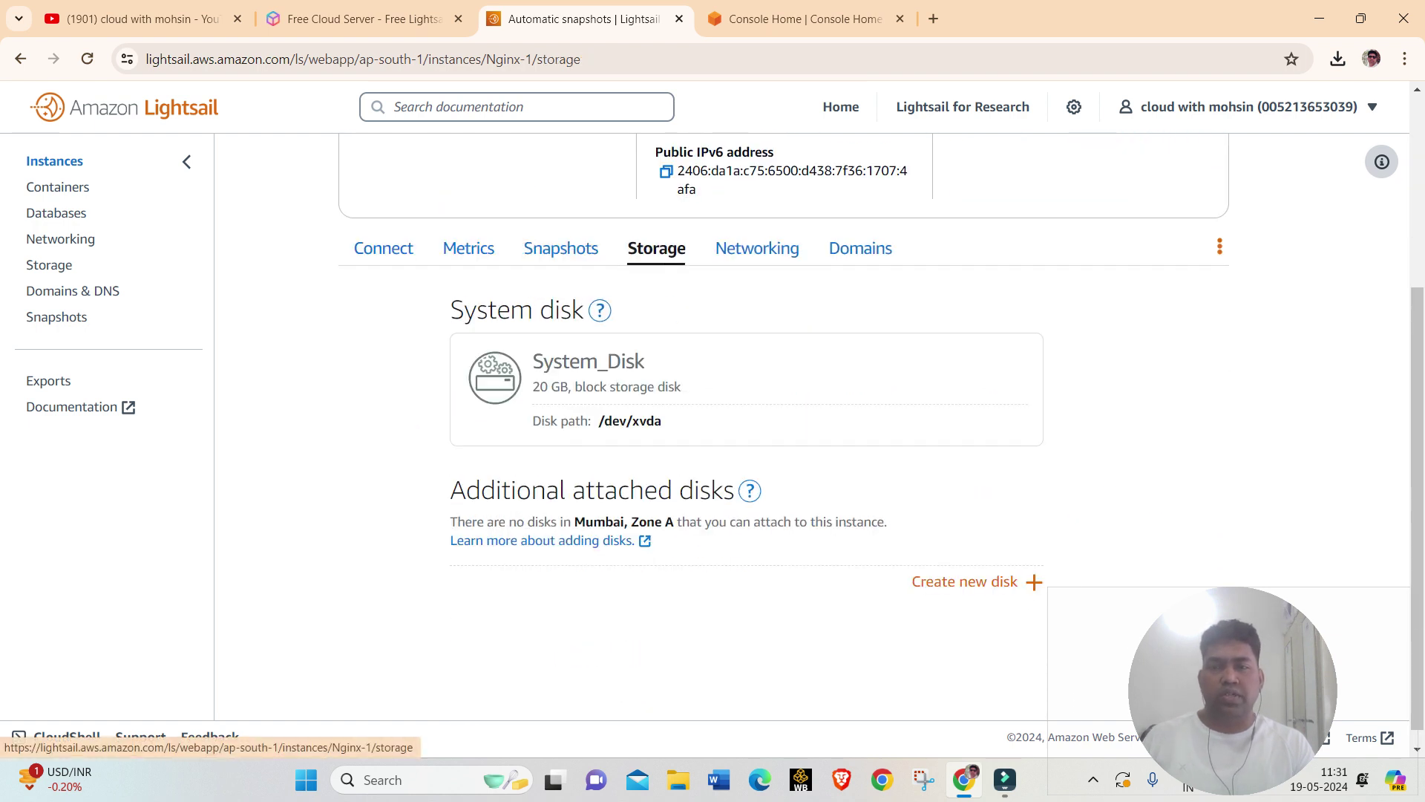
scroll(783, 438, "down", 1)
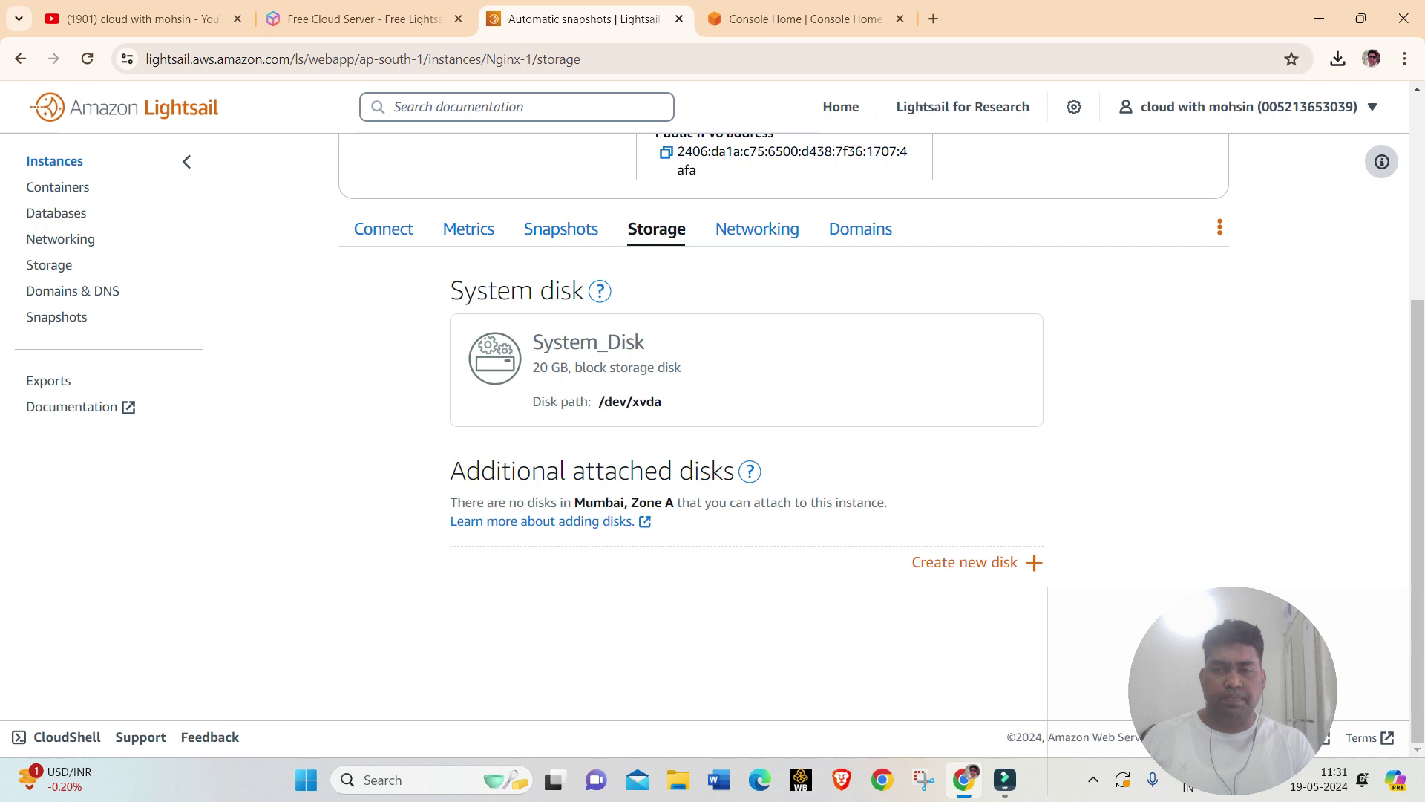
left_click(965, 561)
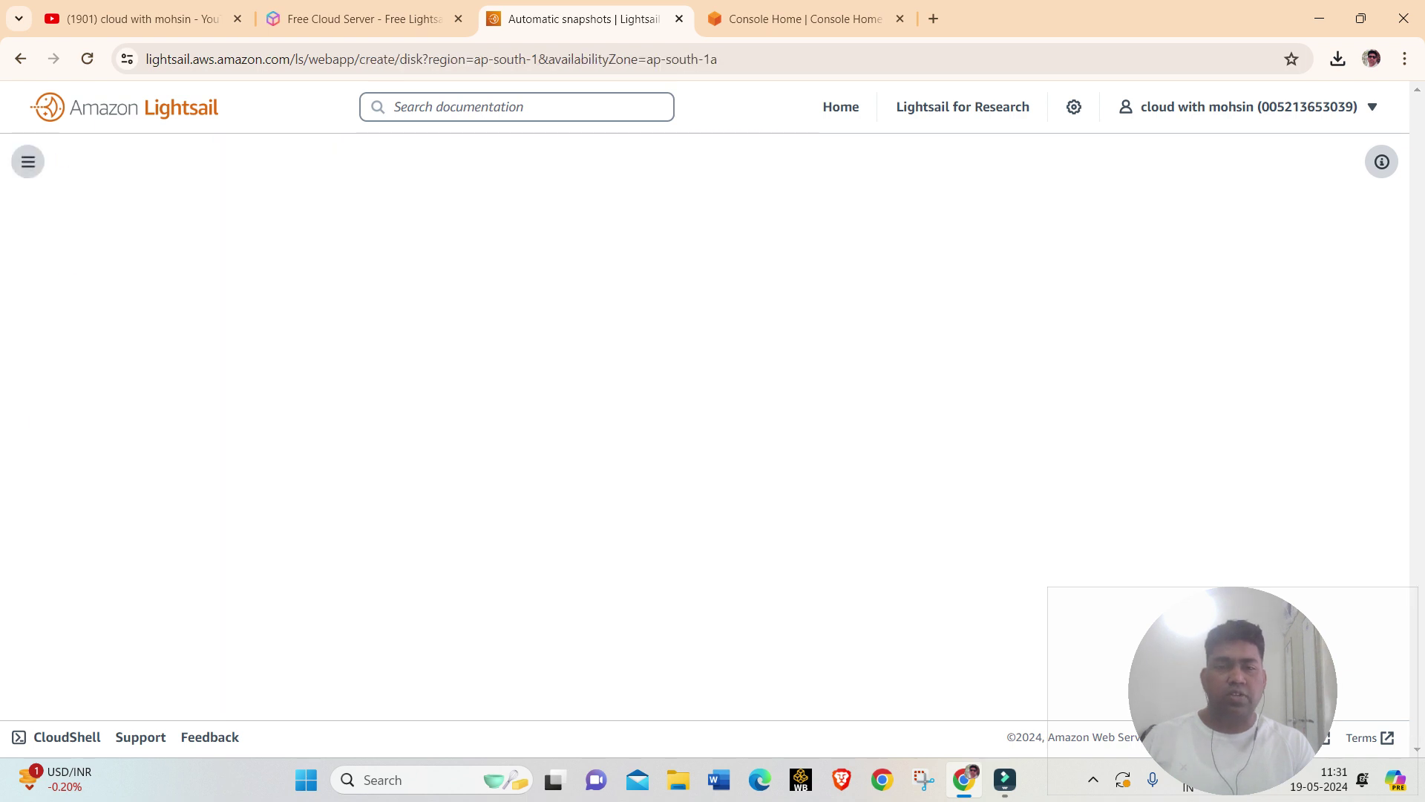
scroll(964, 562, "down", 3)
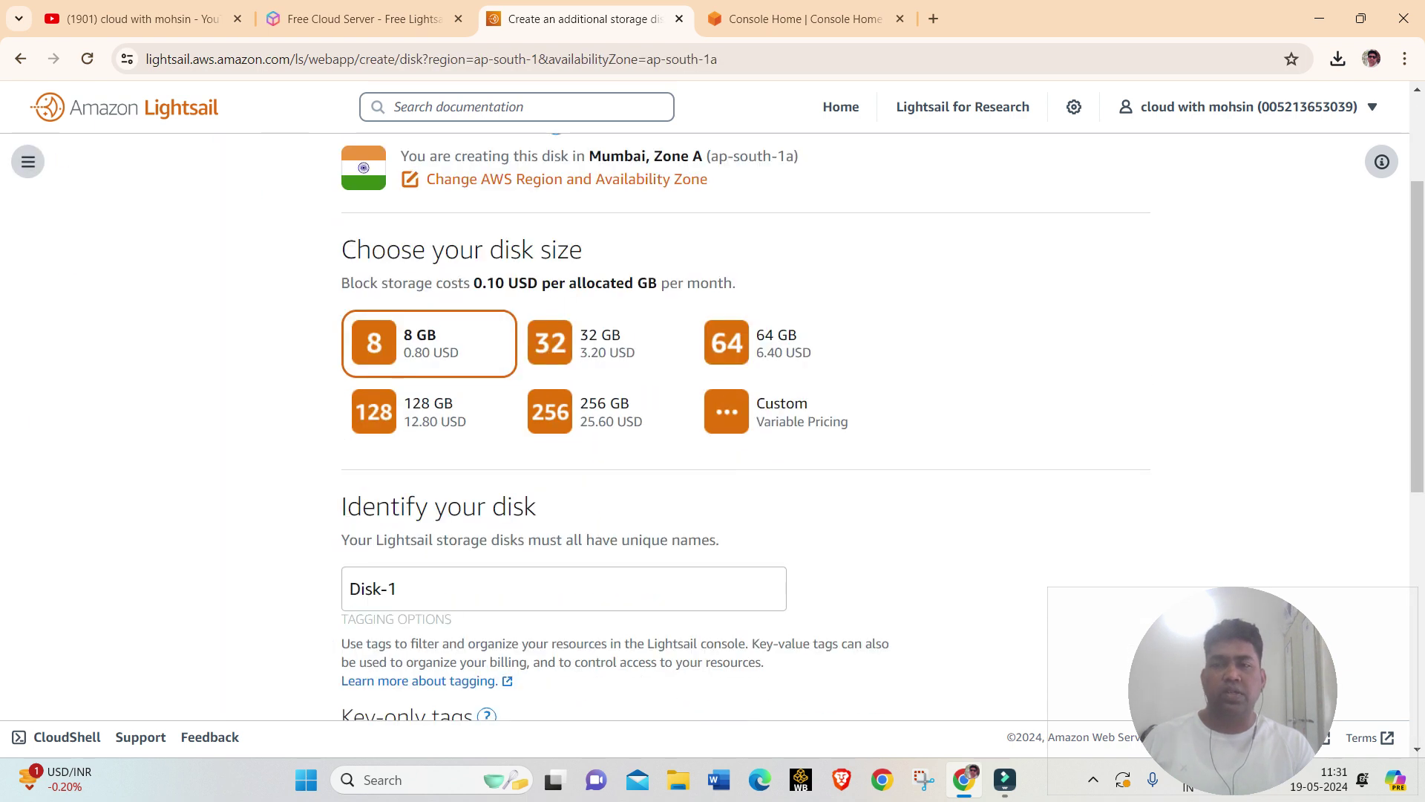
scroll(883, 428, "down", 4)
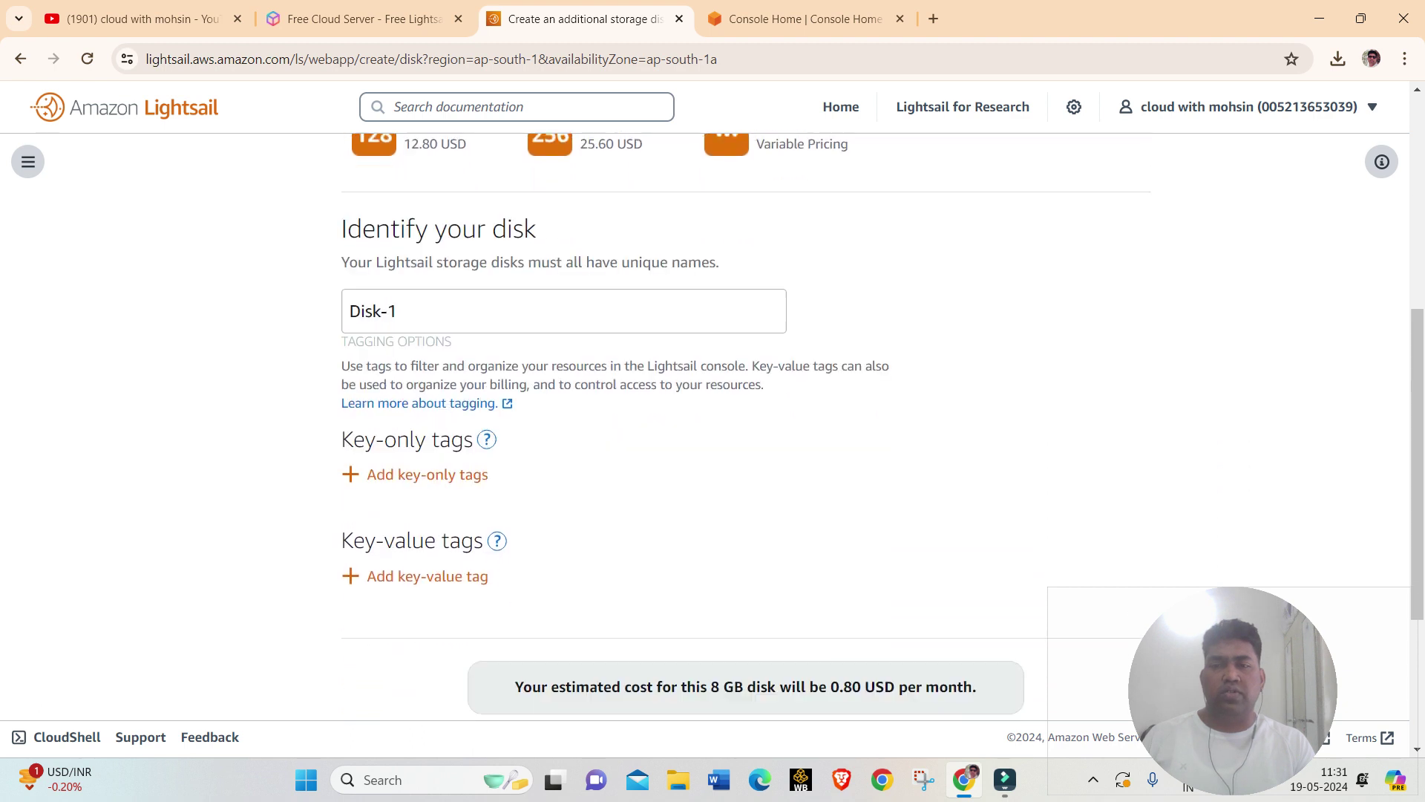
scroll(883, 428, "up", 4)
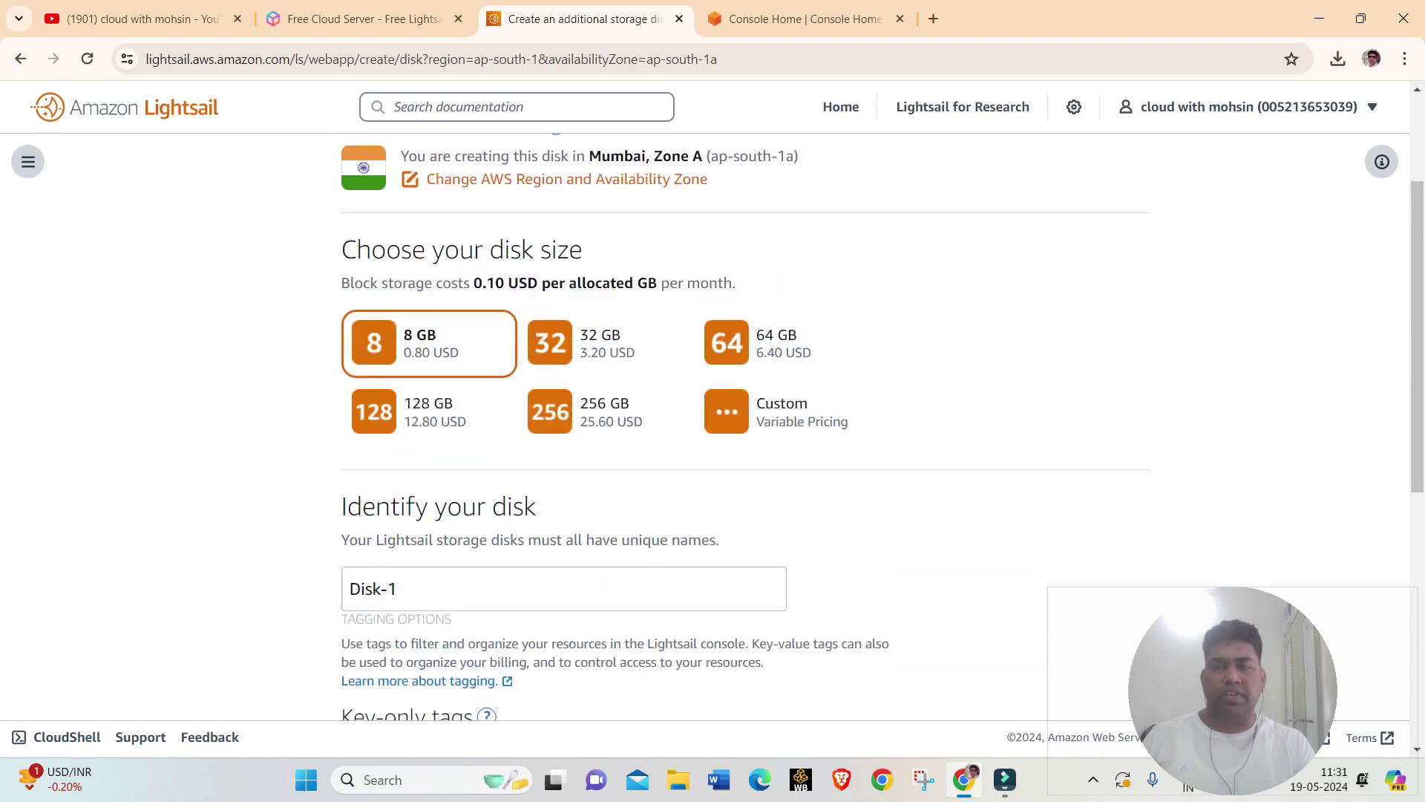
scroll(884, 427, "up", 1)
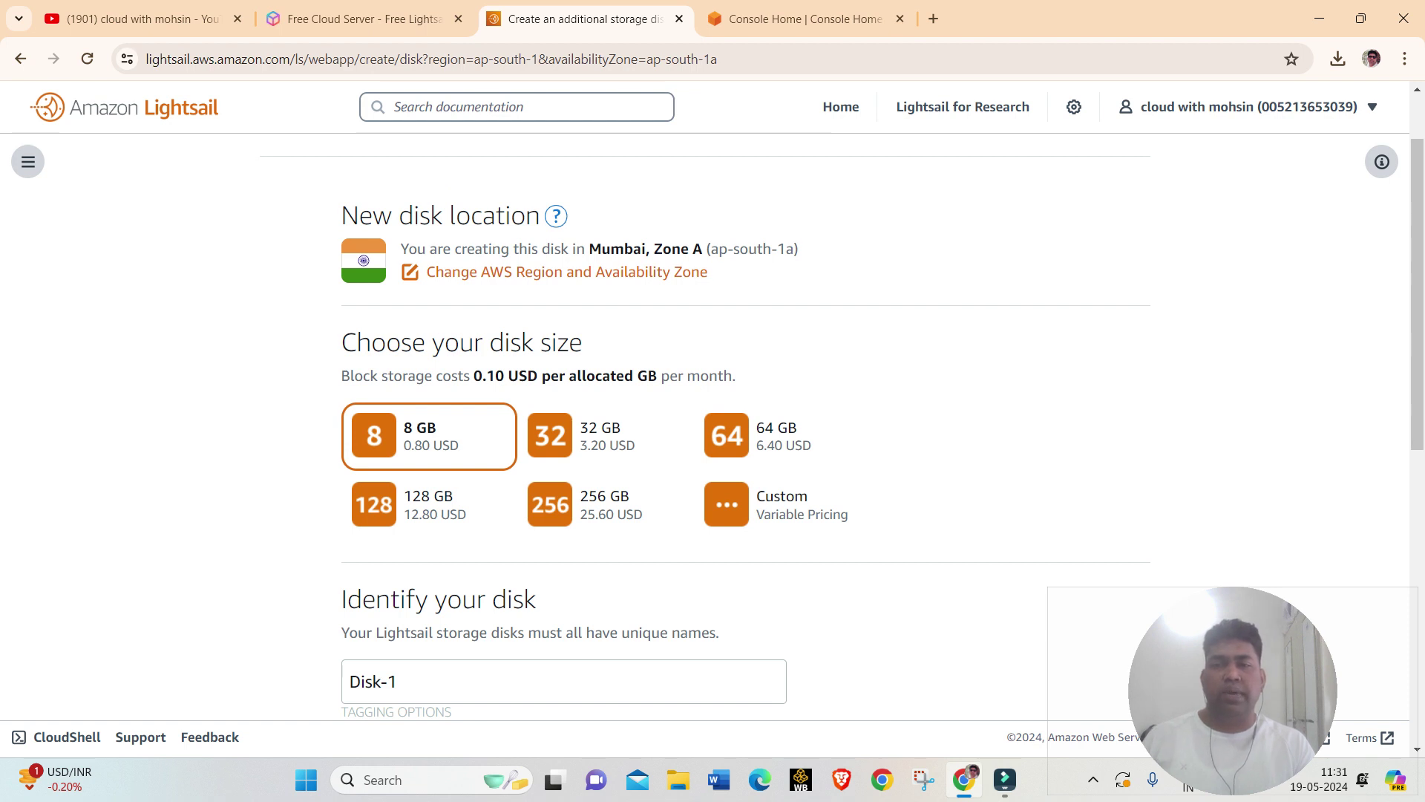
scroll(842, 421, "up", 1)
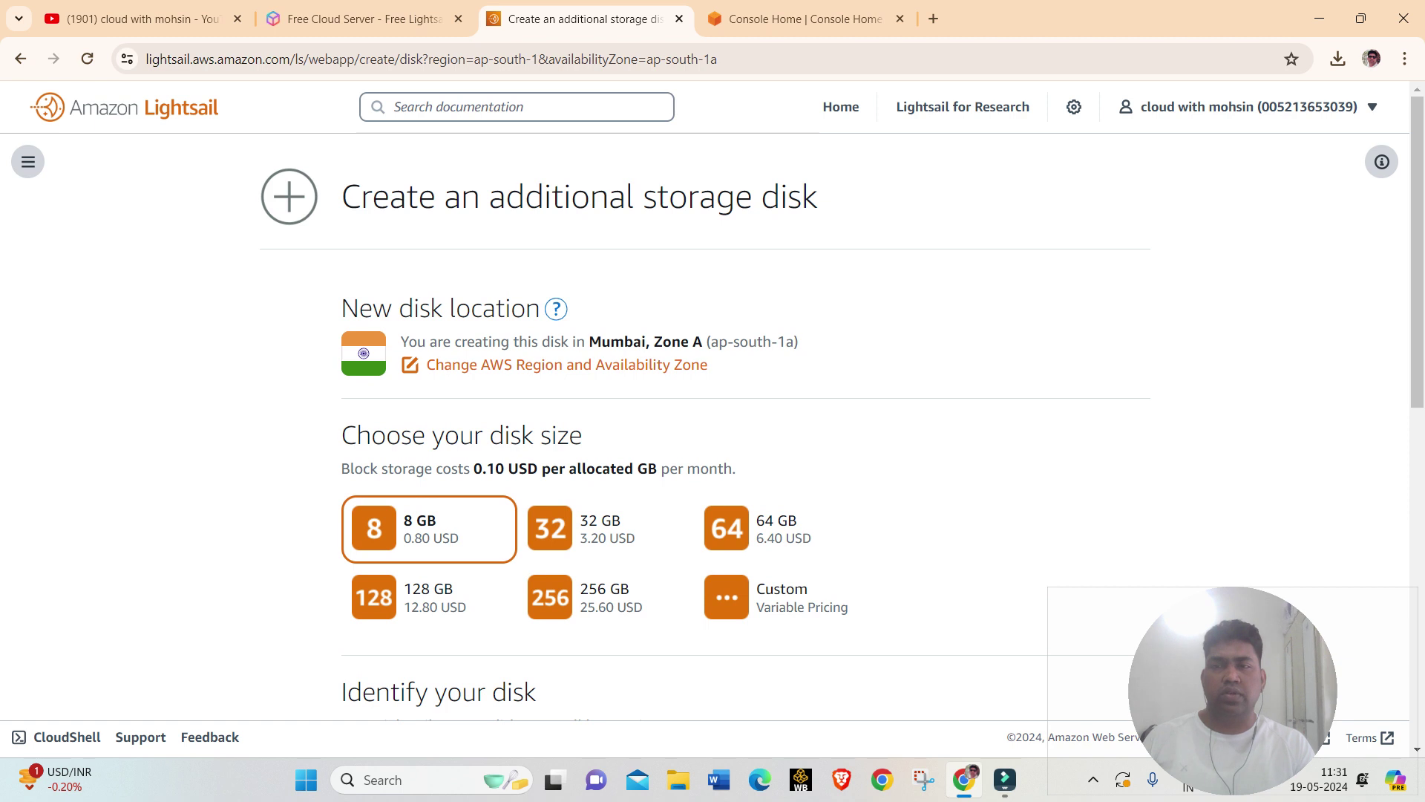
scroll(842, 421, "down", 10)
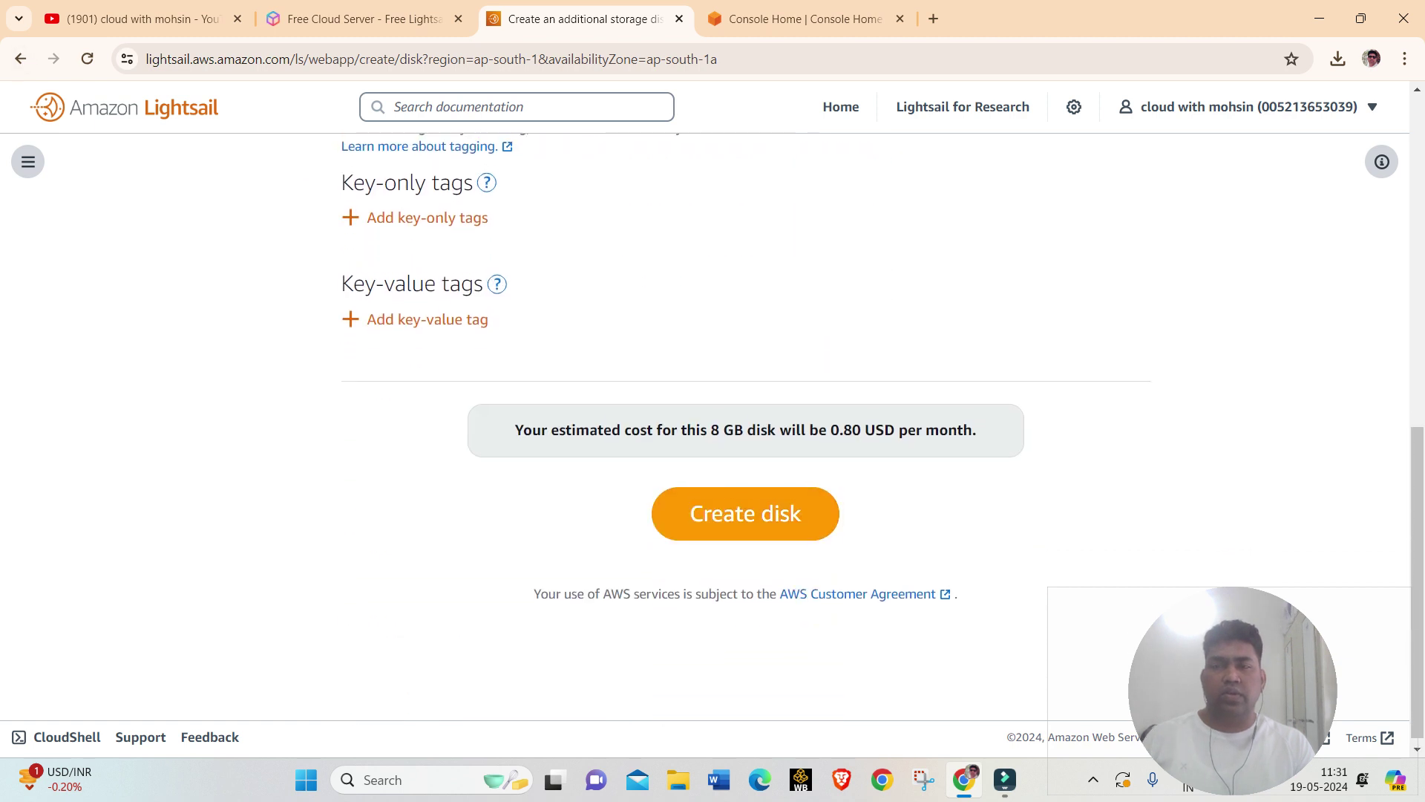
scroll(842, 421, "up", 10)
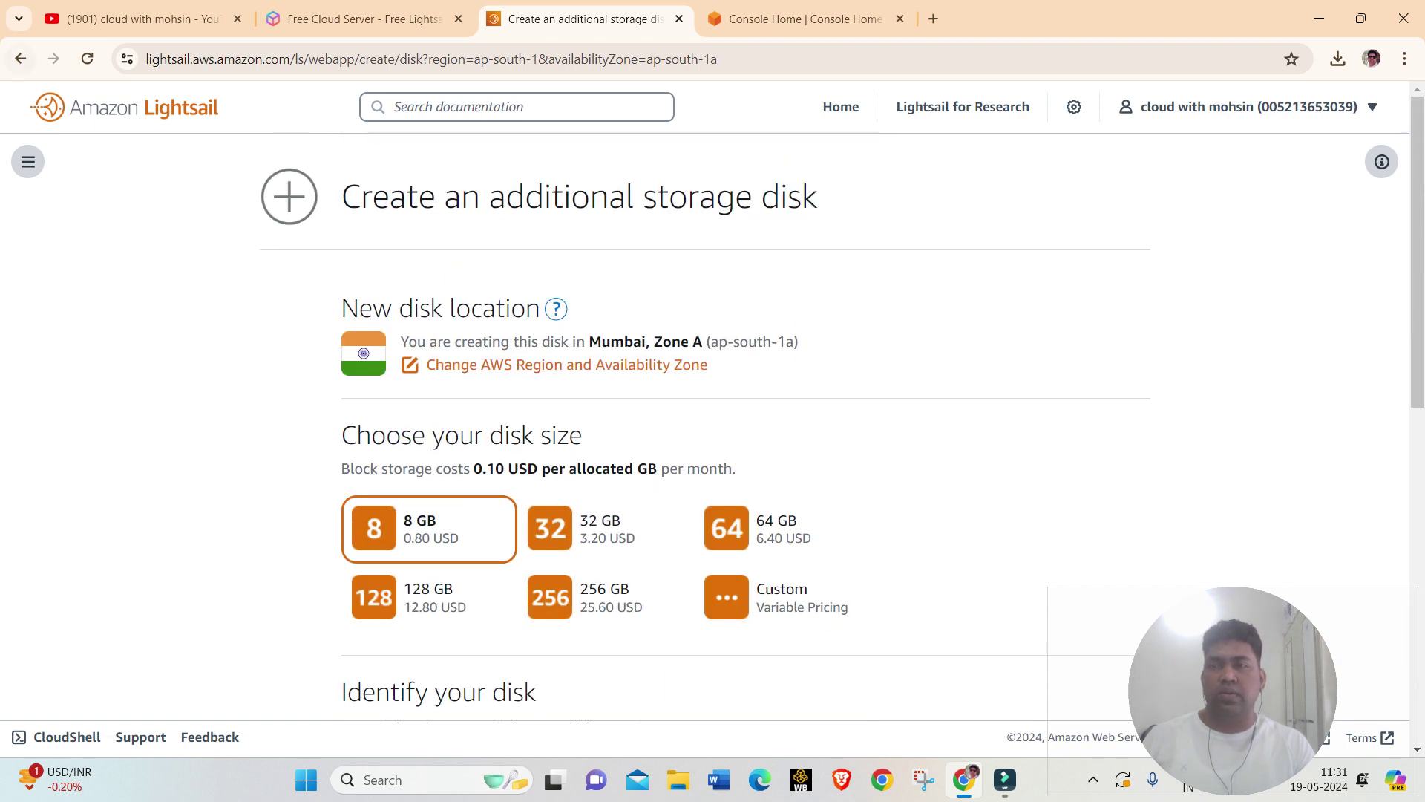
left_click(20, 58)
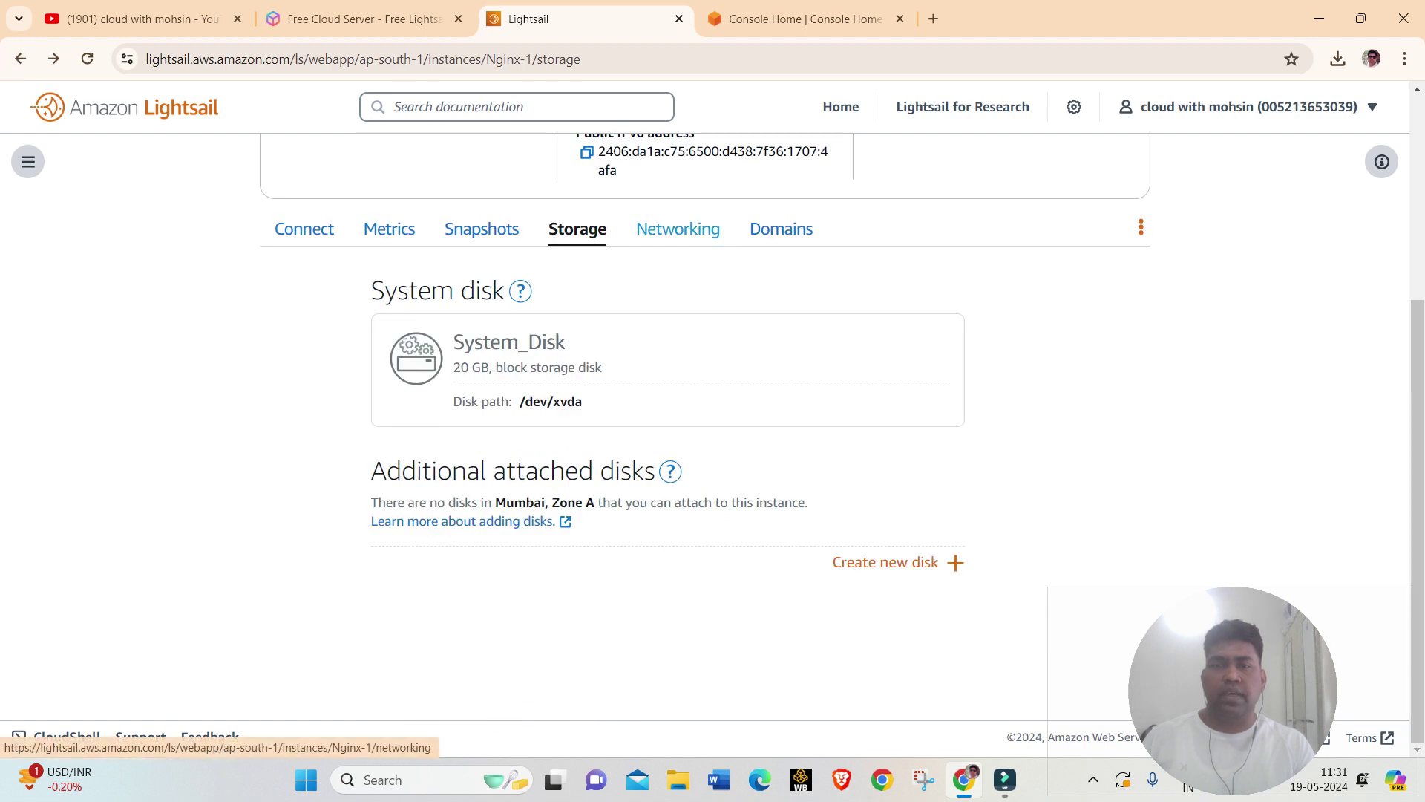
- Open the instance's networking settings and examine the public and private IPv4 addresses and the IPv4 firewall rules
left_click(677, 229)
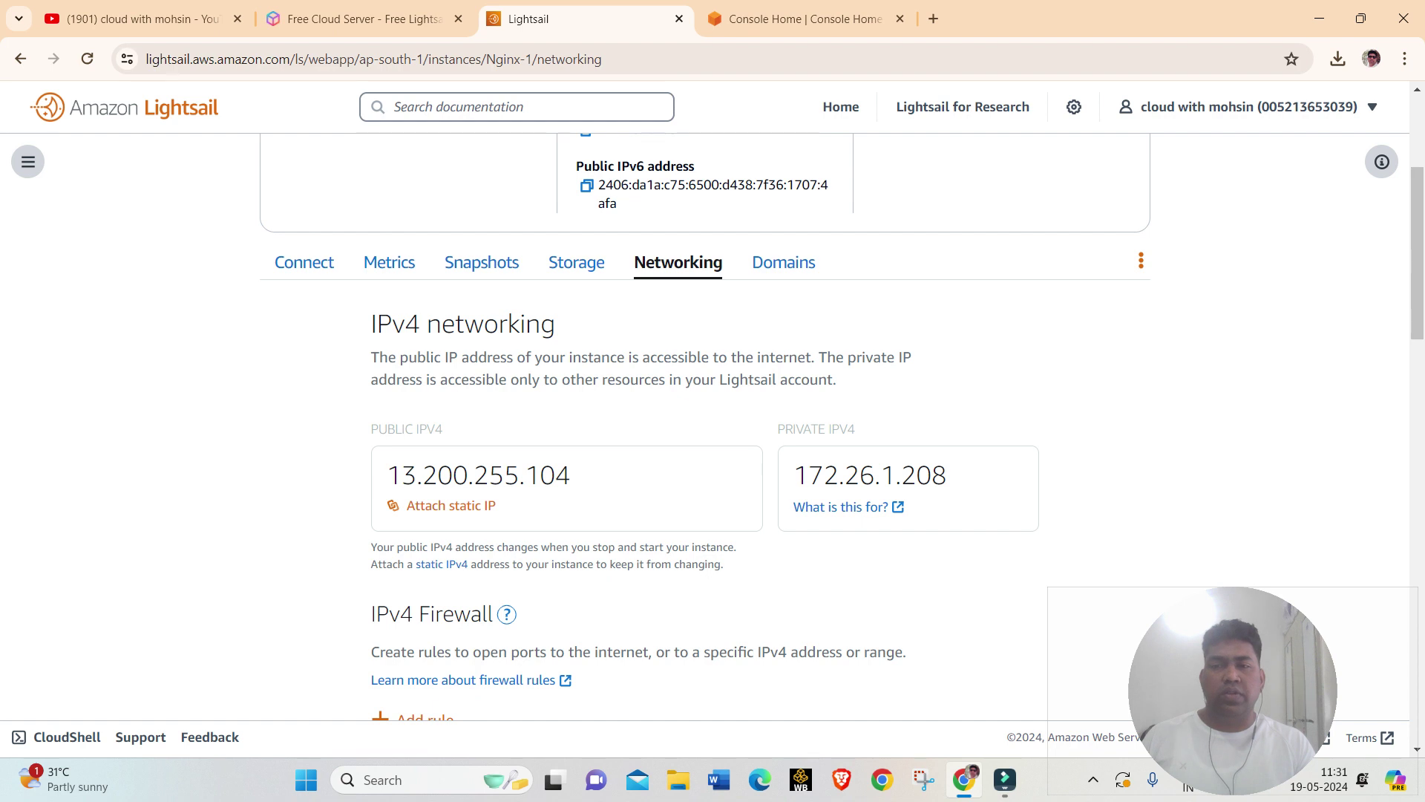
left_click_drag(371, 429, 443, 429)
scroll(713, 431, "down", 7)
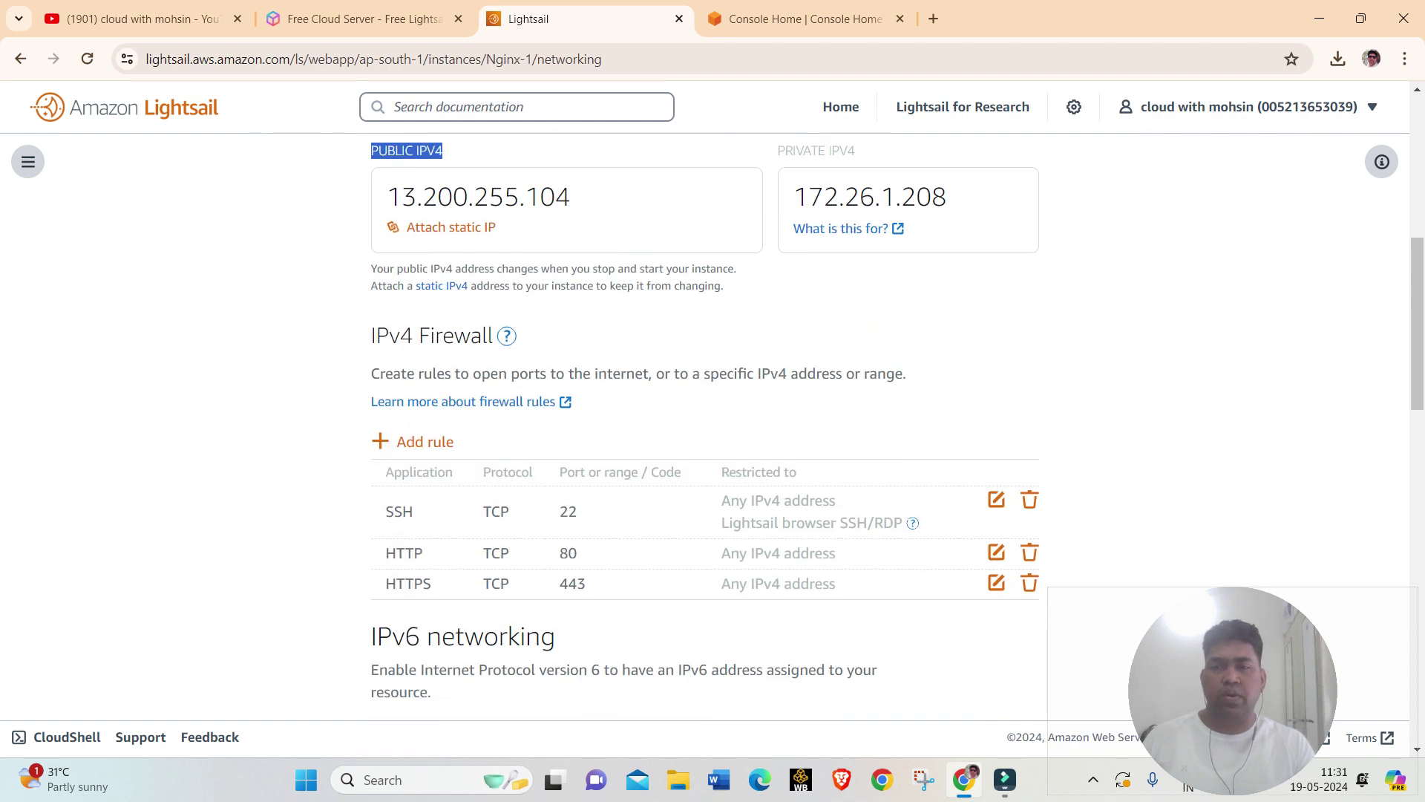
- Examine the IPv6 networking setting, public IPv6 address and IPv6 firewall rules, and return to the IPv4 firewall rules
scroll(712, 431, "down", 3)
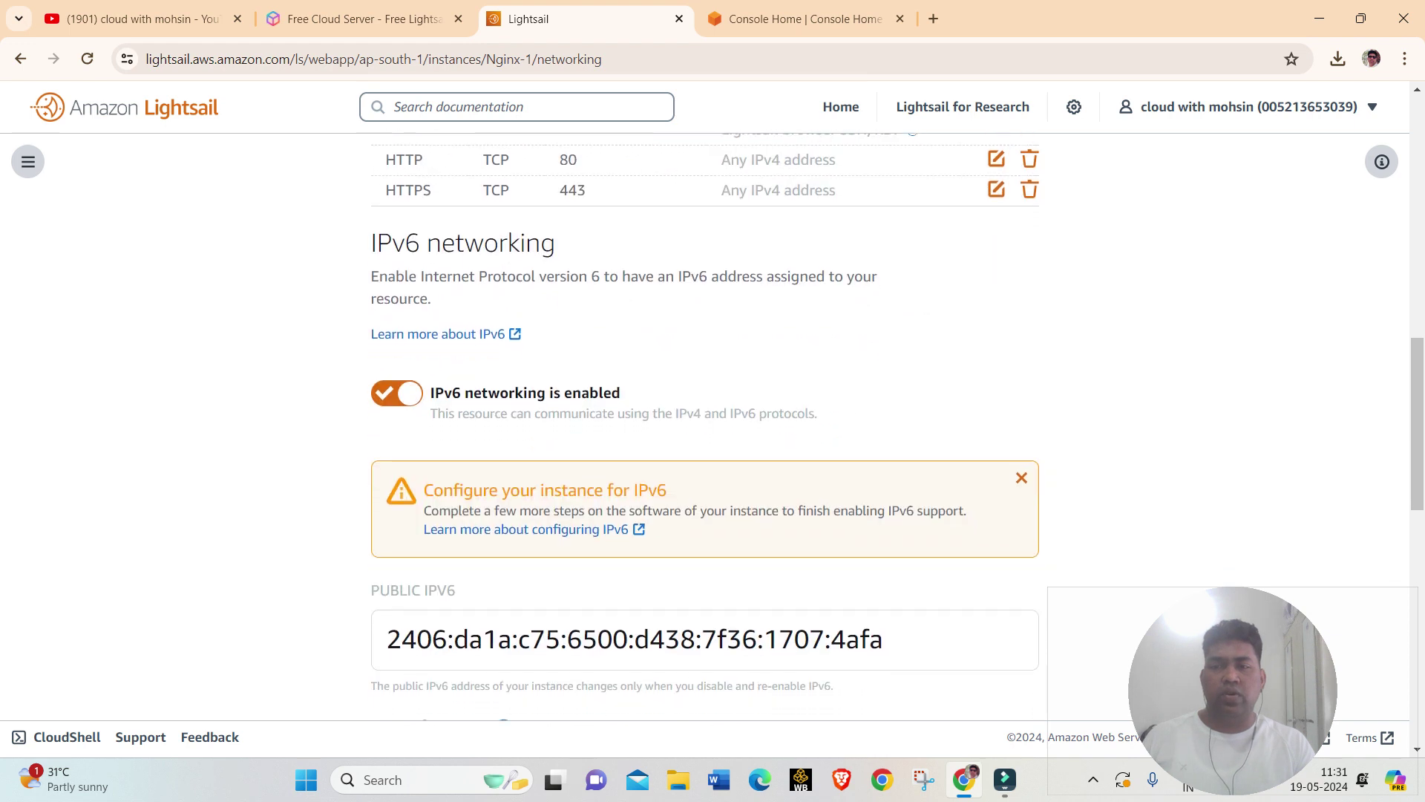
left_click_drag(387, 569, 883, 568)
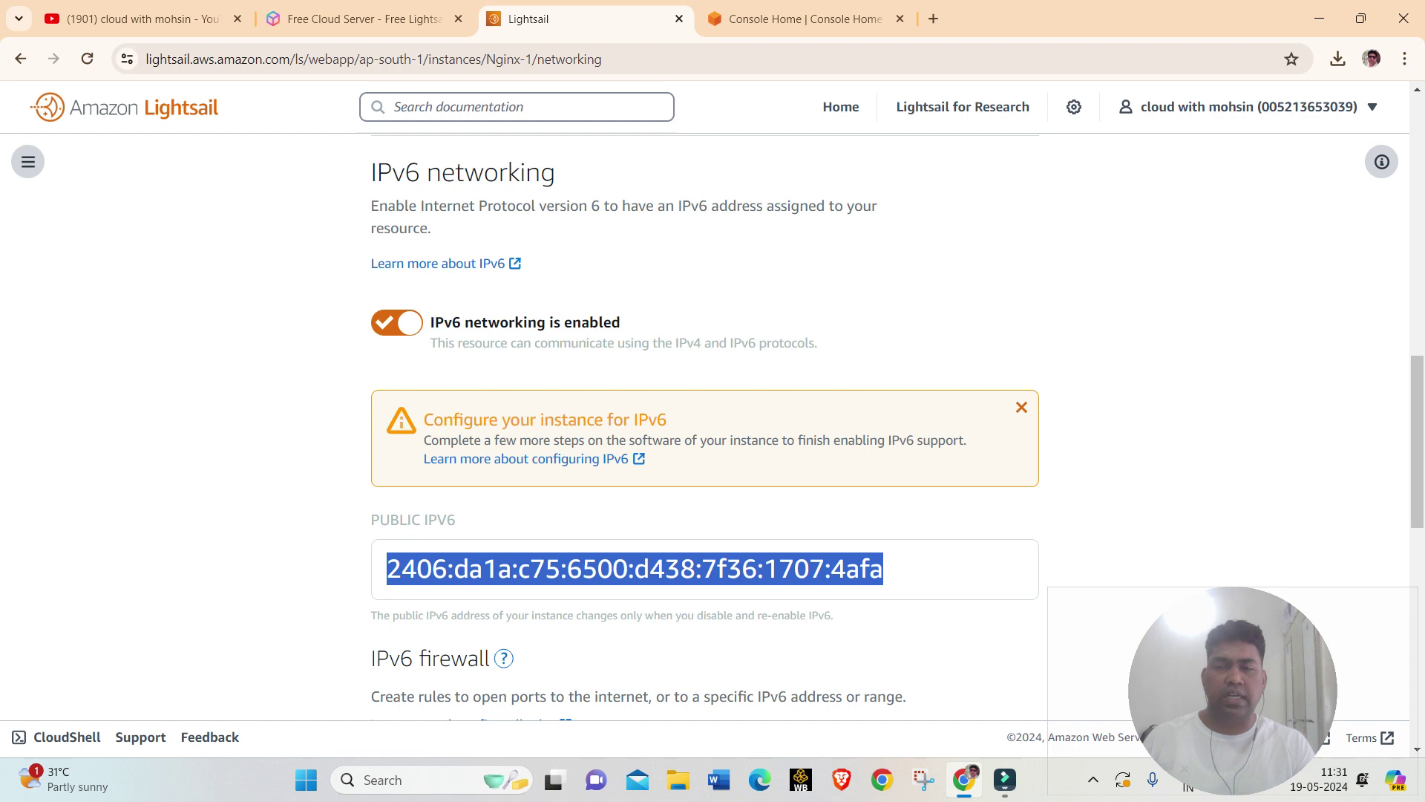
scroll(883, 568, "down", 3)
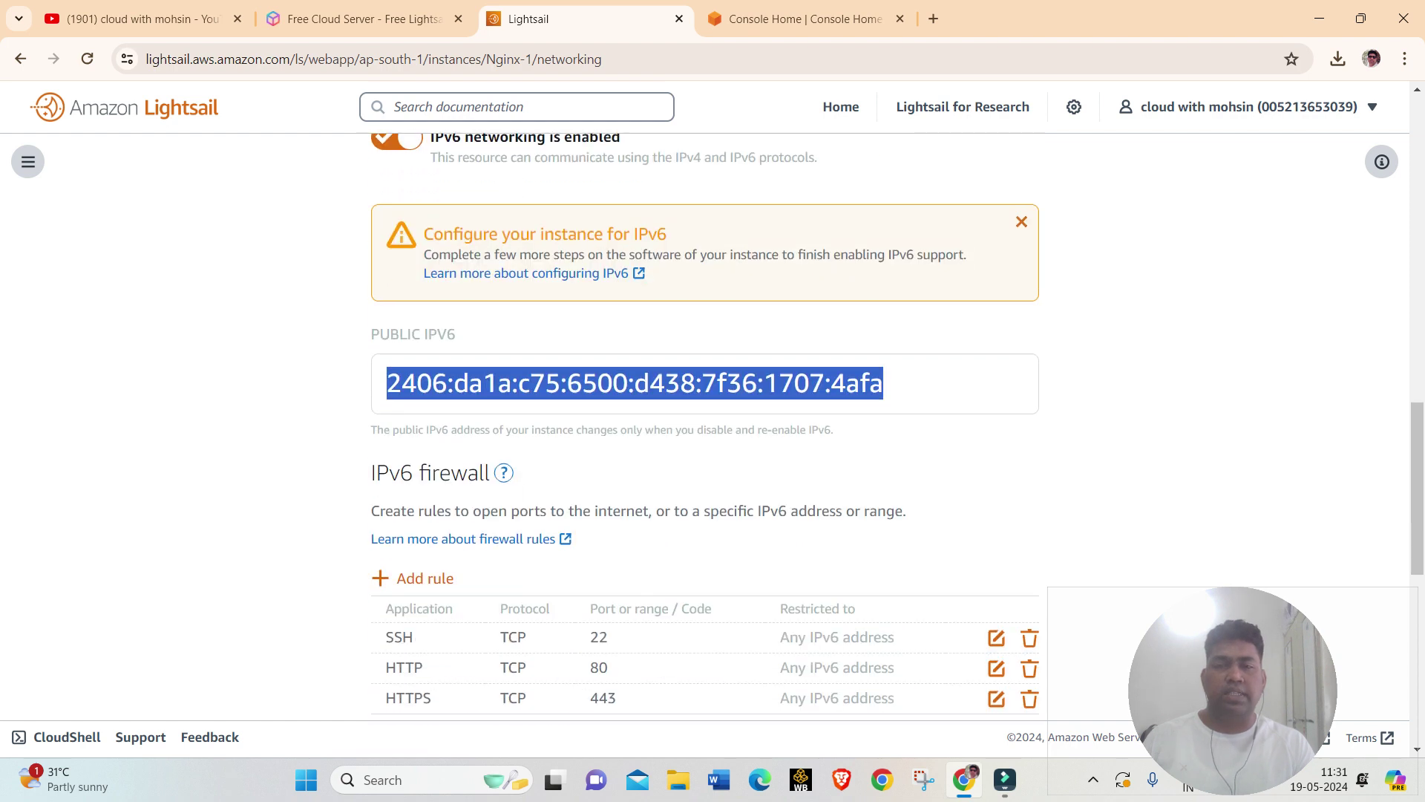
scroll(705, 423, "down", 2)
scroll(705, 423, "up", 1)
scroll(705, 423, "up", 8)
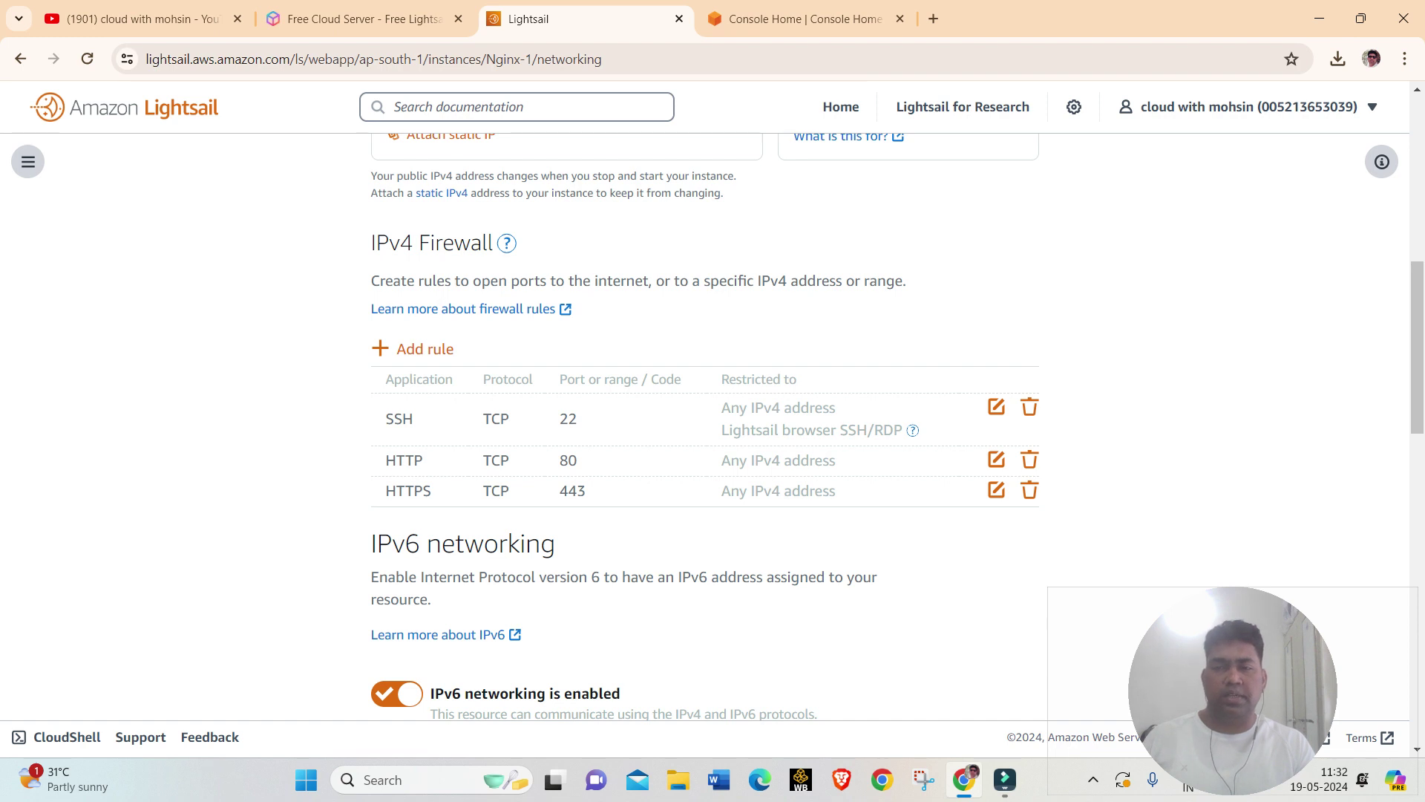
- Review the Restricted to column of the IPv4 firewall rules, the IPv6 firewall rules, and the load balancing and distribution sections
scroll(705, 445, "down", 1)
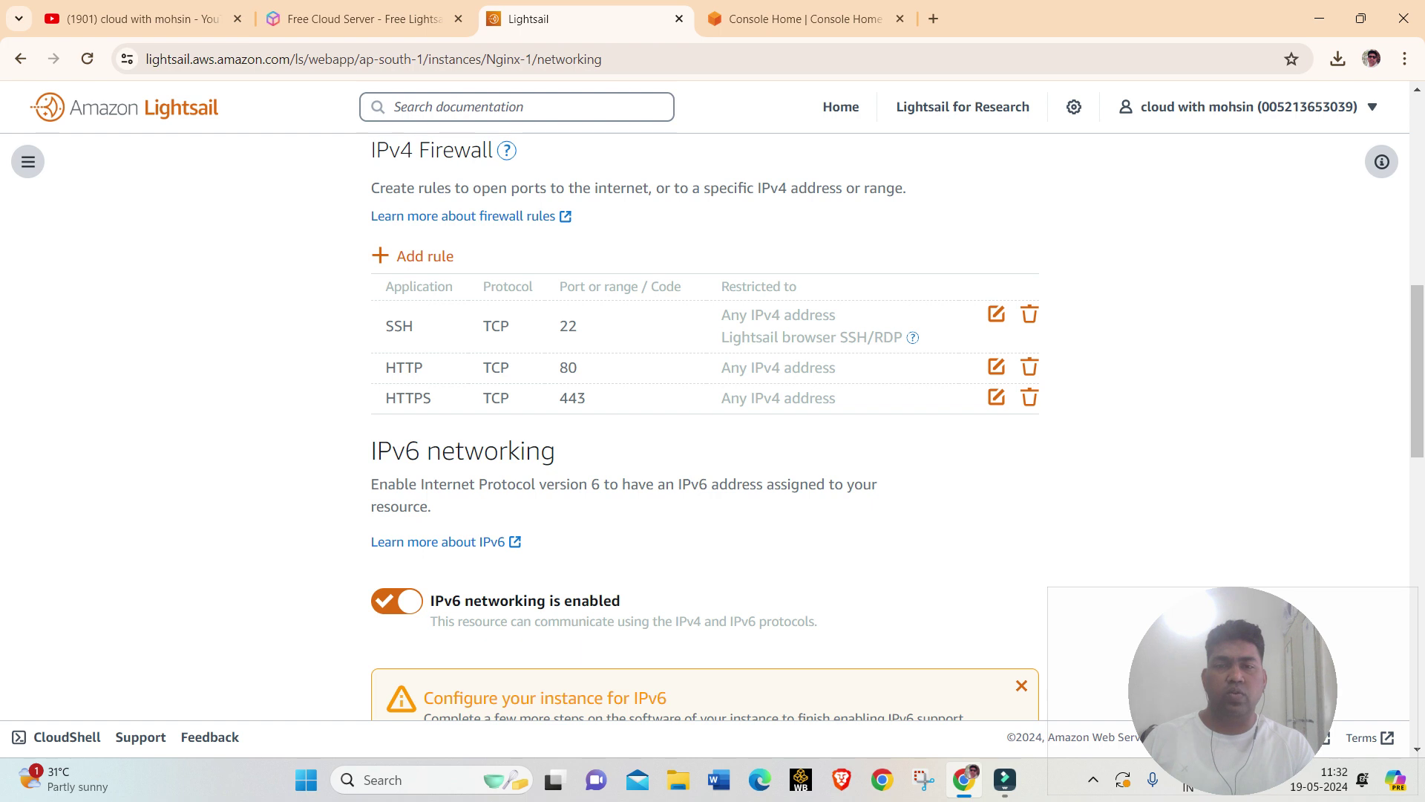
scroll(705, 445, "down", 1)
left_click_drag(721, 194, 797, 194)
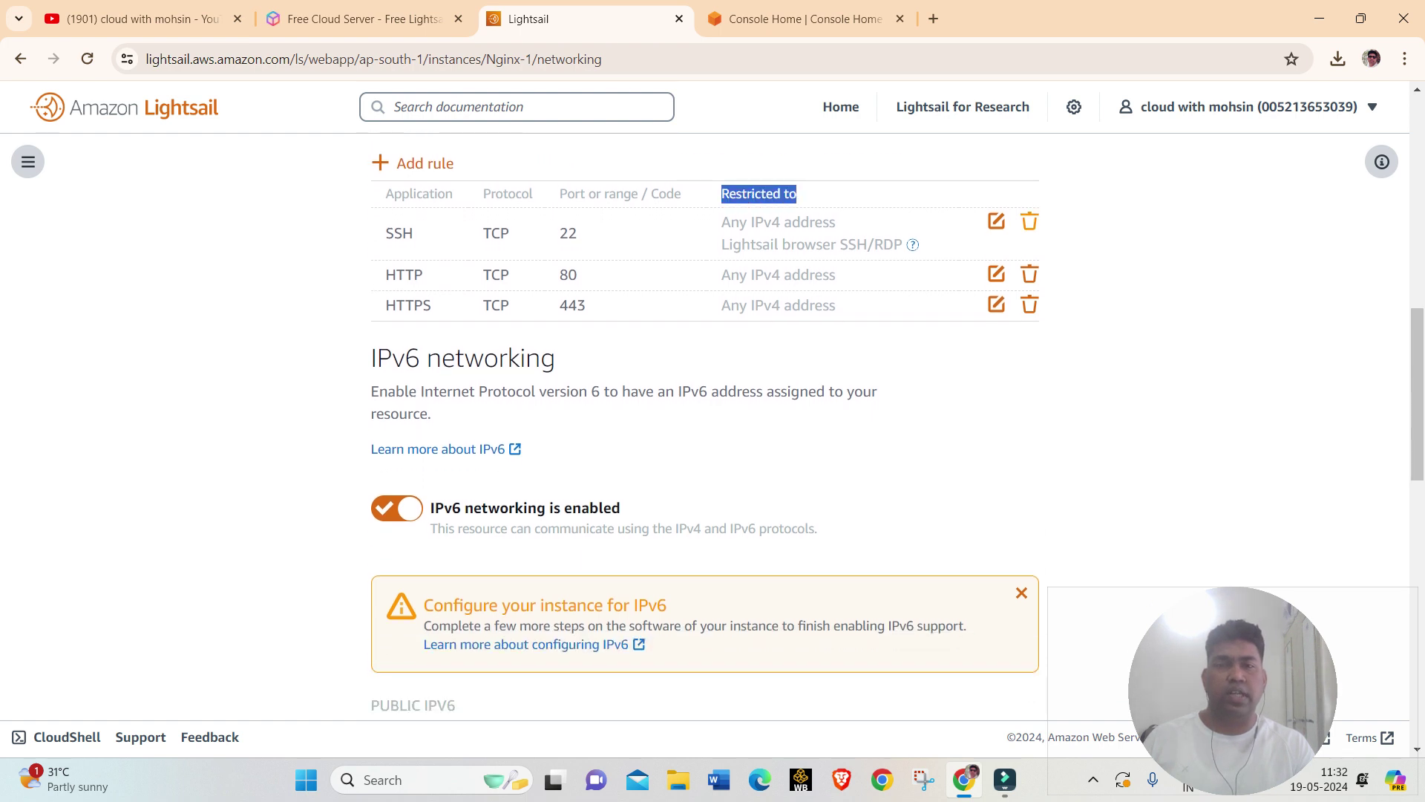
scroll(705, 427, "down", 8)
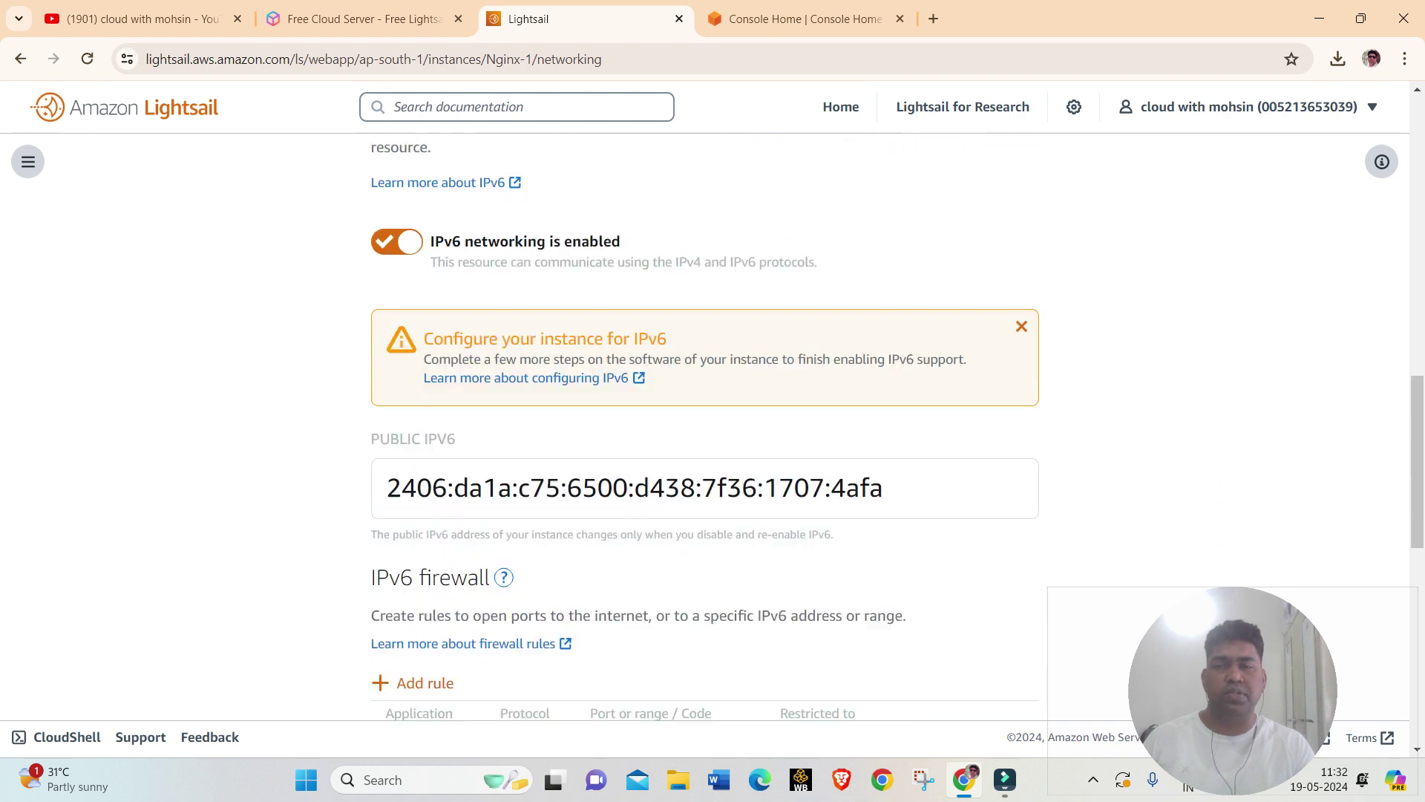
scroll(705, 428, "up", 1)
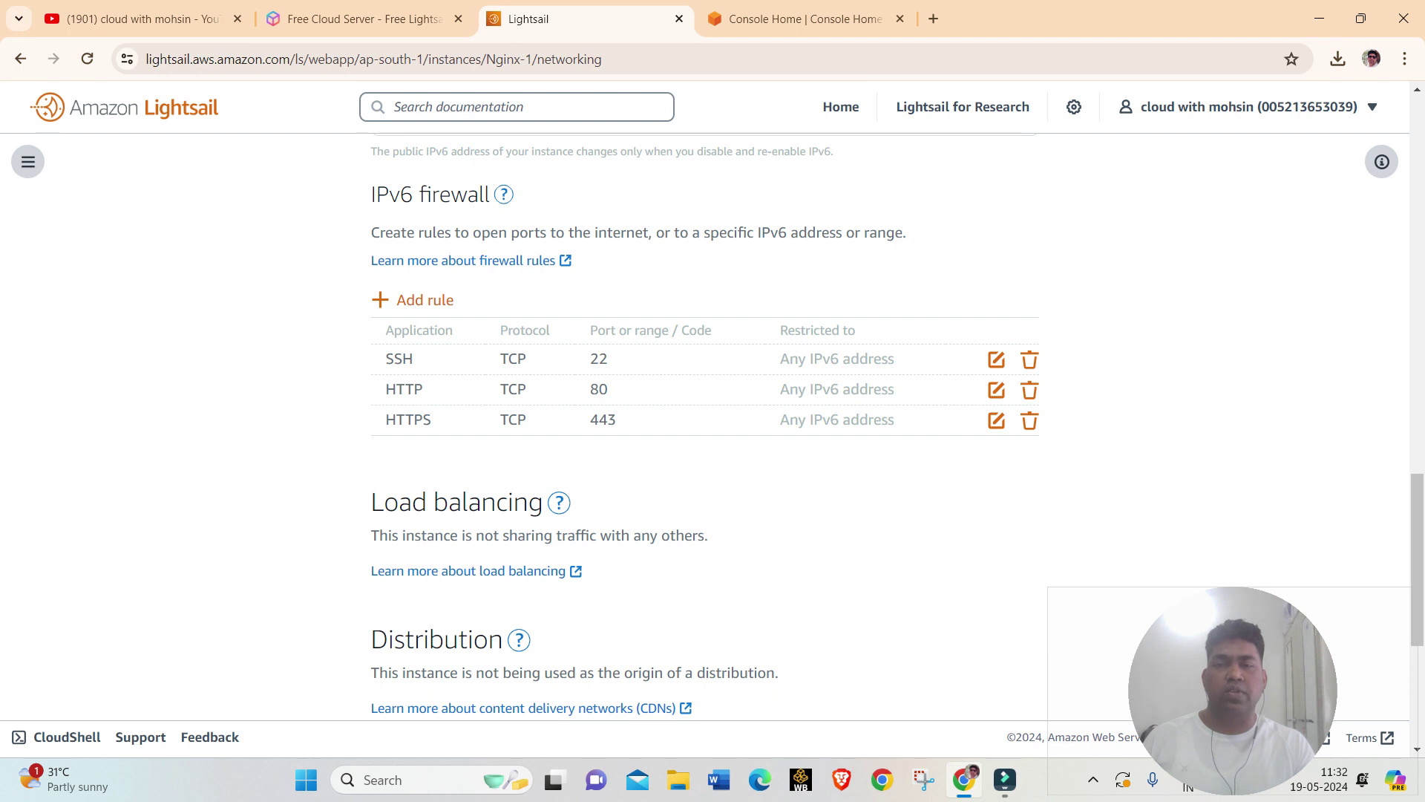
scroll(705, 427, "down", 3)
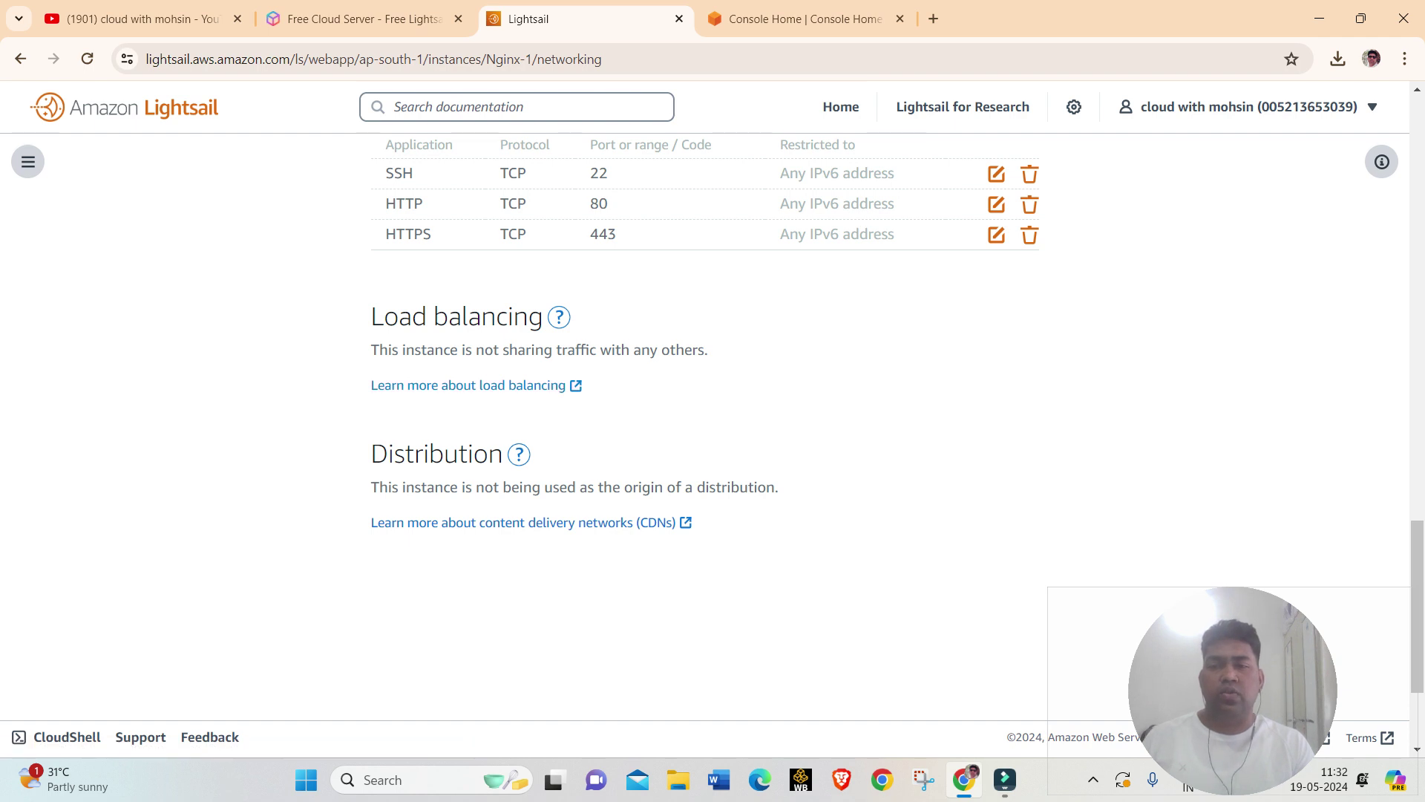
left_click_drag(414, 487, 778, 486)
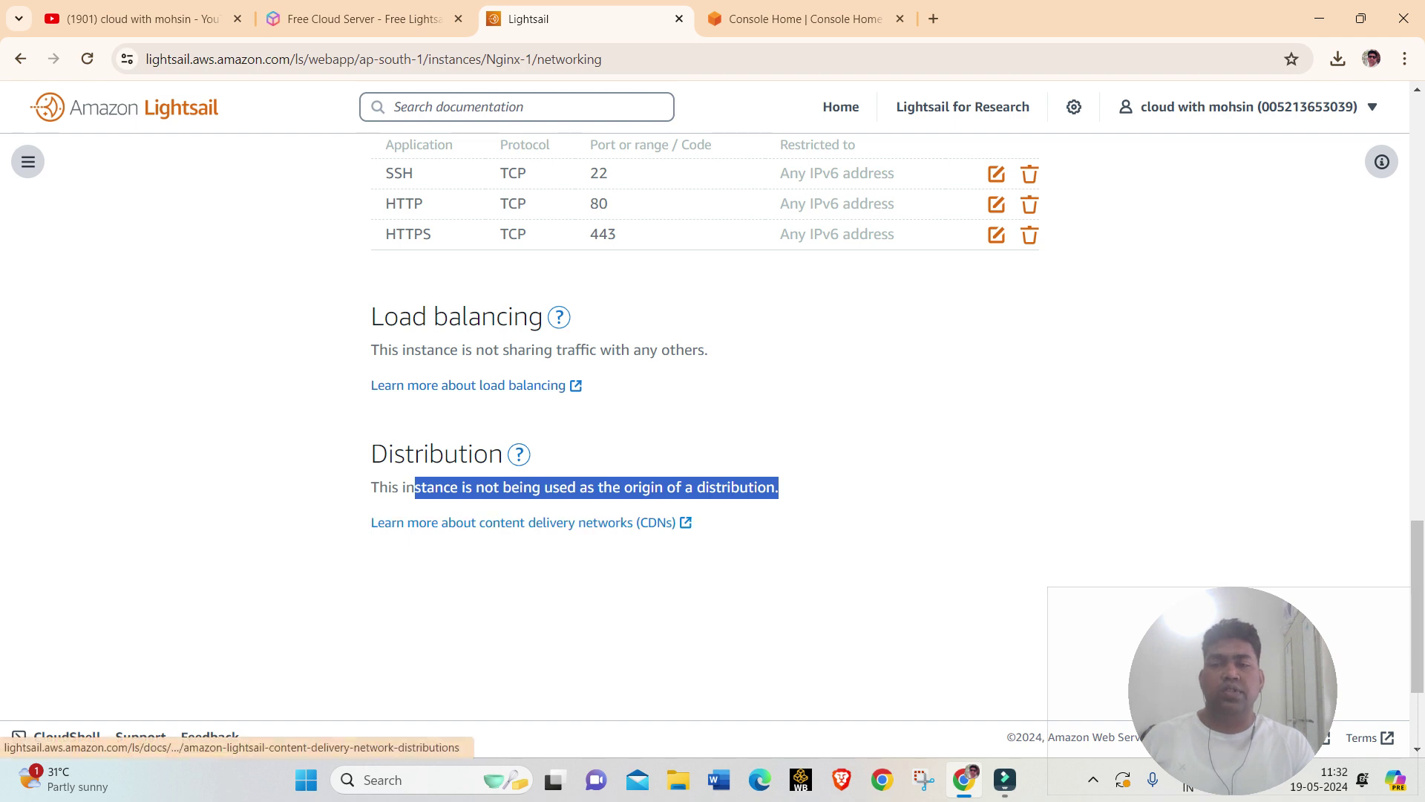
- Open the instance's domain settings and read the notes on Amazon Route 53 domain registration and DNS zones
scroll(705, 416, "up", 14)
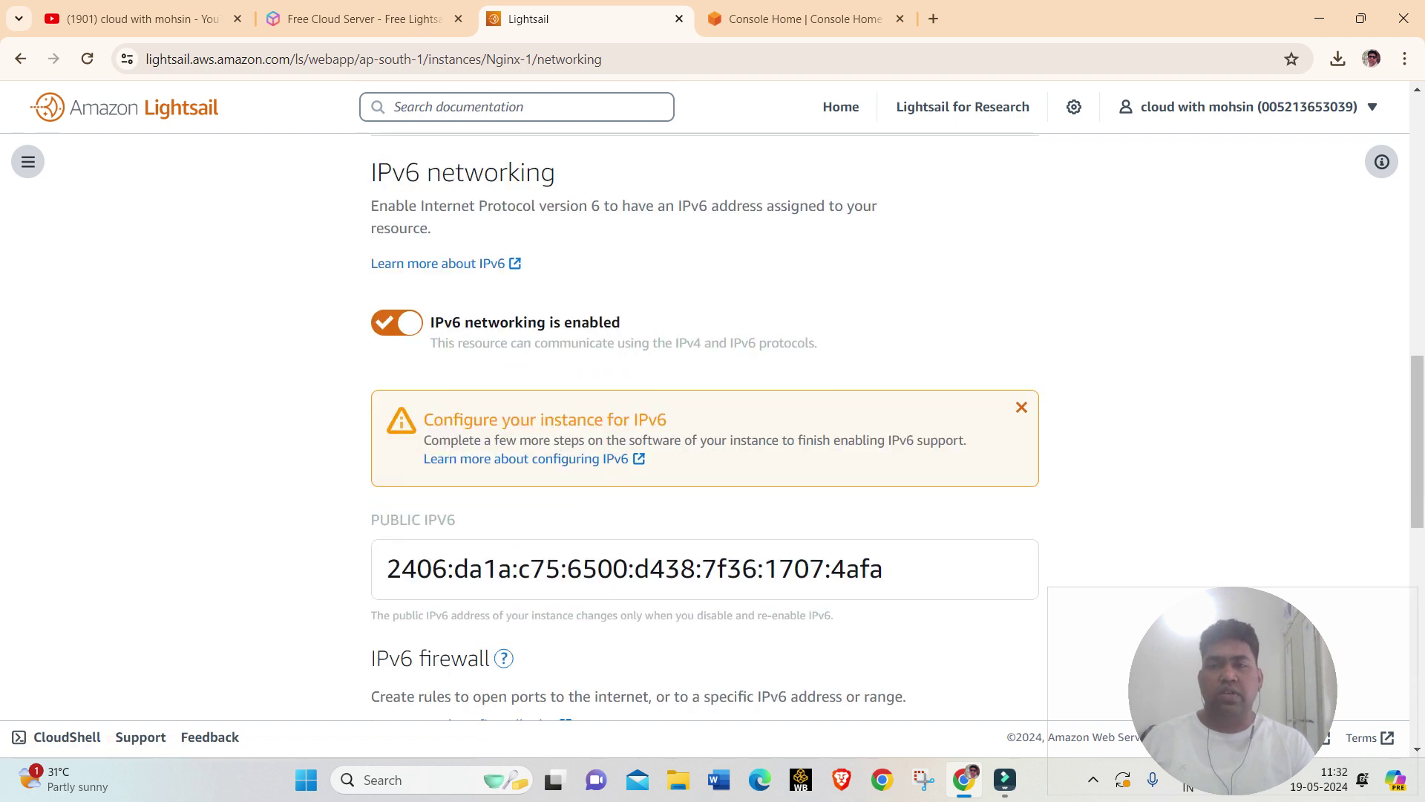
scroll(705, 416, "up", 5)
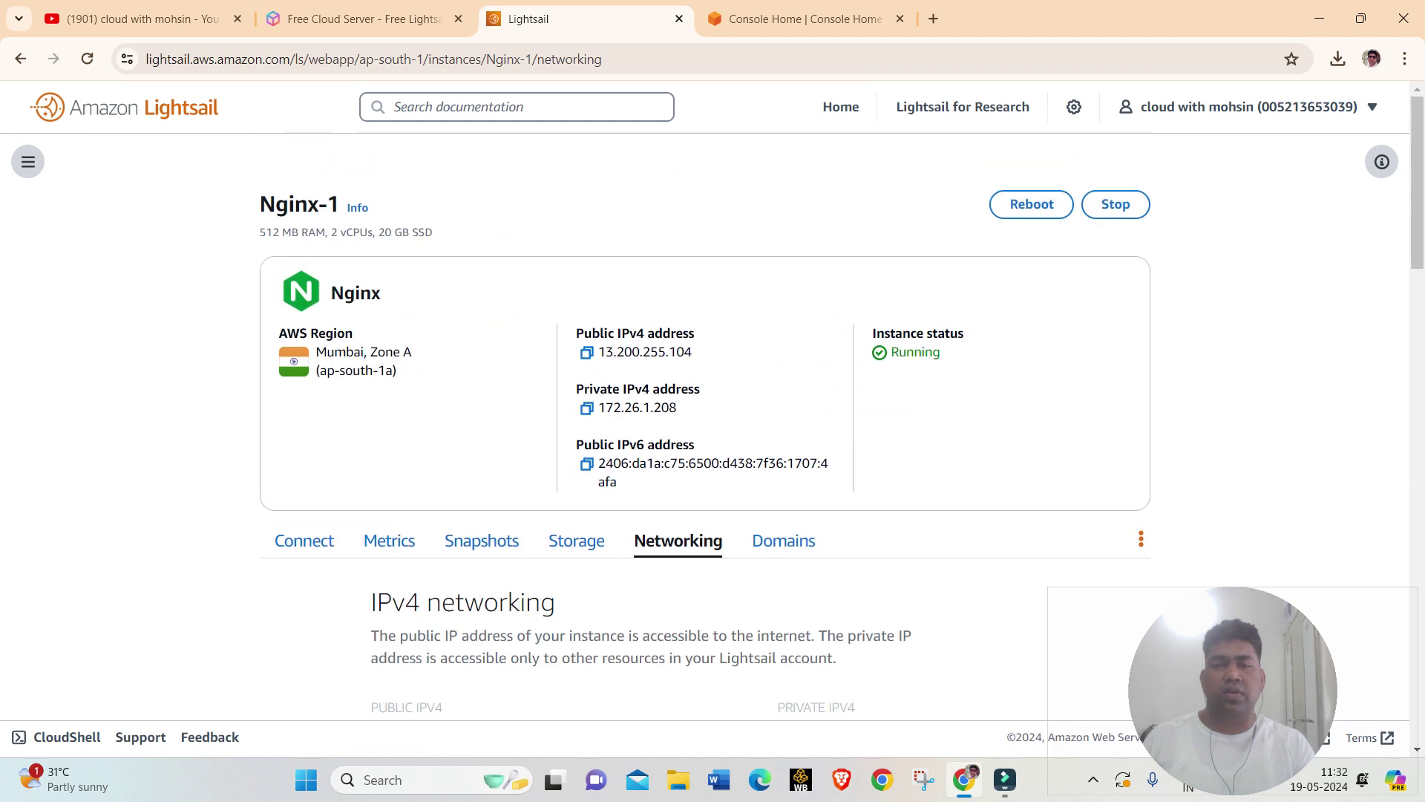
left_click(784, 541)
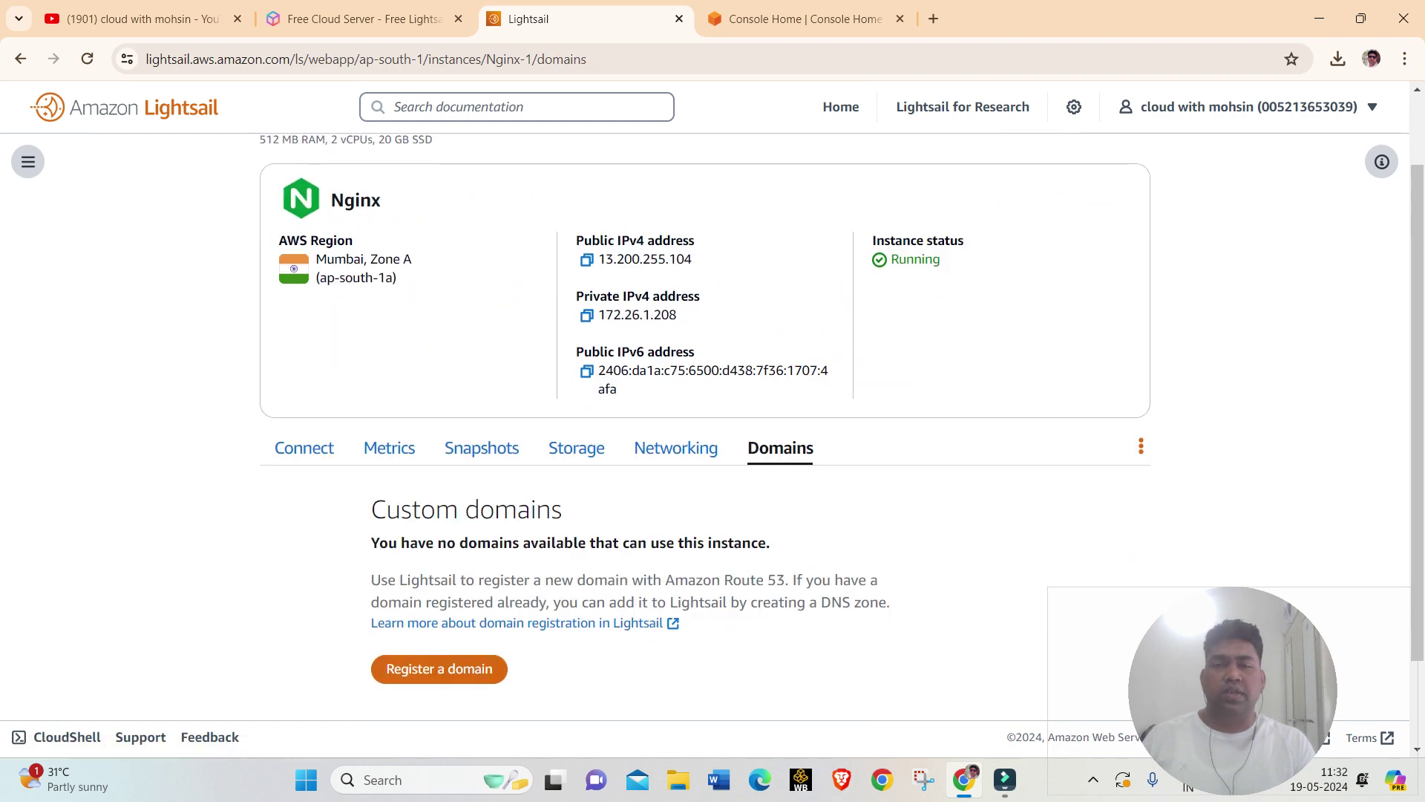
scroll(705, 416, "down", 3)
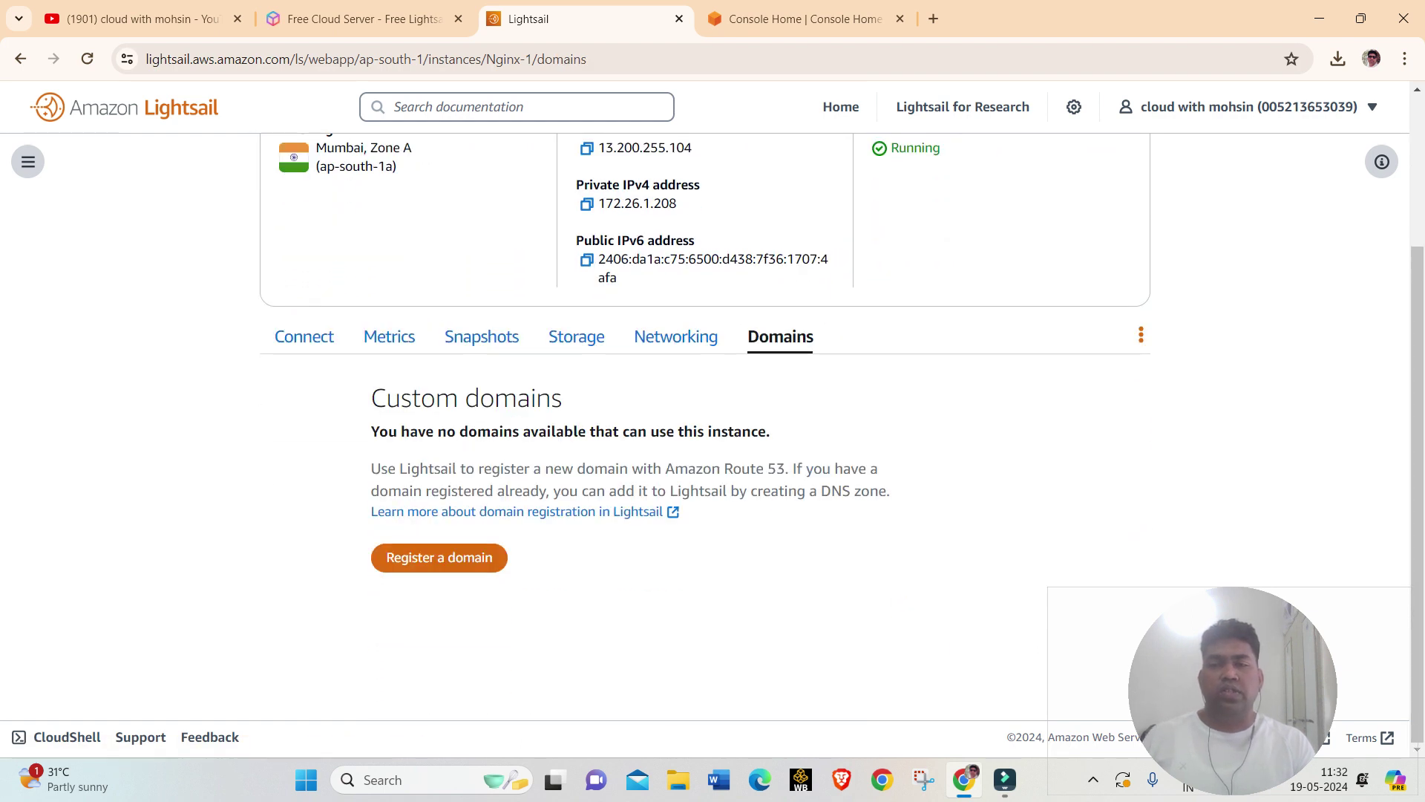
left_click_drag(371, 432, 771, 432)
left_click_drag(478, 469, 786, 468)
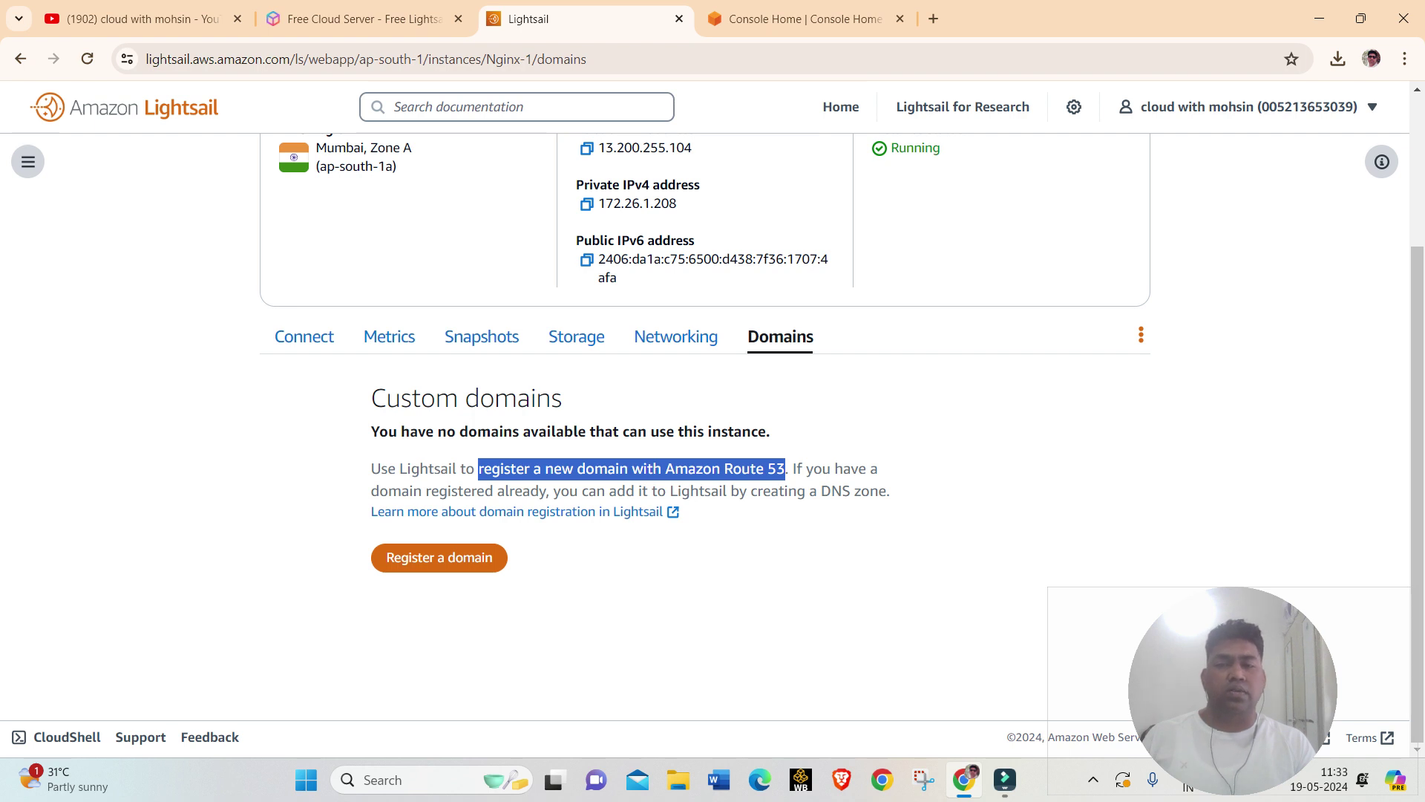
left_click_drag(665, 468, 786, 469)
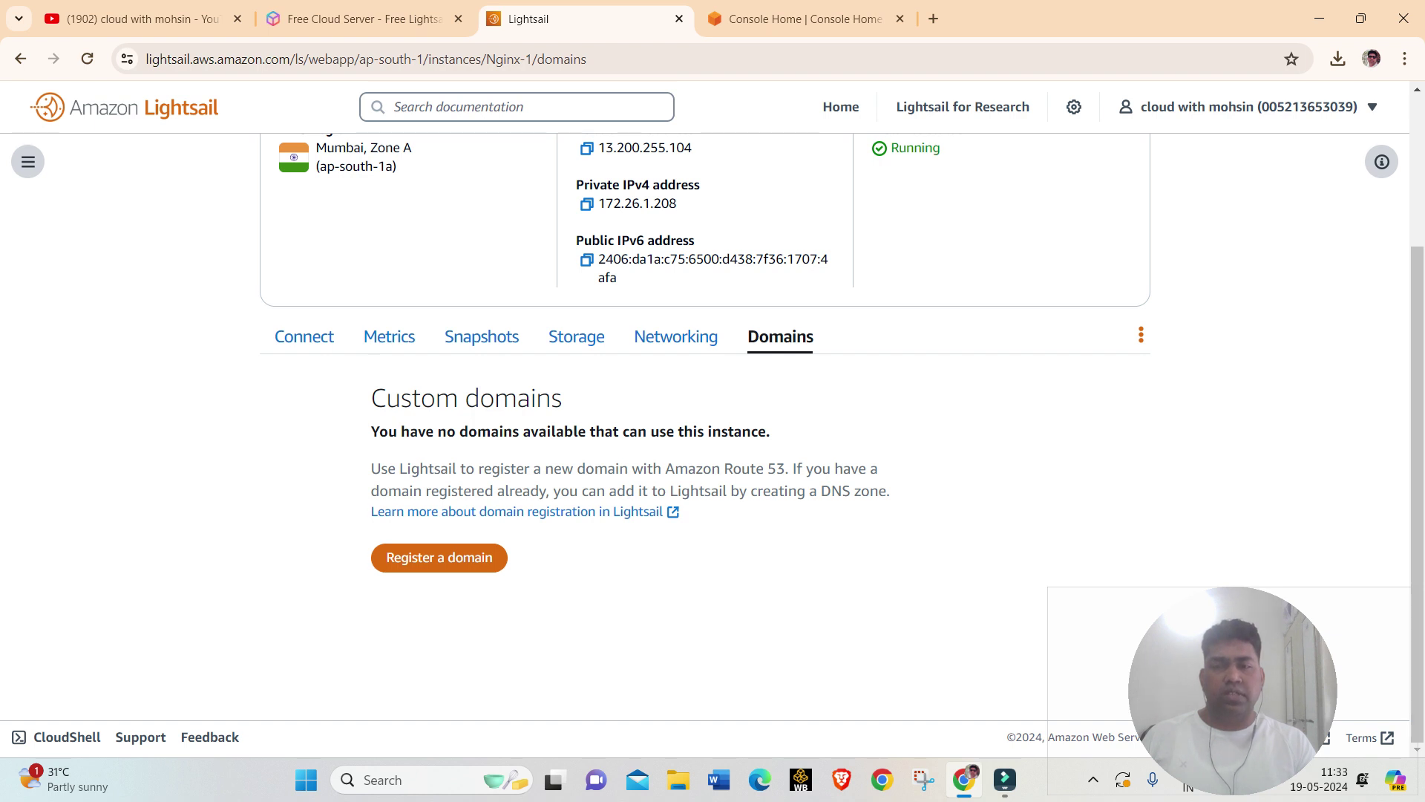
left_click_drag(831, 490, 889, 491)
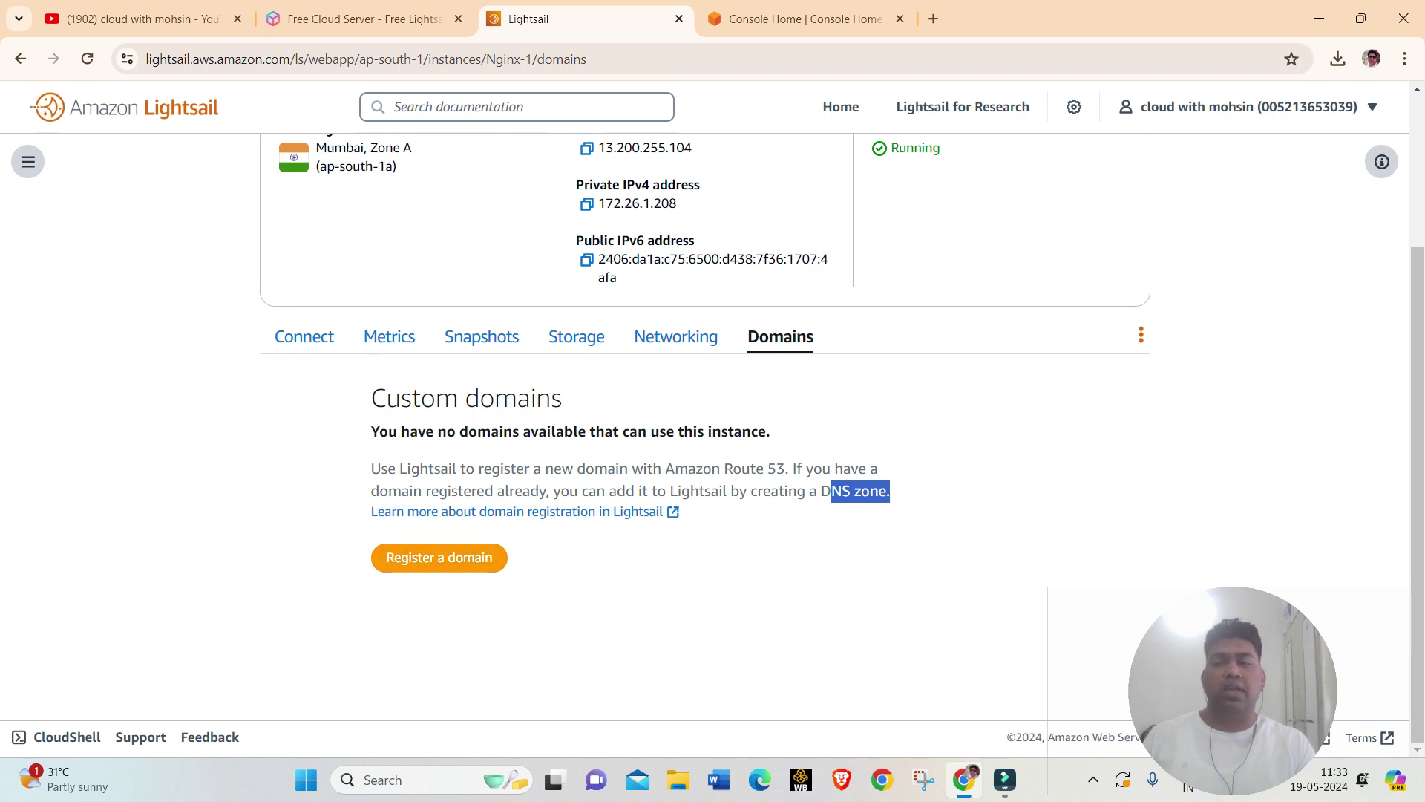
- Copy the Nginx-1 instance's public IPv4 address and load 13.200.255.104 in a new browser tab
scroll(439, 558, "up", 2)
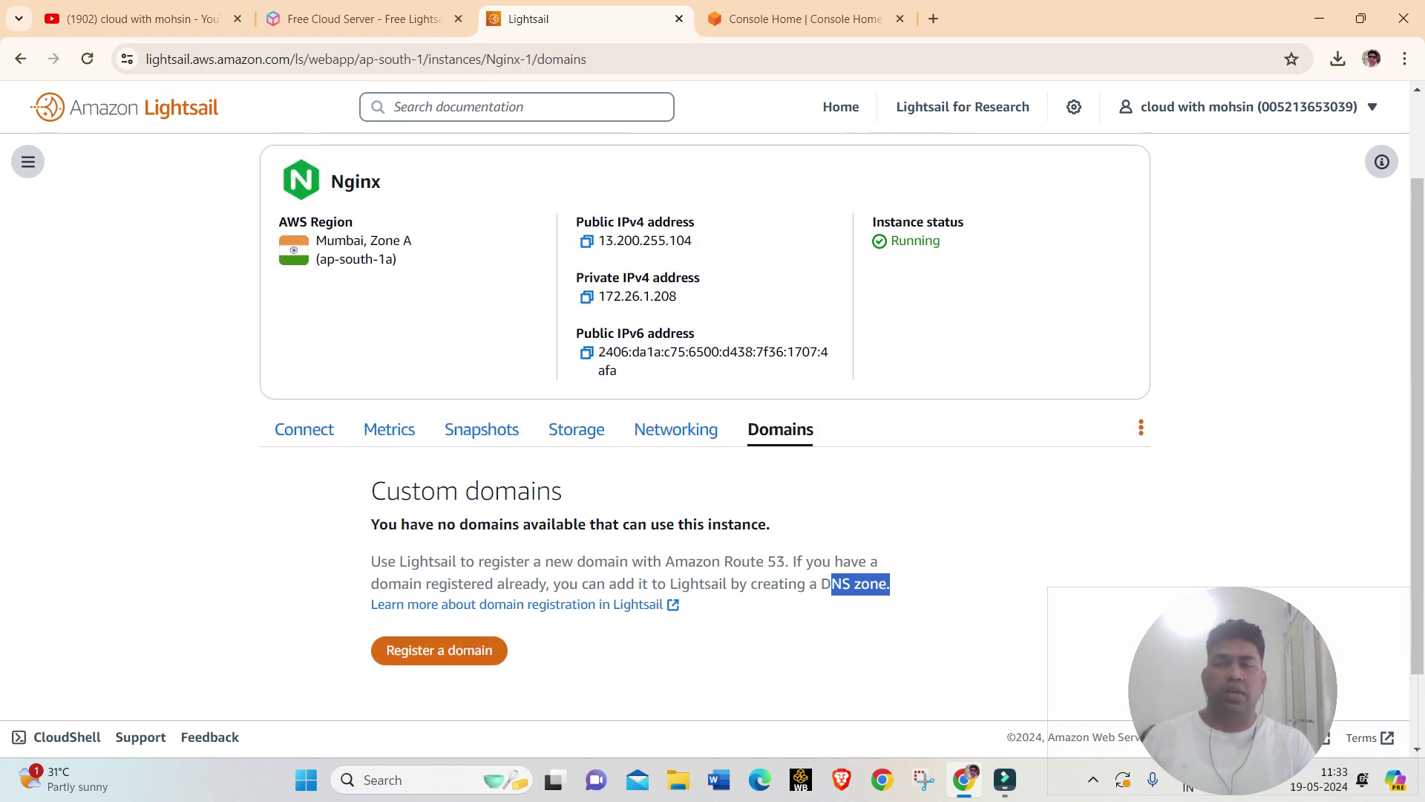
scroll(440, 557, "up", 1)
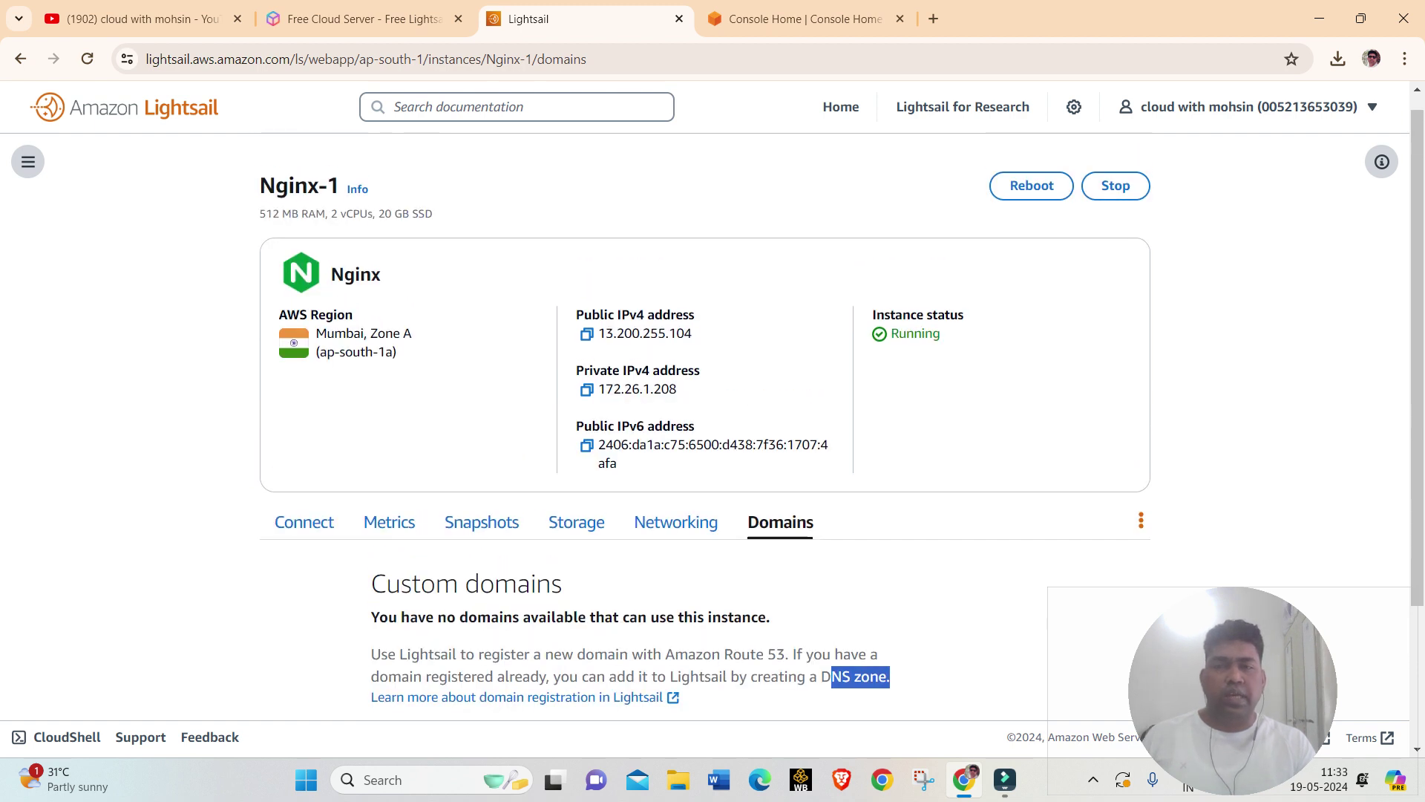
left_click(586, 333)
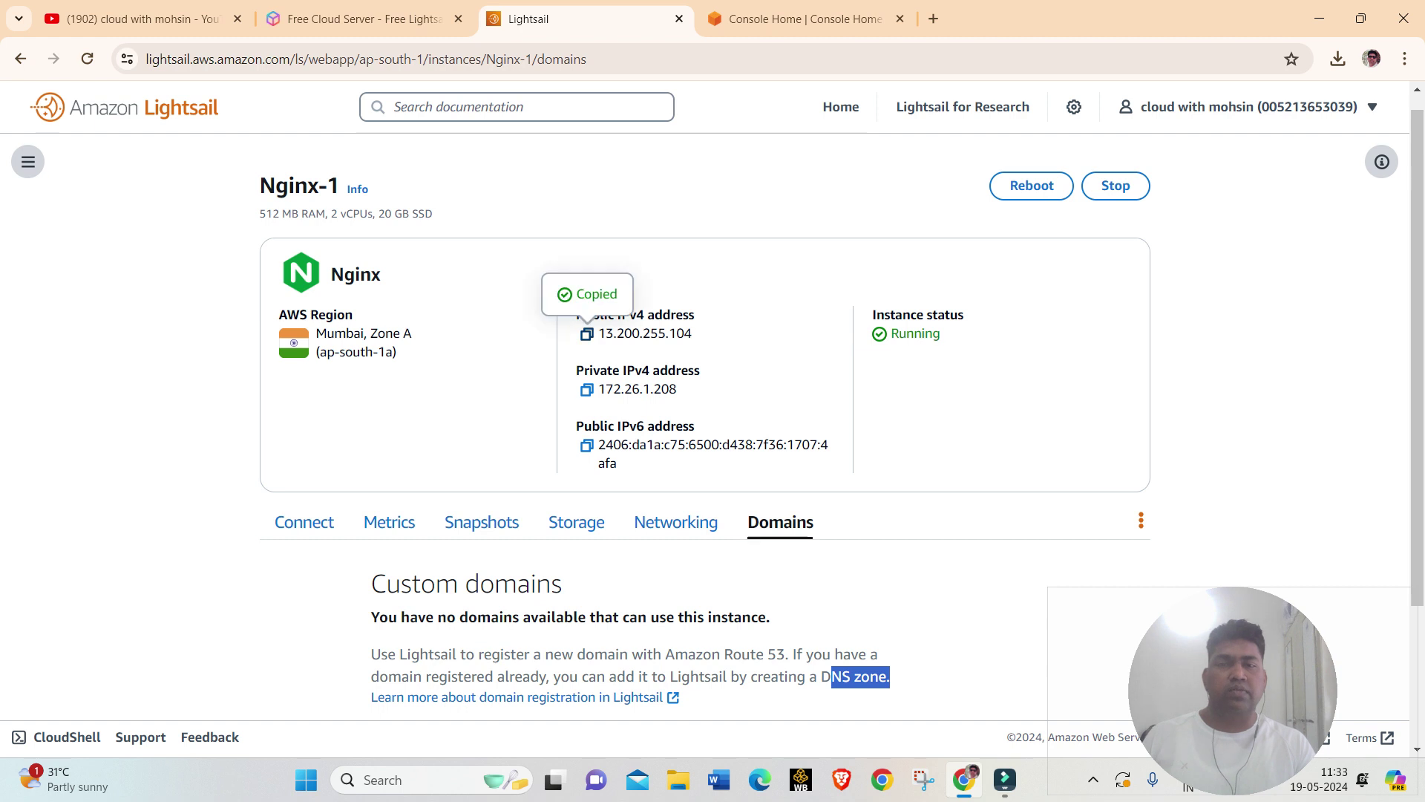
left_click(933, 18)
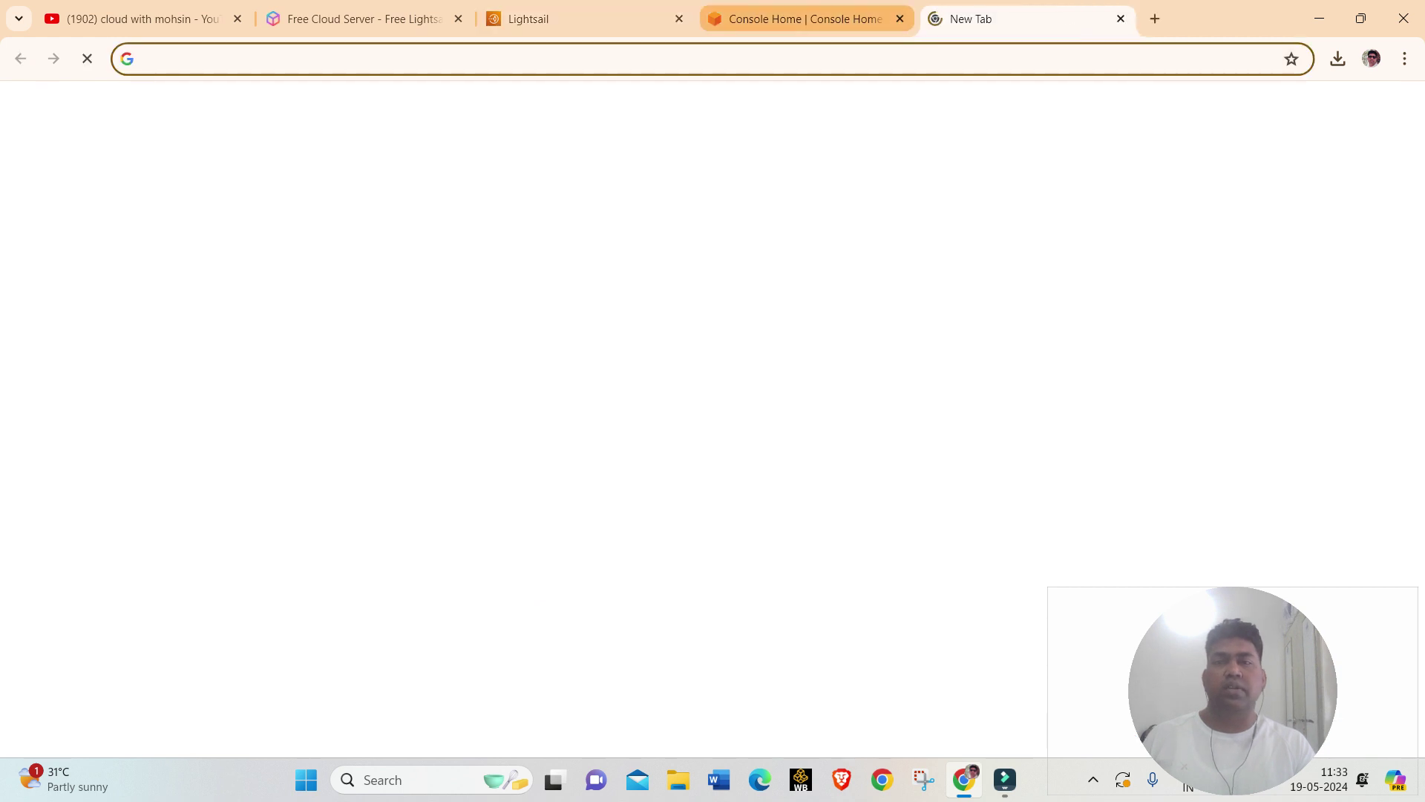
right_click(711, 59)
left_click(768, 212)
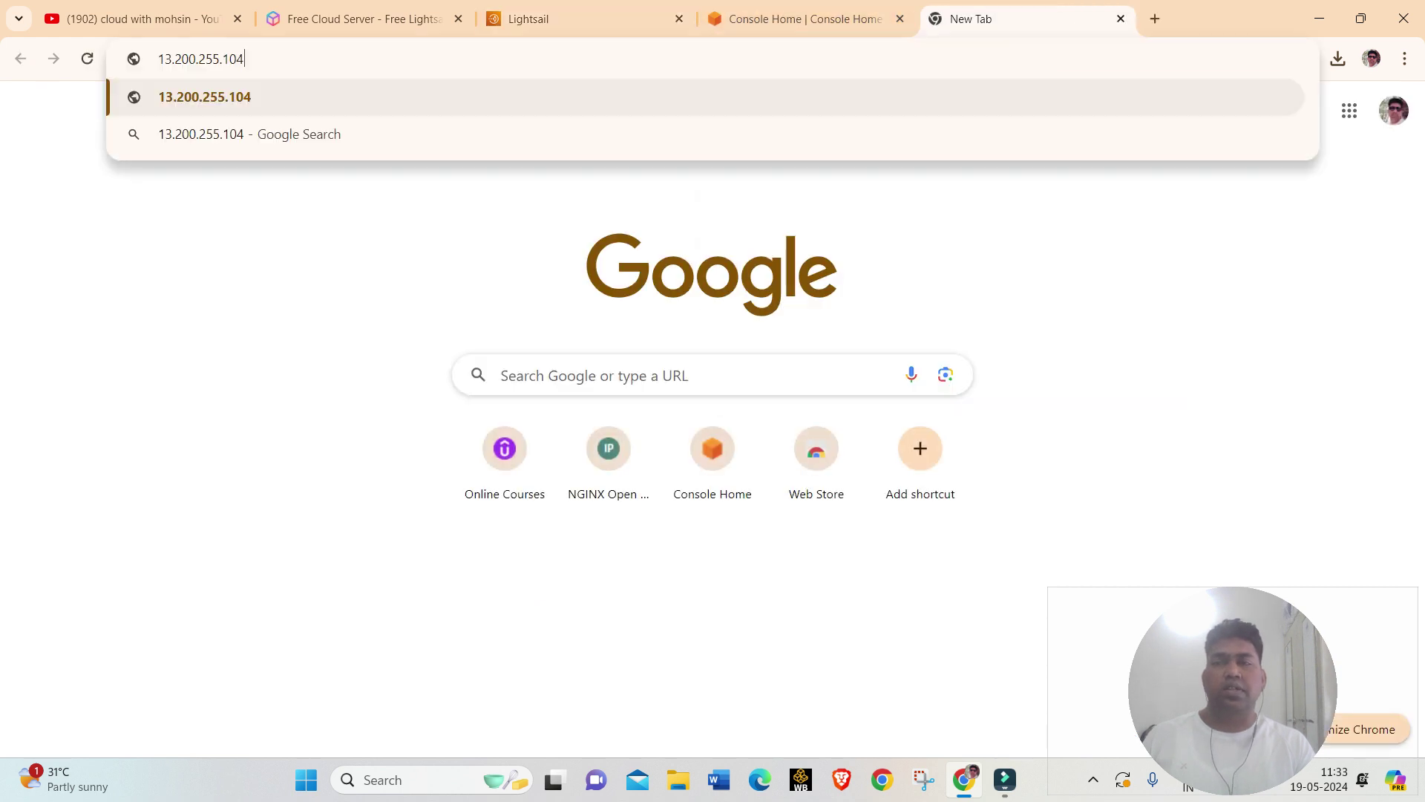
key("Return")
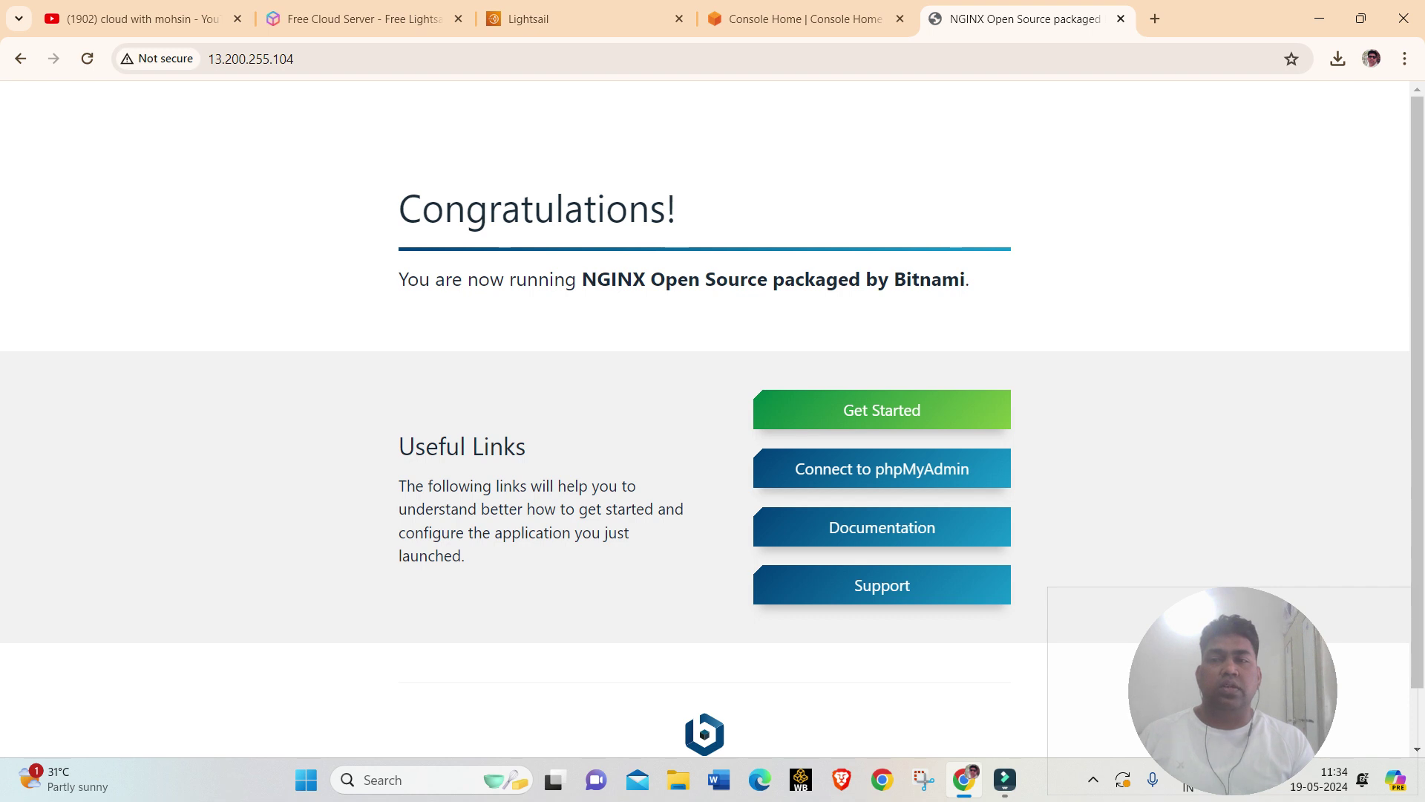
- Read the Nginx welcome page, open its Get Started and Connect to phpMyAdmin guides, and skim the phpMyAdmin guide
left_click_drag(408, 279, 969, 279)
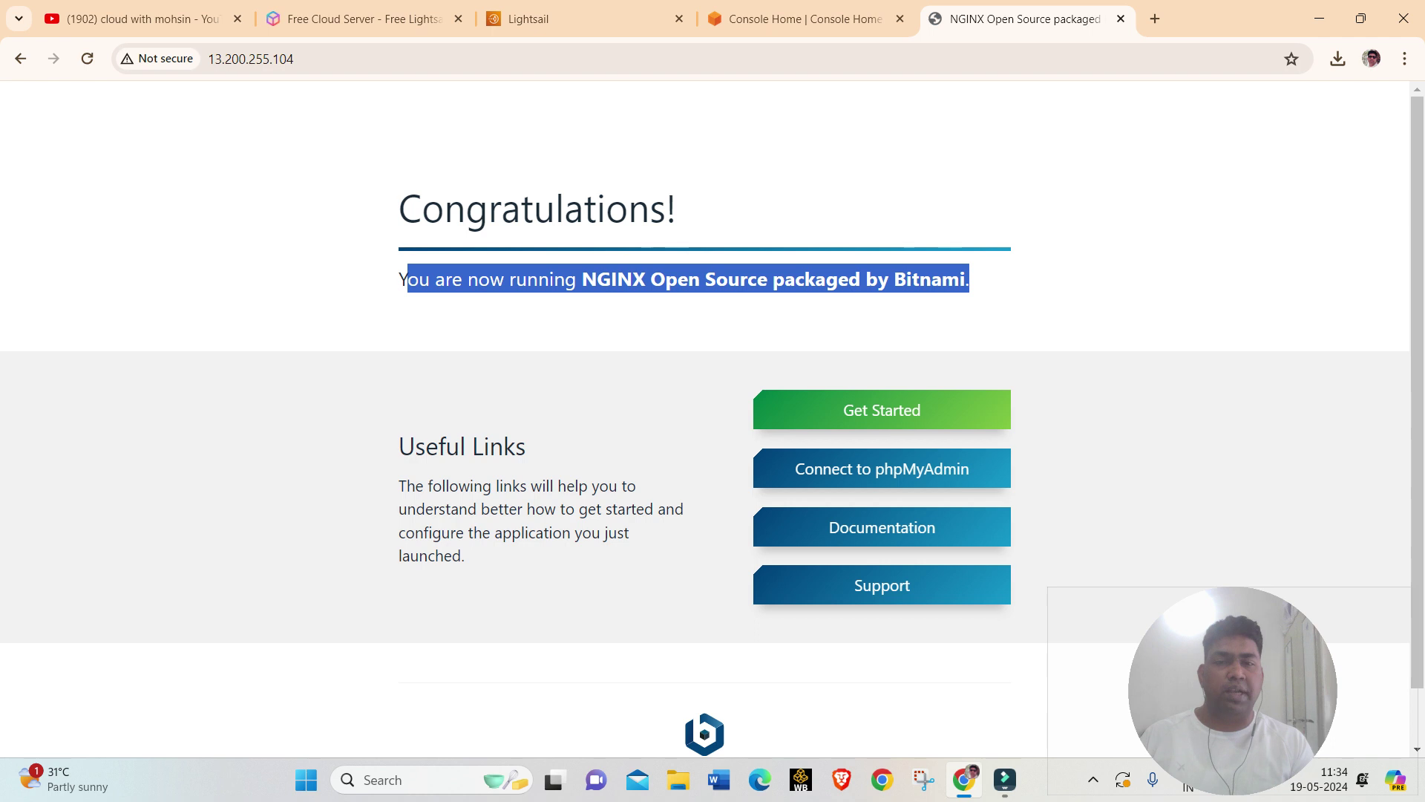
scroll(712, 427, "down", 1)
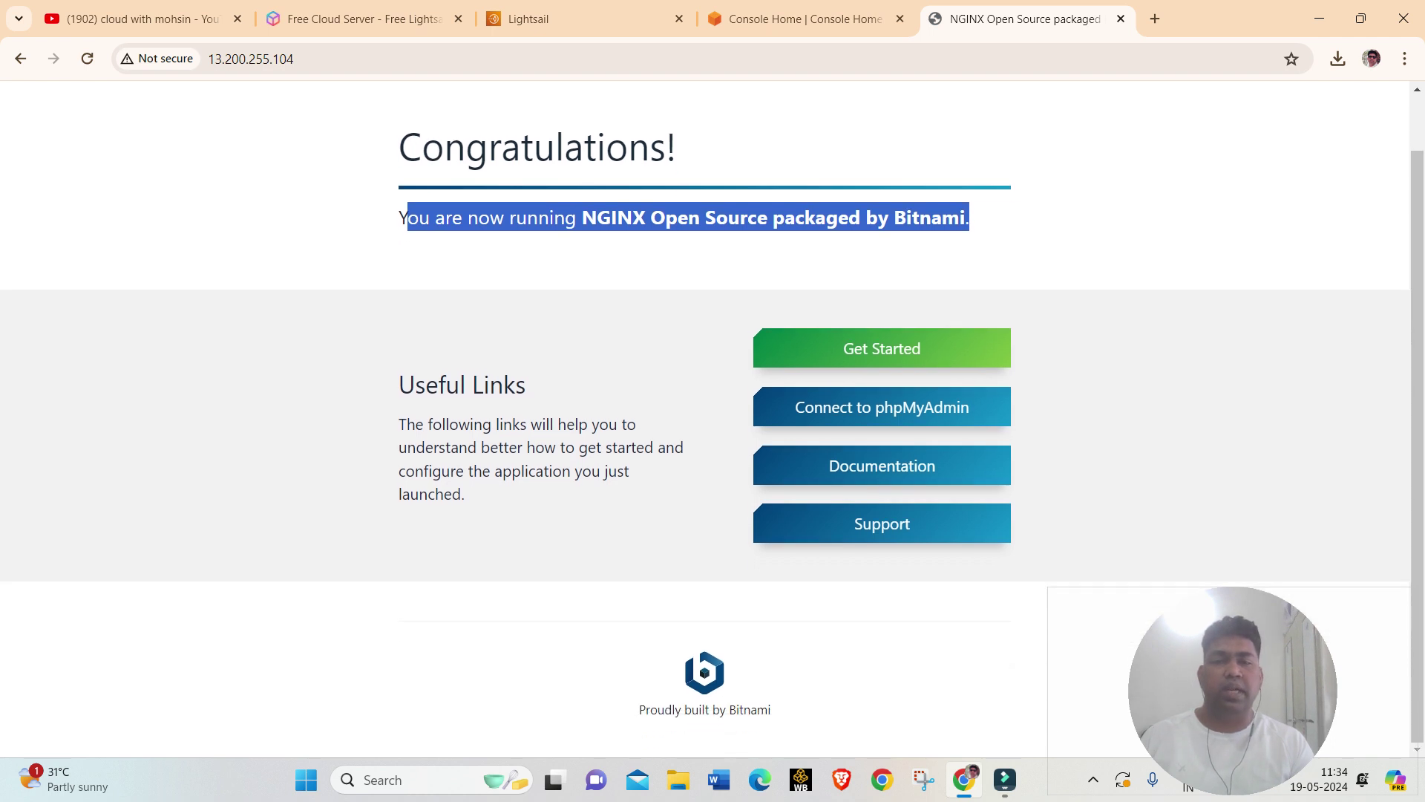
scroll(713, 426, "up", 1)
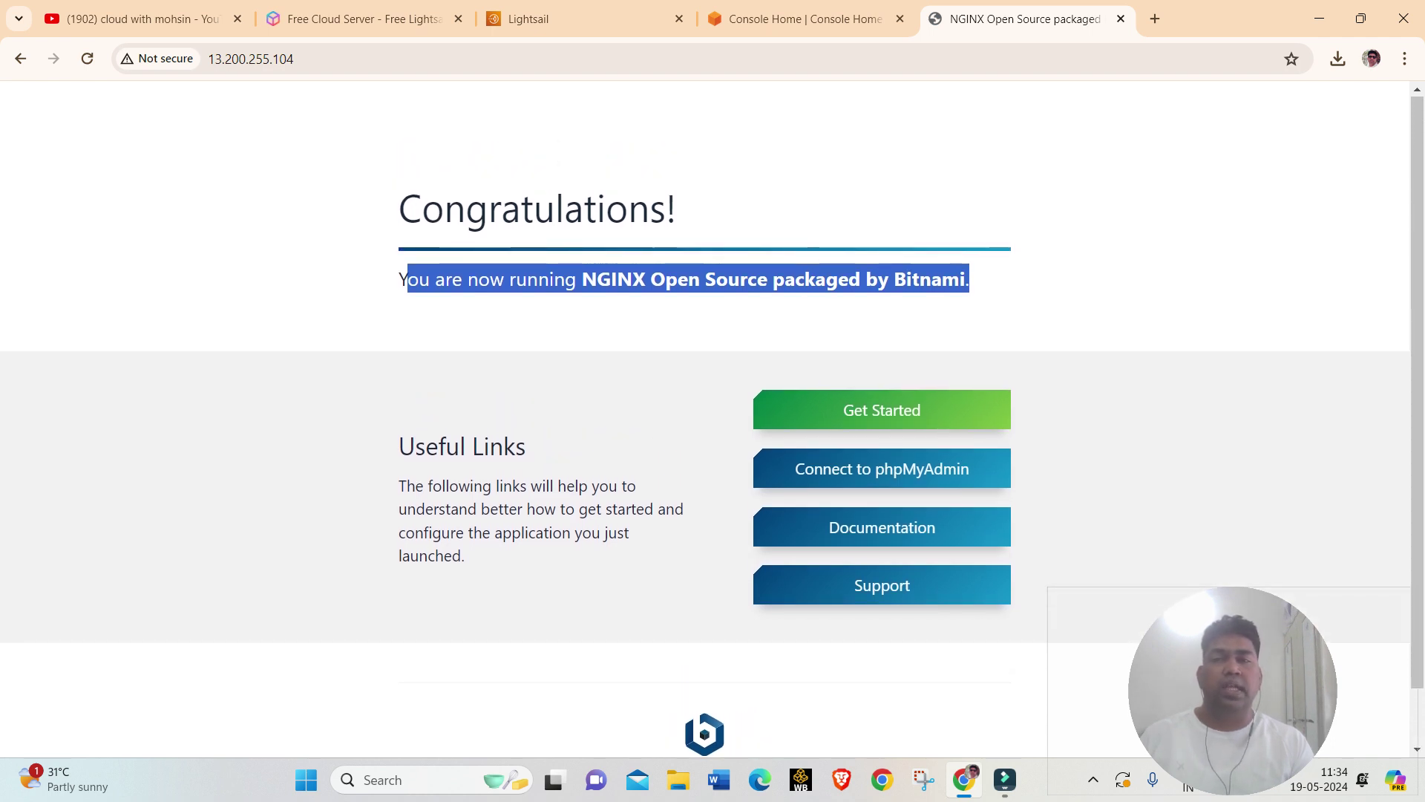
left_click(816, 326)
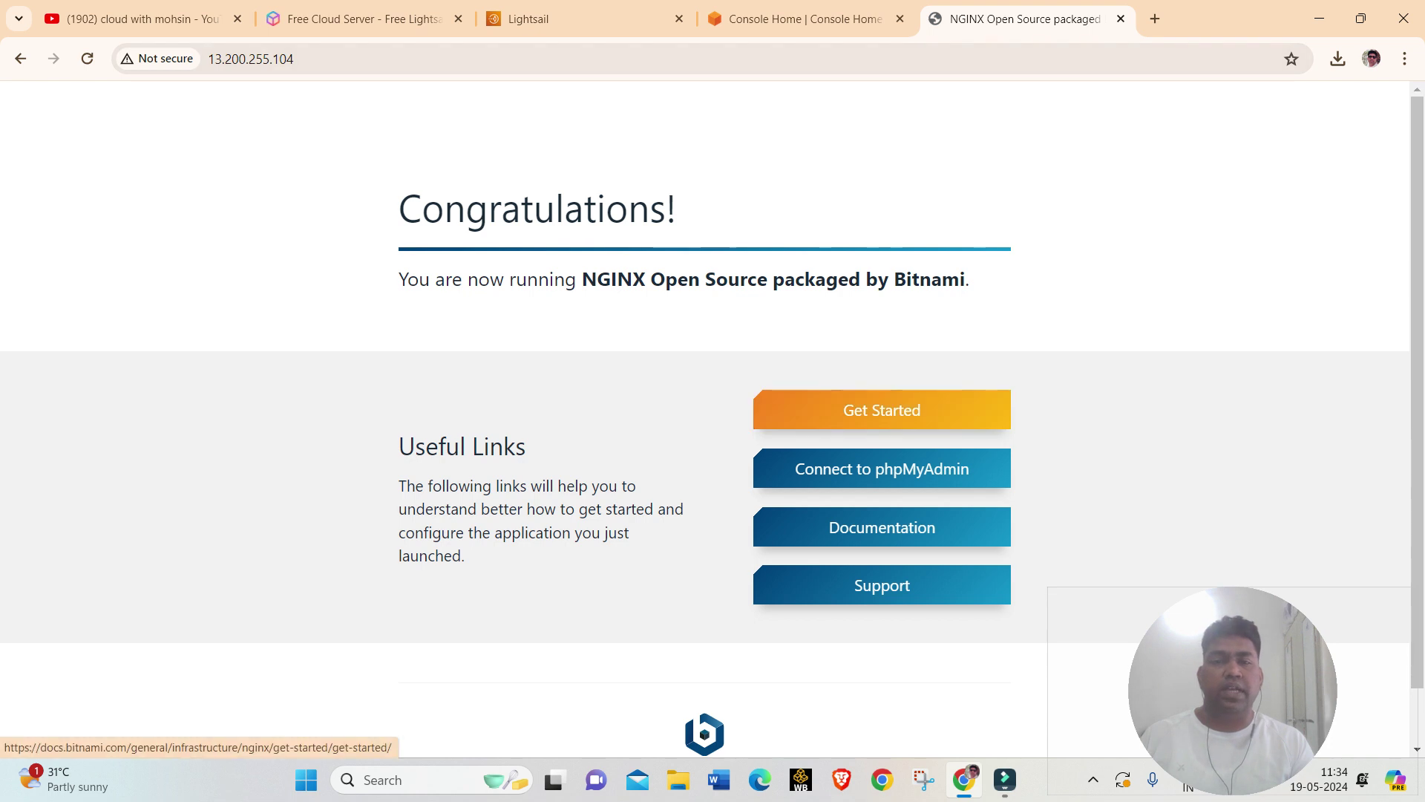
left_click(882, 409)
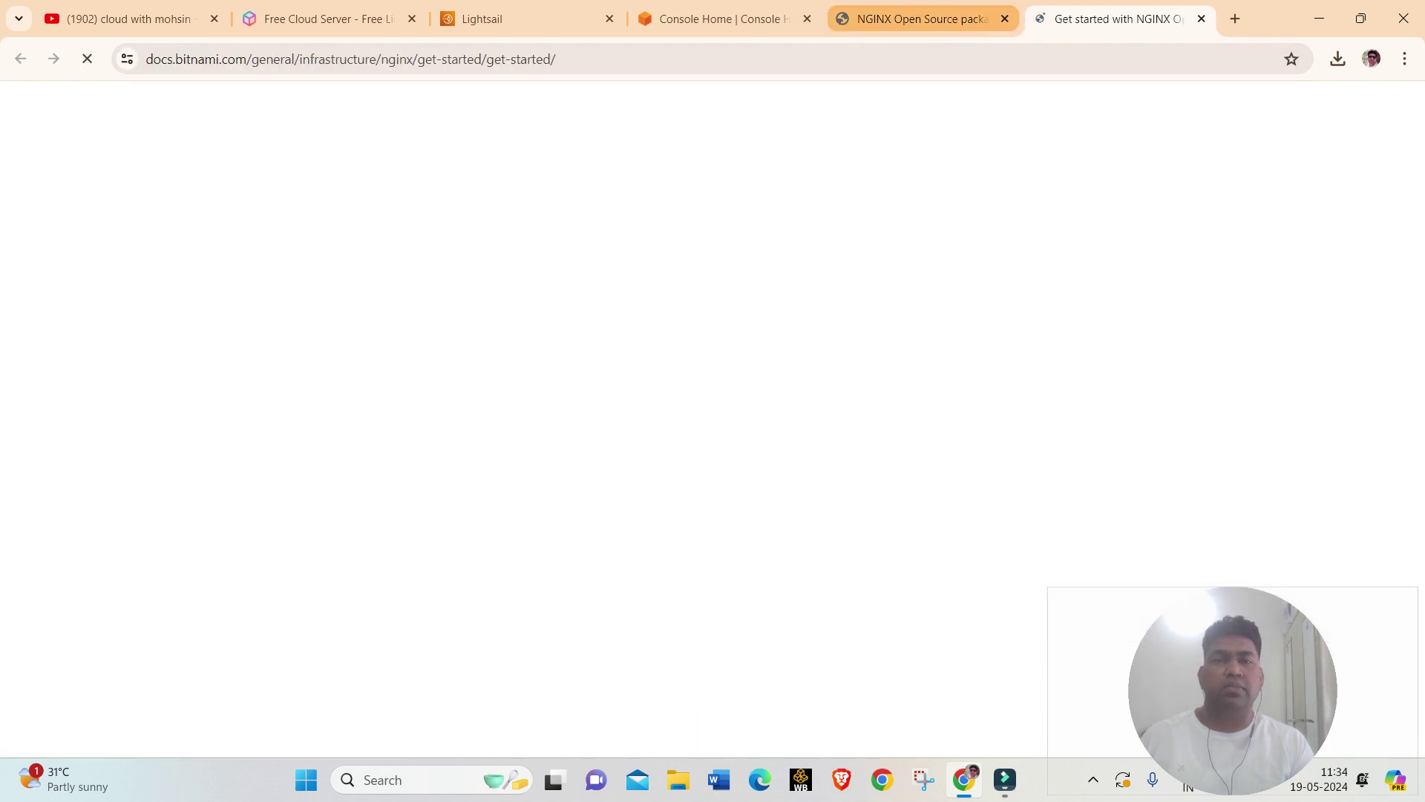
key("ctrl+shift+Tab")
left_click(884, 468)
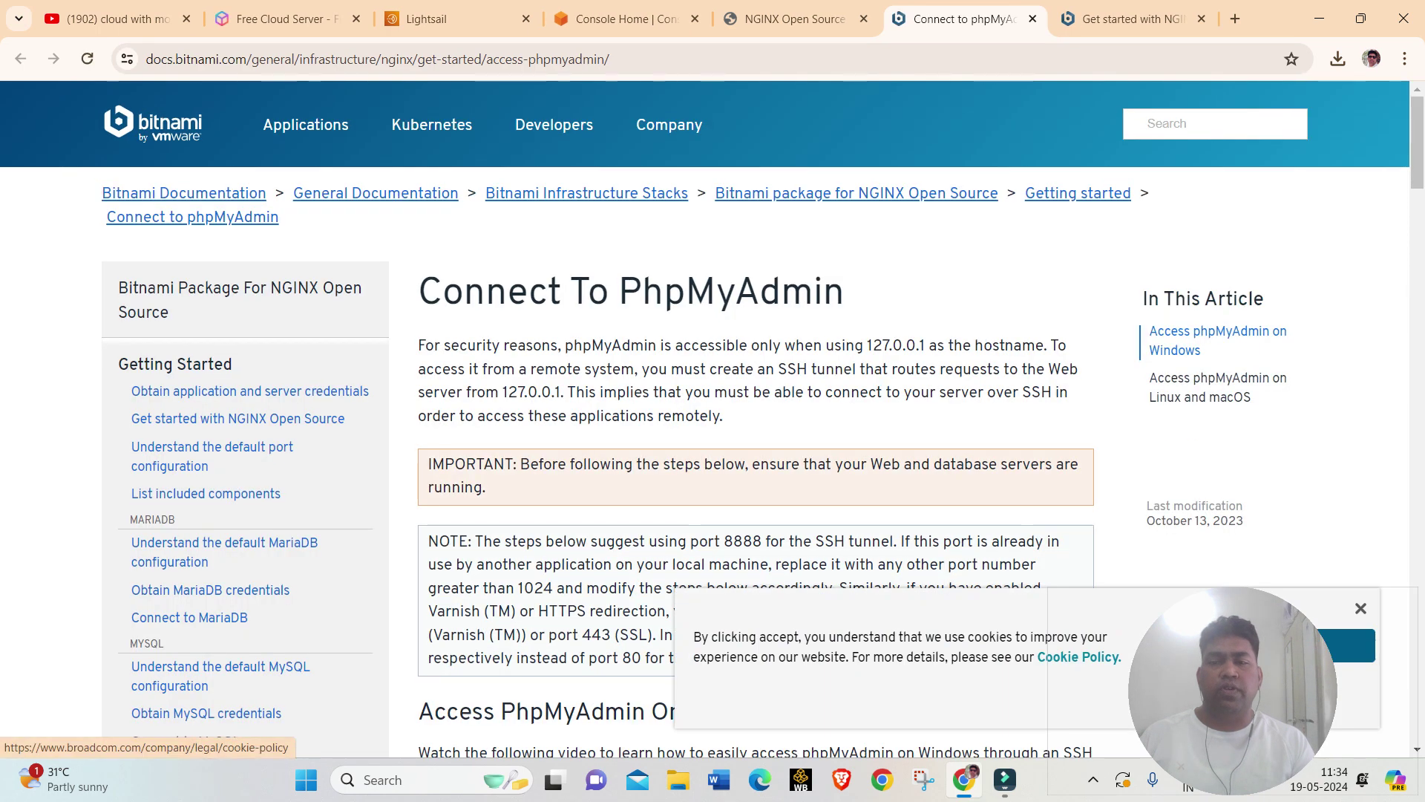
scroll(1079, 656, "down", 5)
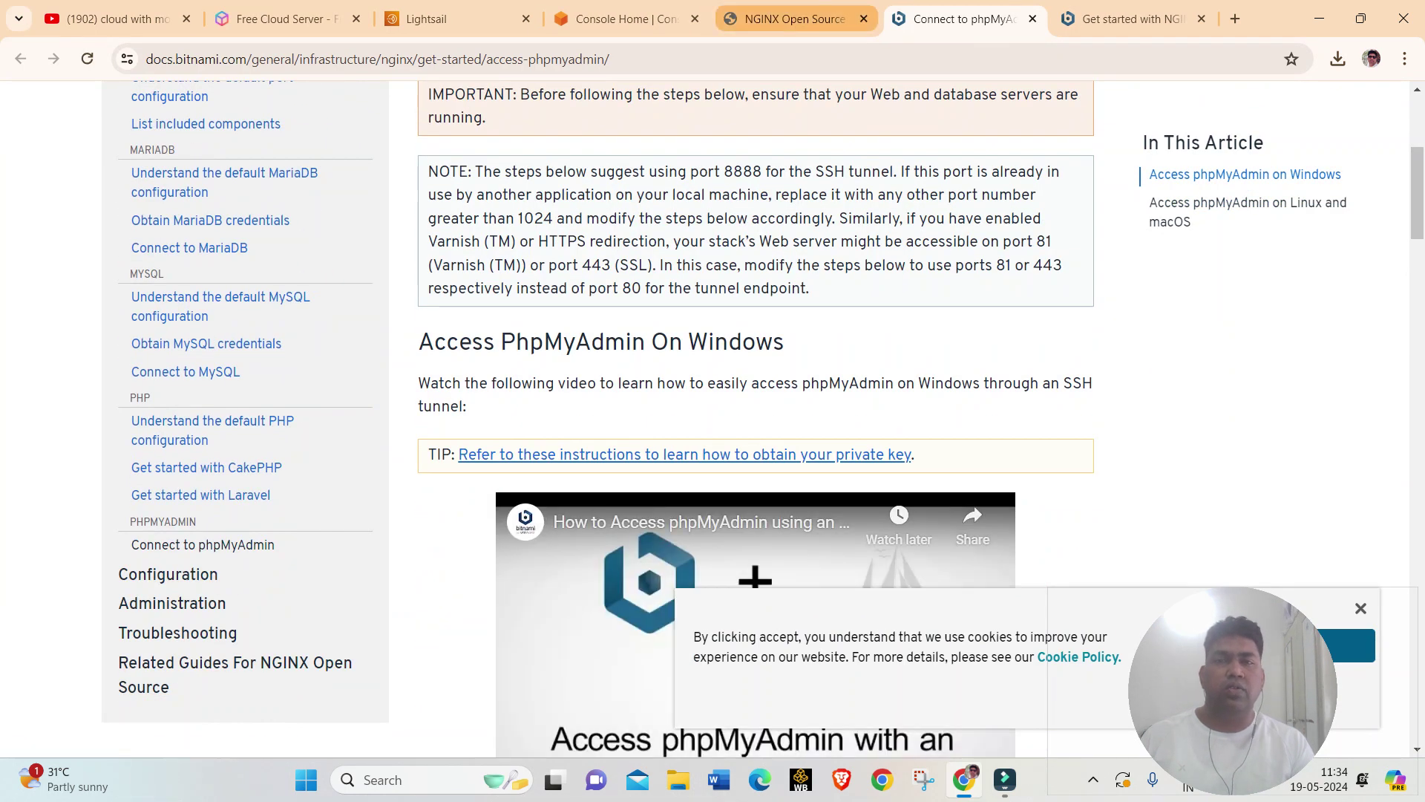
- Return to the Nginx welcome page, glance at the AWS Console Home, and close the welcome page's tab
left_click(792, 18)
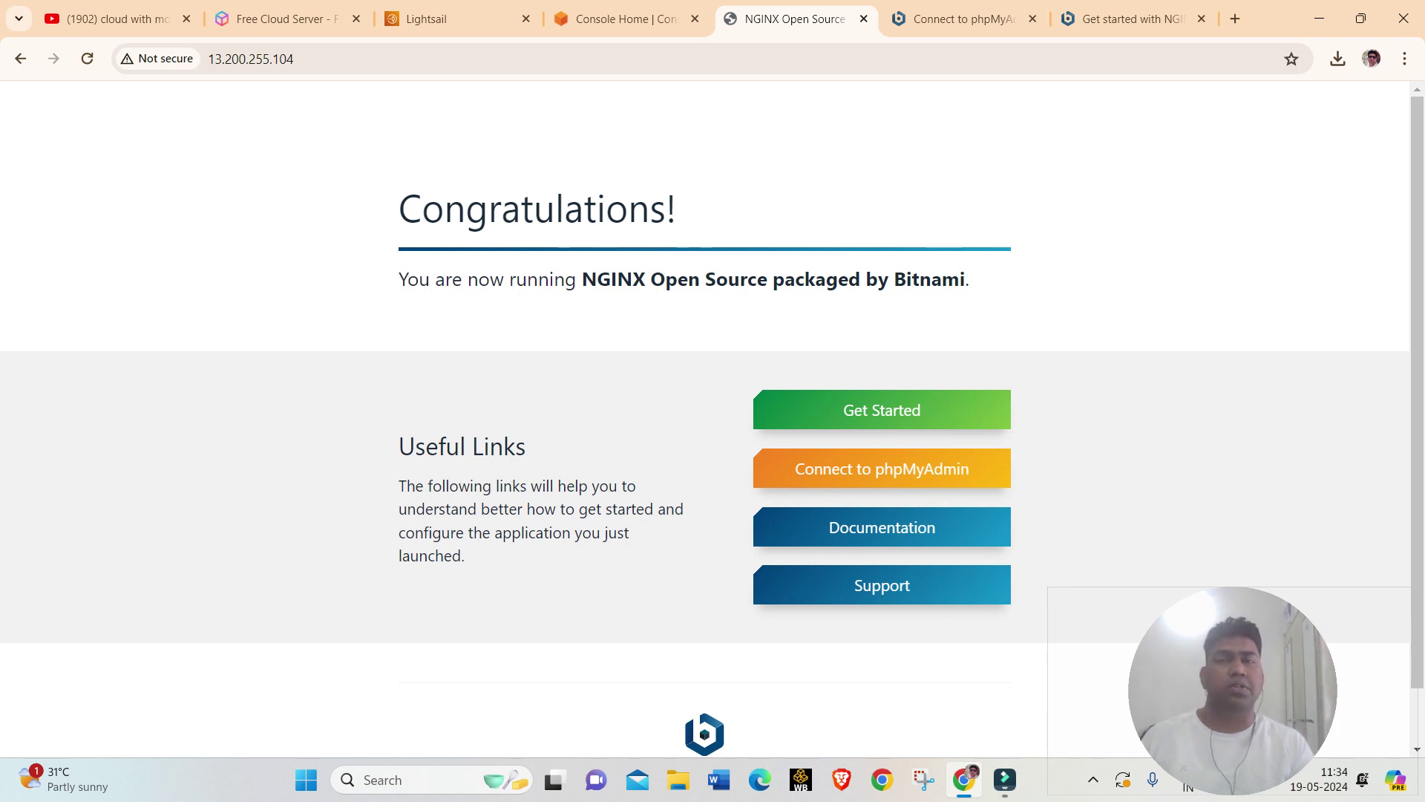
left_click(623, 19)
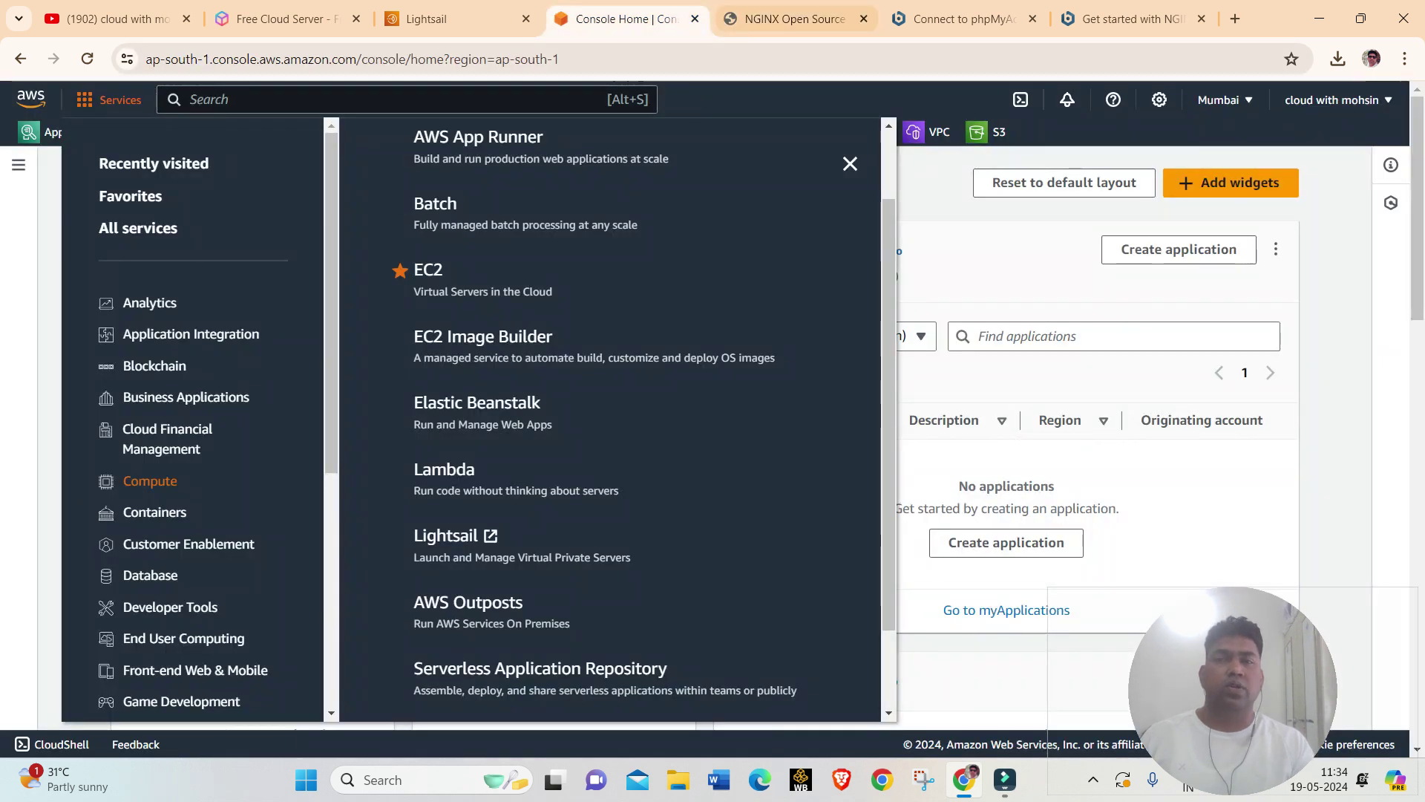
left_click(792, 18)
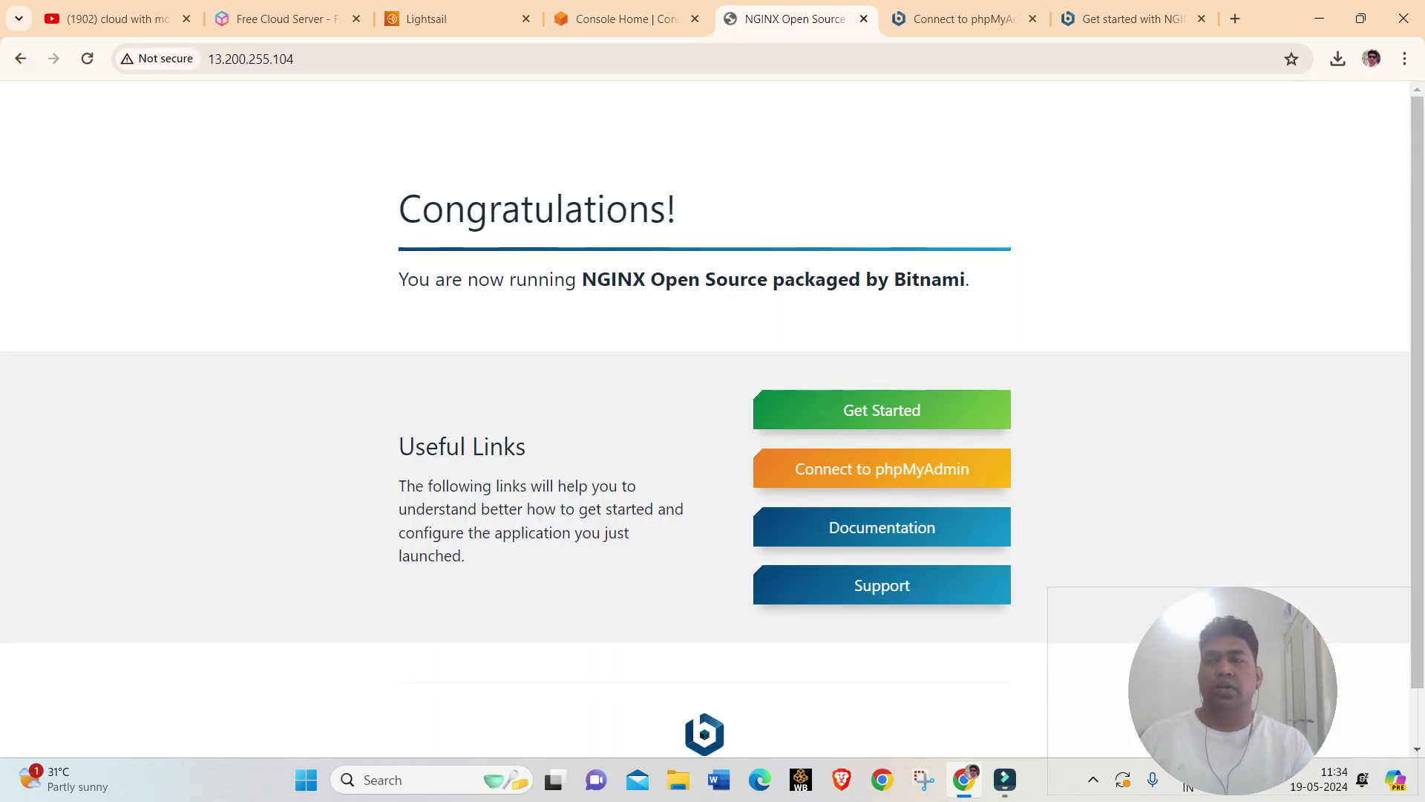
left_click(20, 58)
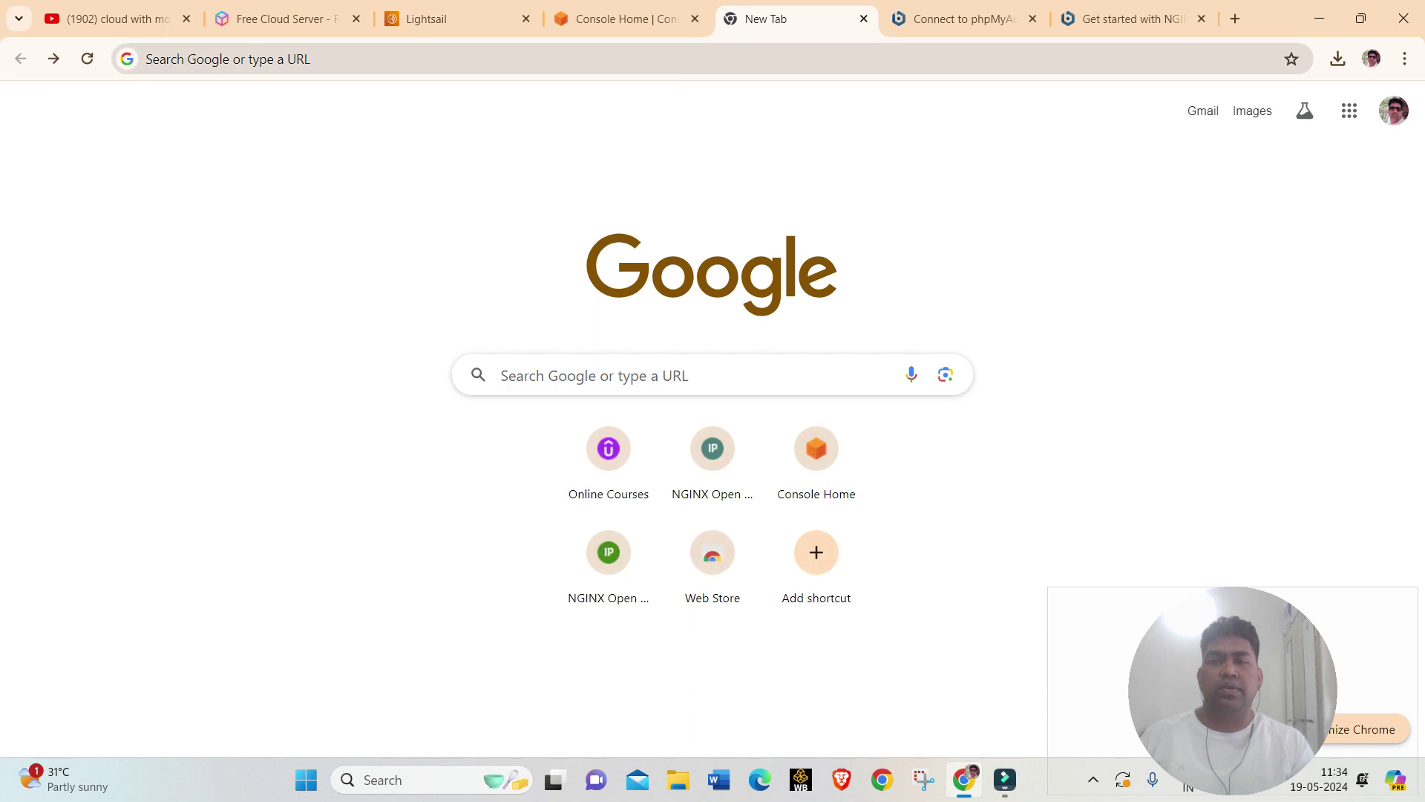
left_click(864, 18)
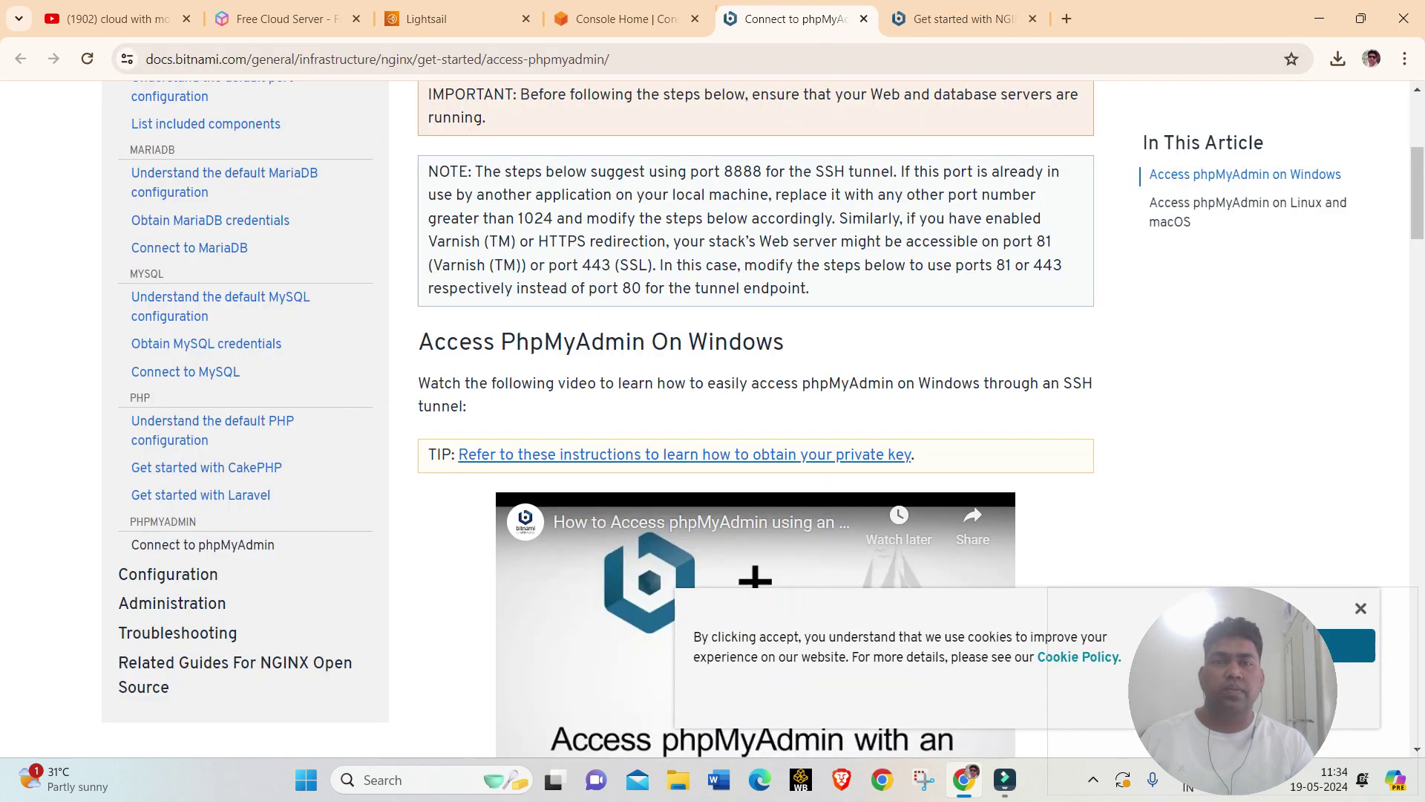
- Skim the phpMyAdmin connection guide, switch back to Lightsail, and review the Nginx-1 instance's custom domains section and summary
scroll(755, 415, "down", 3)
scroll(756, 416, "up", 7)
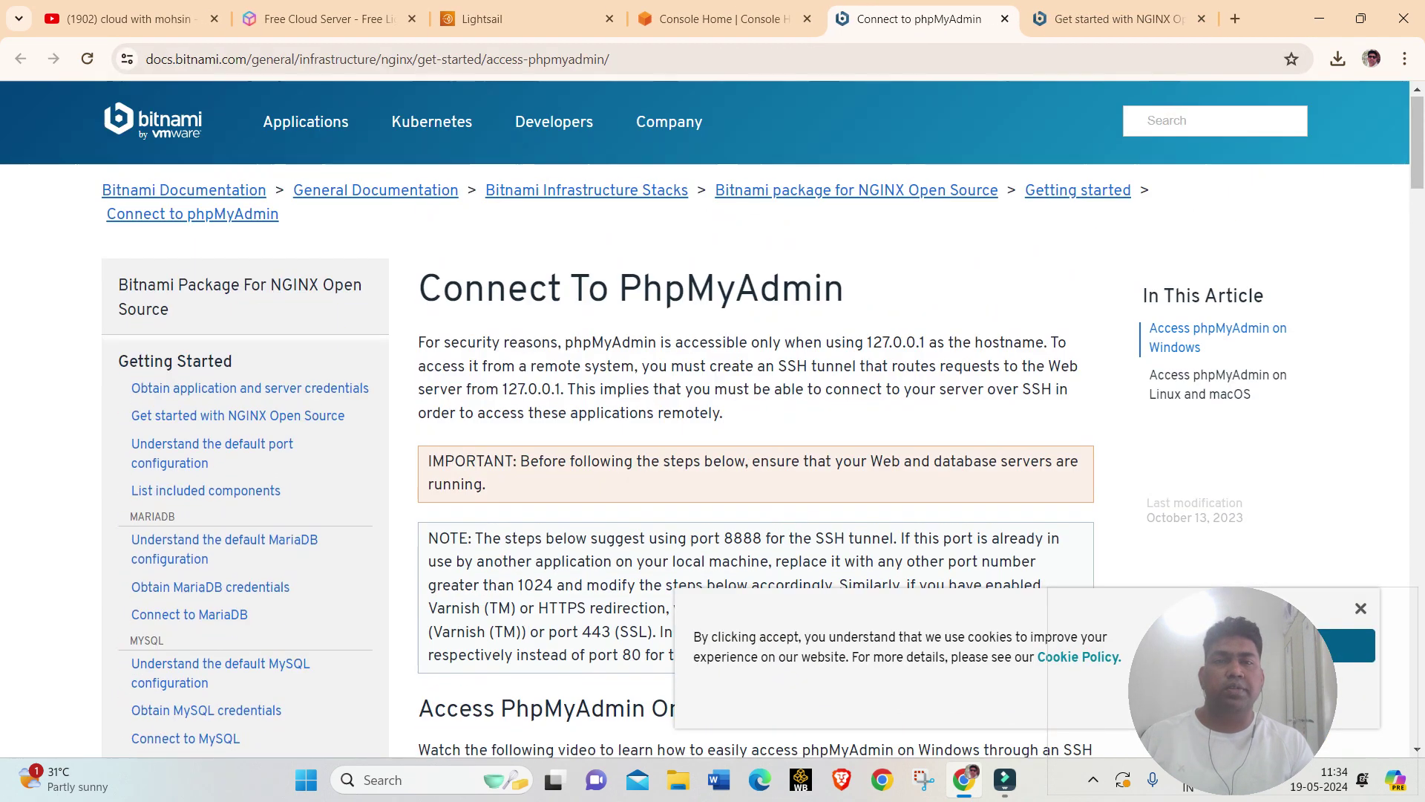
left_click(1120, 19)
left_click(520, 18)
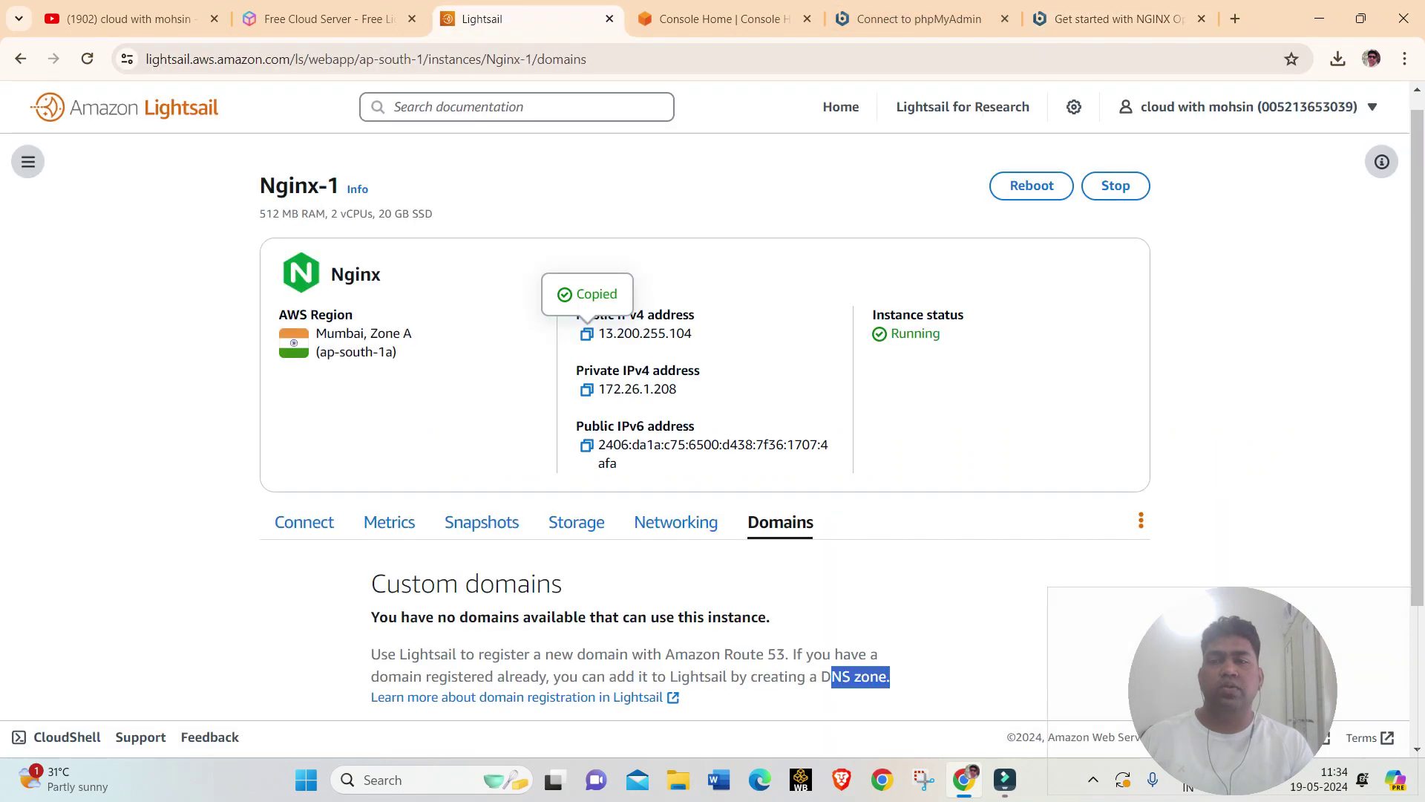
scroll(705, 415, "down", 3)
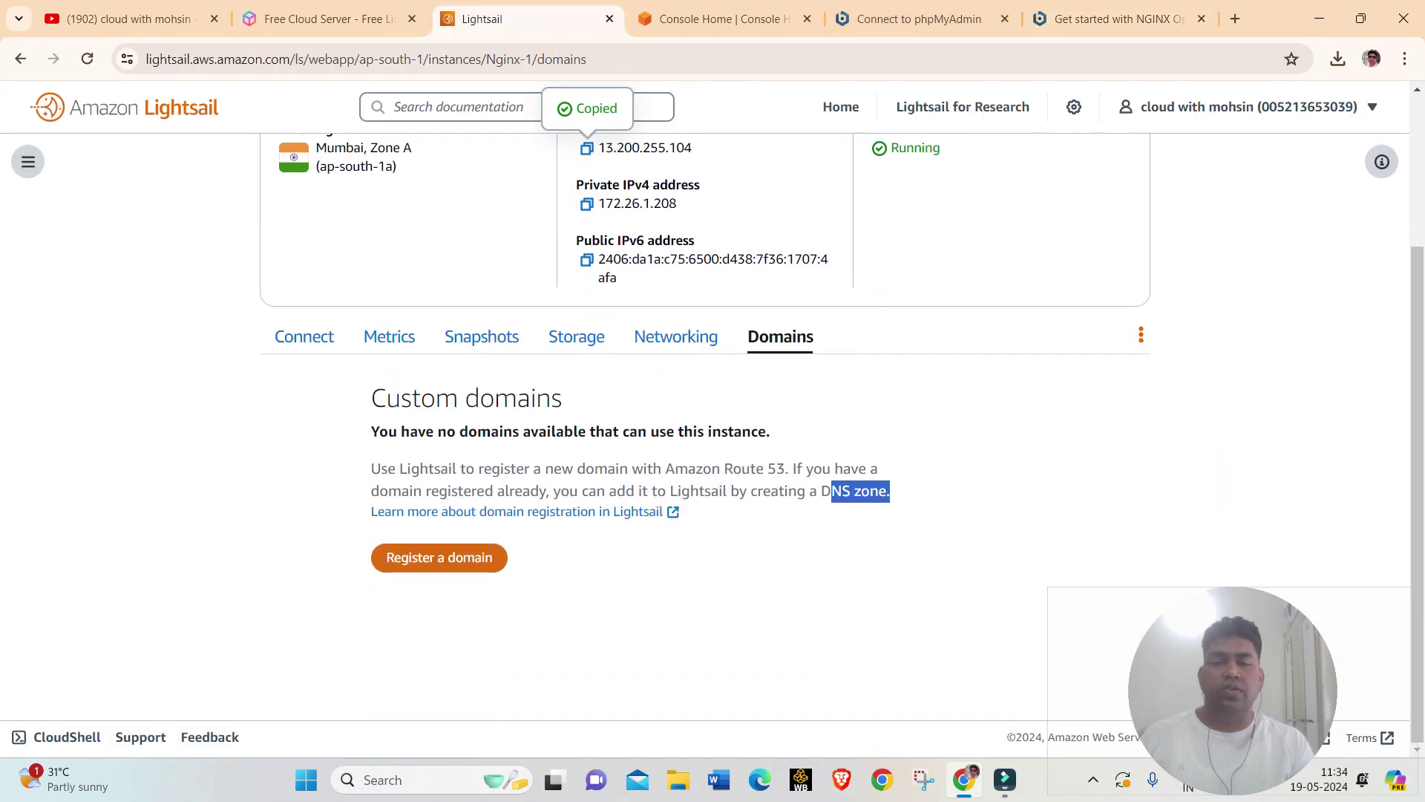
scroll(706, 416, "up", 3)
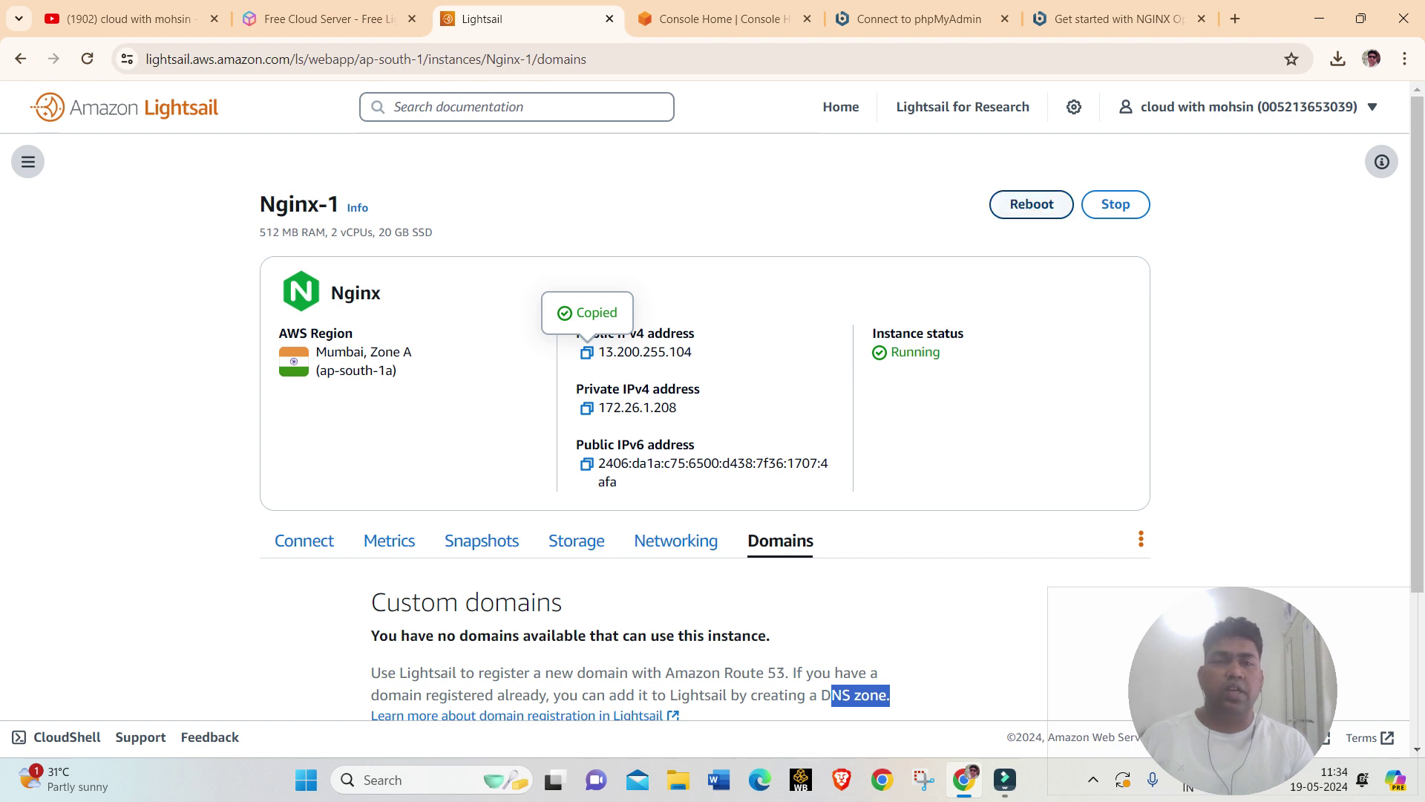
- Stop the Nginx-1 instance, confirm the stop, and reload its page to check the instance status
left_click(1115, 204)
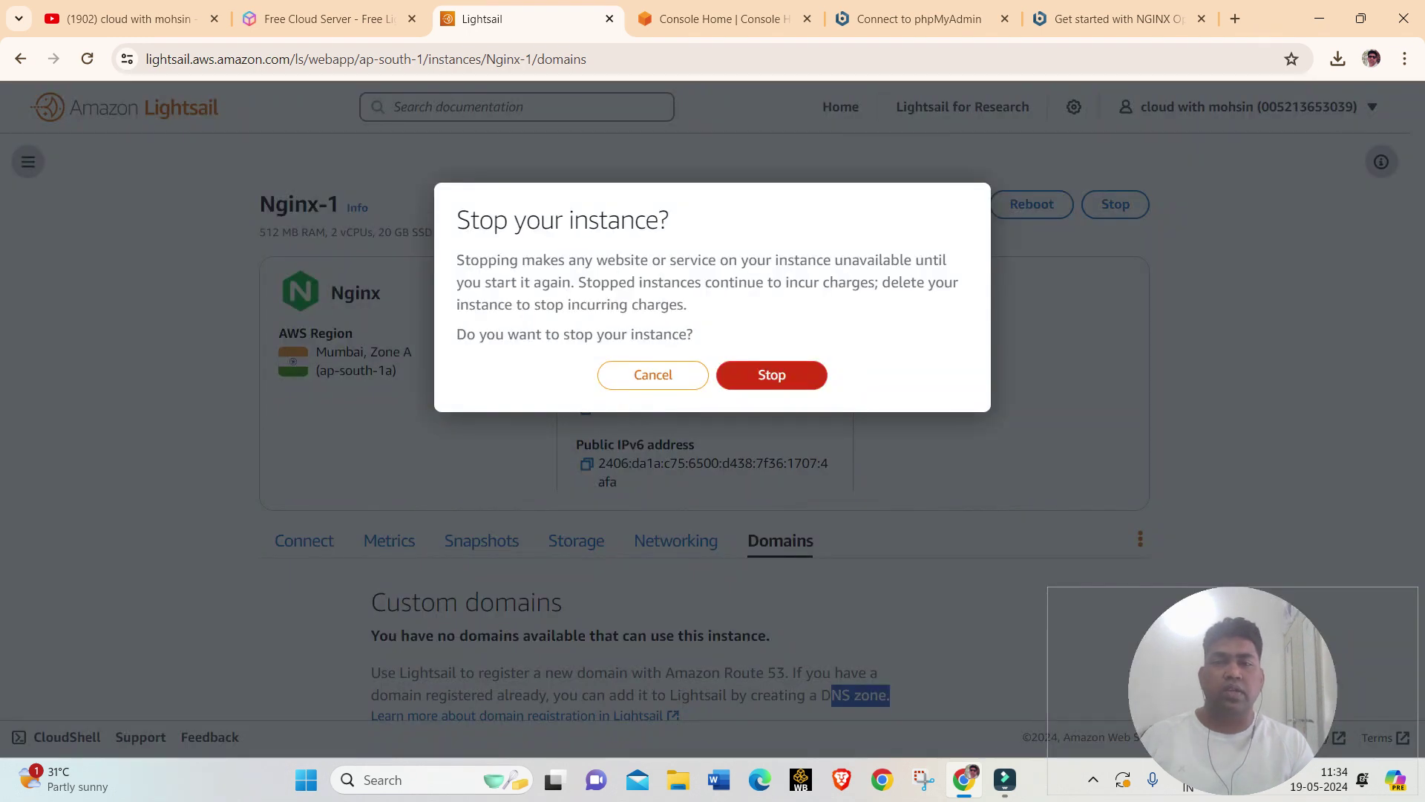
left_click(654, 375)
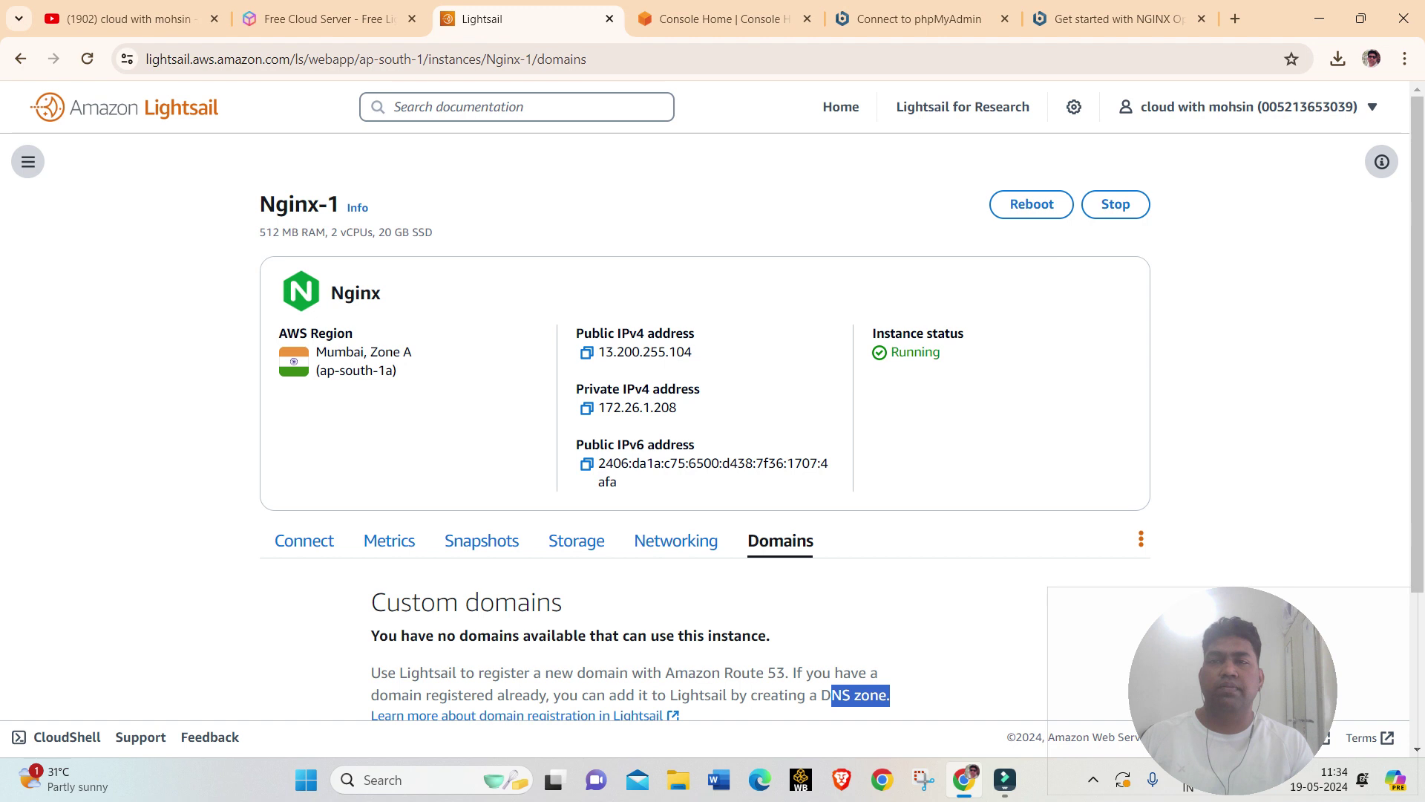
scroll(705, 409, "down", 3)
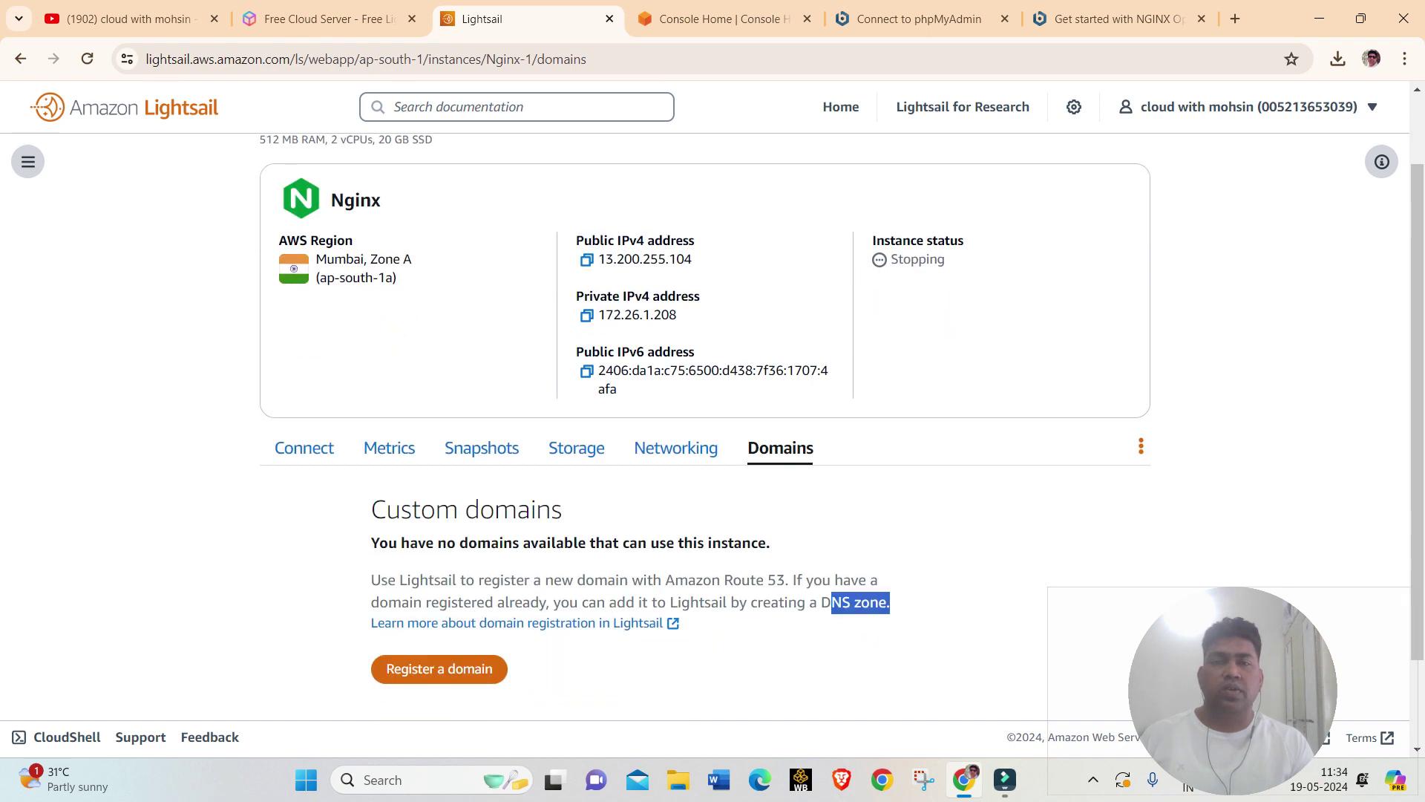
double_click(917, 166)
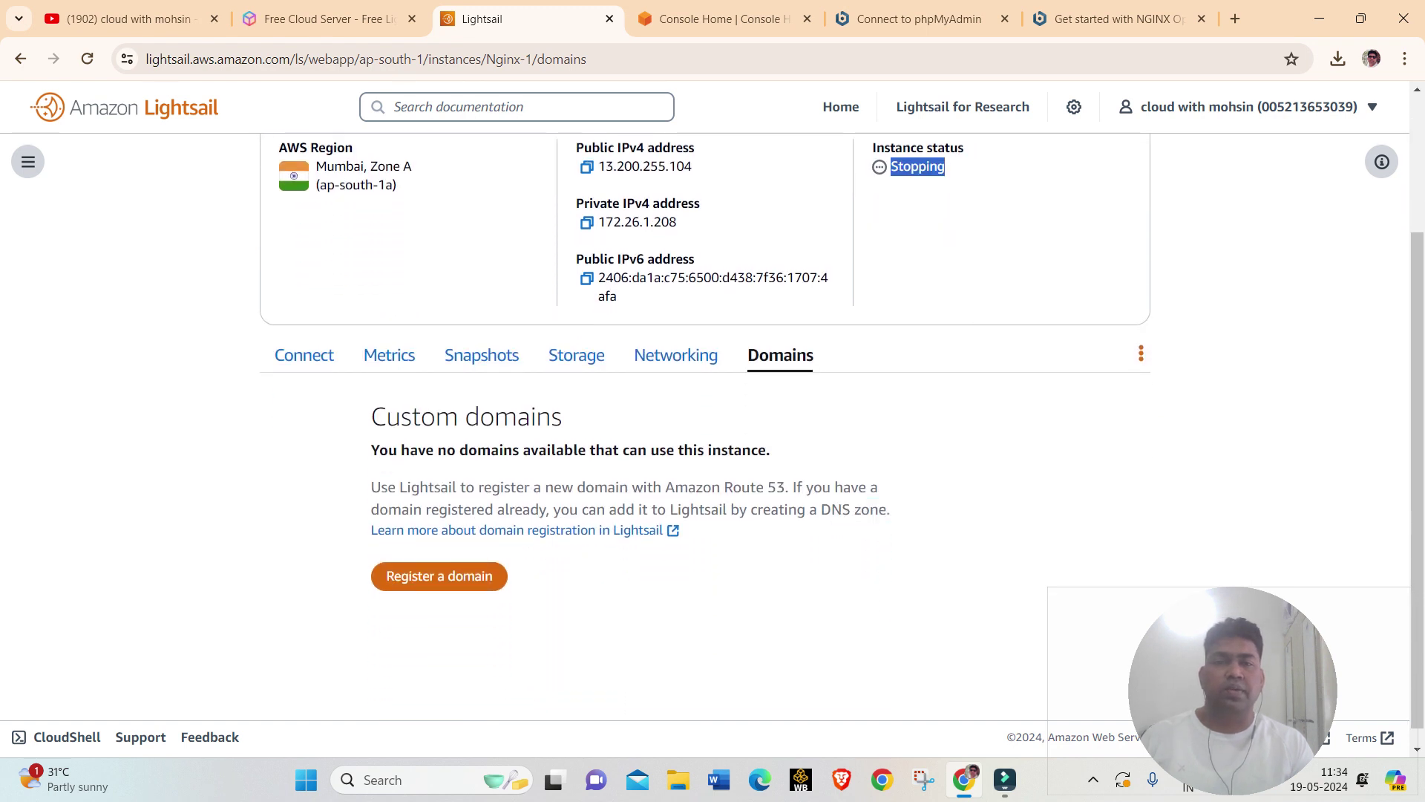
key("F5")
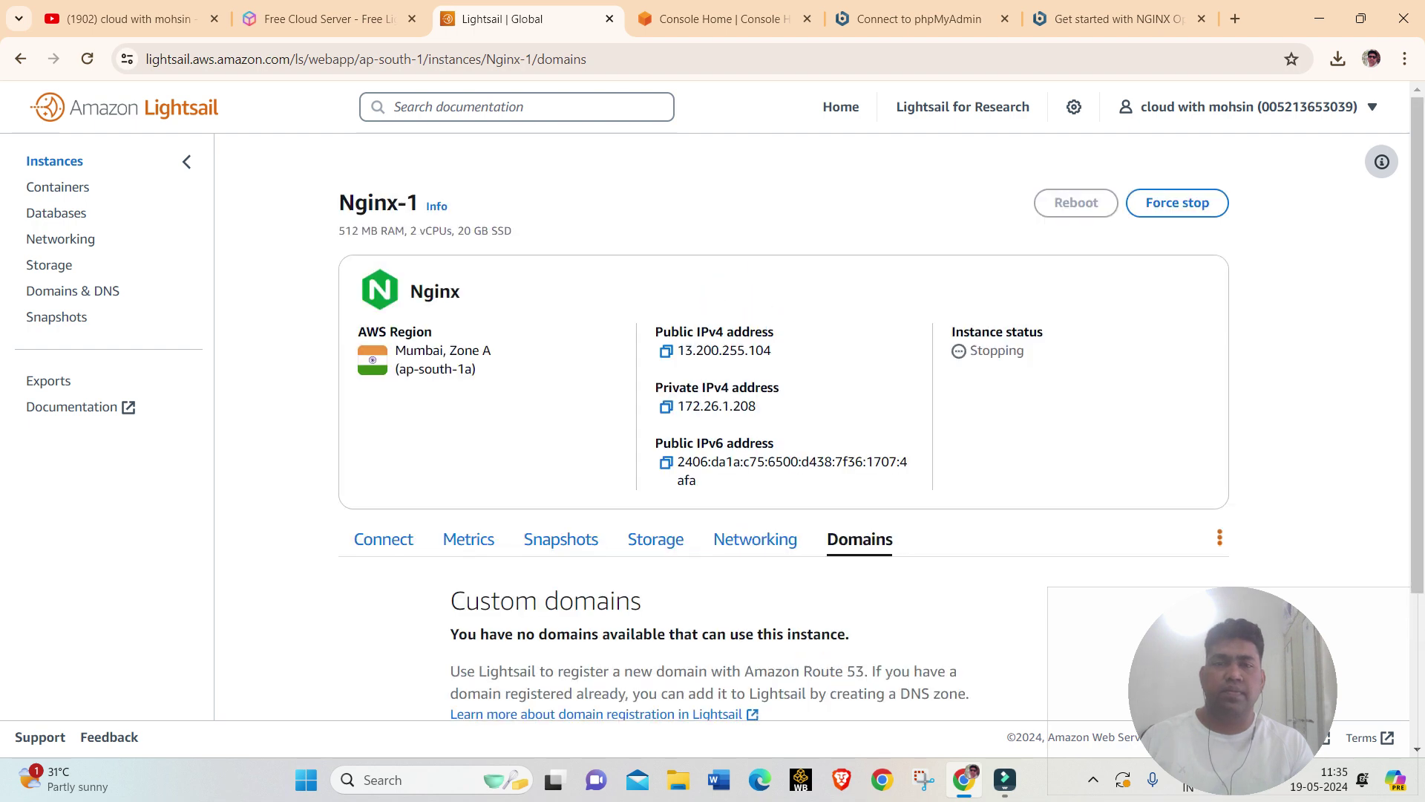
- Review the Nginx-1 instance's SSH connection options, then open the force-stop confirmation and dismiss it
scroll(742, 445, "down", 3)
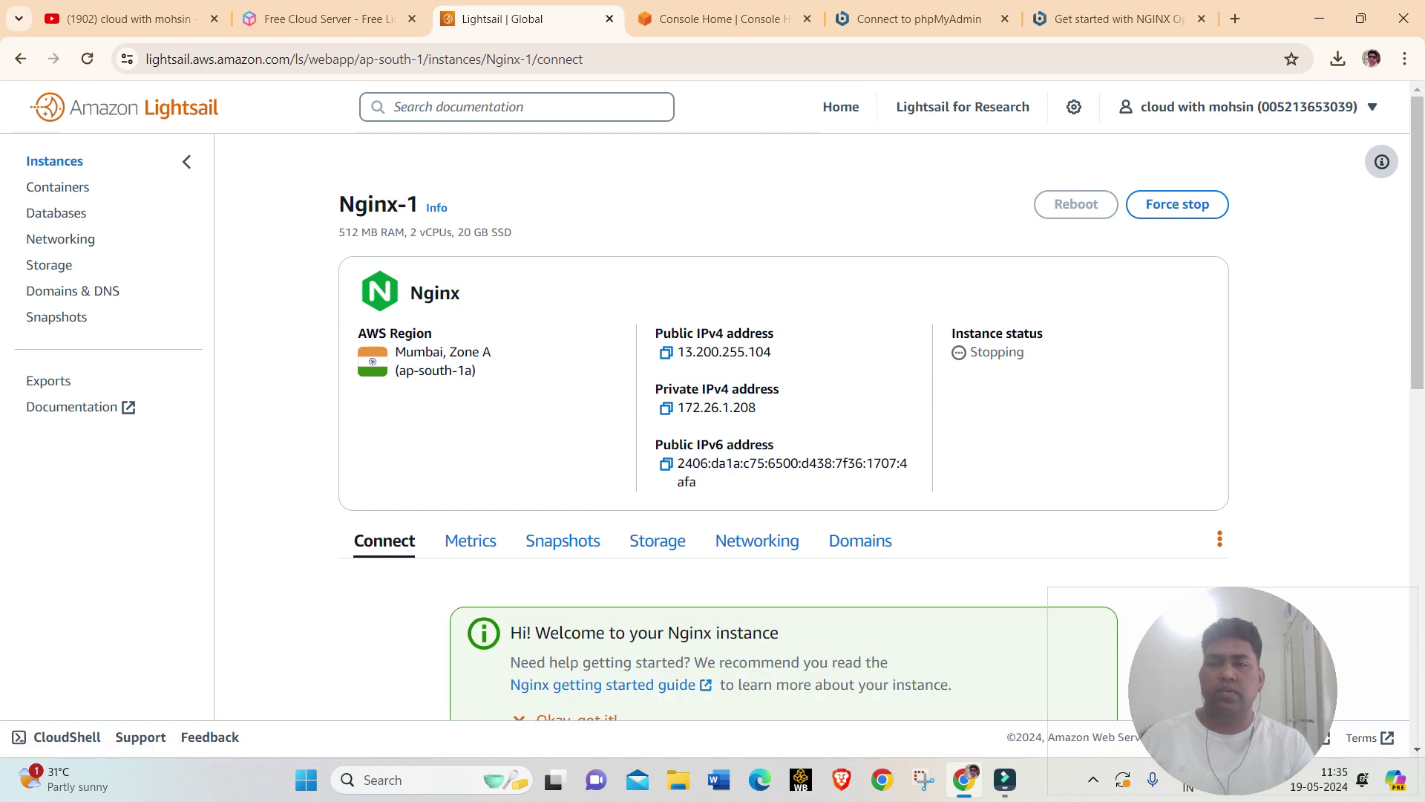
scroll(742, 427, "down", 9)
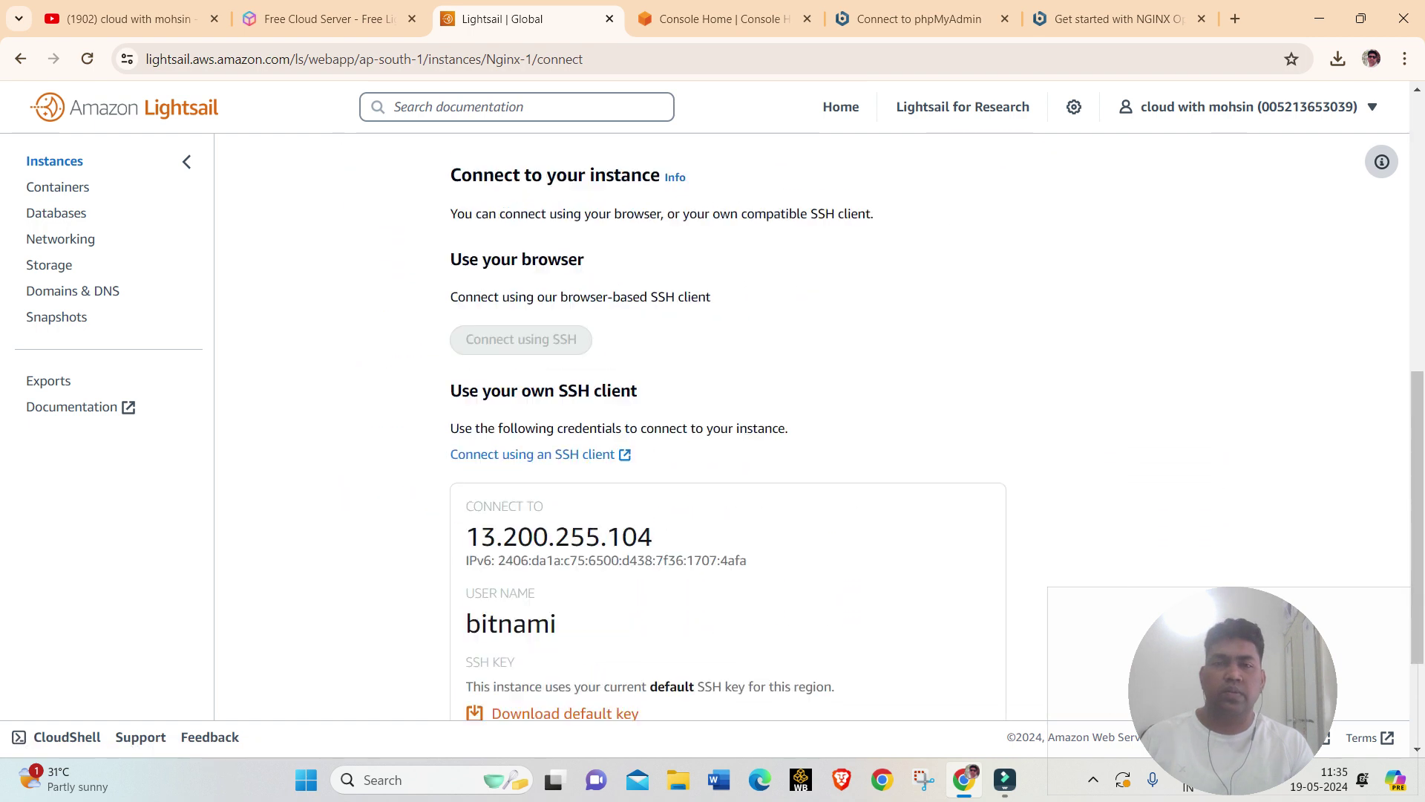
scroll(743, 427, "up", 5)
scroll(743, 426, "up", 4)
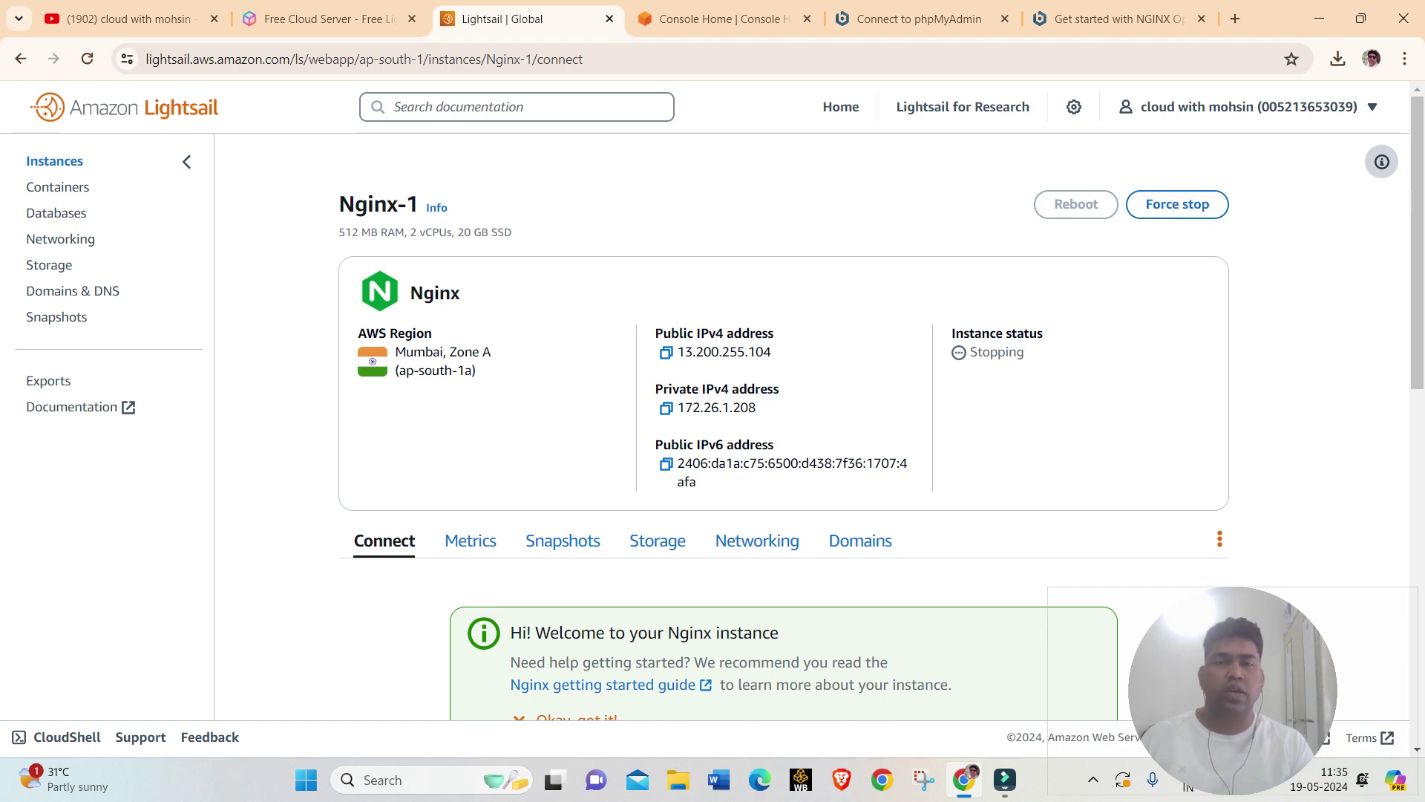
left_click(1177, 204)
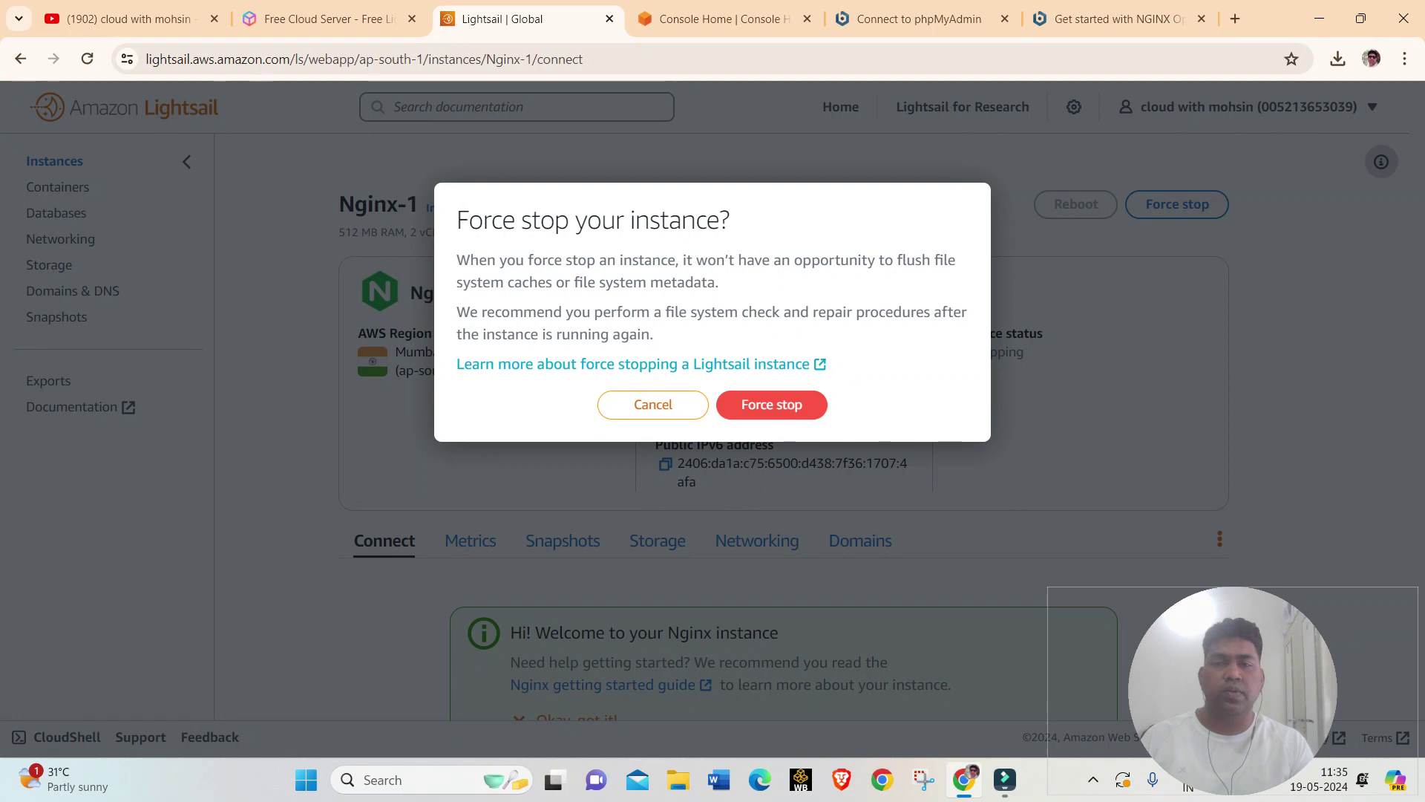
key("Escape")
- Open the delete section of the Nginx-1 instance and try to delete the instance while it is stopping
scroll(784, 427, "down", 3)
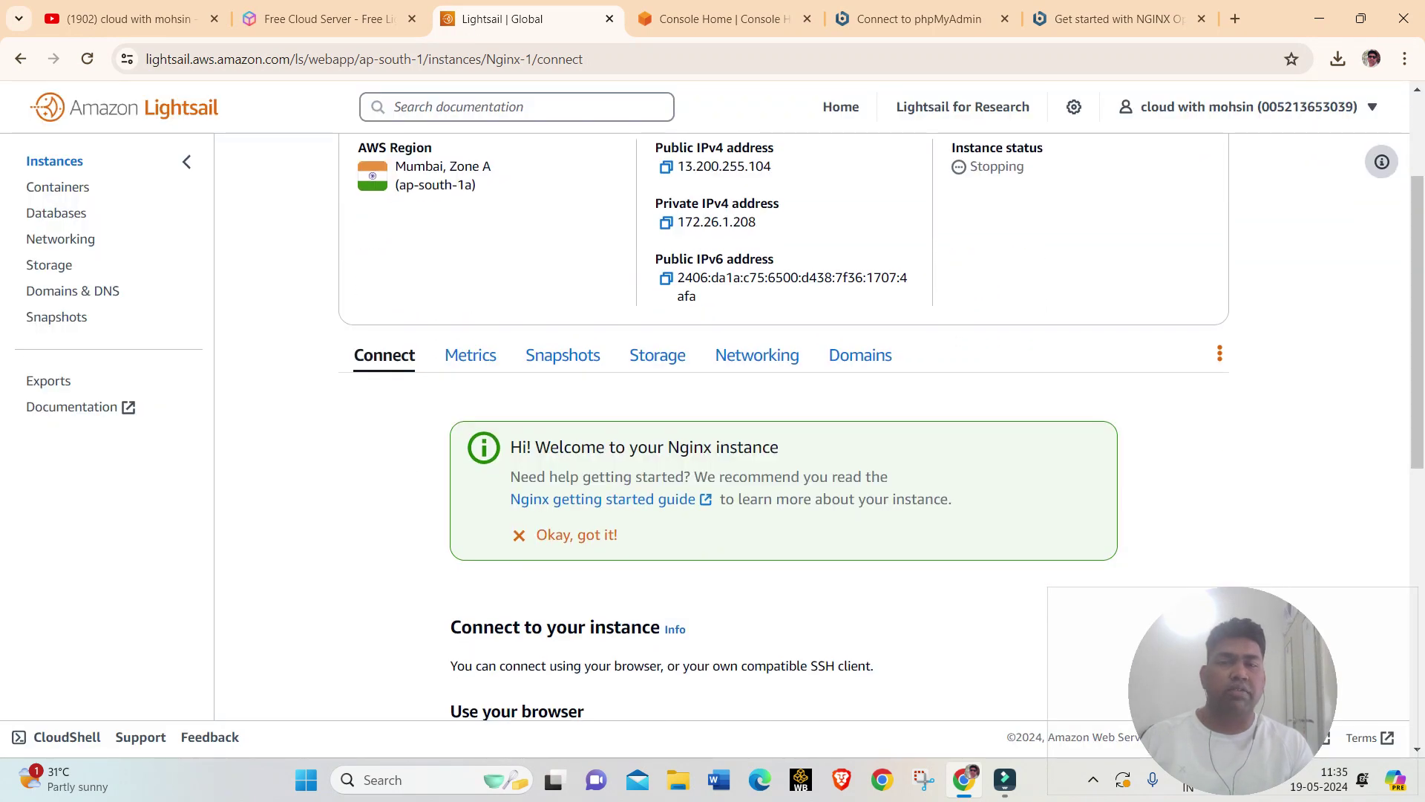
left_click(1220, 353)
key("Up")
key("Down")
key("Down")
key("Down")
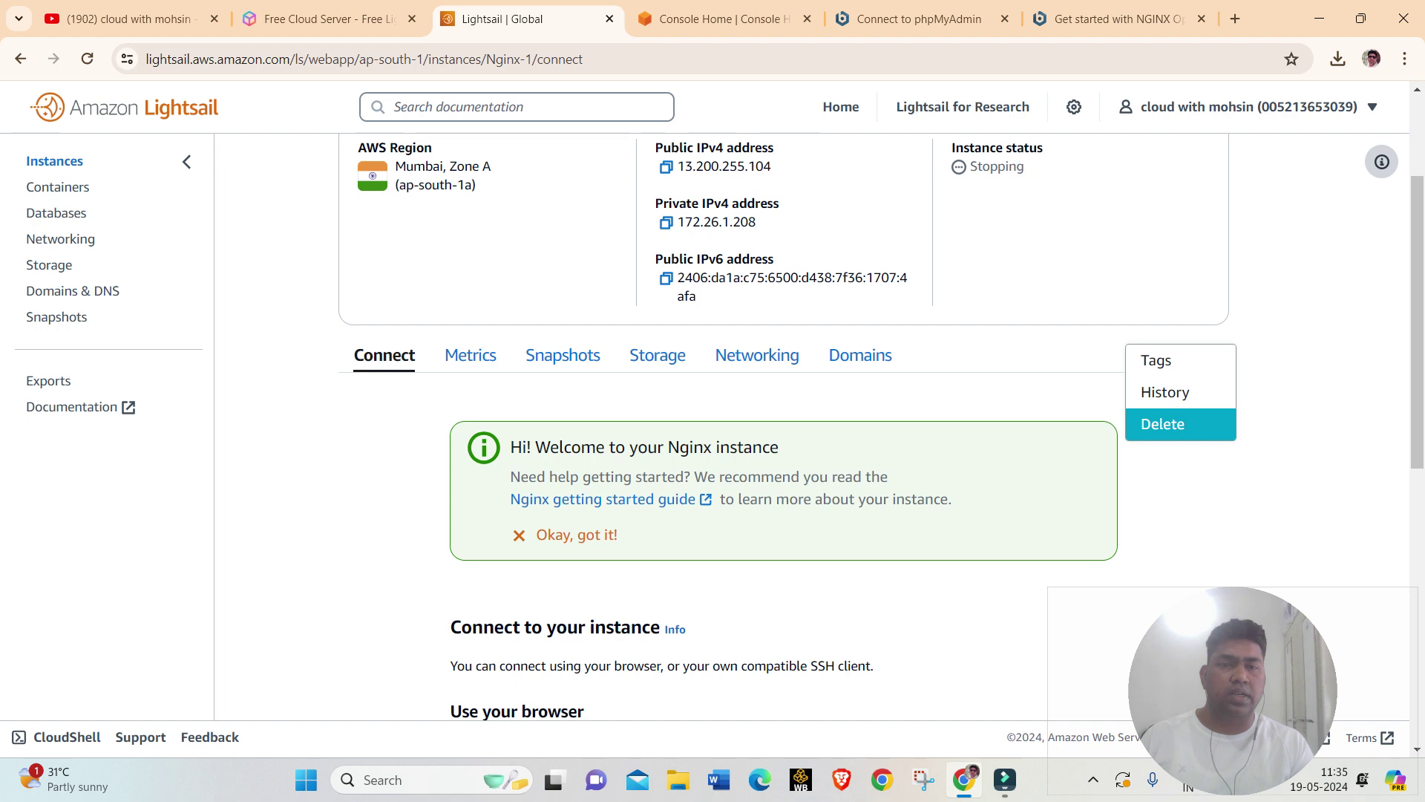
key("Return")
key("Tab")
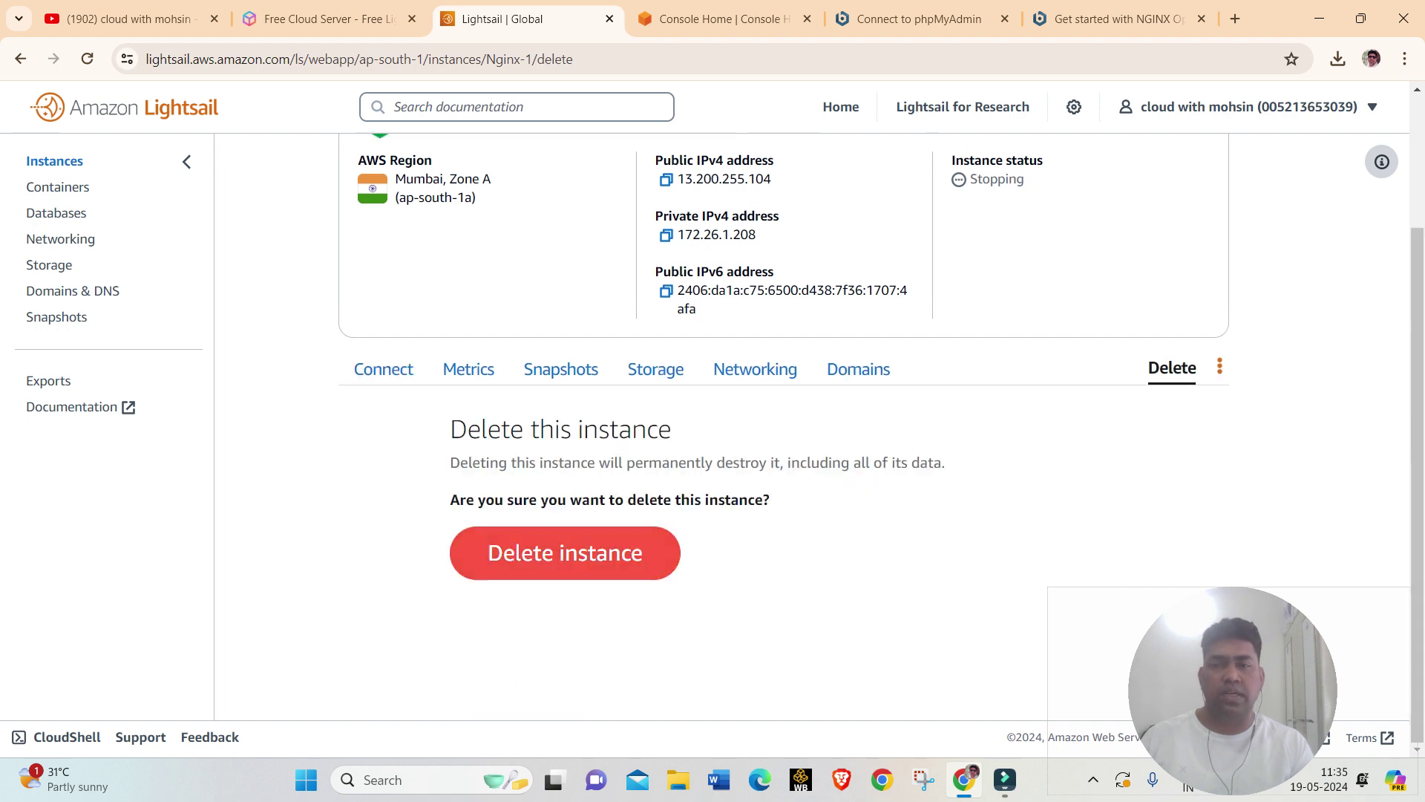
key("Return")
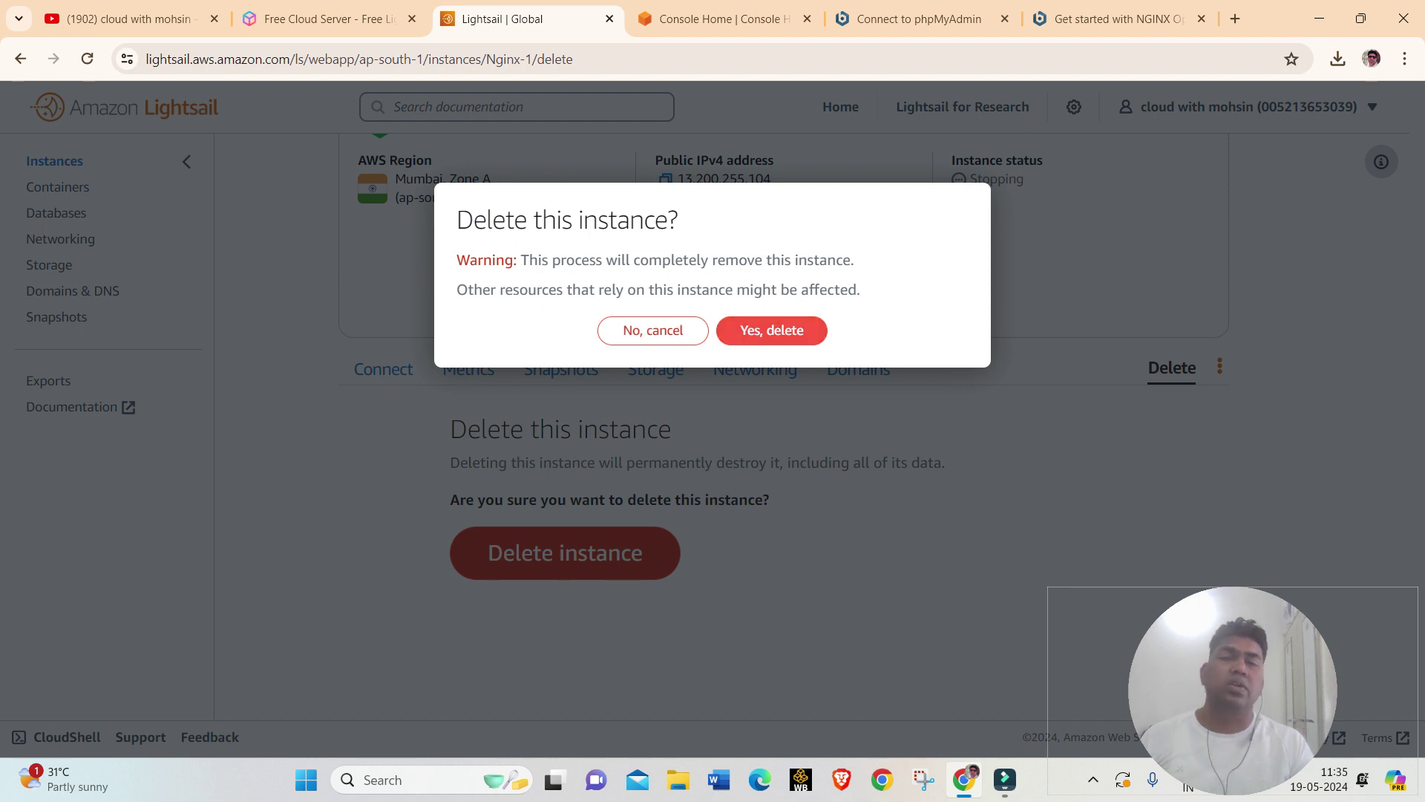
left_click(771, 330)
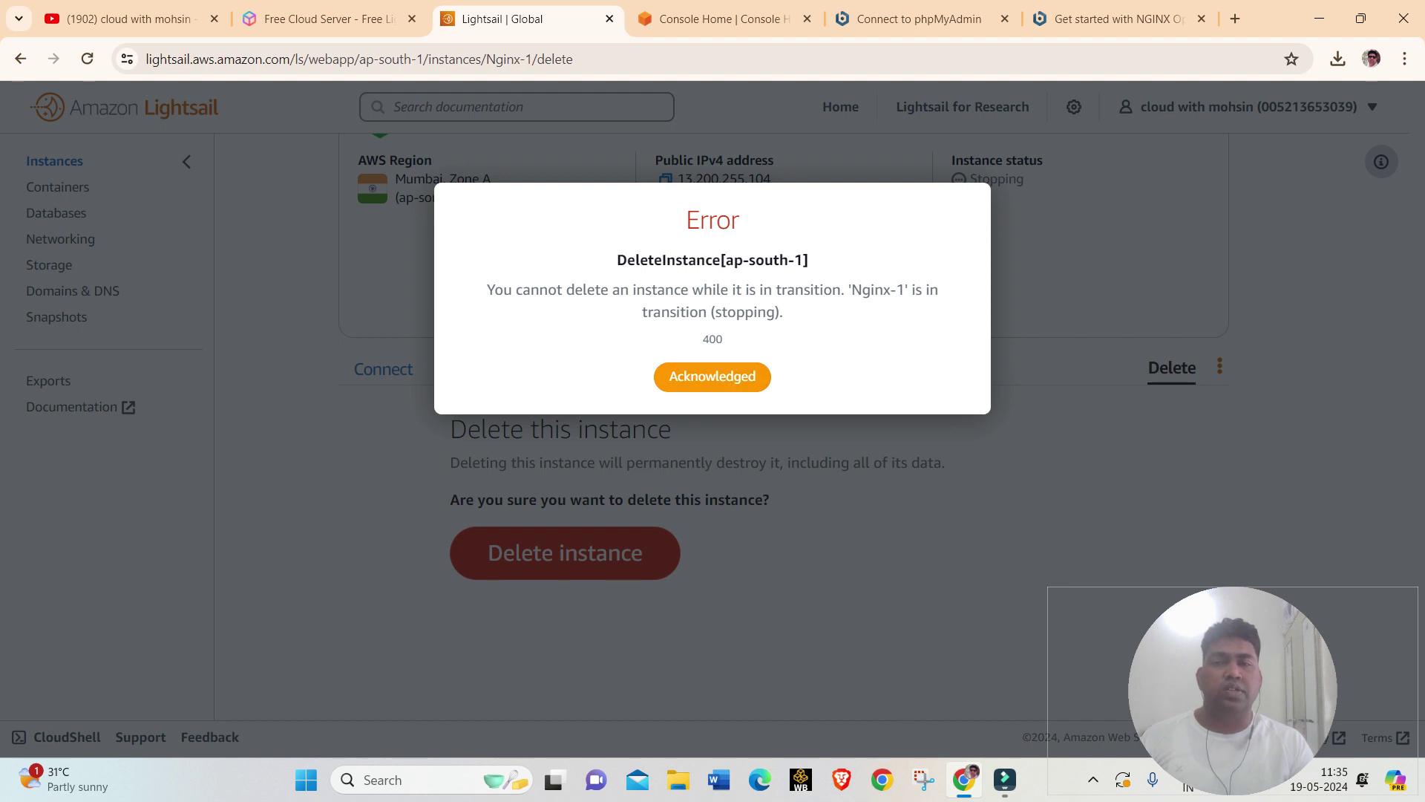
left_click(712, 376)
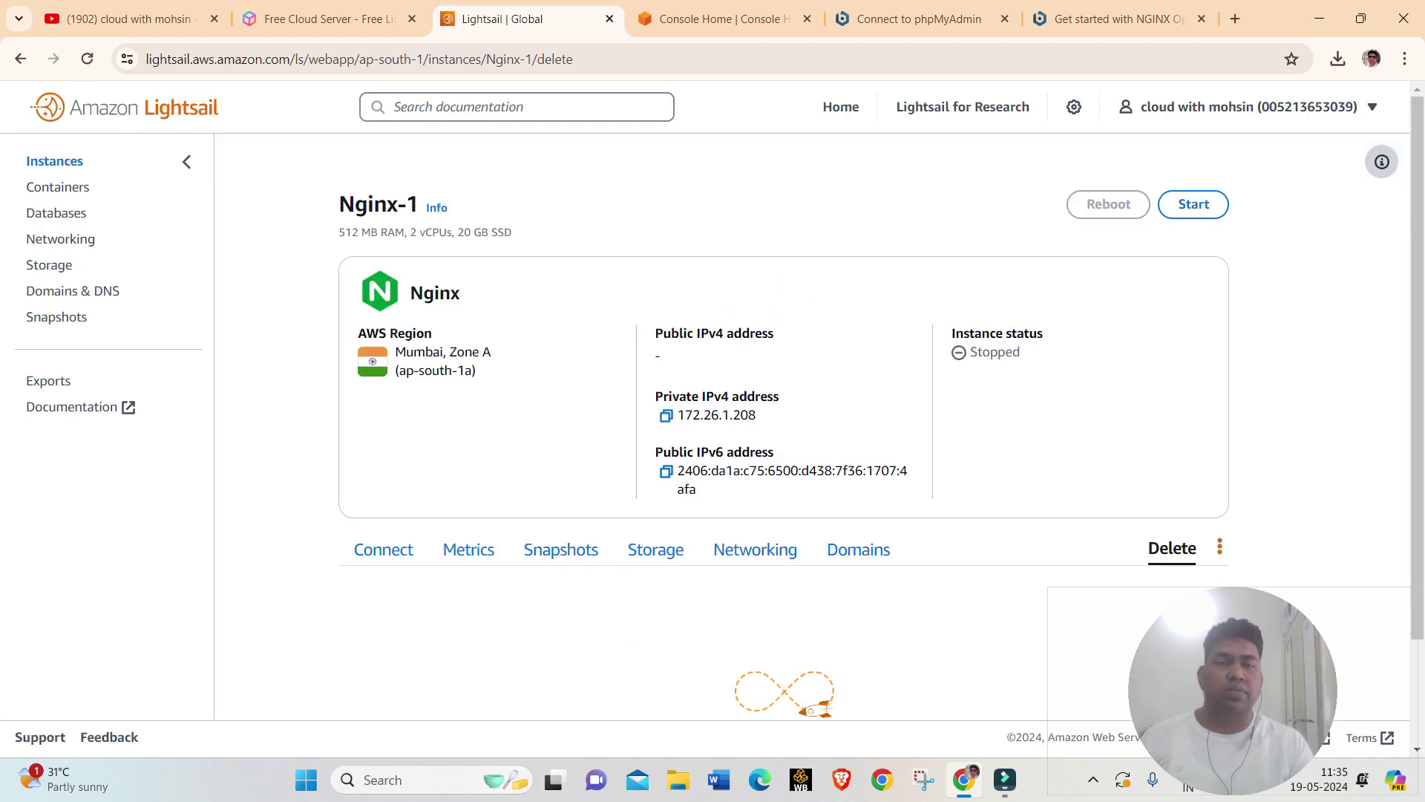
- Check the Nginx-1 instance's status and permanently delete the stopped instance
left_click_drag(978, 352, 1020, 352)
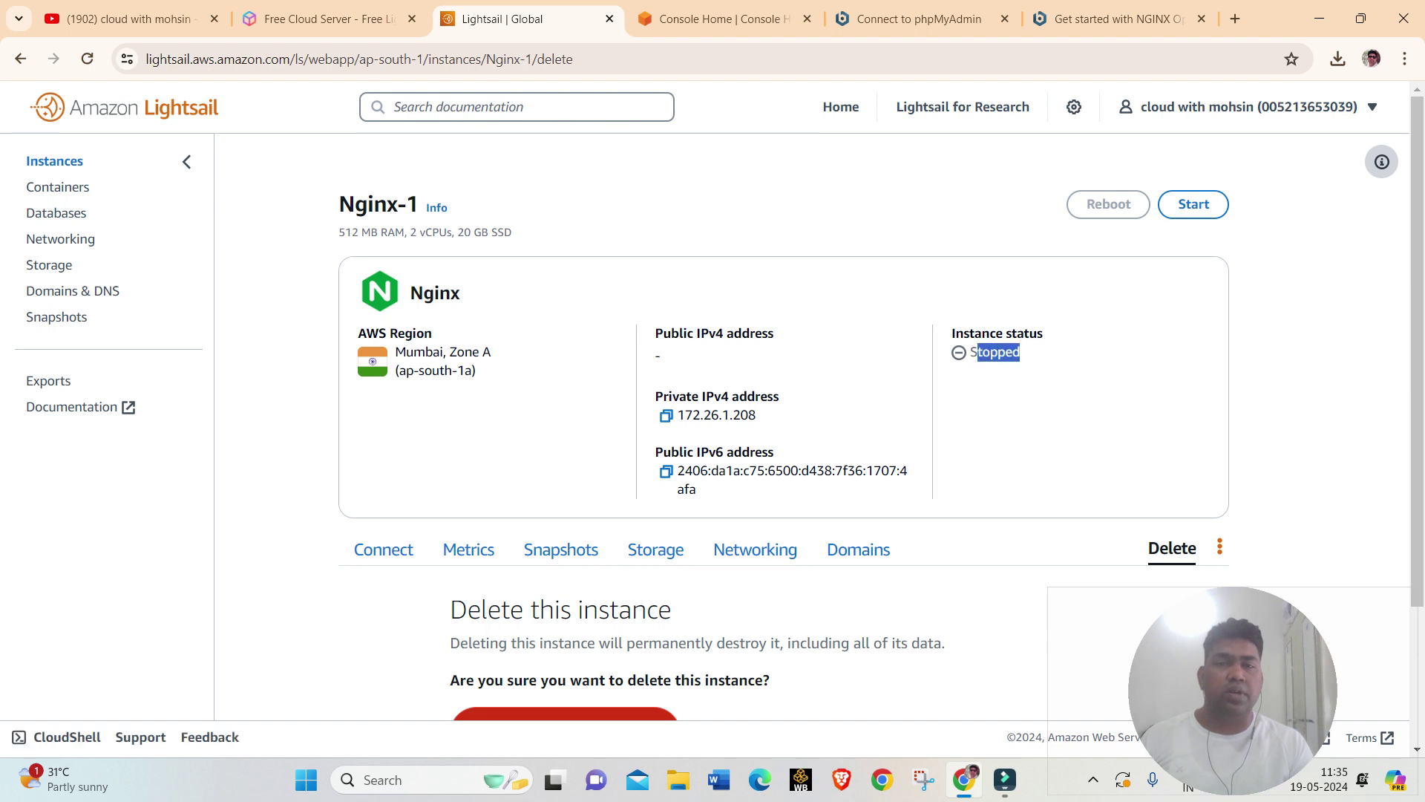
scroll(1020, 352, "down", 2)
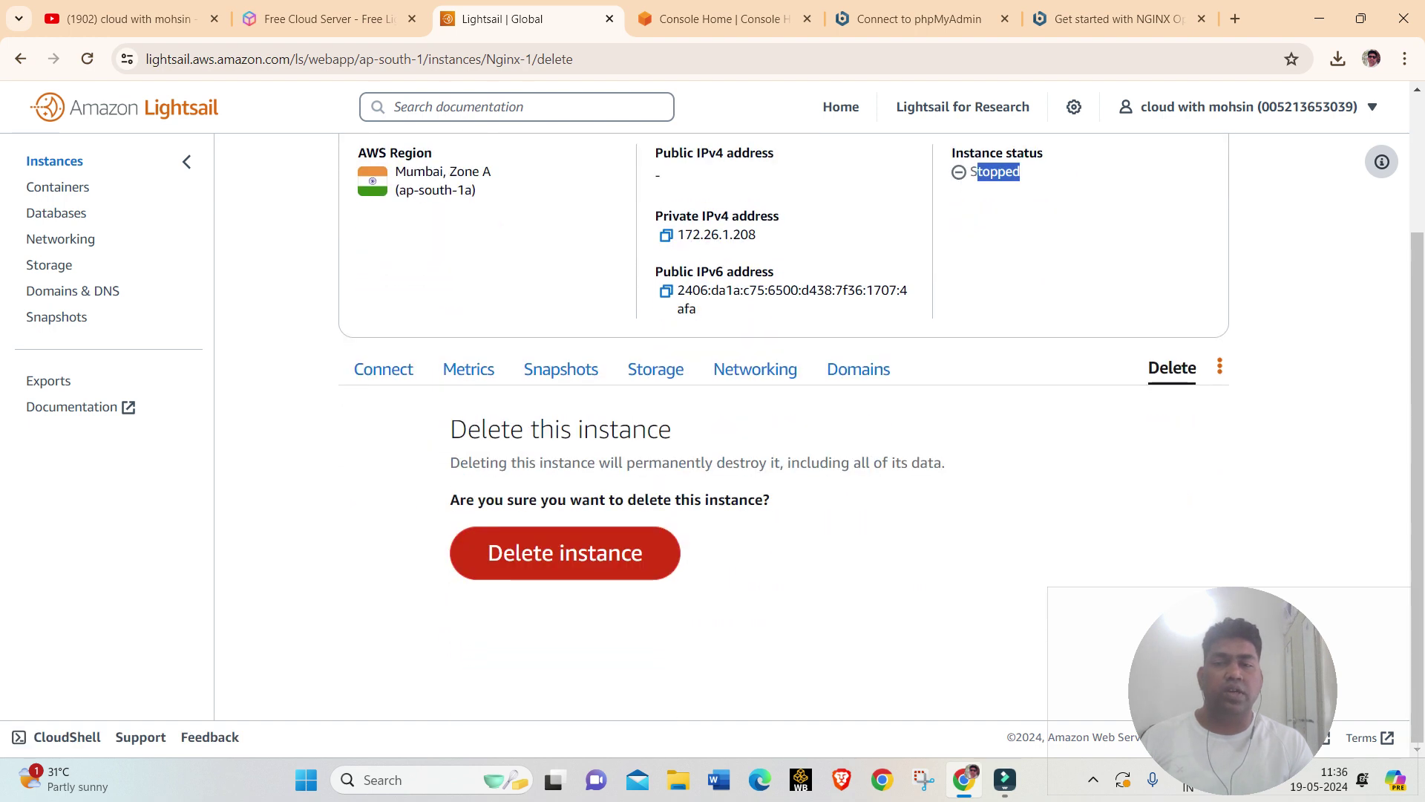
left_click(564, 608)
key("Return")
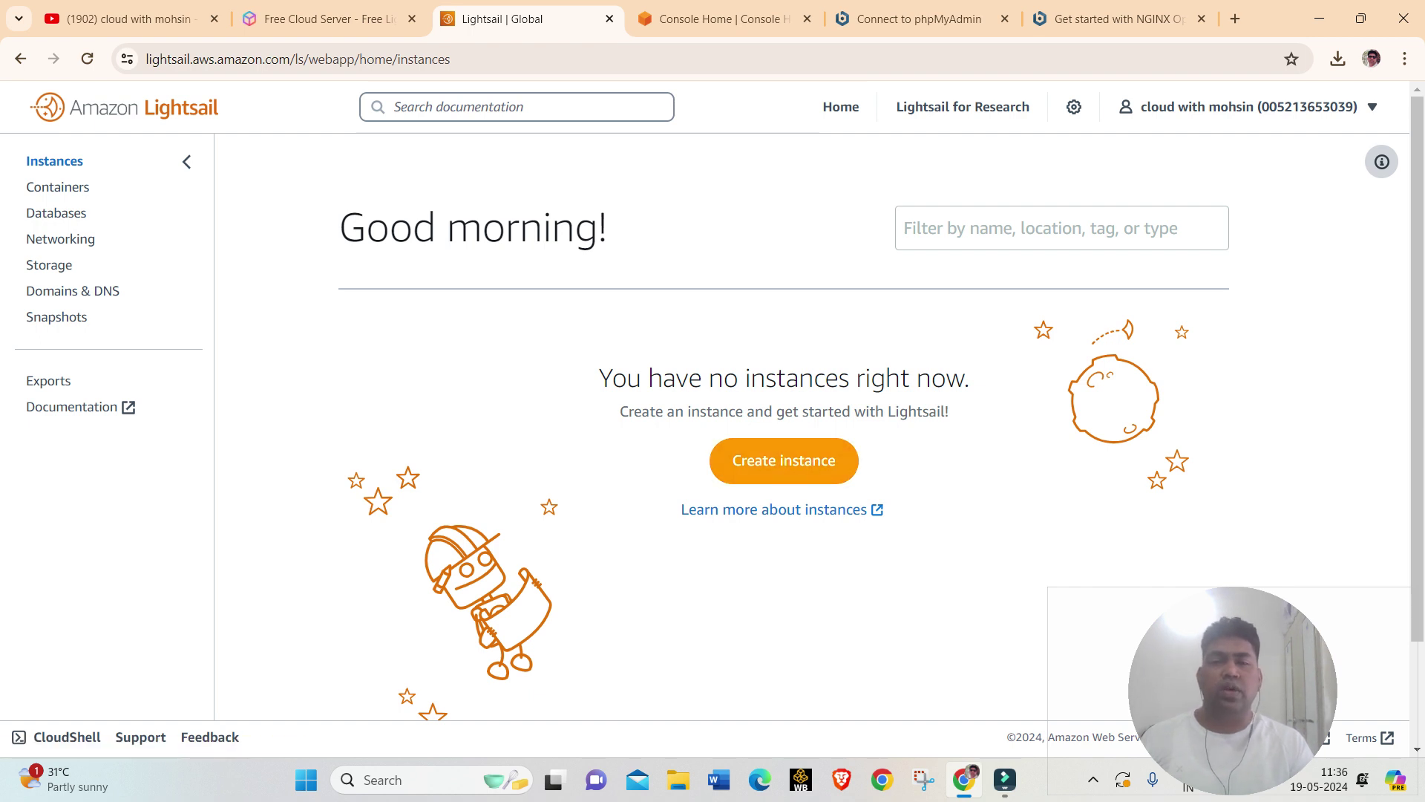
- Open the form for creating a new Lightsail instance and browse its Apps + OS and OS-only blueprint lists
left_click(784, 460)
scroll(784, 460, "down", 3)
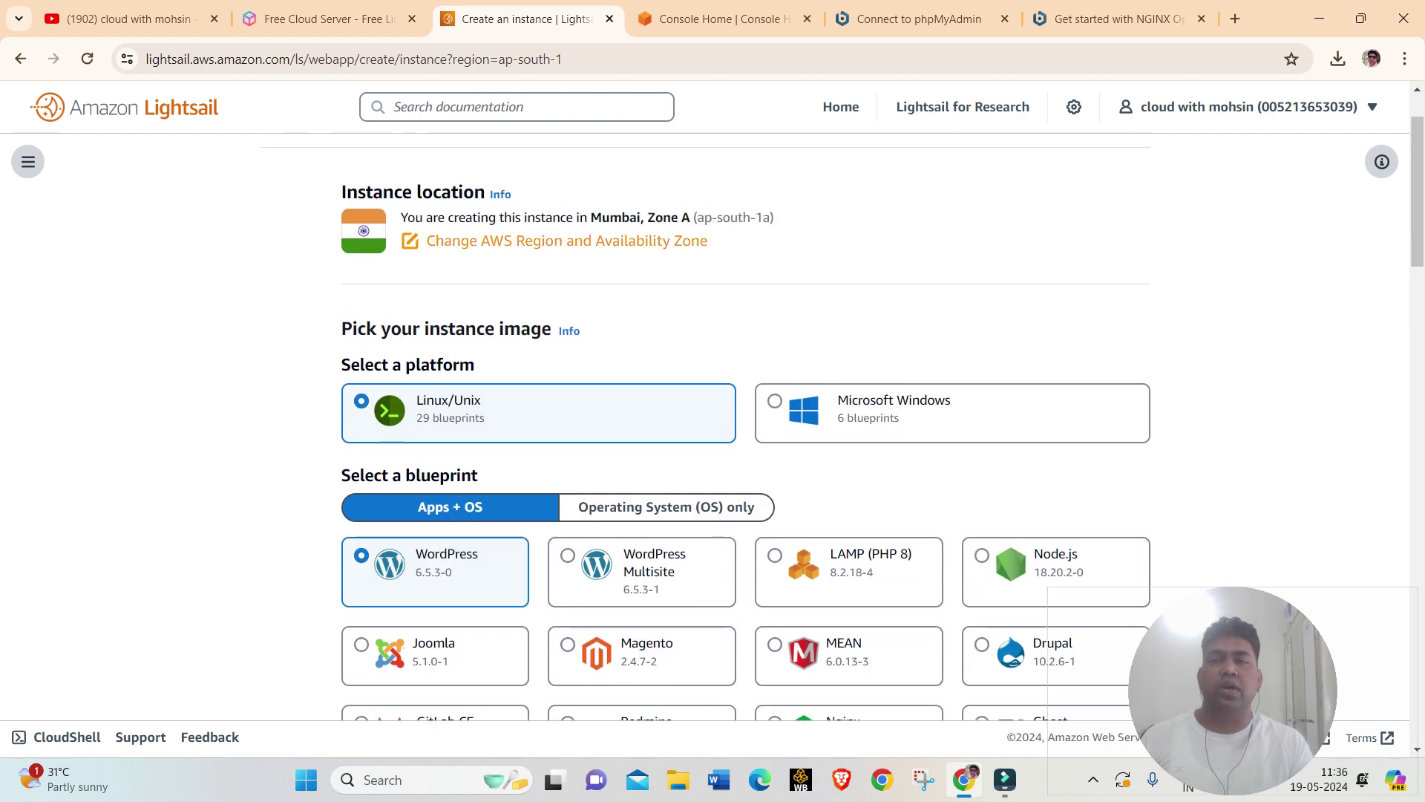
scroll(742, 416, "down", 3)
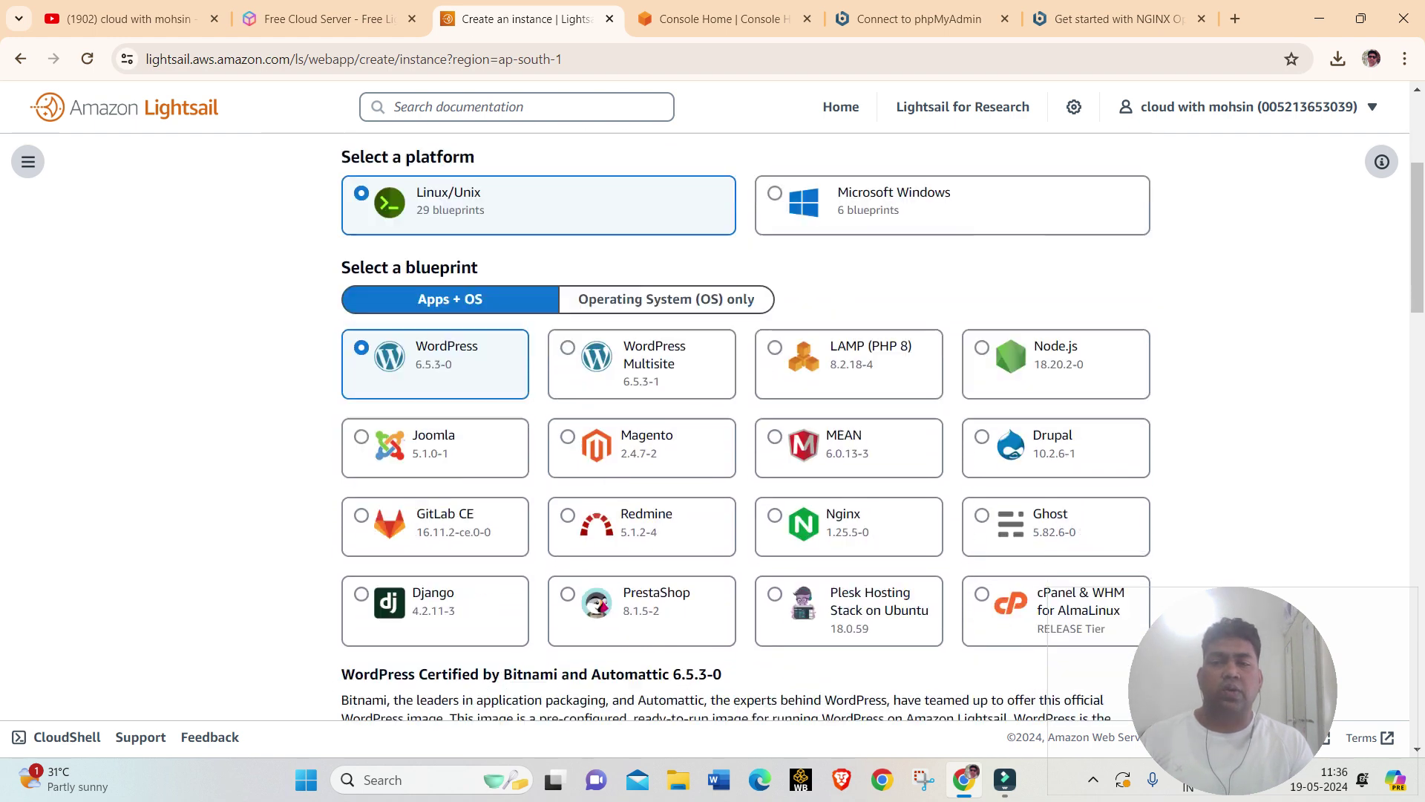
scroll(742, 416, "down", 1)
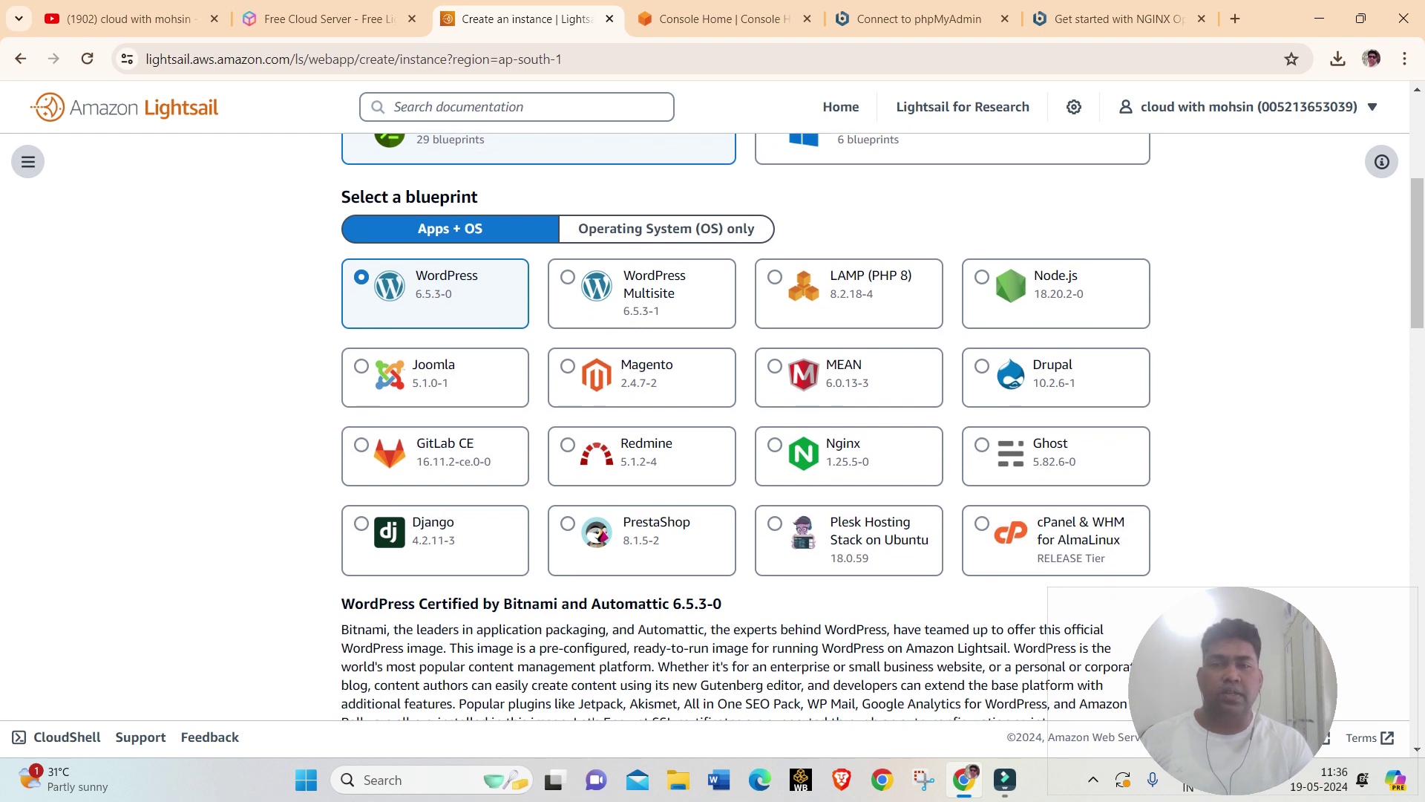
left_click(665, 228)
left_click(450, 229)
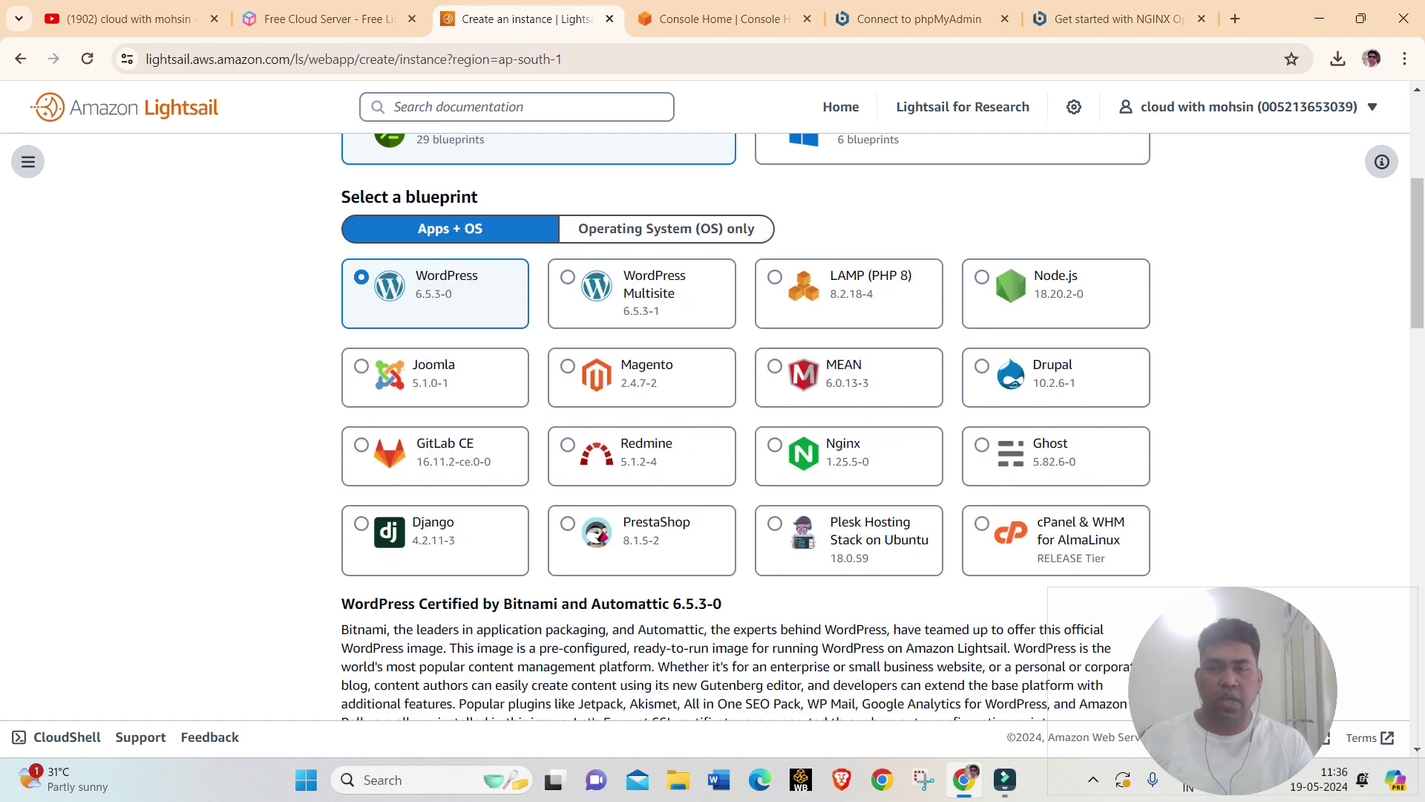
- Compare the WordPress and WordPress Multisite blueprints and their versions, leaving WordPress selected
left_click_drag(414, 294, 452, 294)
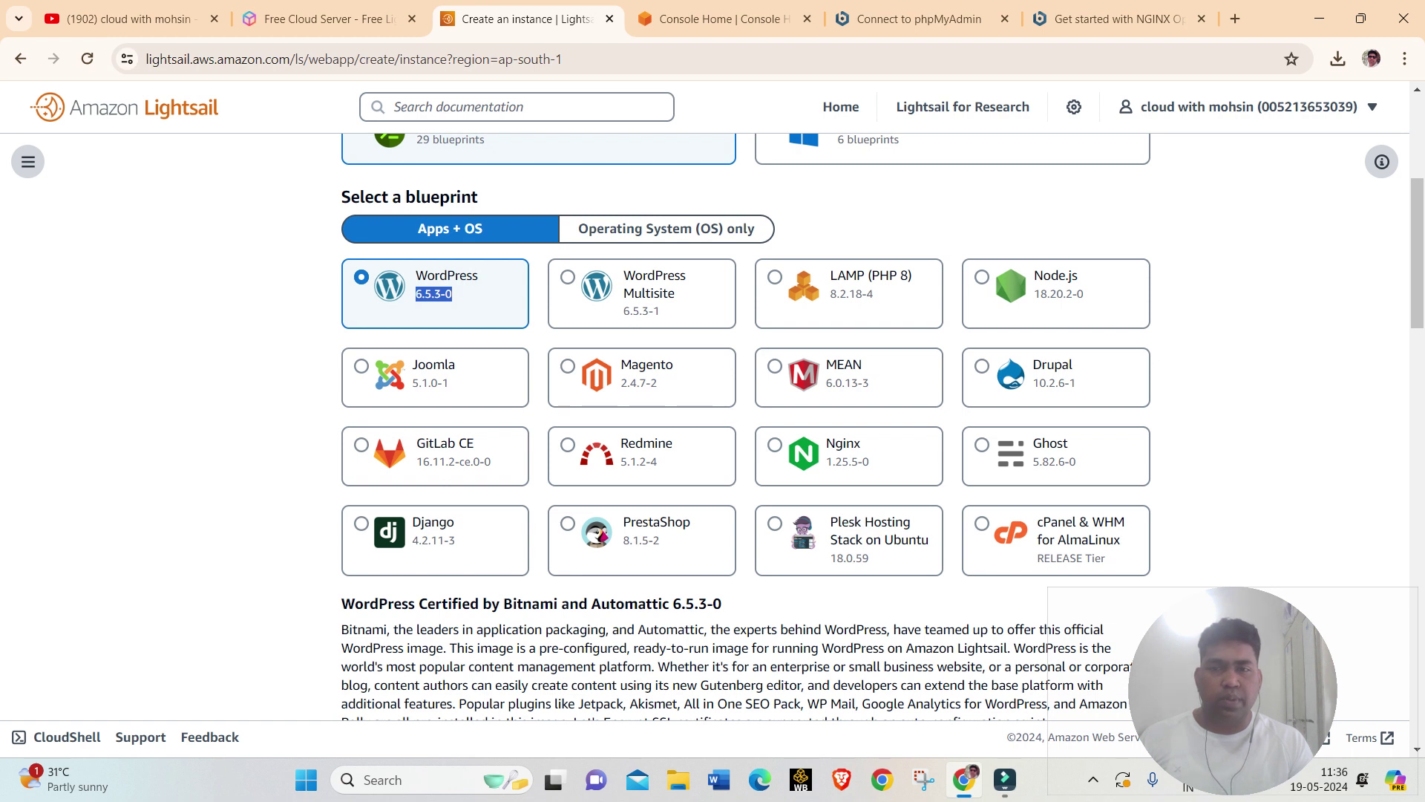
left_click_drag(622, 274, 653, 310)
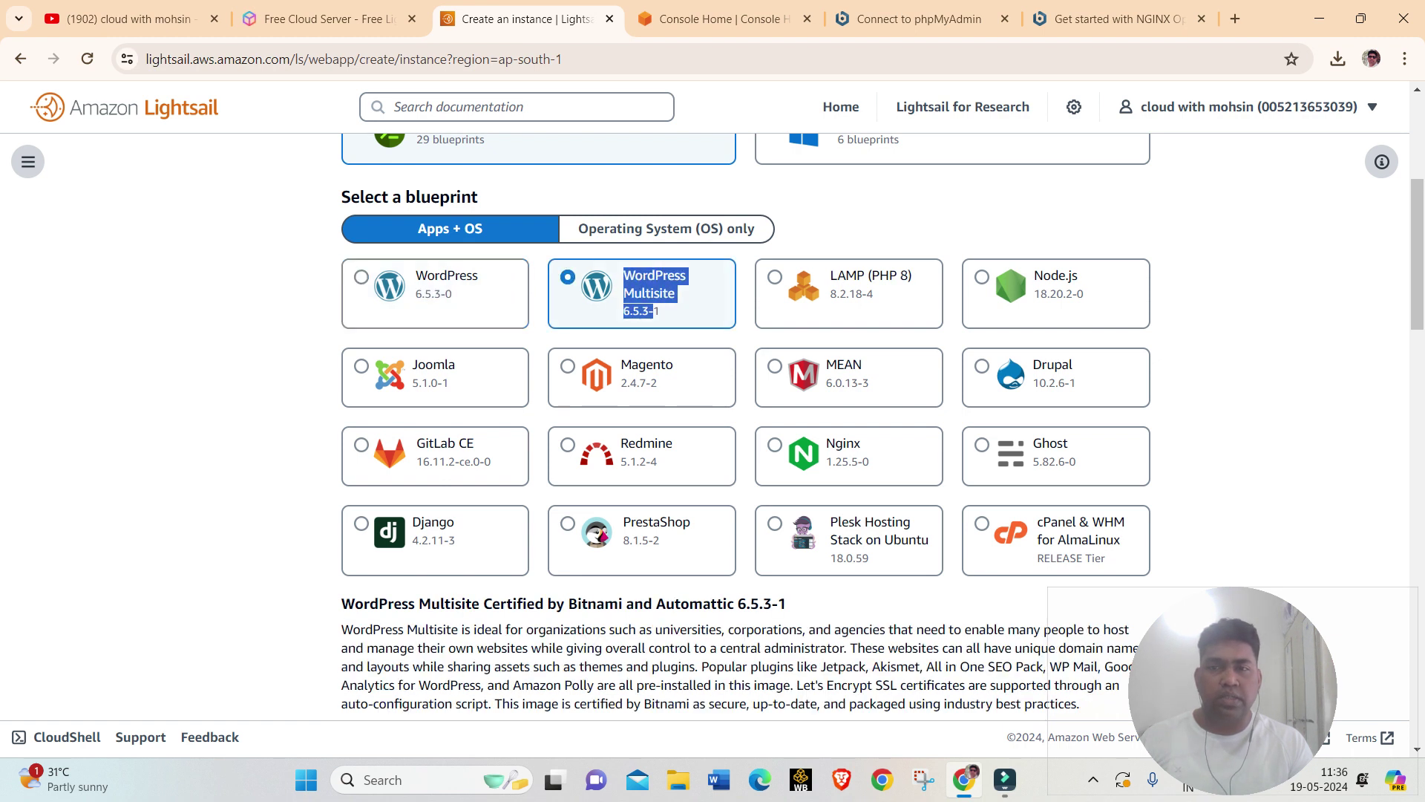
left_click(653, 310)
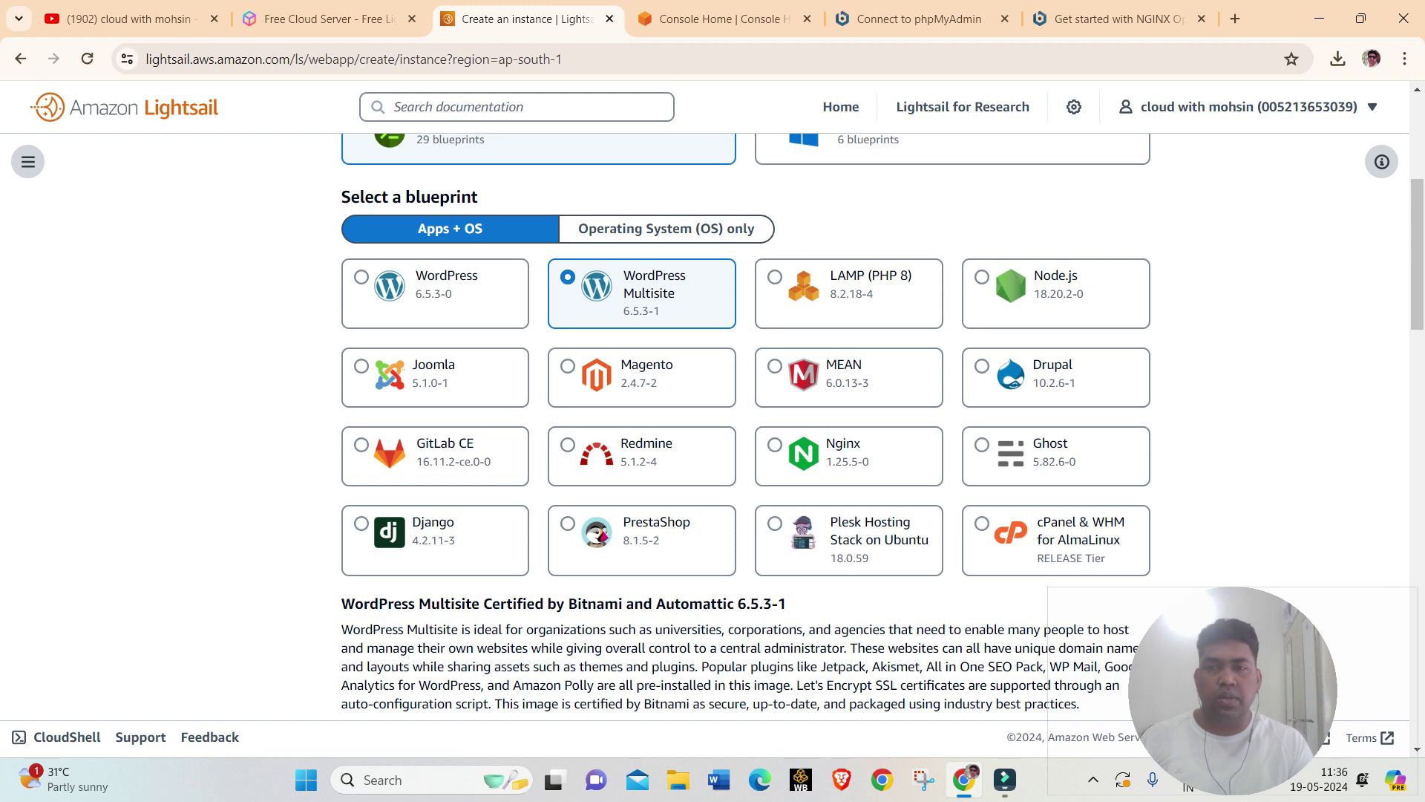
left_click_drag(416, 275, 453, 294)
left_click(452, 294)
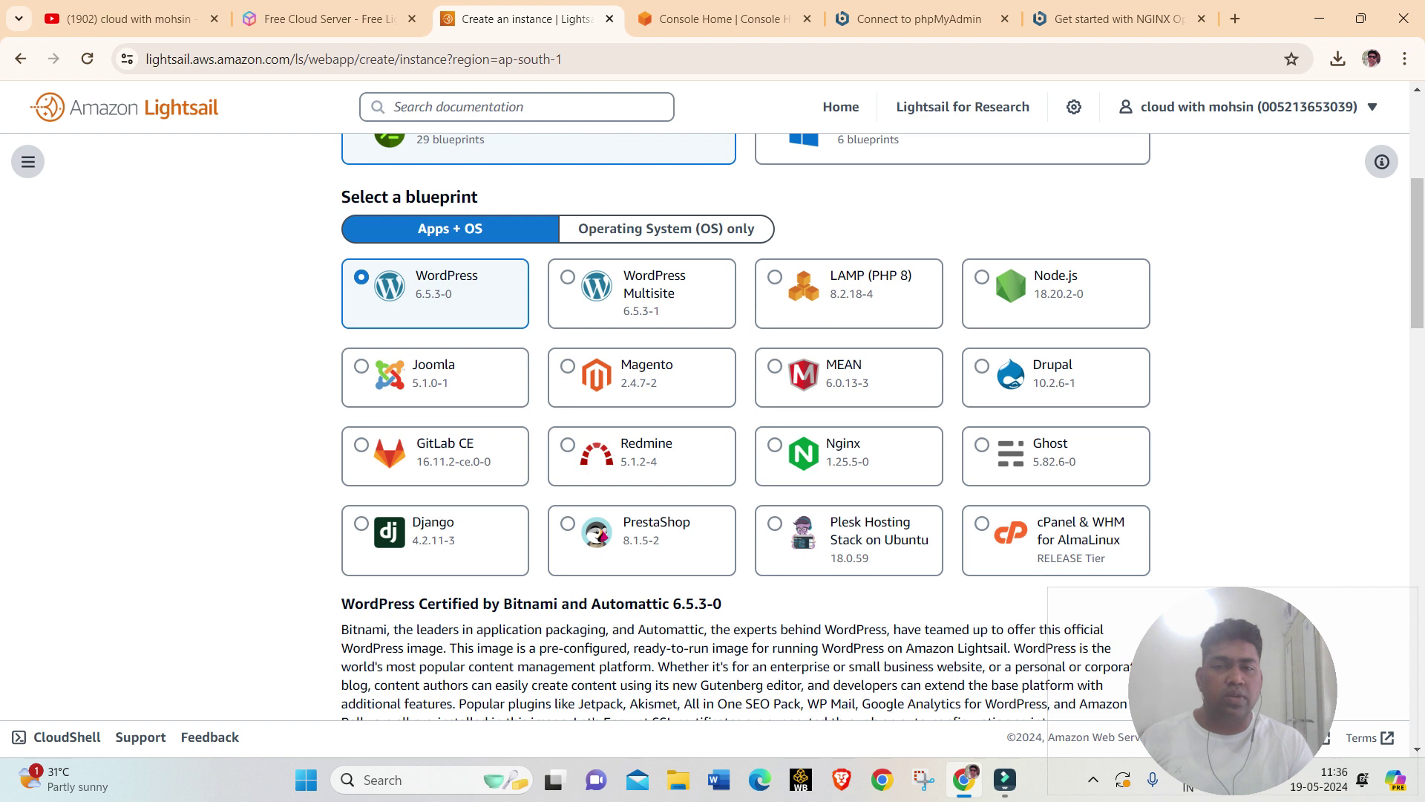
- Select the Nginx blueprint to view its description, then switch to the OS-only blueprints and review the available Linux systems
left_click(846, 453)
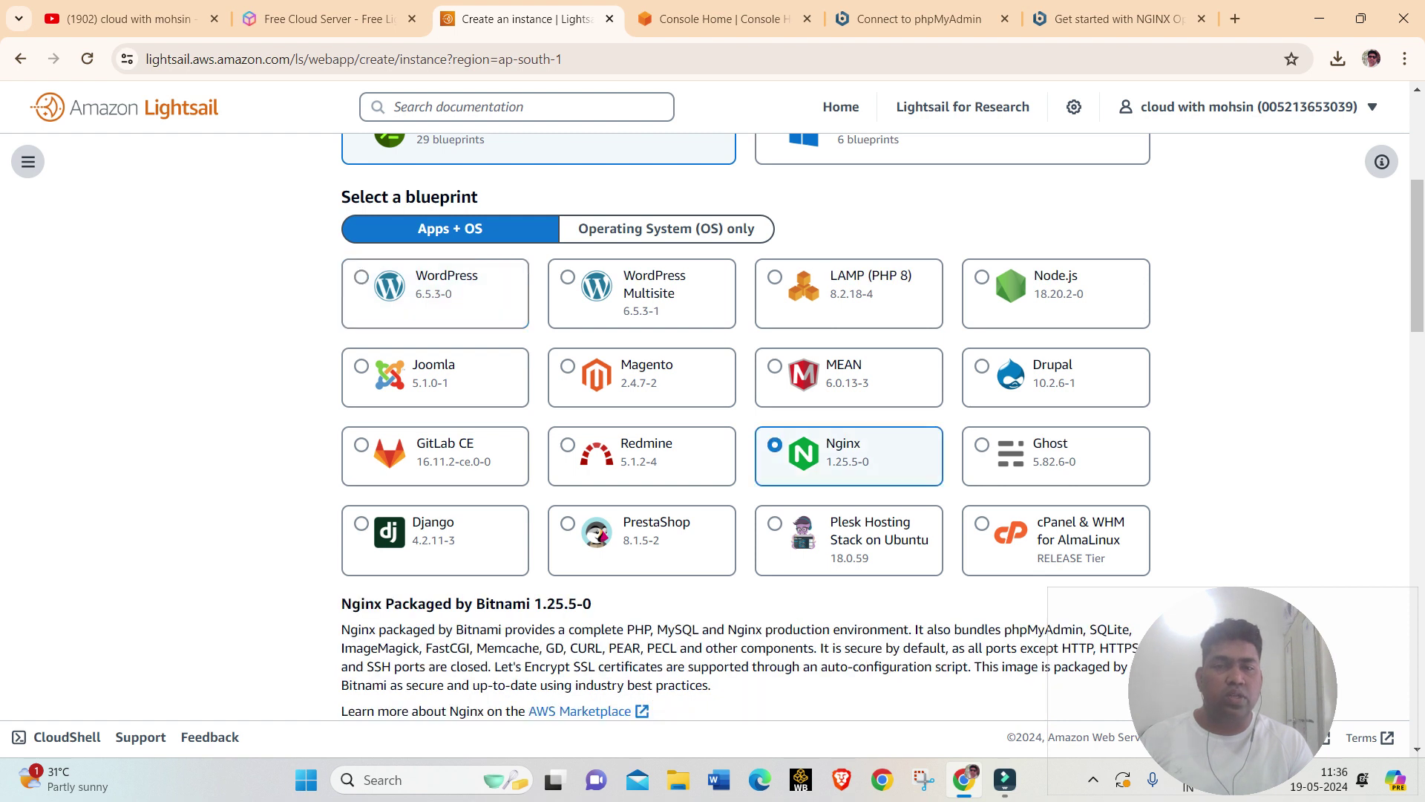
scroll(742, 427, "down", 1)
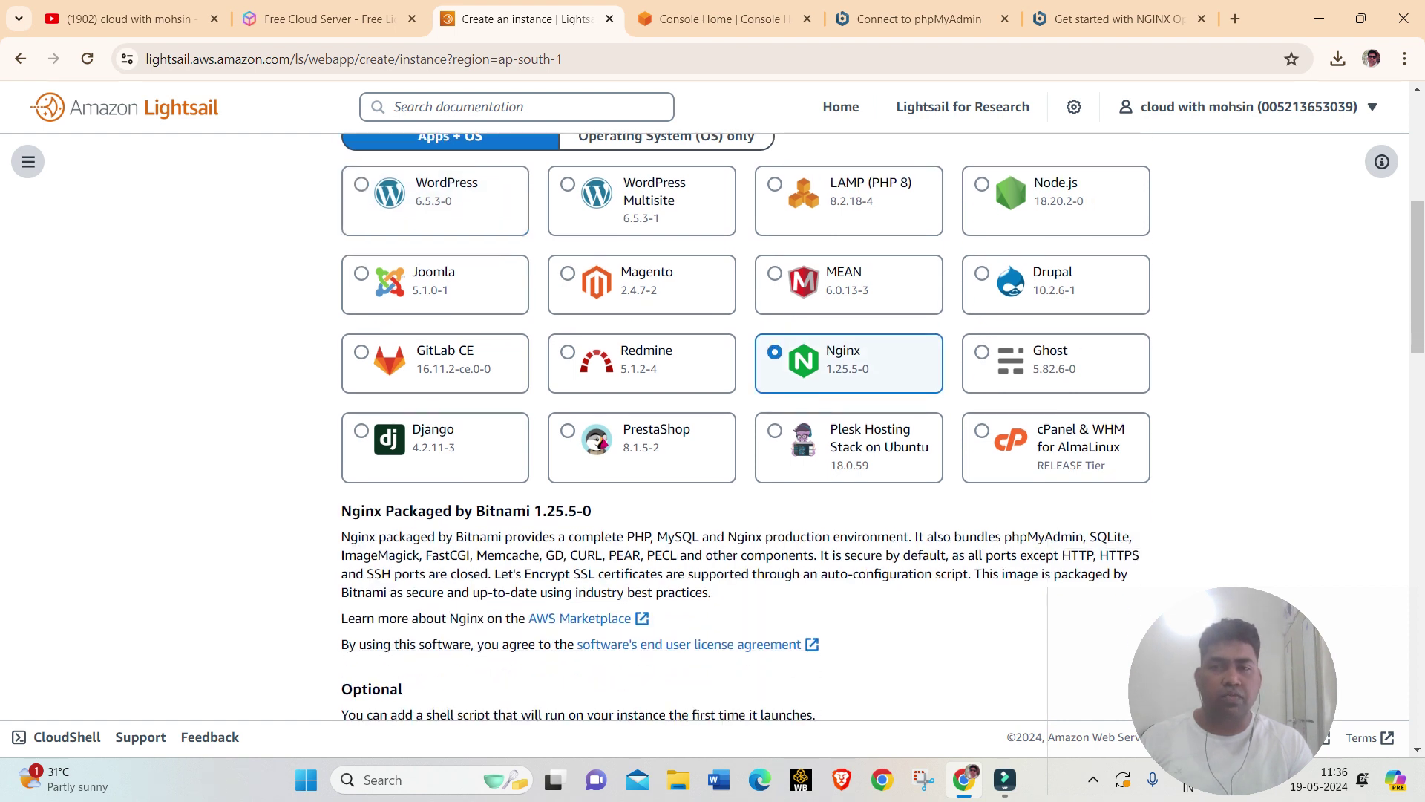
scroll(743, 427, "up", 3)
left_click(666, 414)
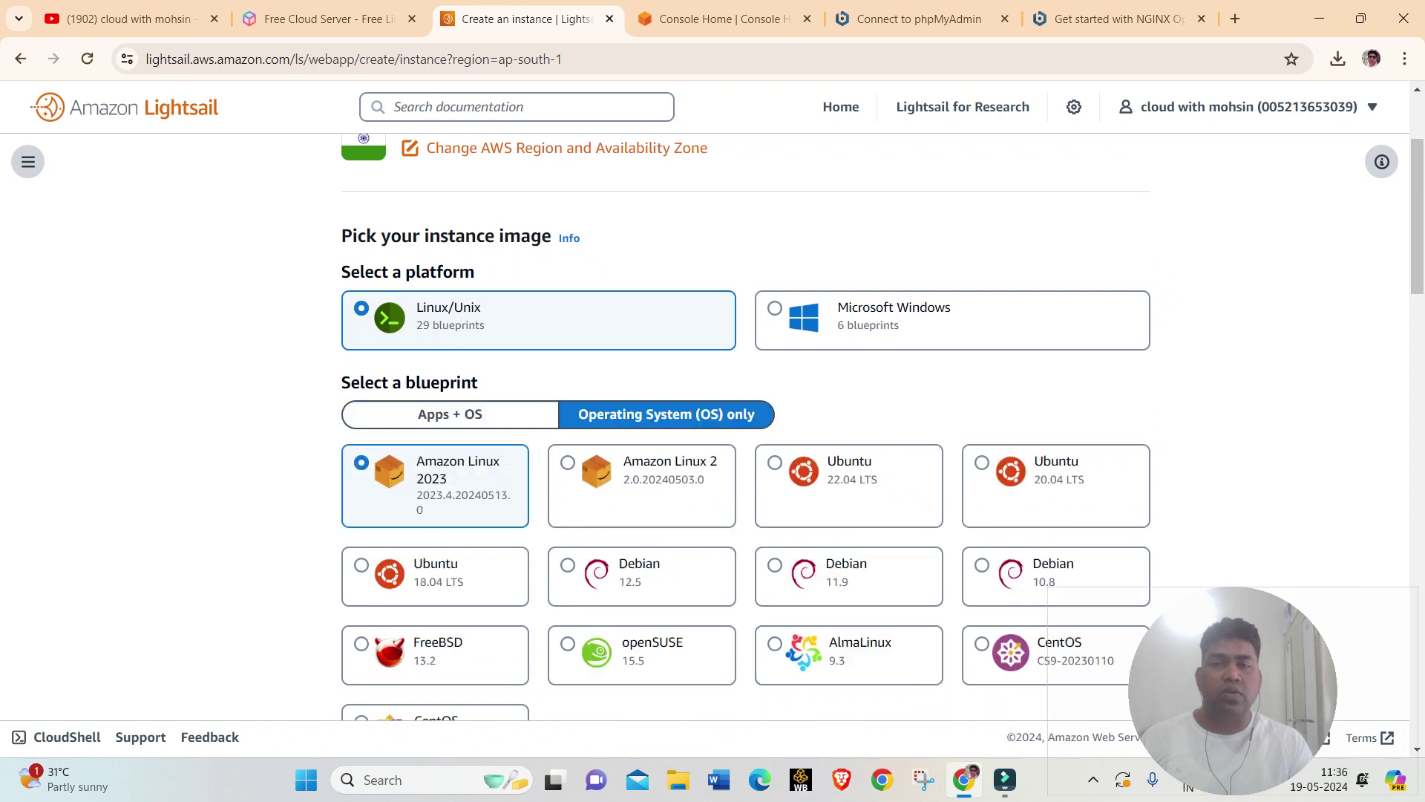
scroll(742, 427, "down", 1)
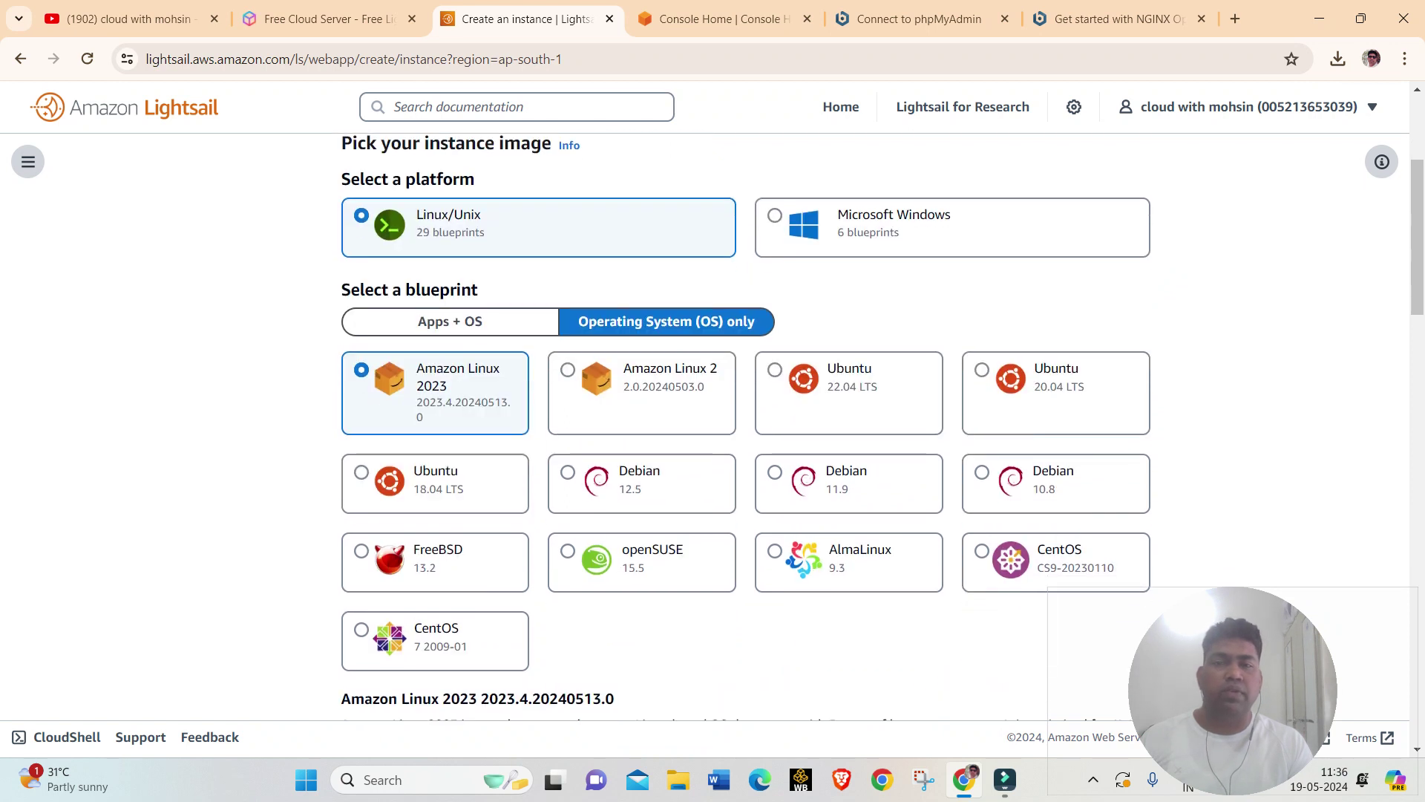
scroll(742, 427, "up", 3)
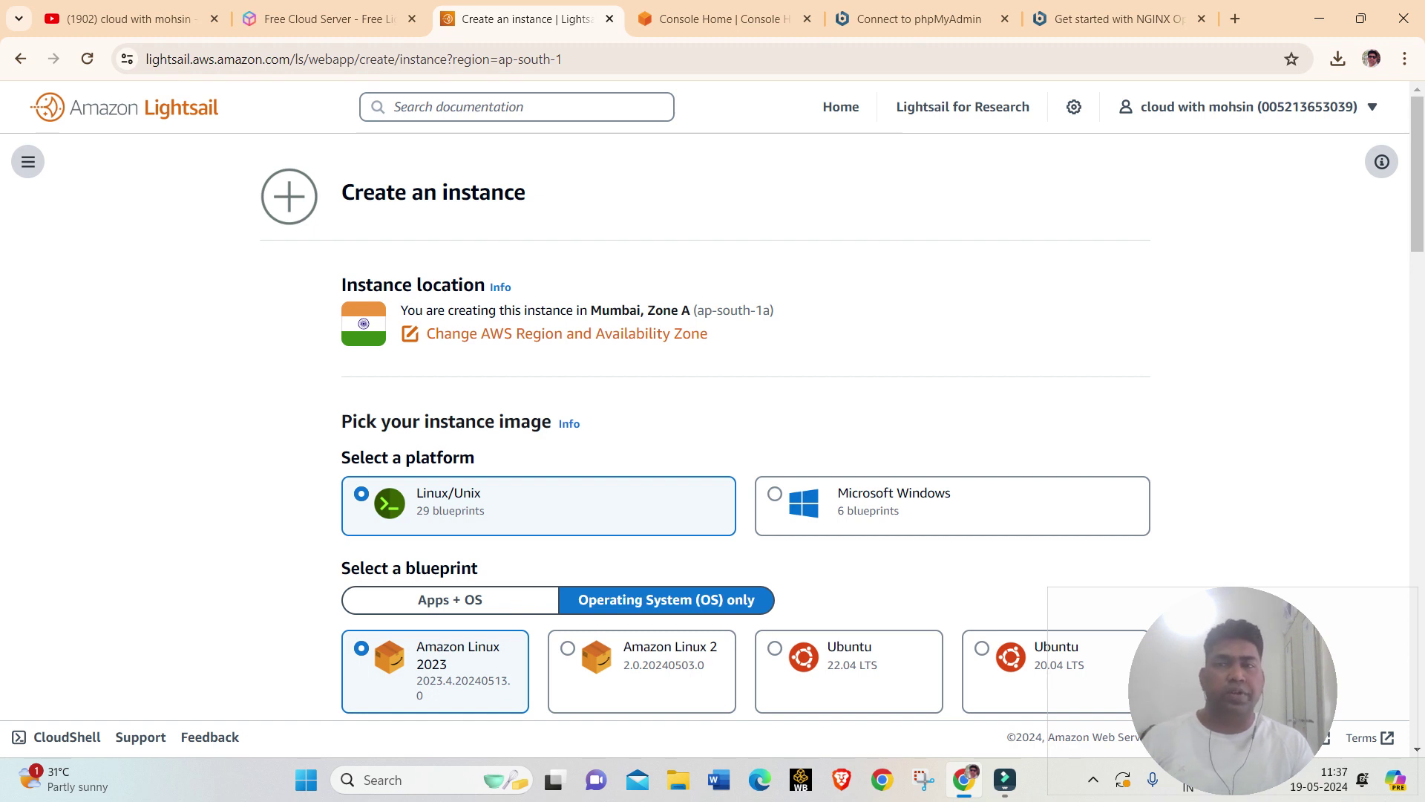
- Switch to the AWS free Lightsail offer page and examine the headline about building applications and websites with pre-configured cloud resources
key("ctrl+shift+Tab")
scroll(713, 416, "up", 3)
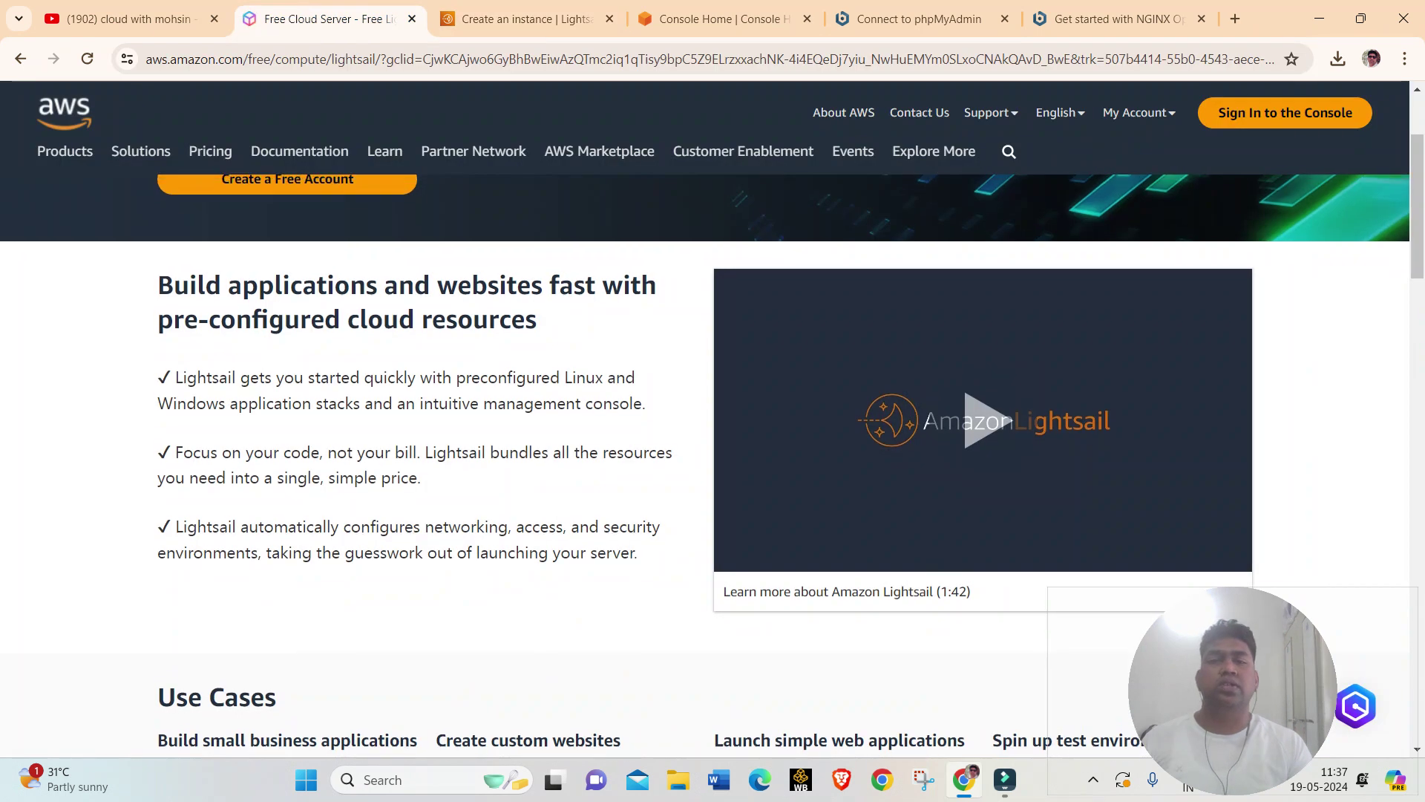
scroll(712, 427, "down", 2)
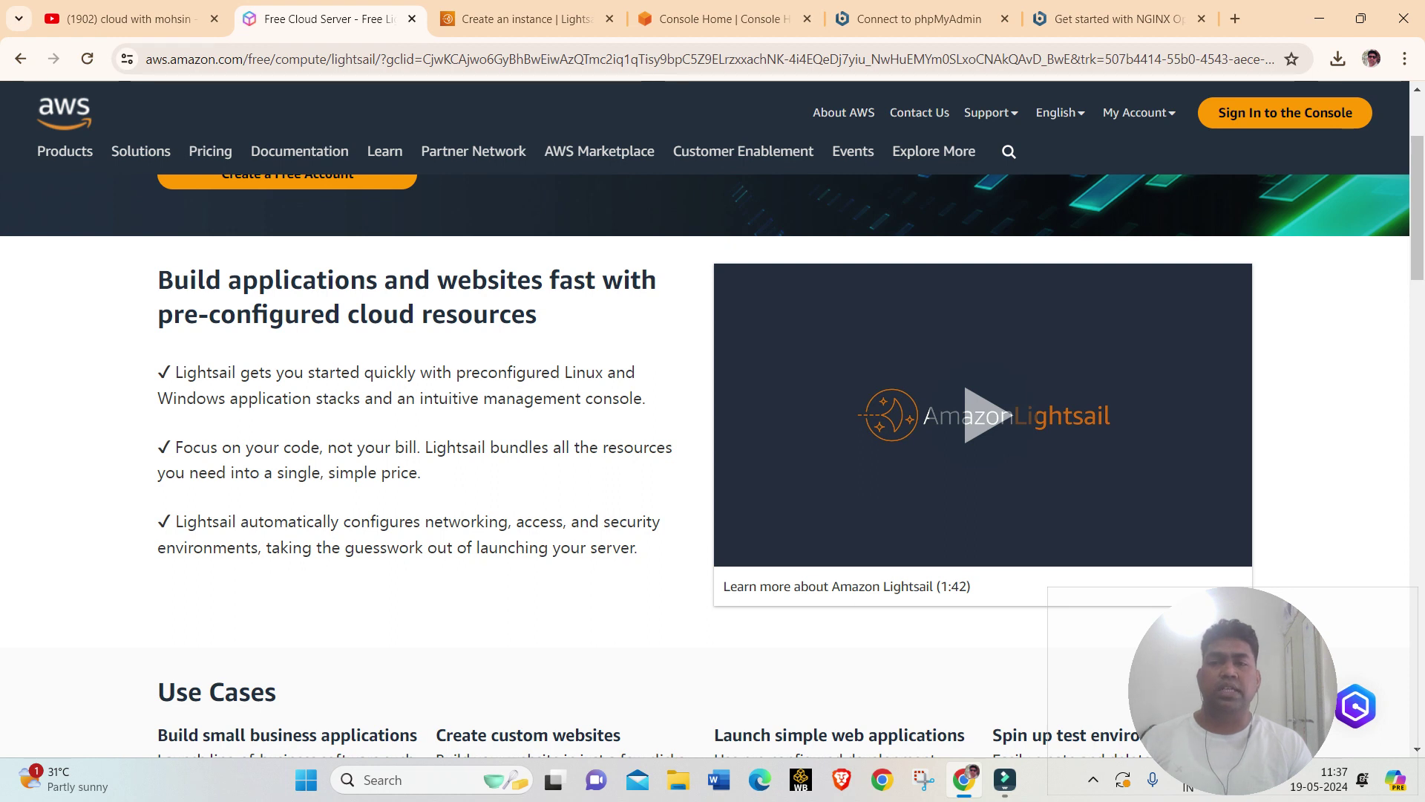
left_click_drag(158, 279, 537, 314)
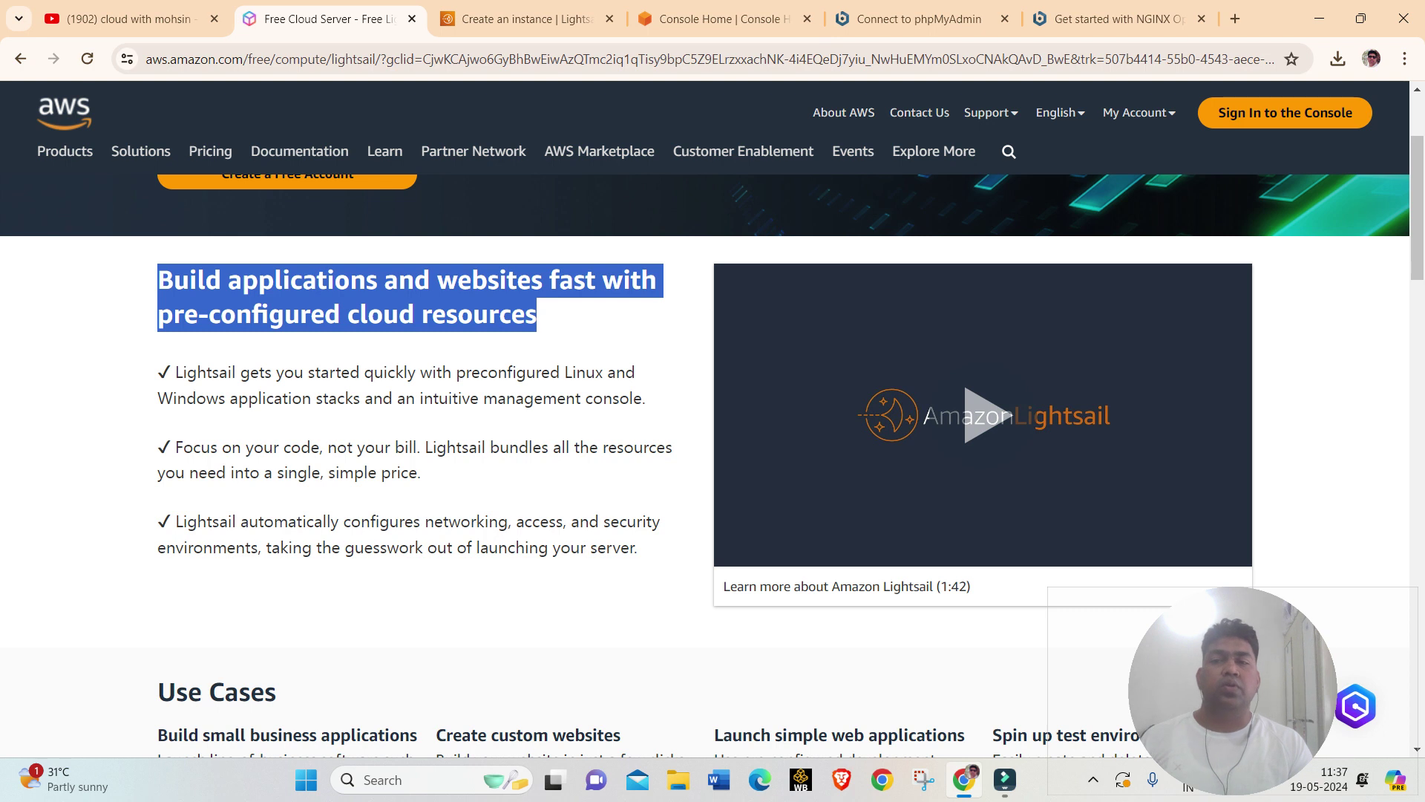
left_click(537, 314)
left_click_drag(536, 314, 157, 314)
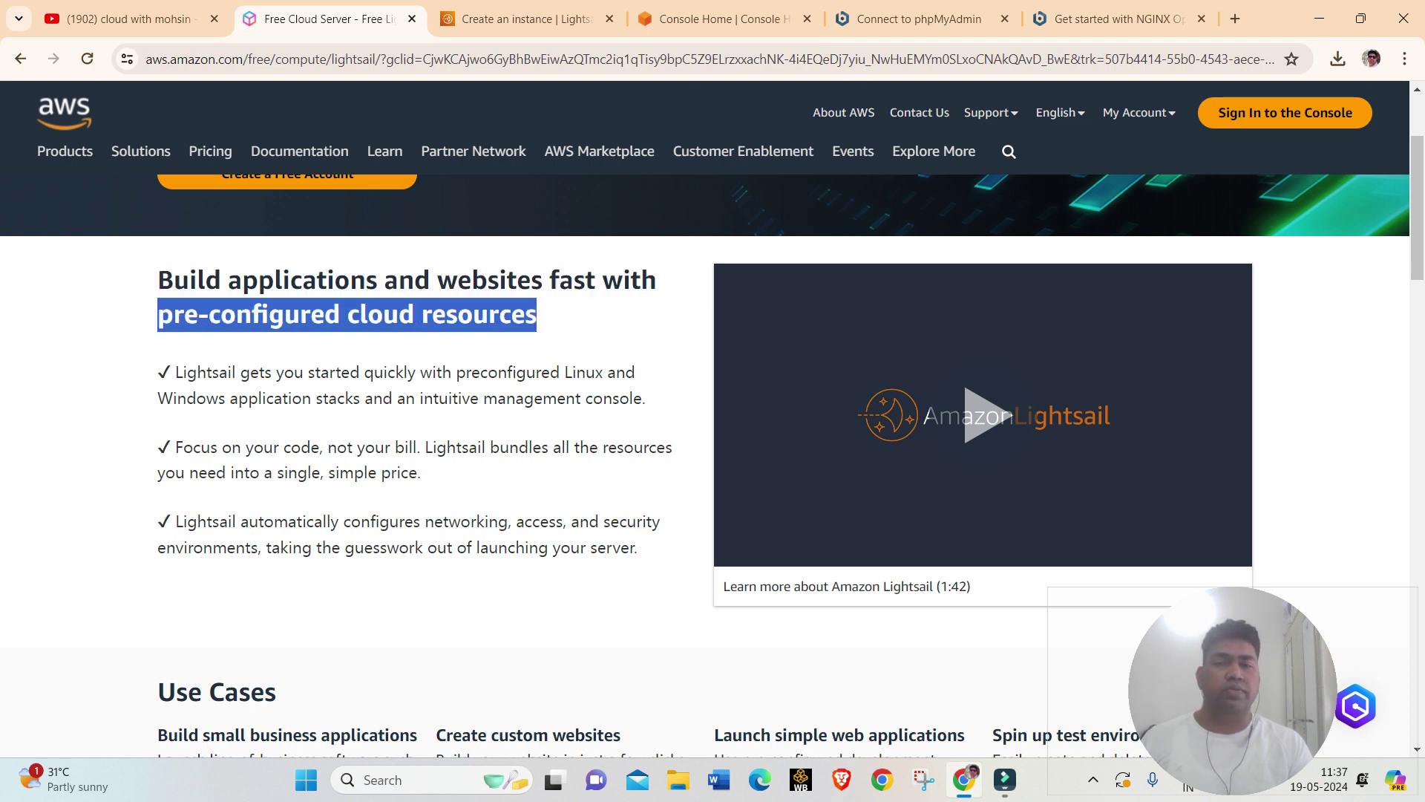
- Review the Use Cases section of the Lightsail offer page, covering small business applications, custom websites and simple web applications
left_click(157, 314)
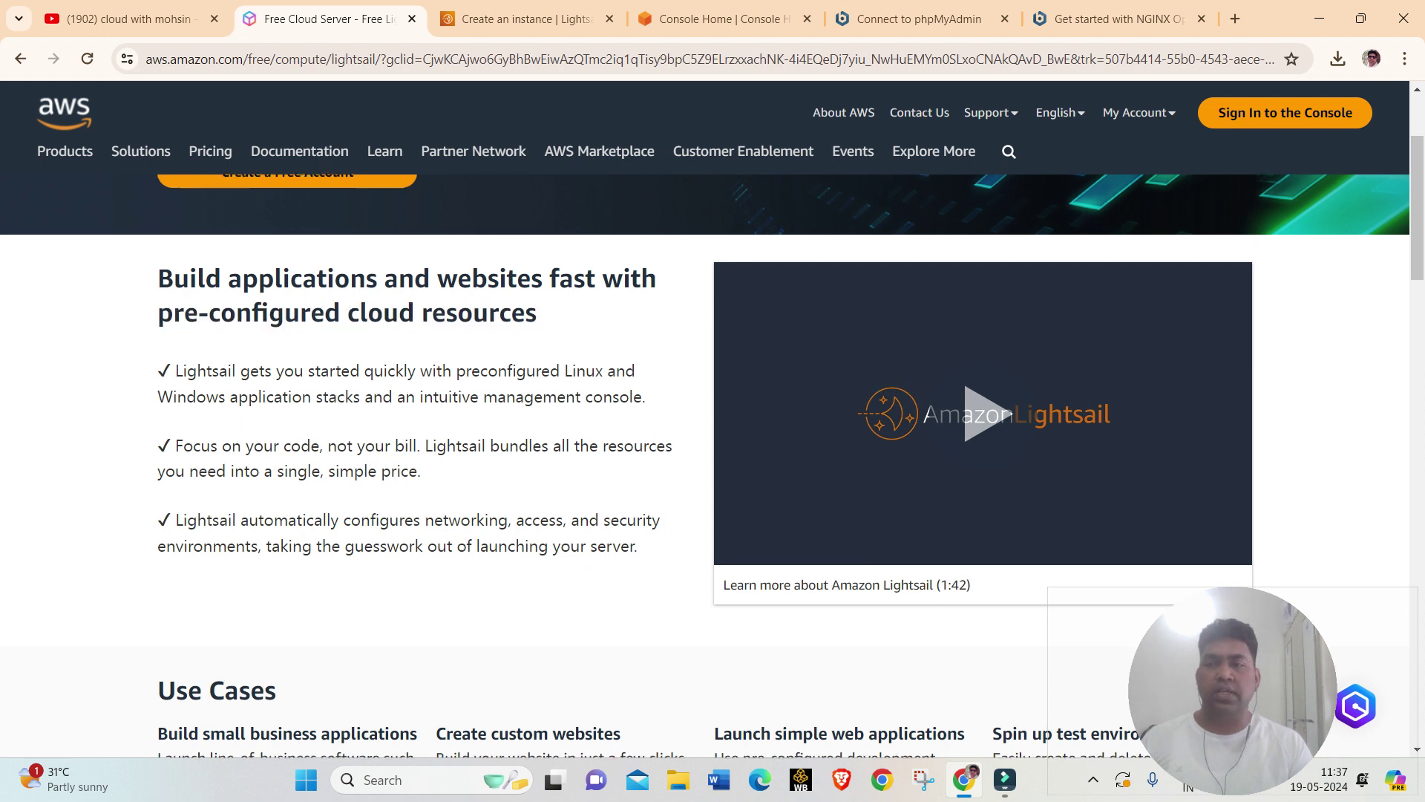
scroll(713, 445, "down", 1)
scroll(713, 445, "down", 1)
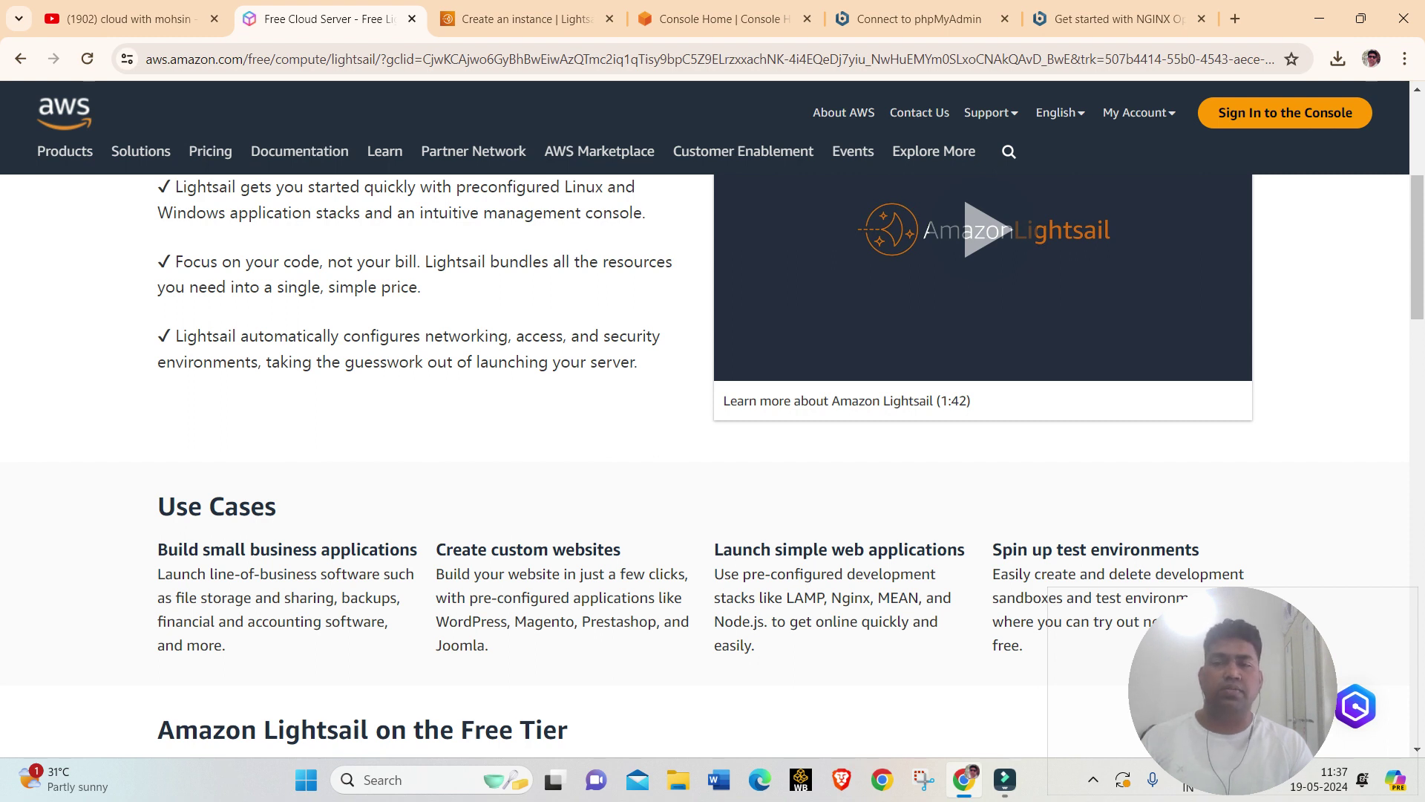
scroll(790, 466, "down", 1)
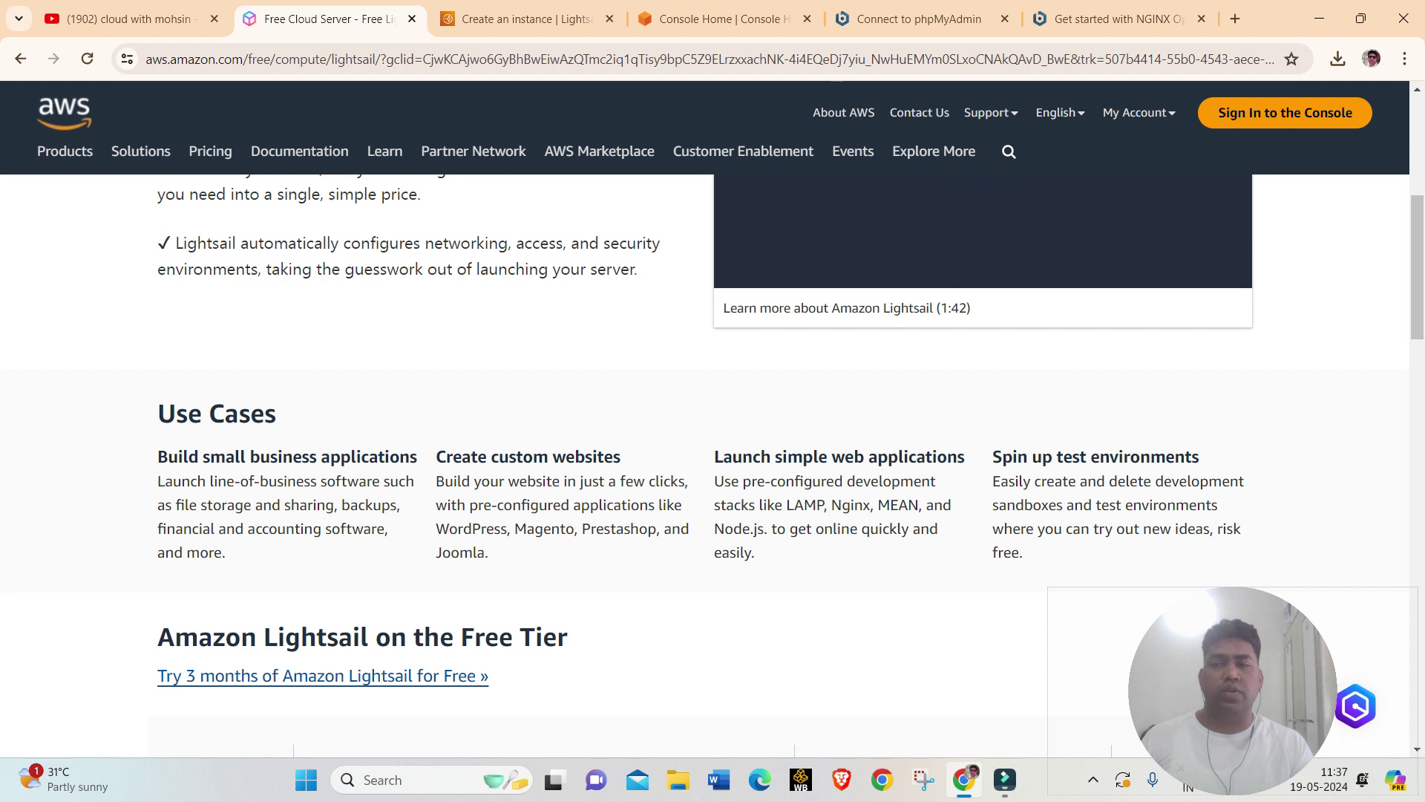
scroll(791, 466, "down", 1)
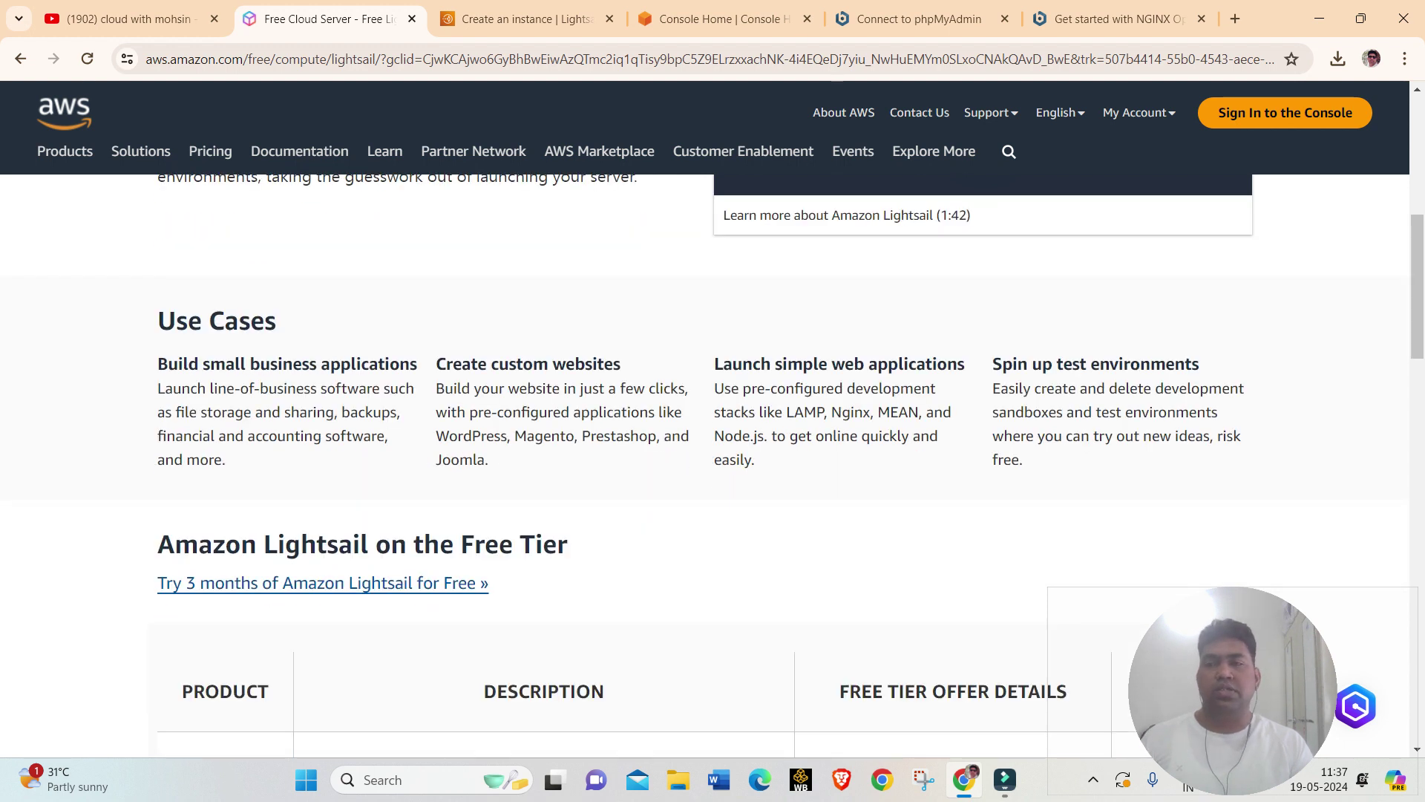
left_click_drag(157, 364, 417, 365)
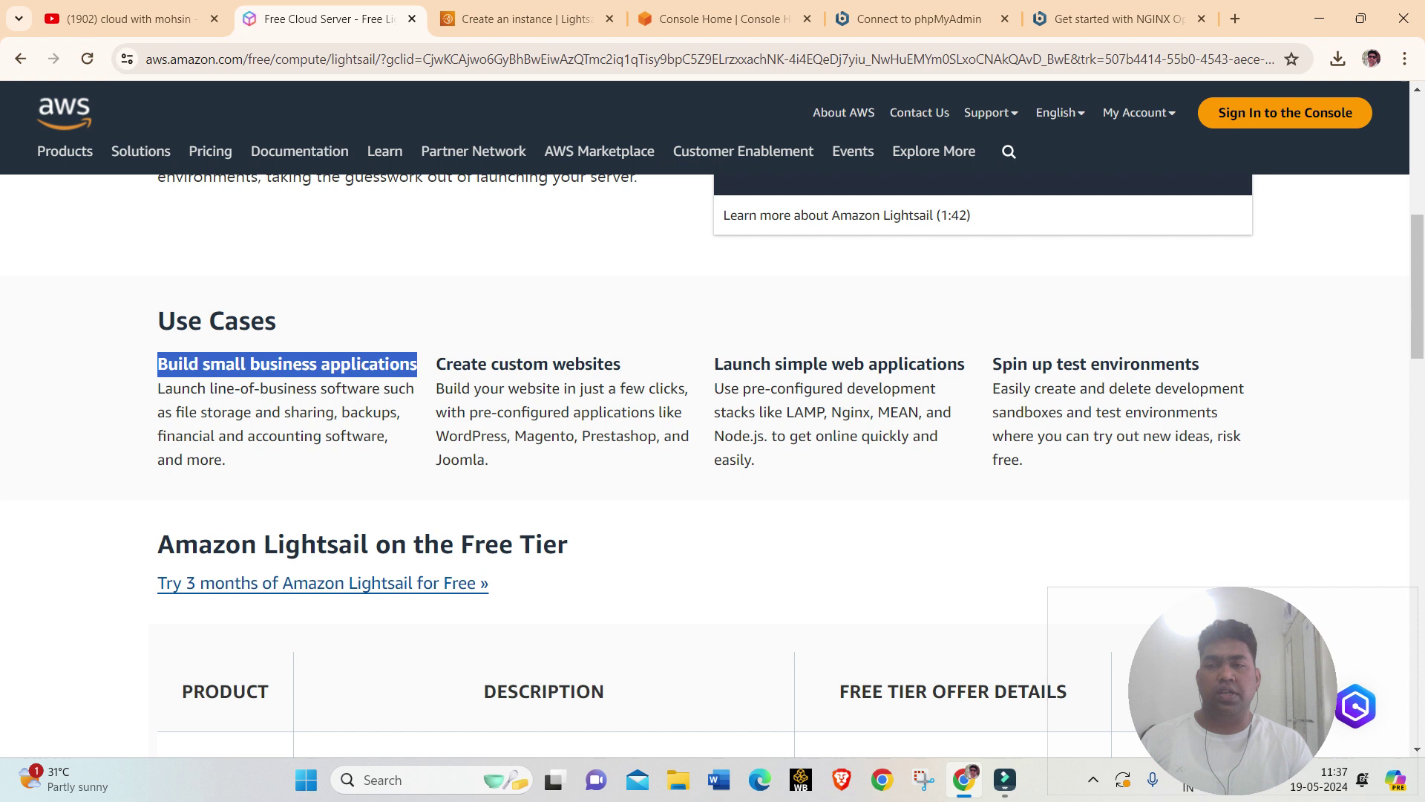
left_click_drag(325, 412, 385, 435)
left_click(385, 436)
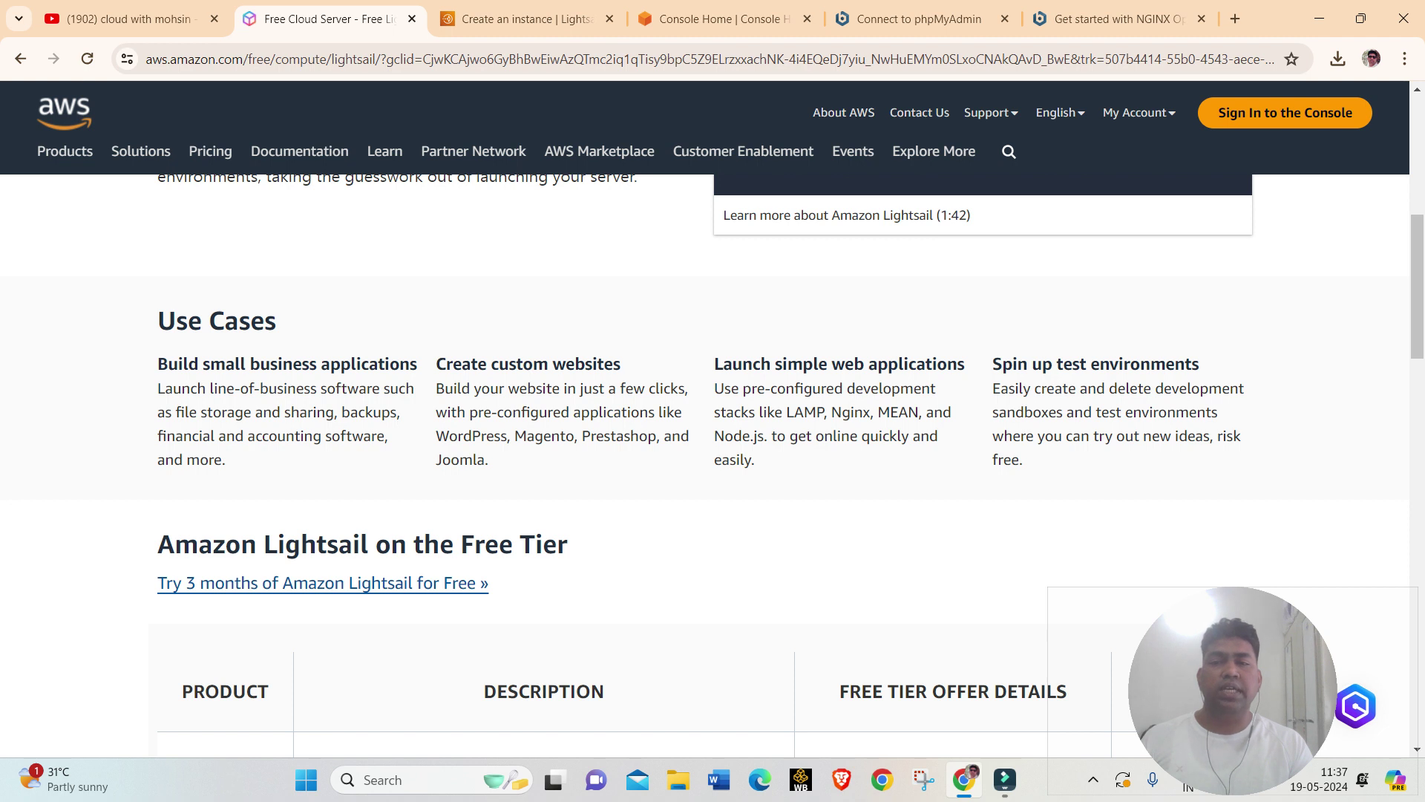
left_click_drag(463, 436, 689, 436)
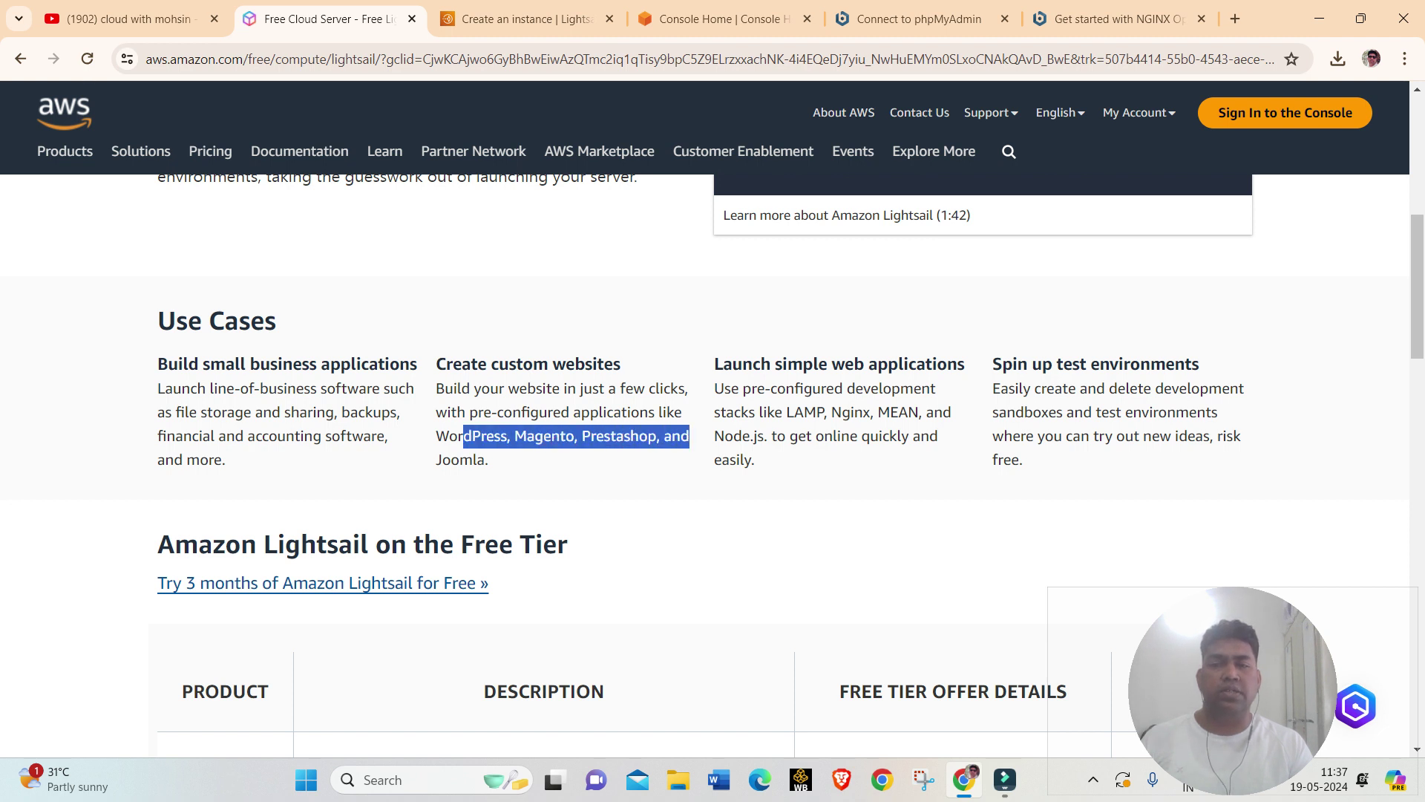
left_click(690, 436)
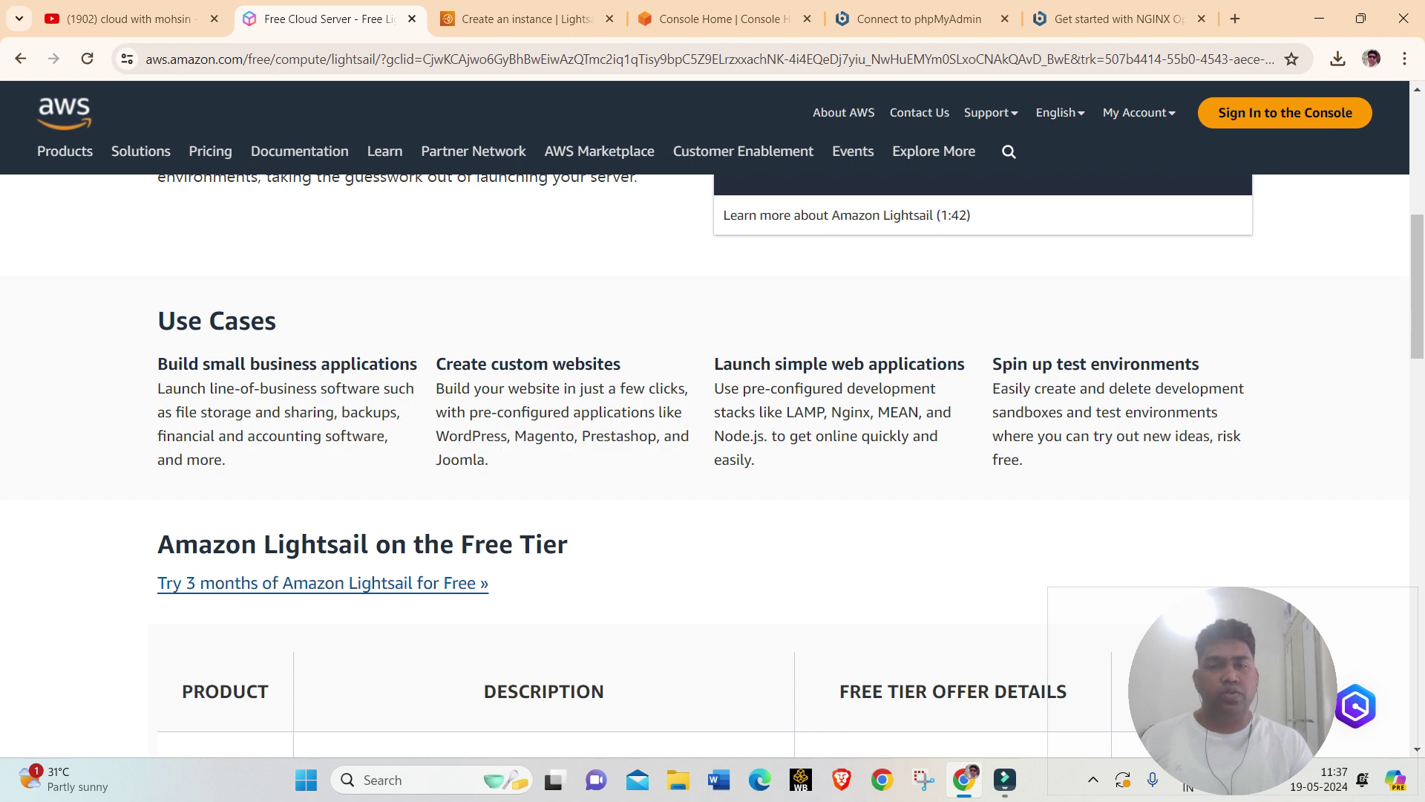
left_click_drag(772, 364, 965, 364)
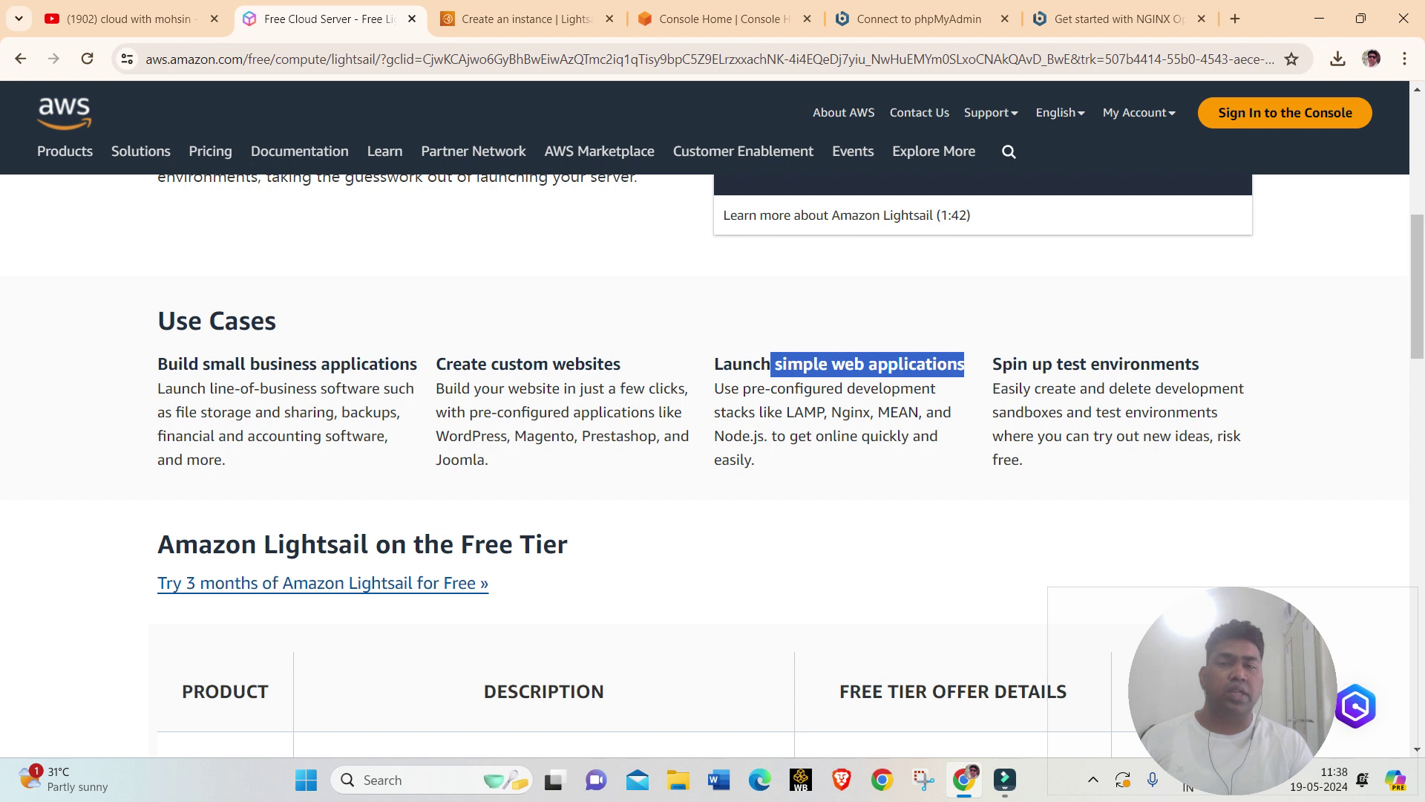
scroll(783, 452, "down", 1)
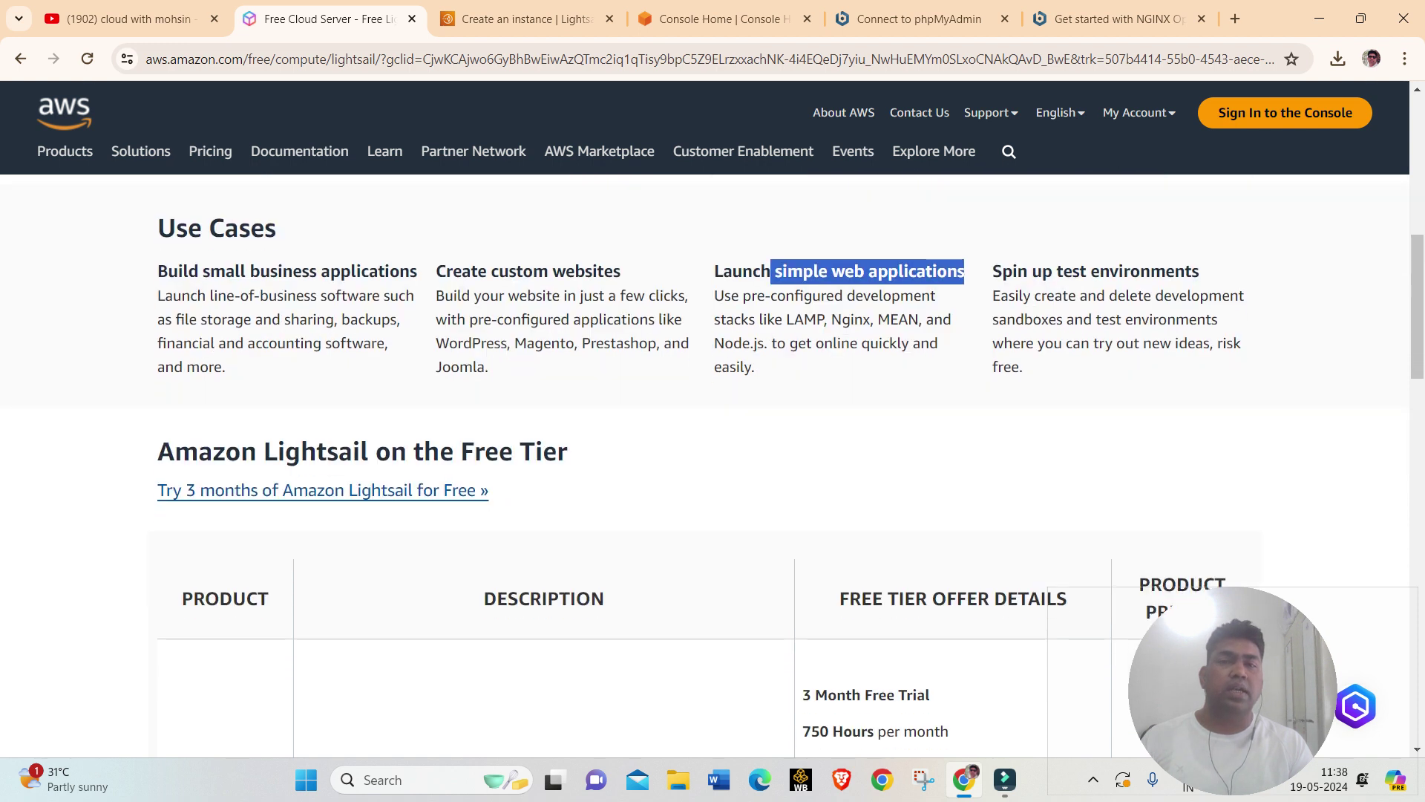